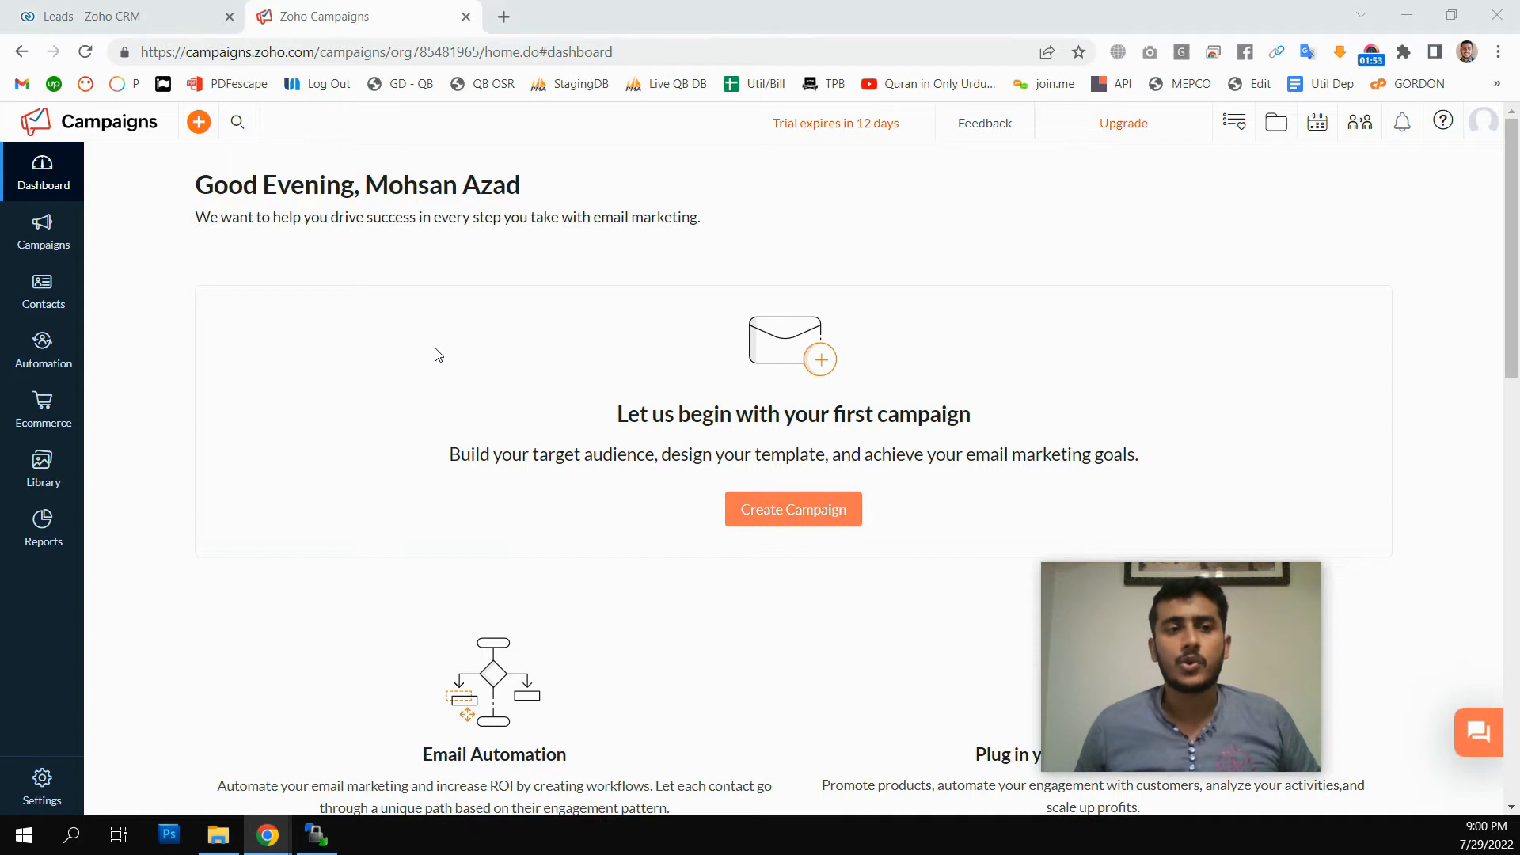
Create a contact list named All Zoho CRM Leads.
click(41, 301)
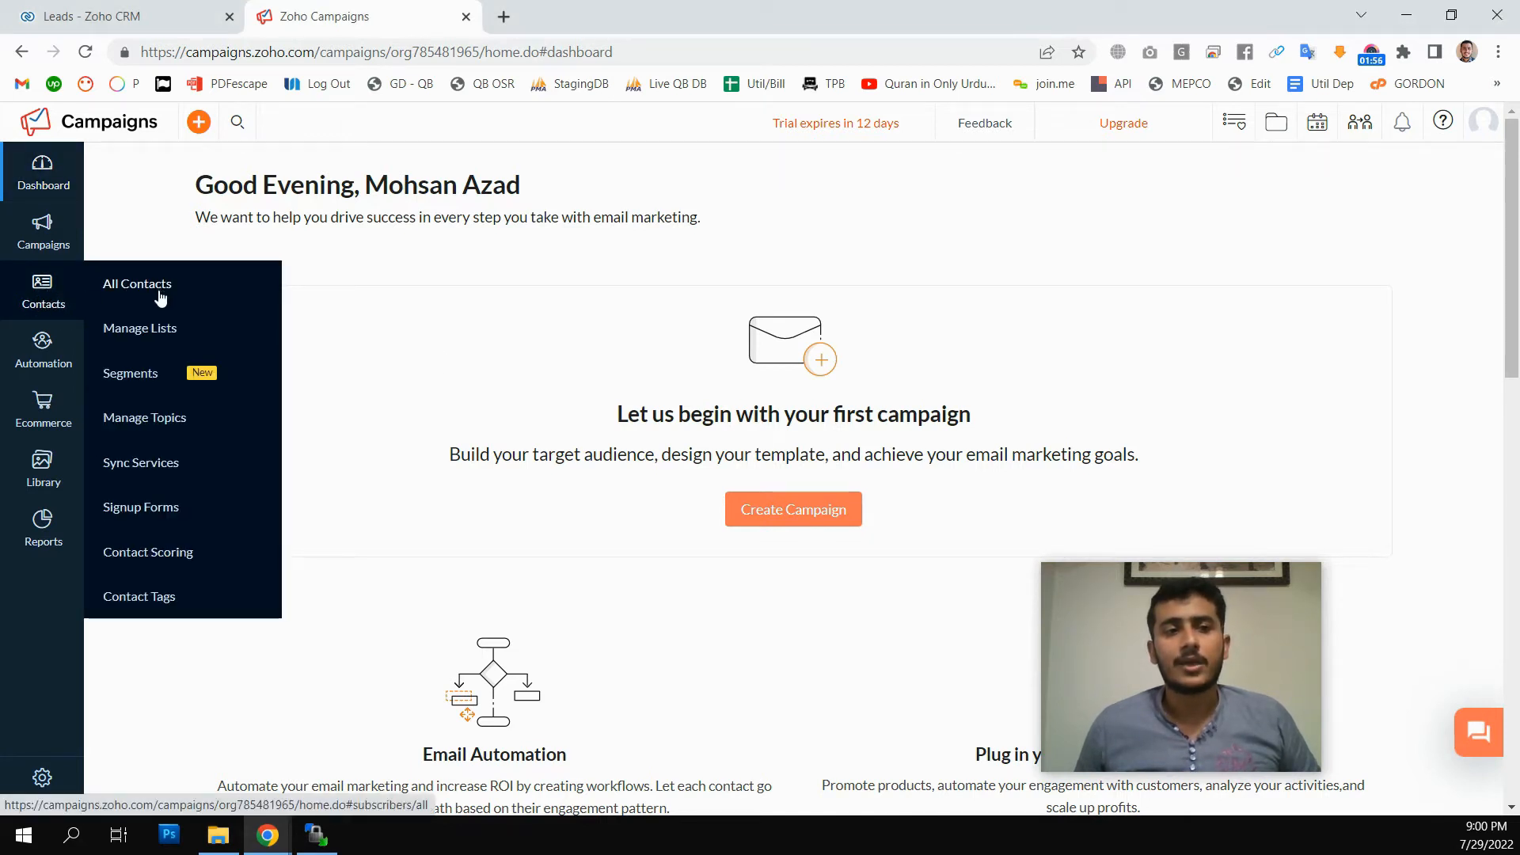
click(155, 334)
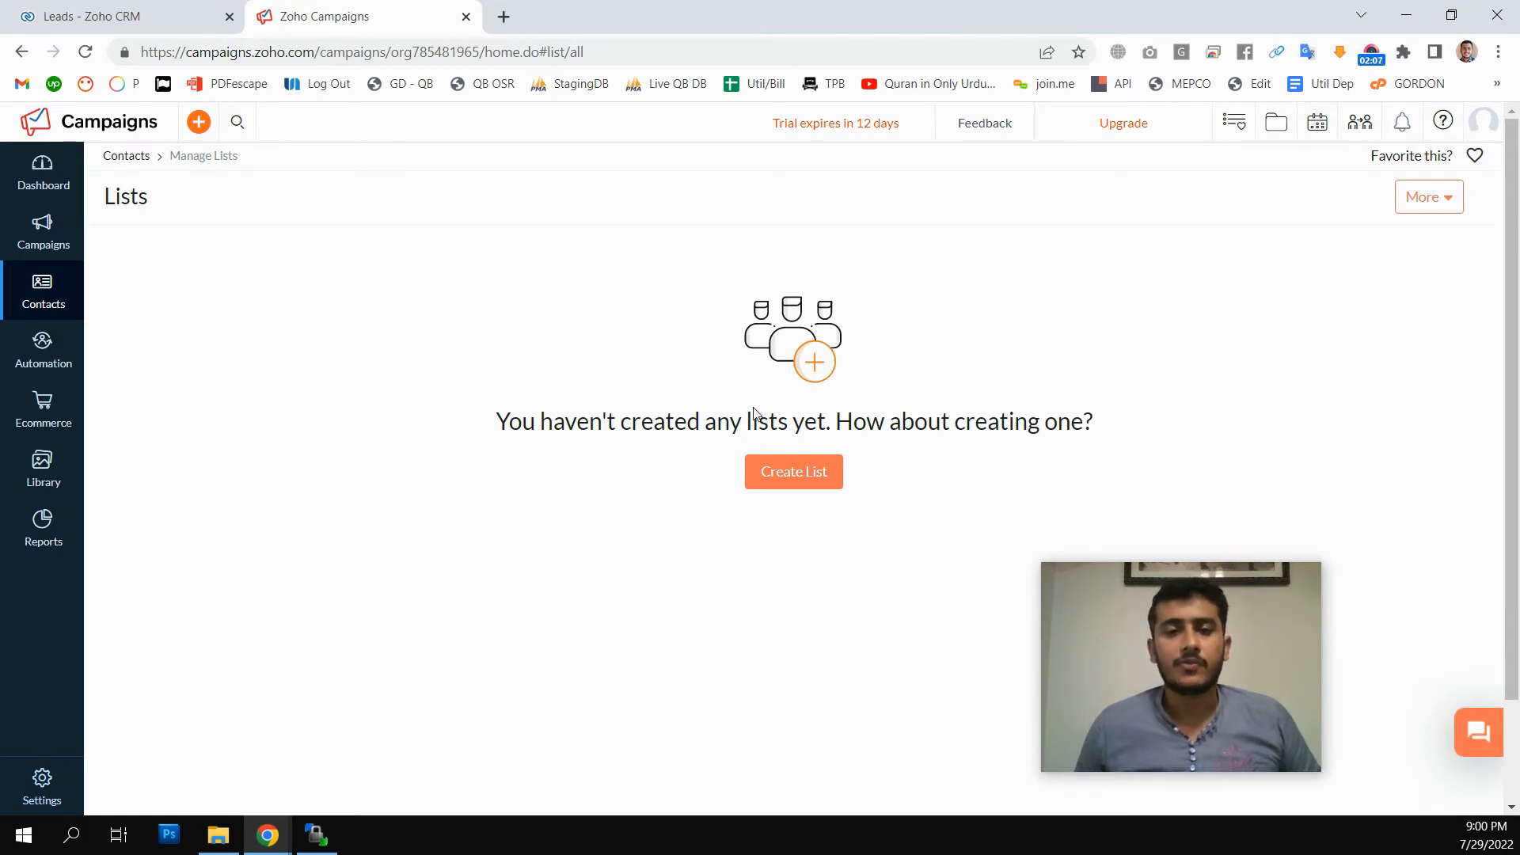
click(780, 480)
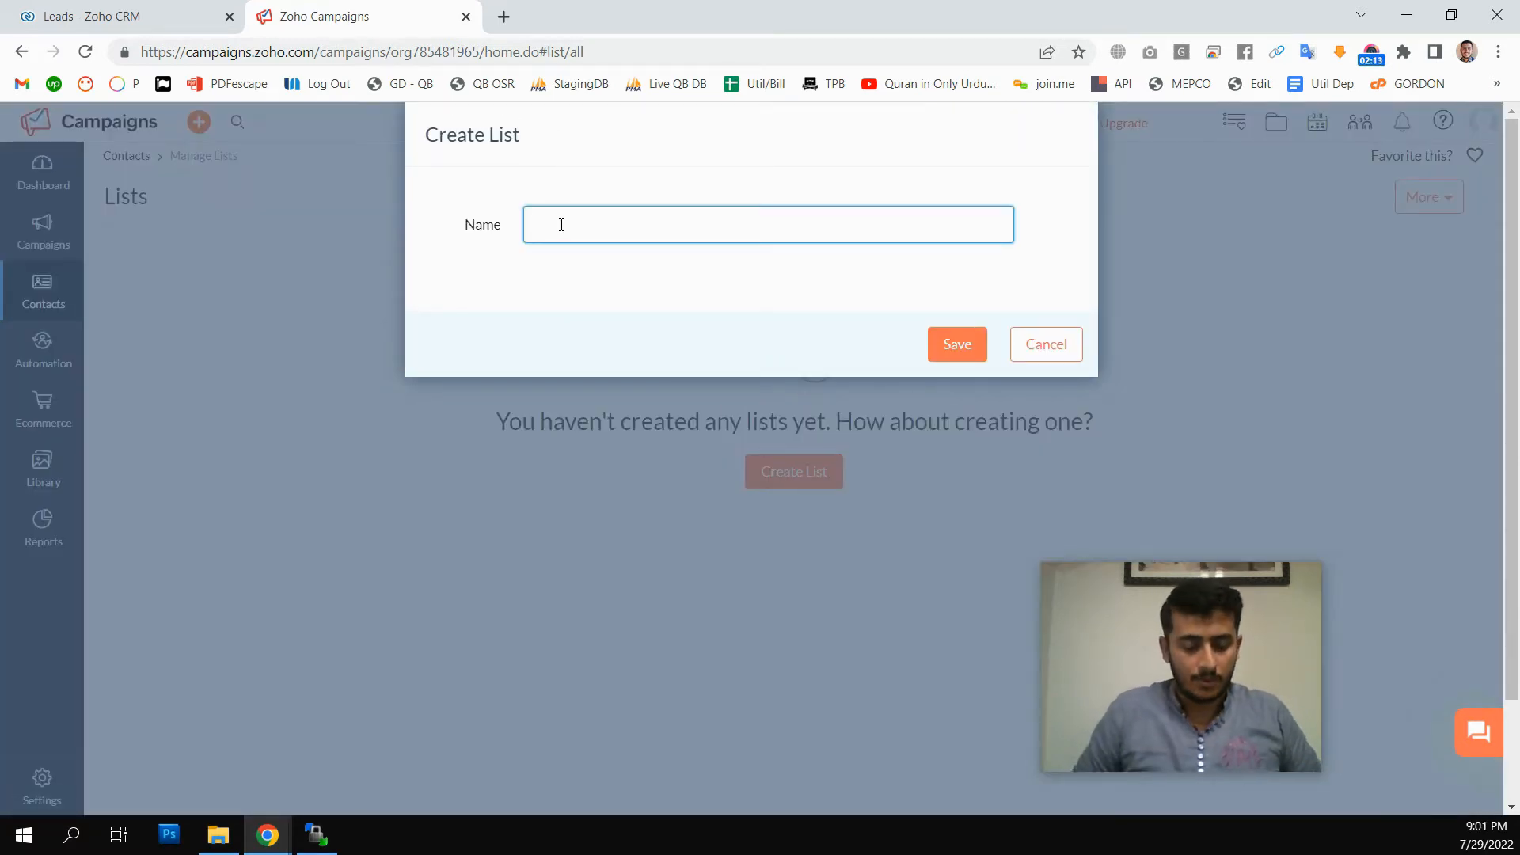
text(All)
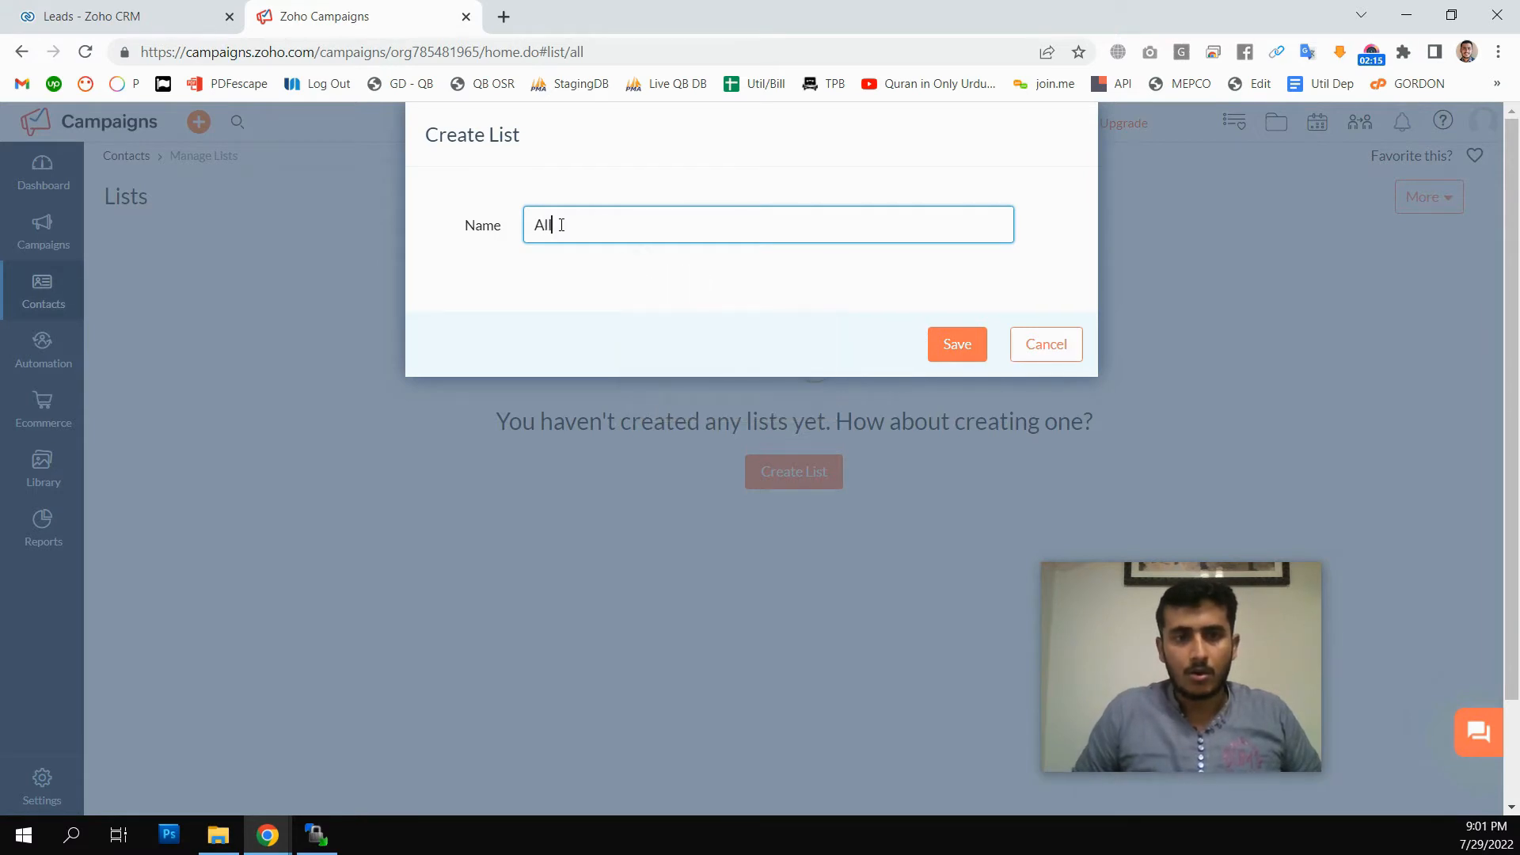
text( Zoho CRM LEa)
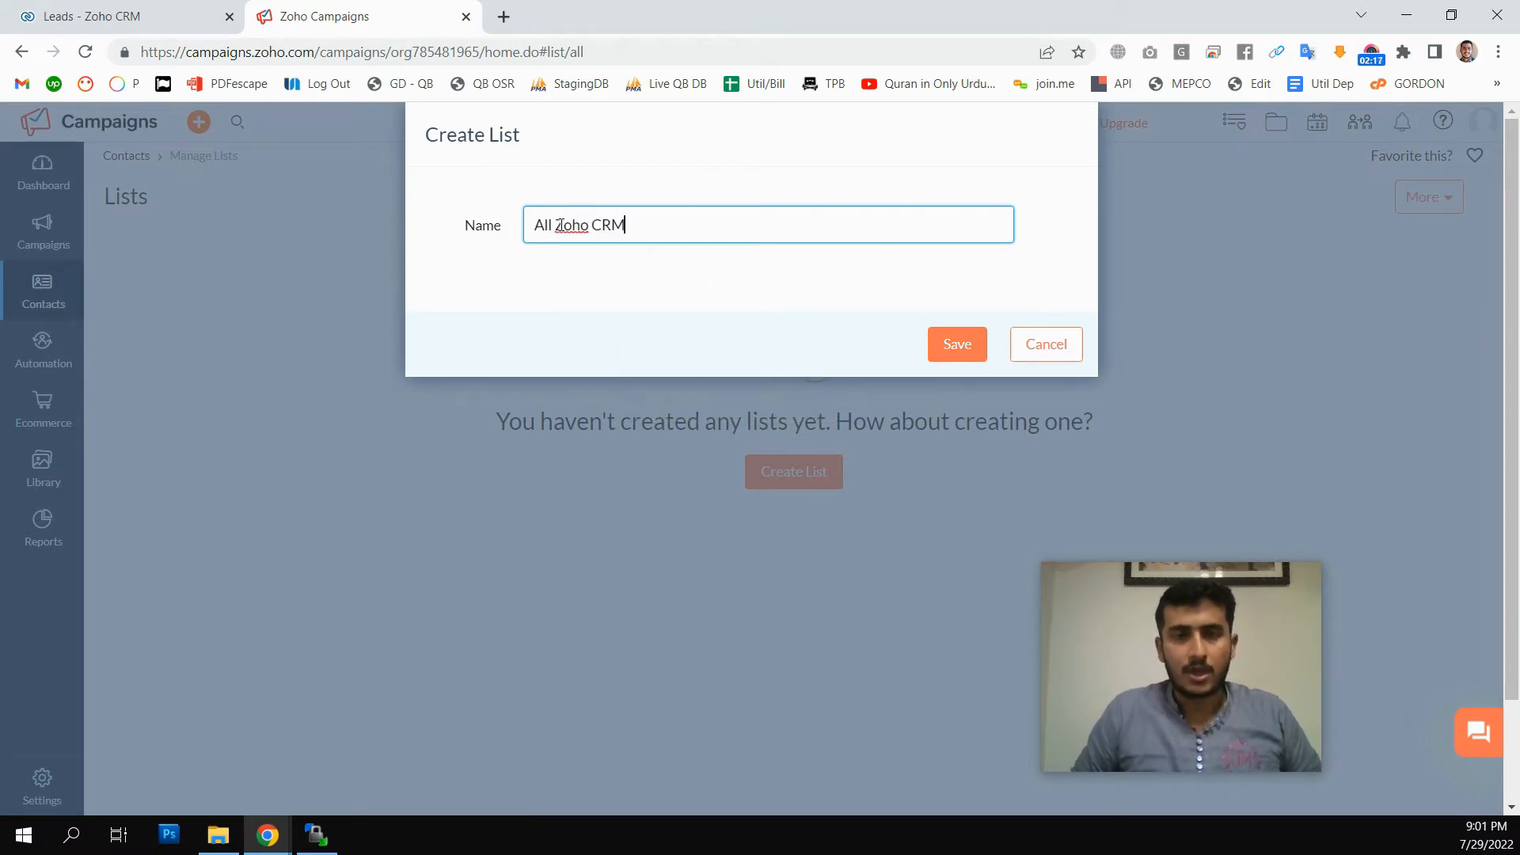
key(BackSpace)
key(BackSpace)
text(eads)
click(956, 349)
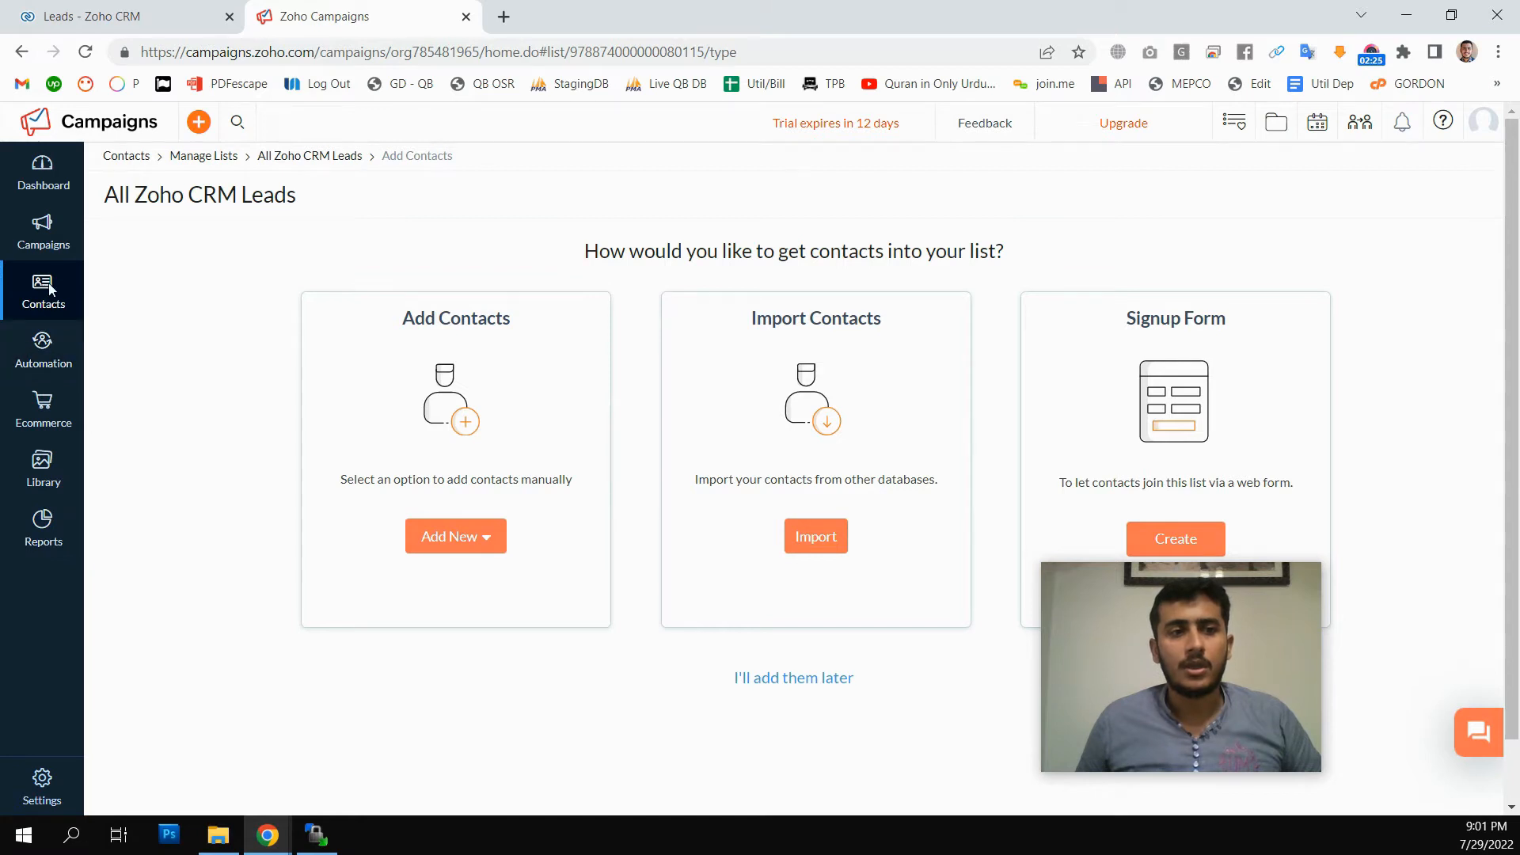
Open the contact sync services and look through the services that can be associated, from Zoho CRM down to SugarCRM.
mouse_move(44, 295)
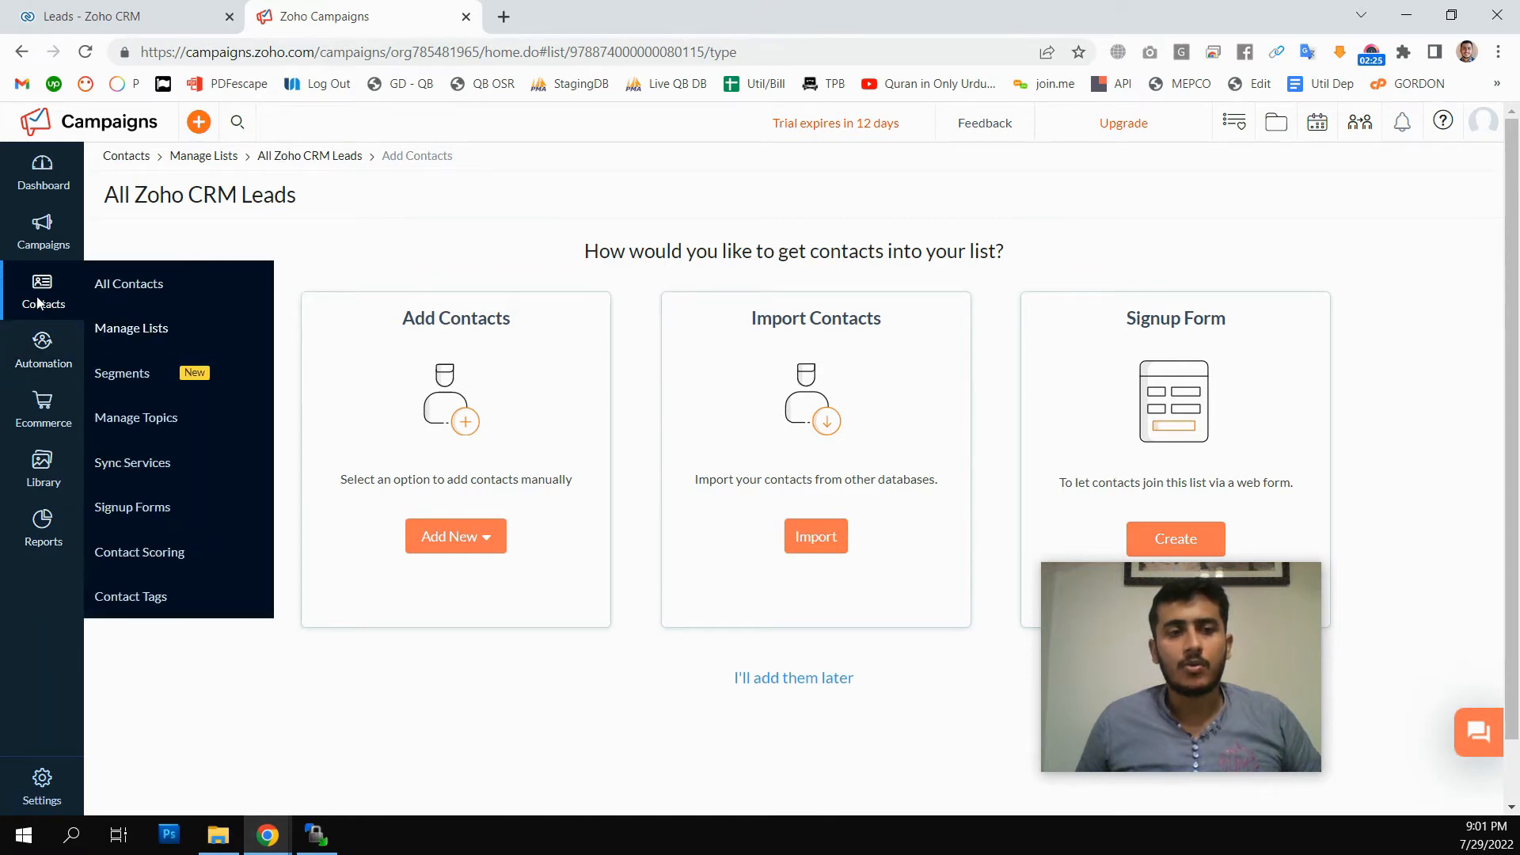
click(143, 472)
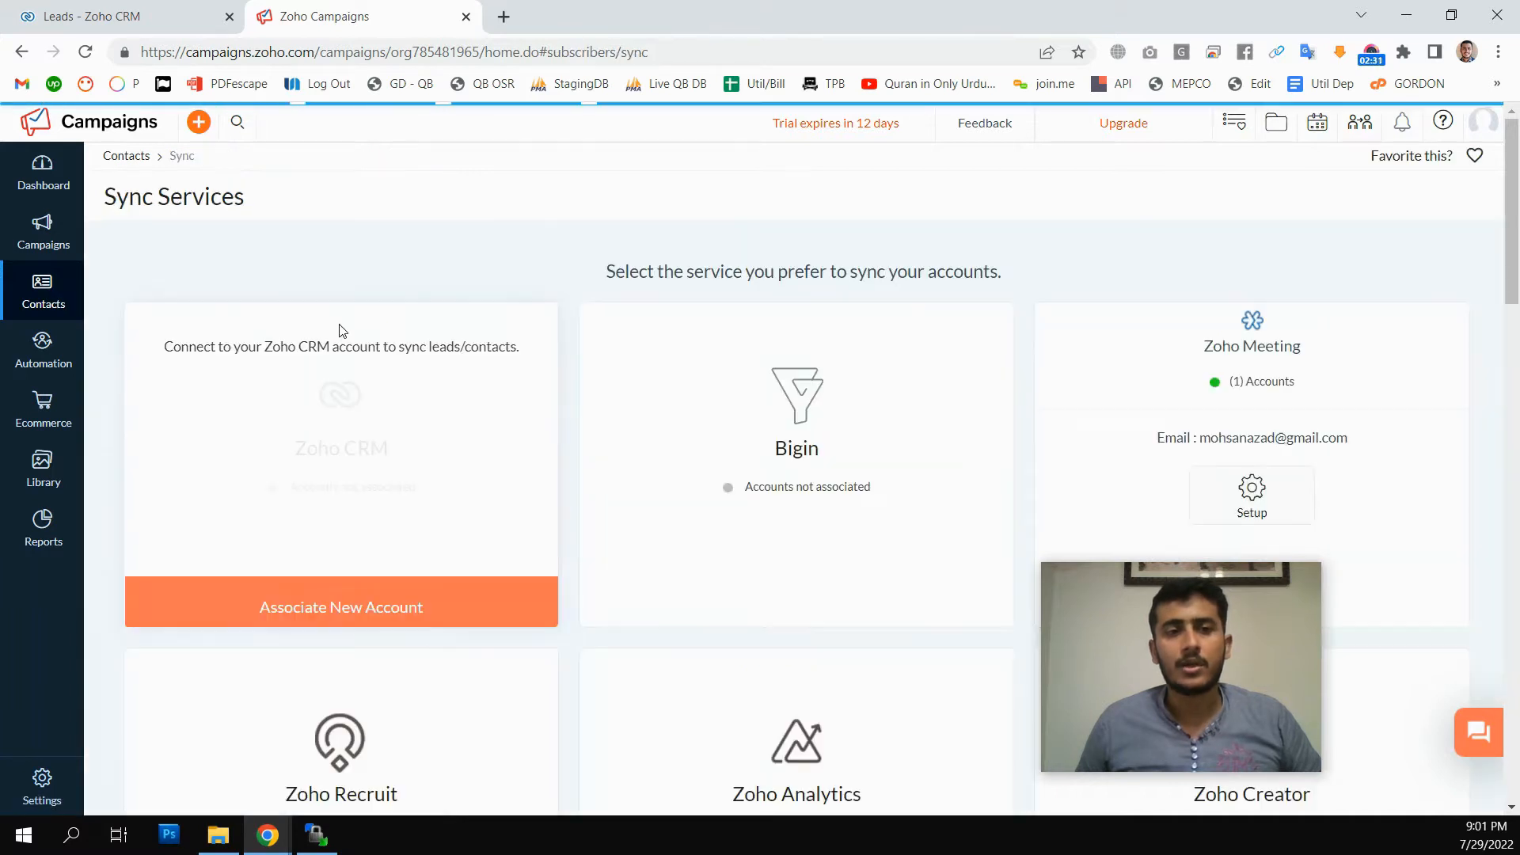
scroll(577, 388, down, 3)
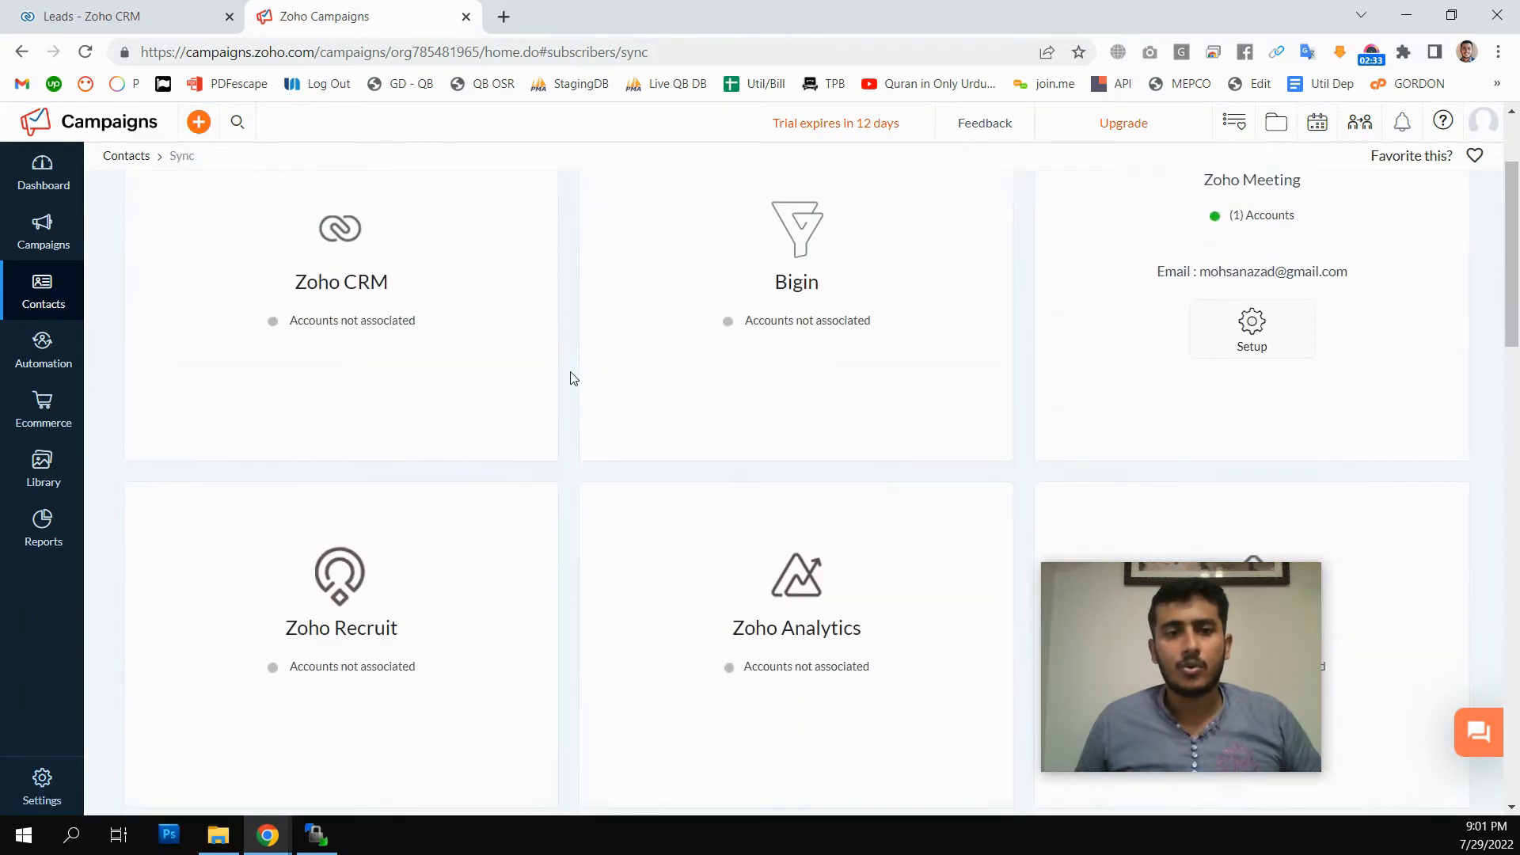
drag(1140, 625, 1257, 625)
scroll(966, 432, down, 20)
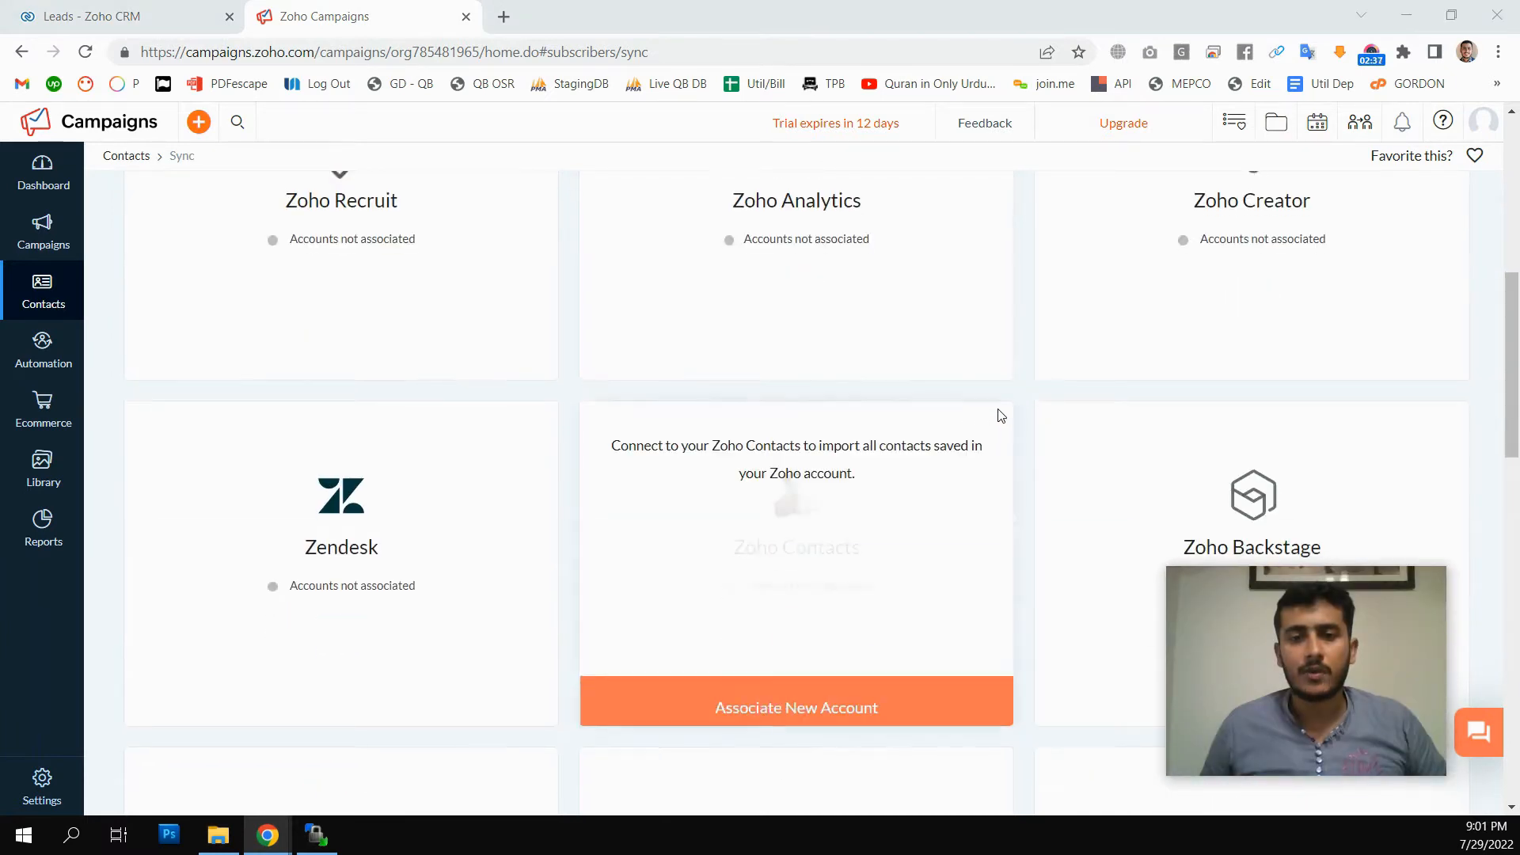
scroll(1130, 472, up, 10)
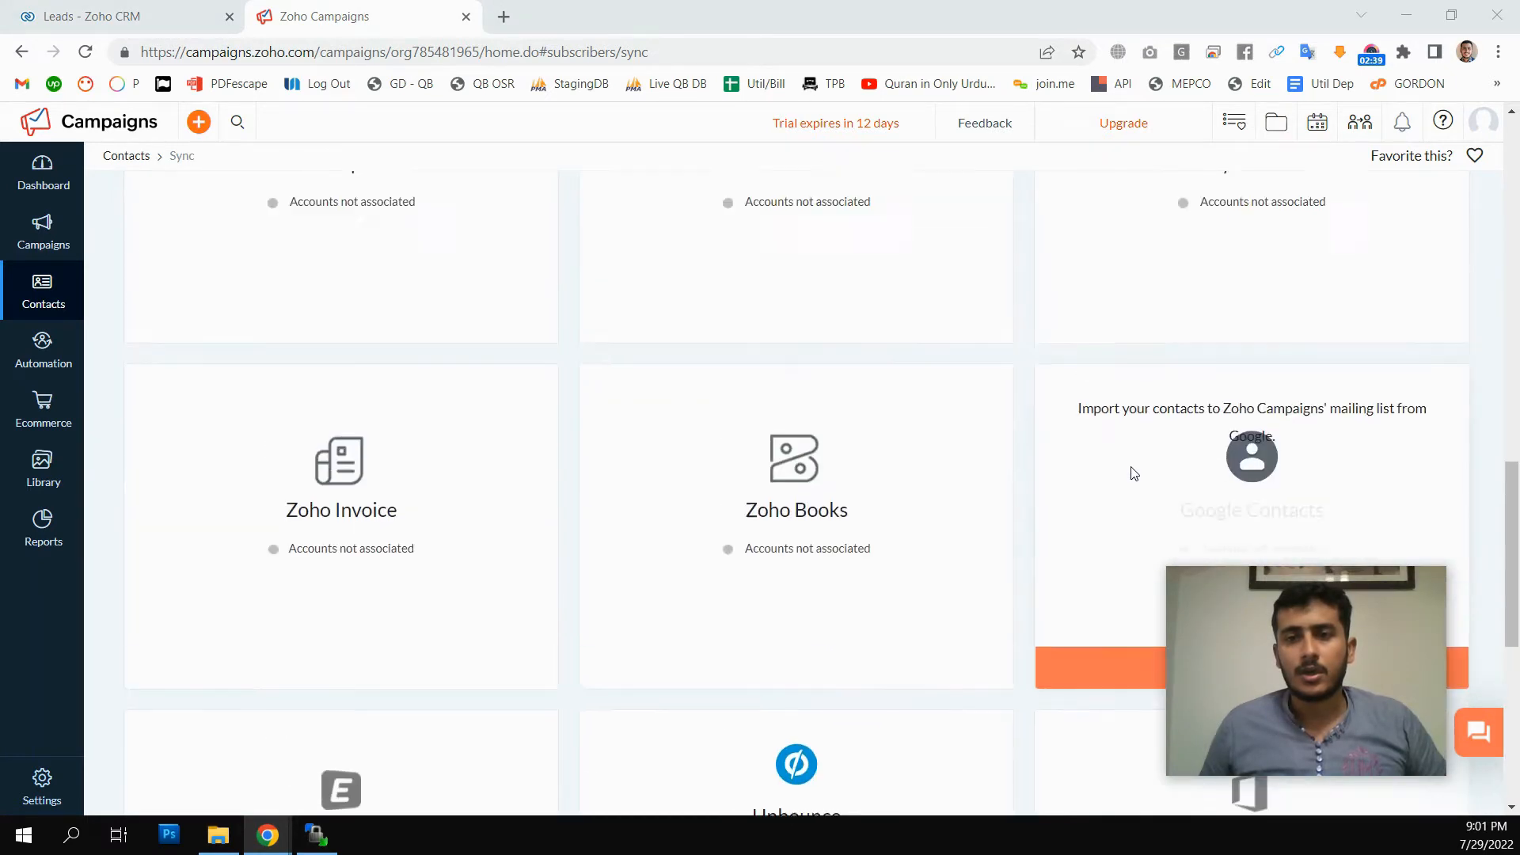
scroll(910, 414, down, 7)
scroll(465, 411, up, 3)
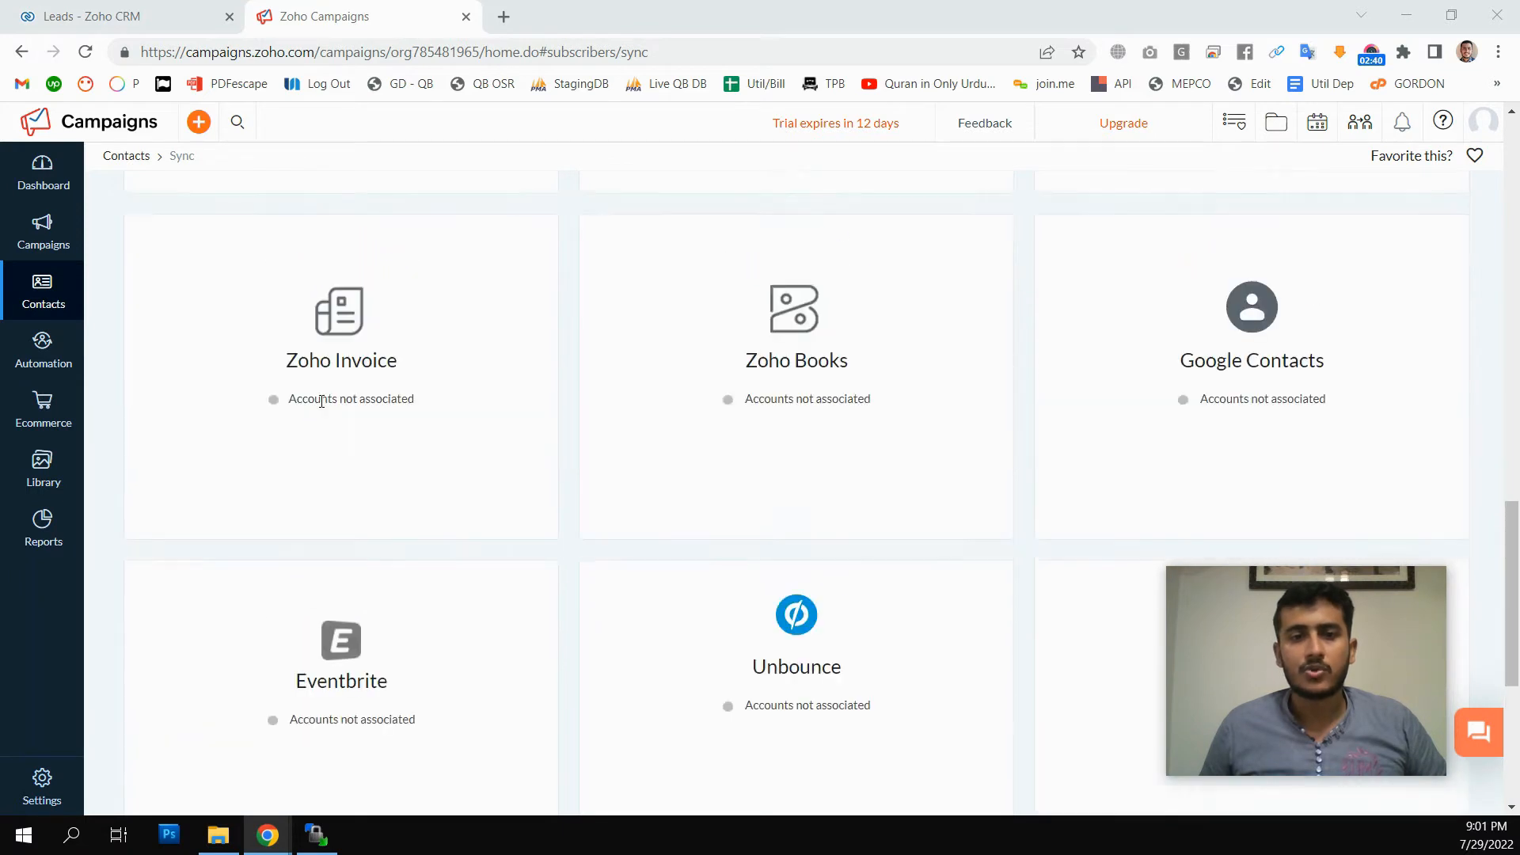
scroll(883, 471, down, 6)
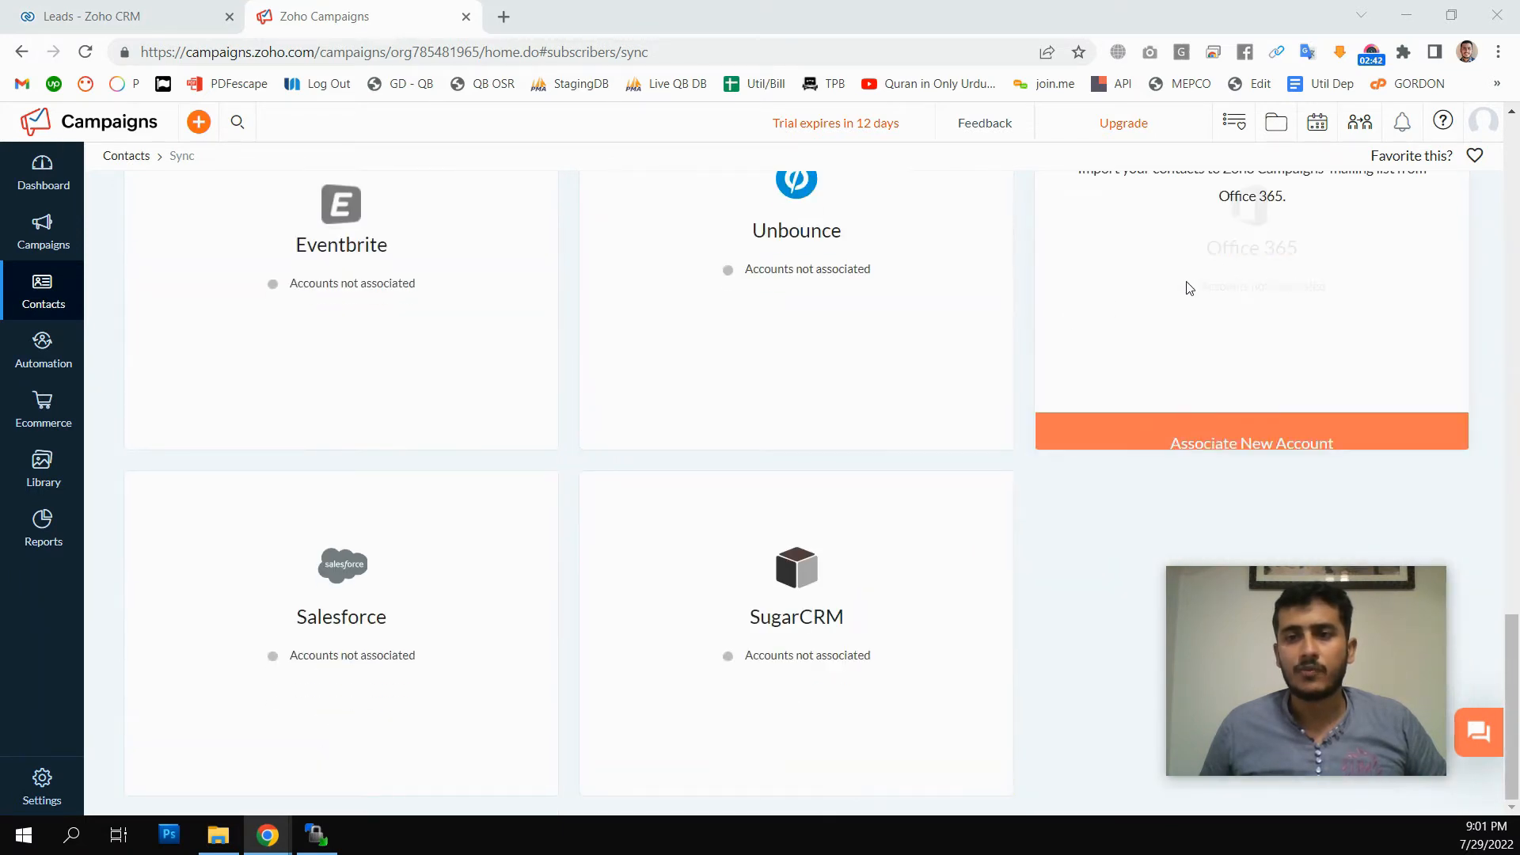
scroll(1239, 329, up, 1)
scroll(679, 476, down, 1)
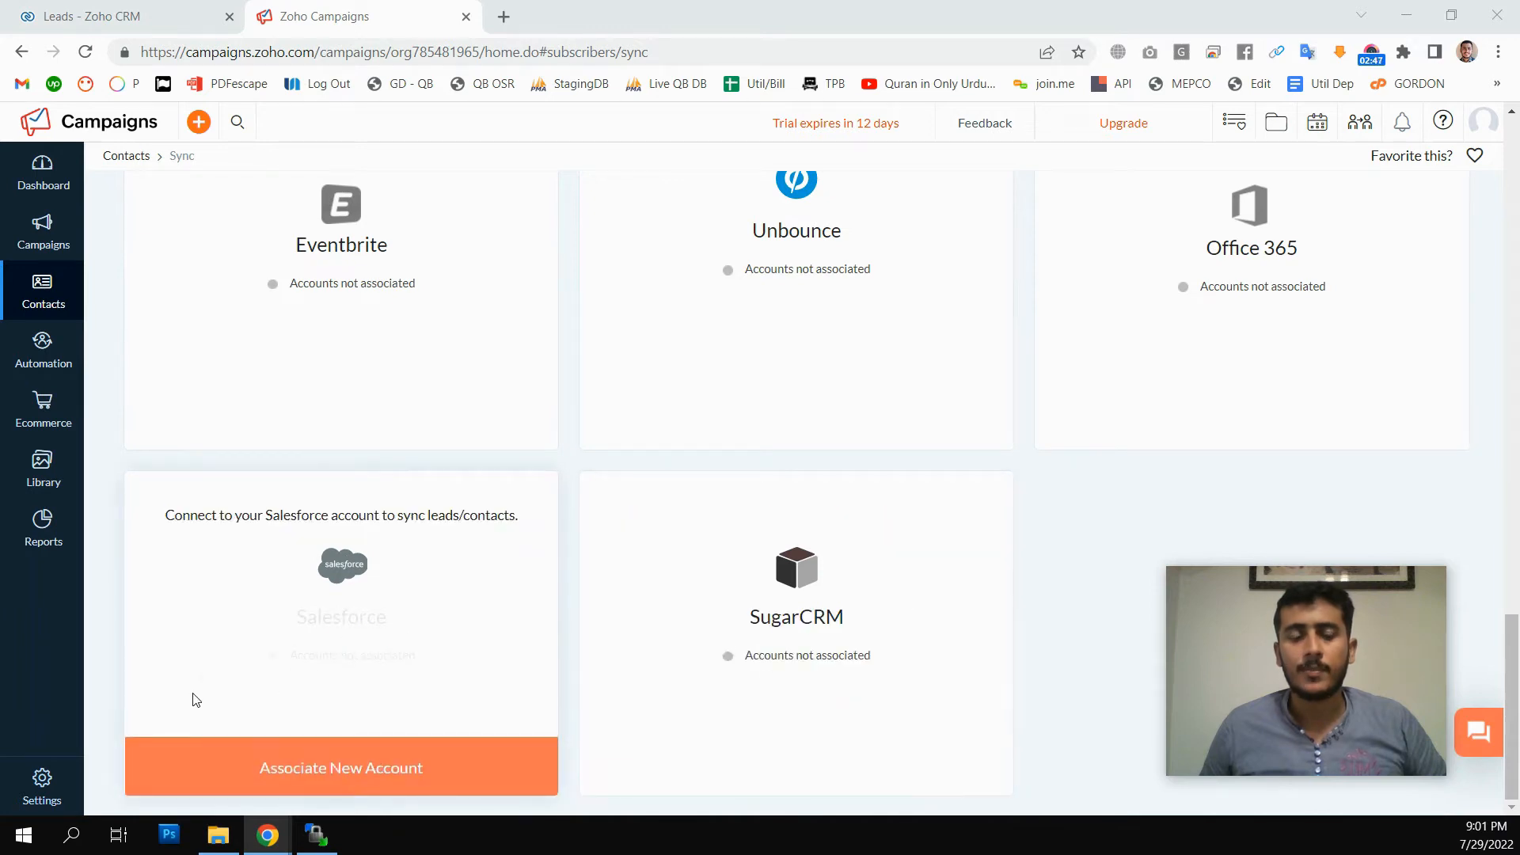
scroll(686, 515, up, 9)
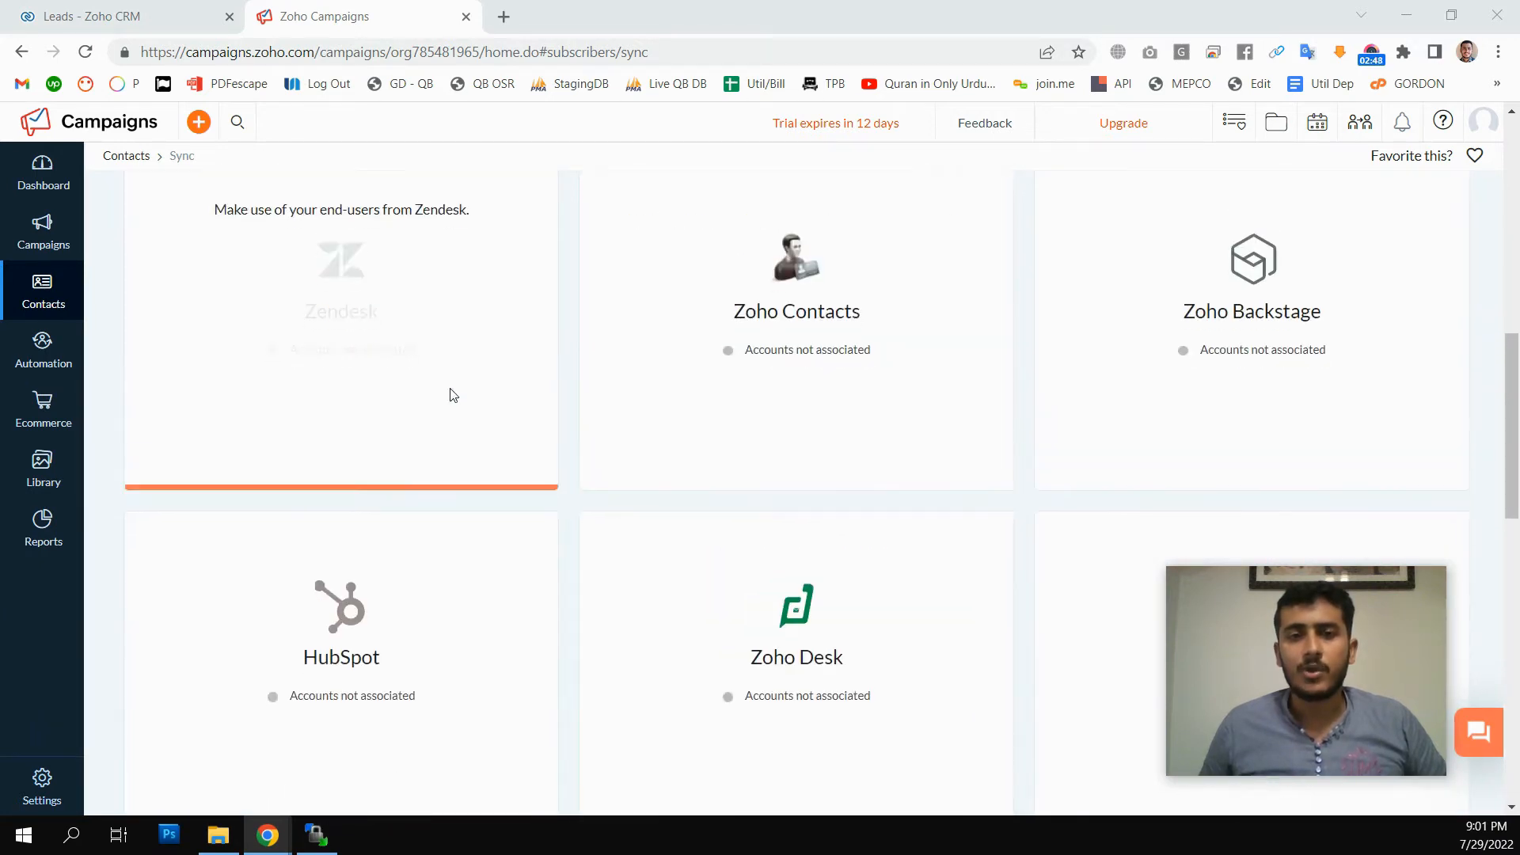
scroll(412, 451, down, 10)
Open the Apps integration settings and look through the apps available for connection.
click(43, 778)
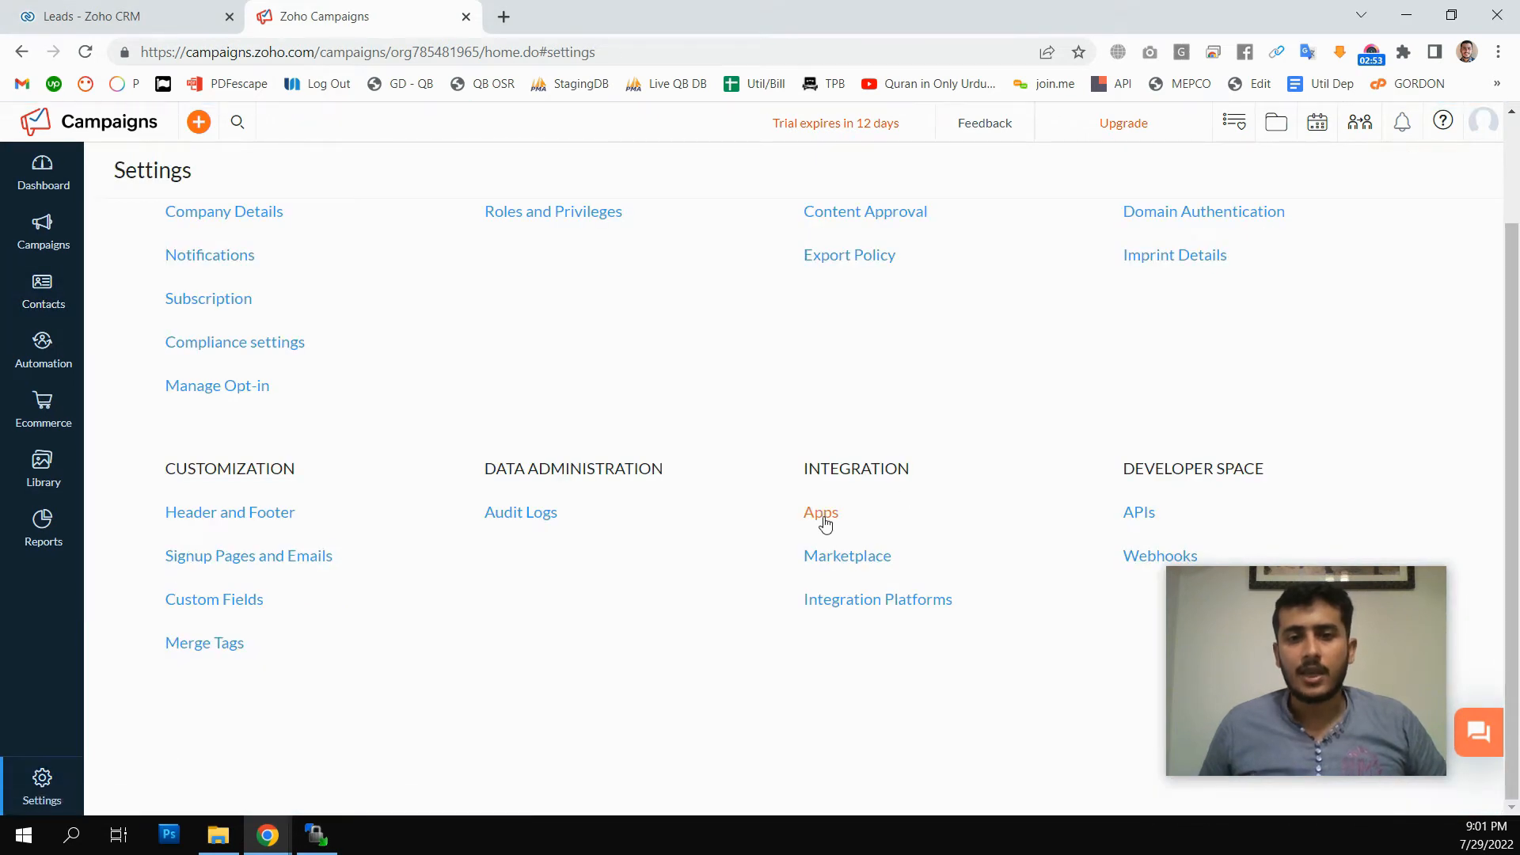
click(823, 521)
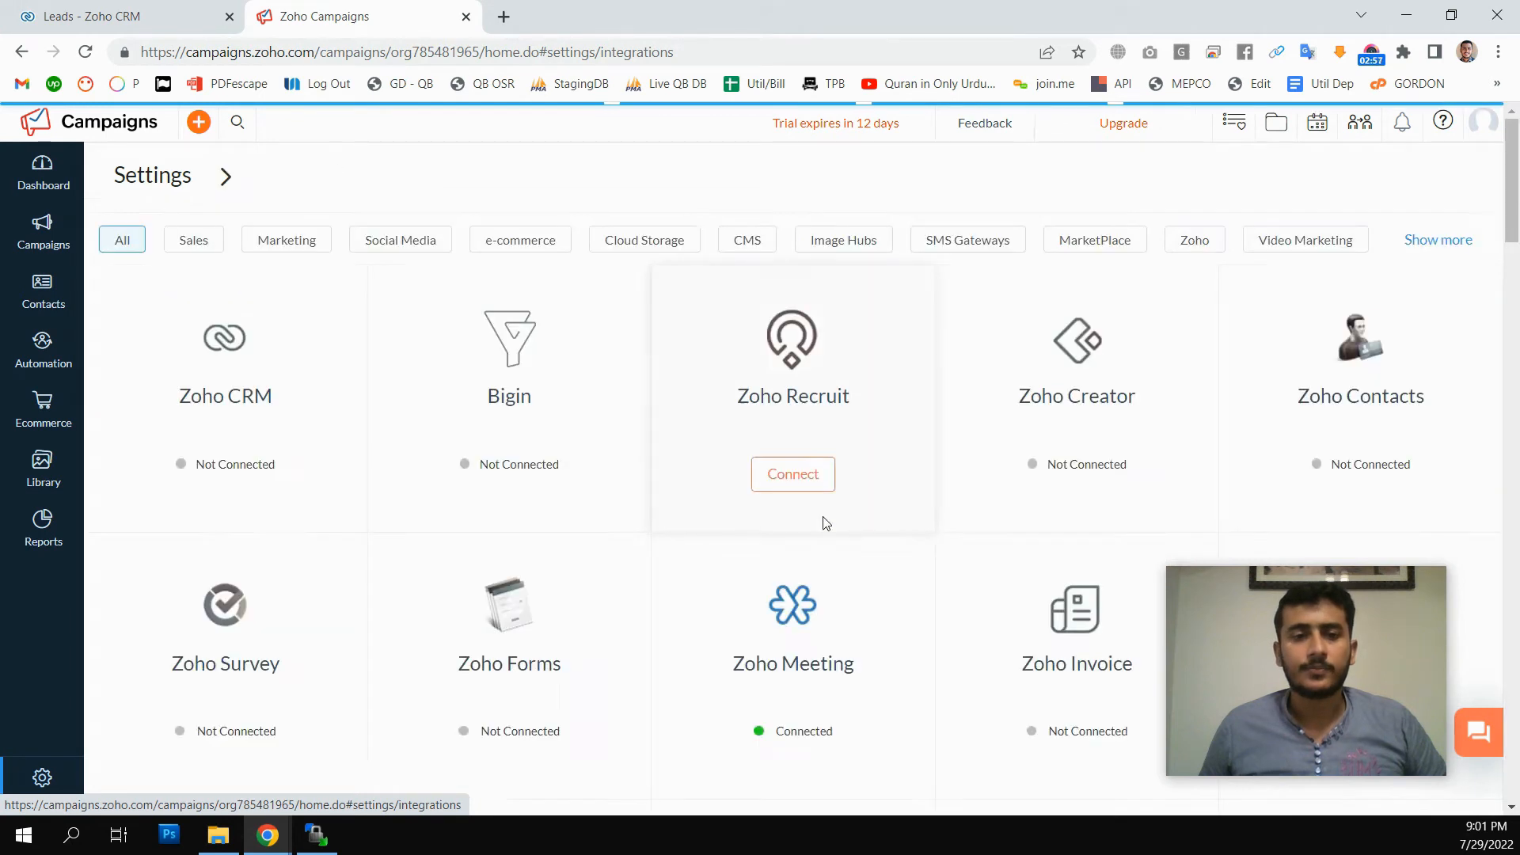
scroll(975, 404, down, 20)
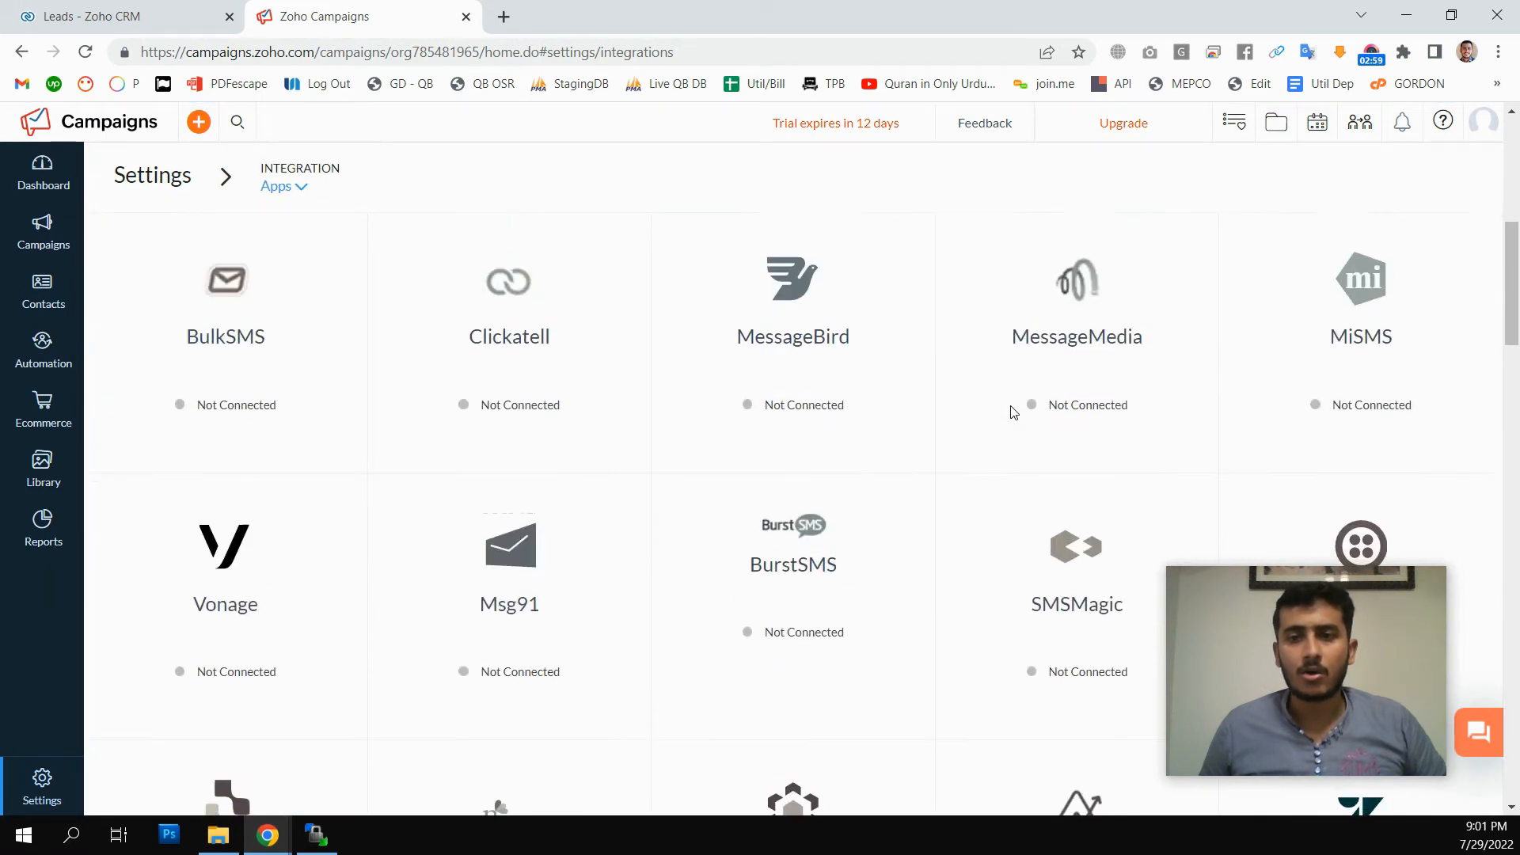
scroll(807, 411, down, 10)
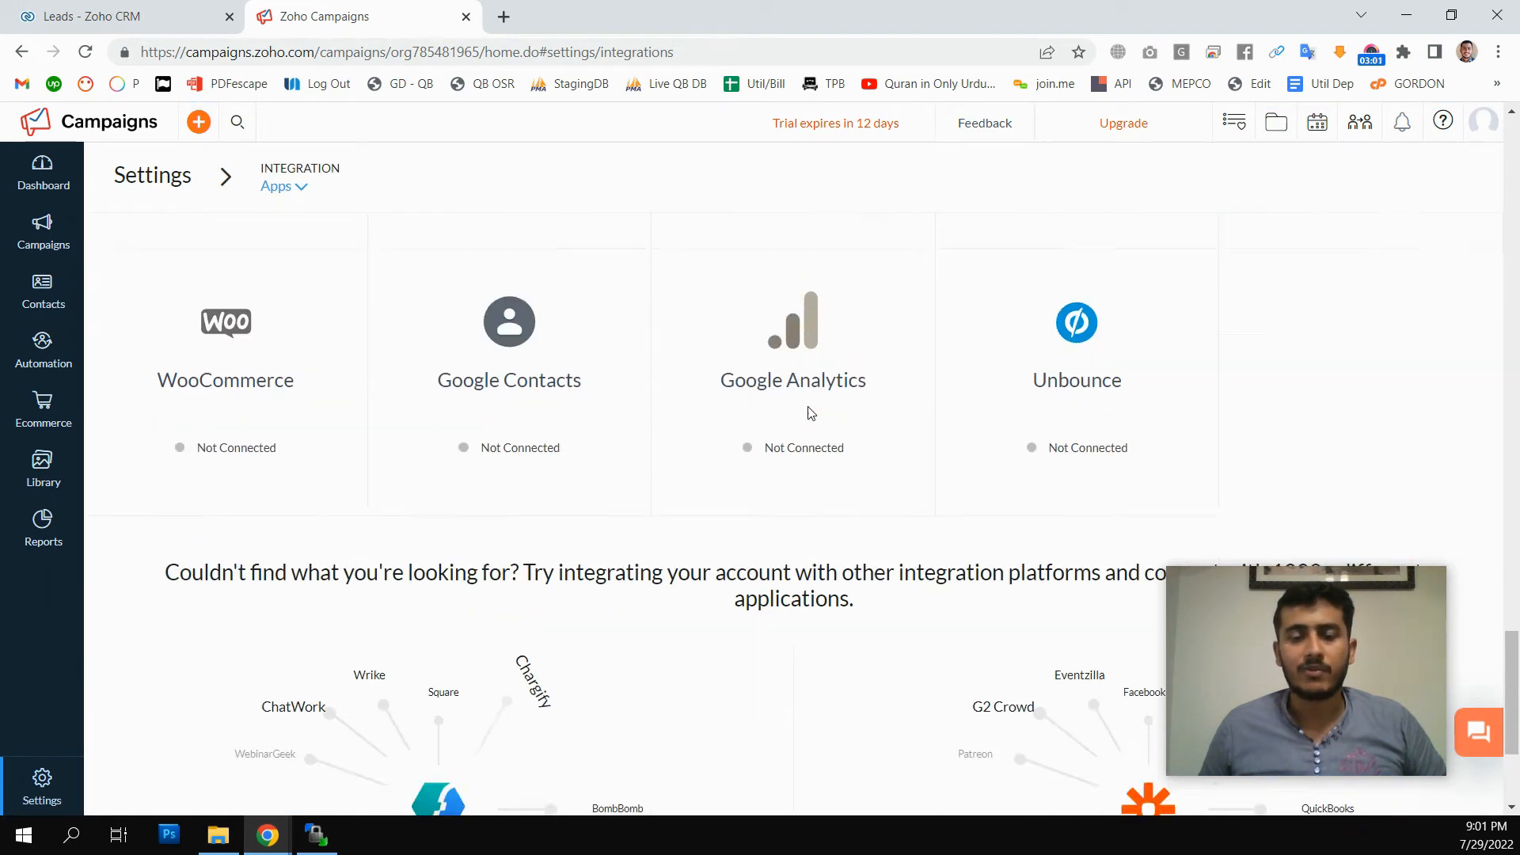
scroll(795, 377, up, 11)
scroll(916, 389, up, 12)
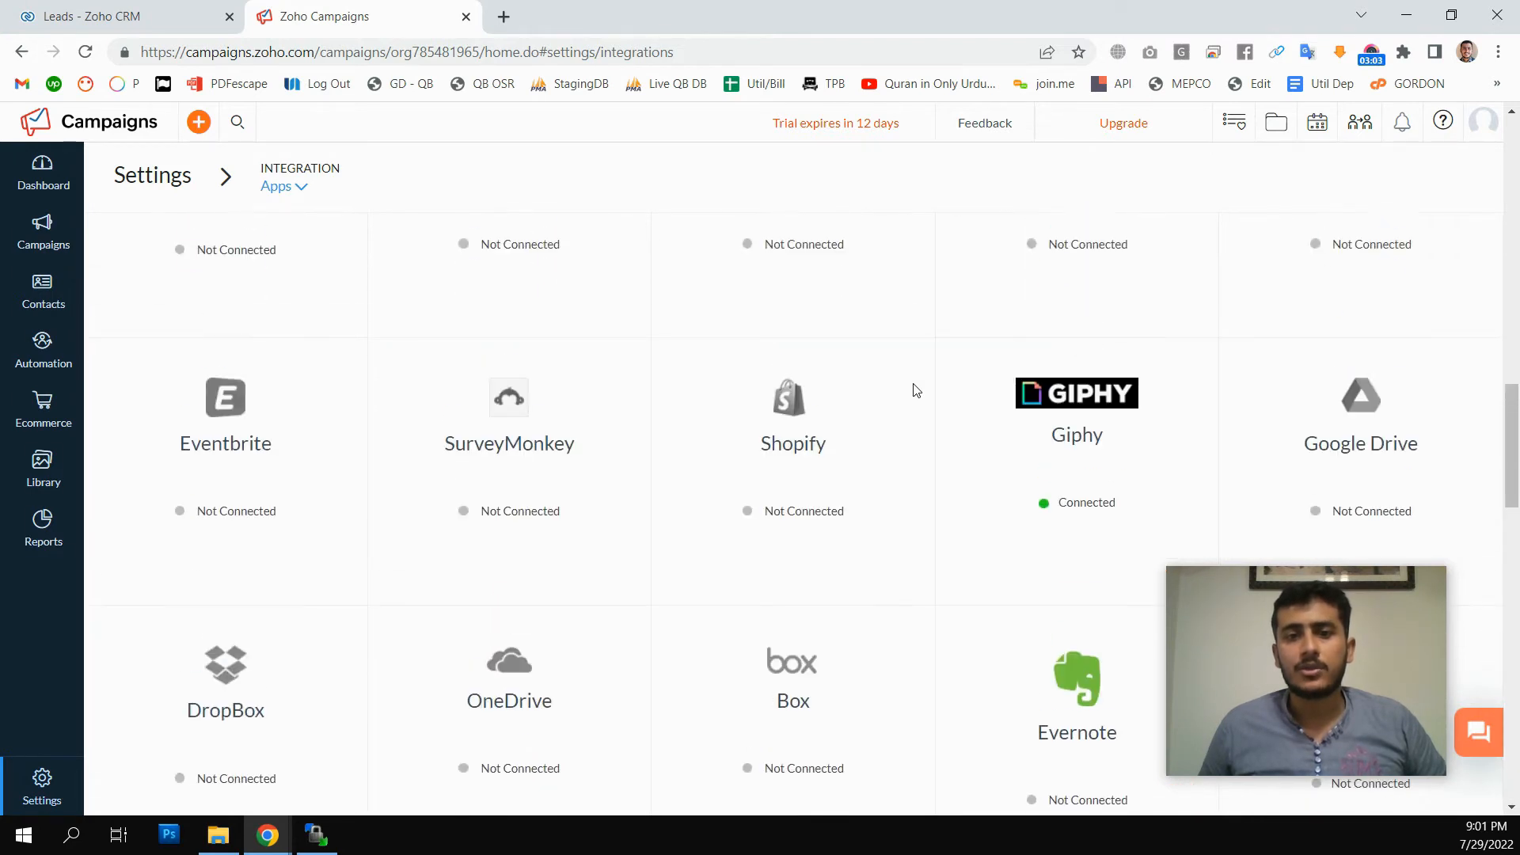
scroll(910, 394, up, 10)
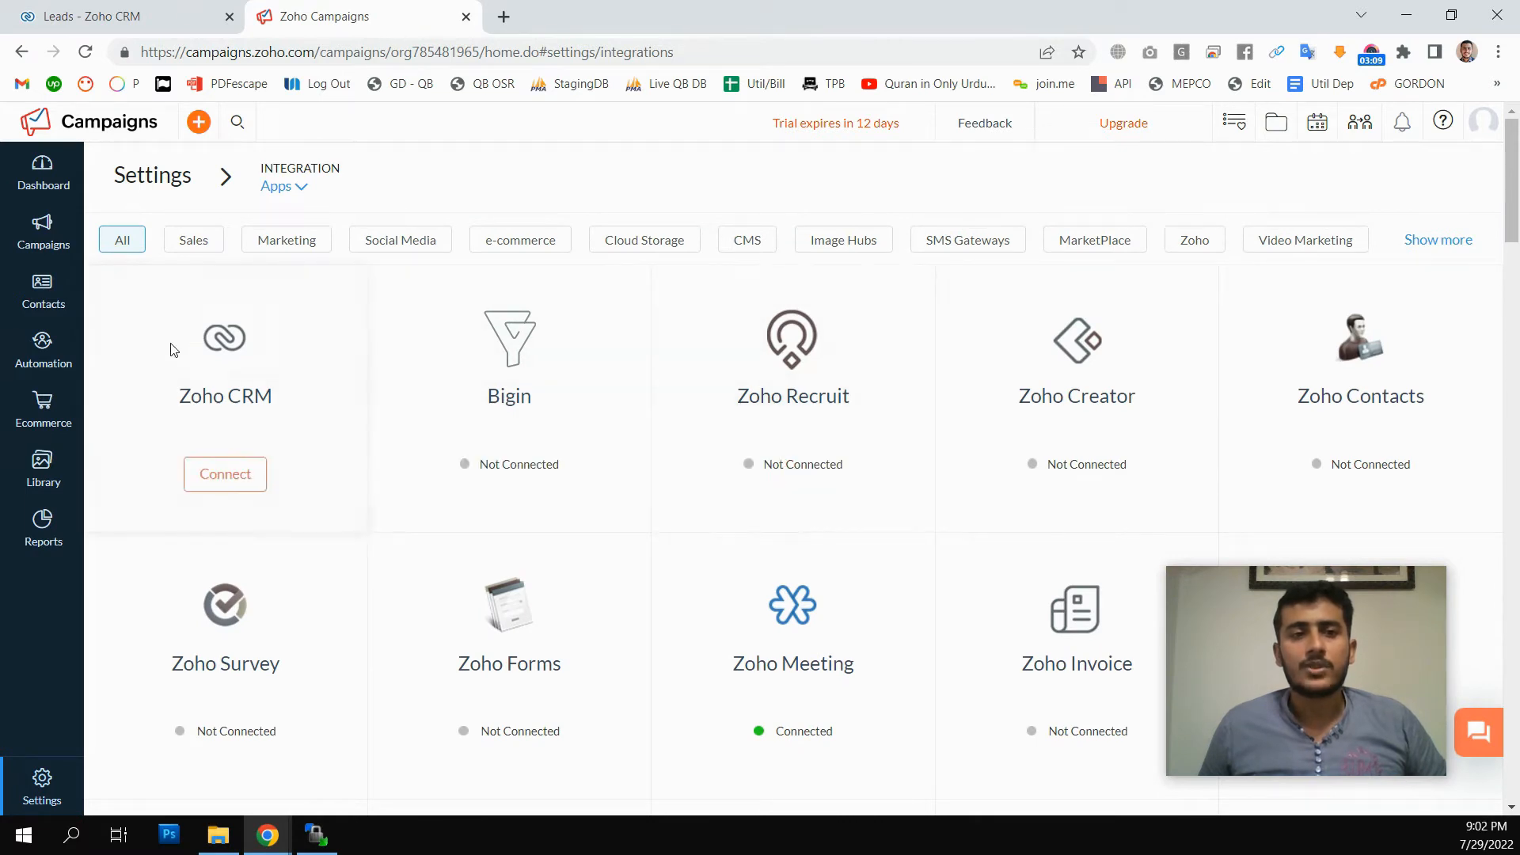
scroll(507, 376, down, 6)
scroll(971, 424, down, 18)
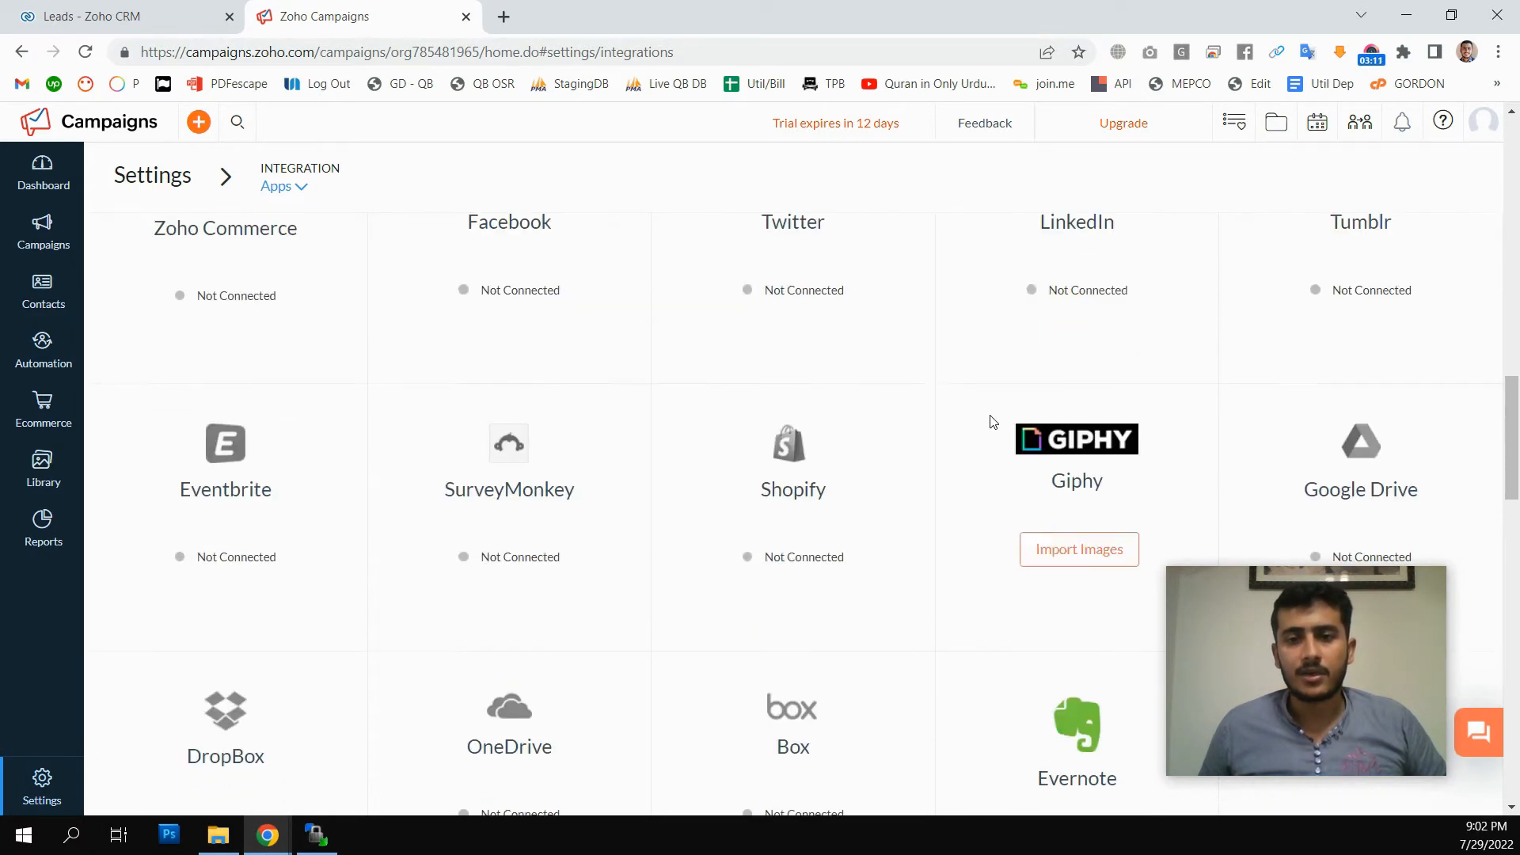
scroll(960, 507, up, 10)
scroll(961, 507, up, 10)
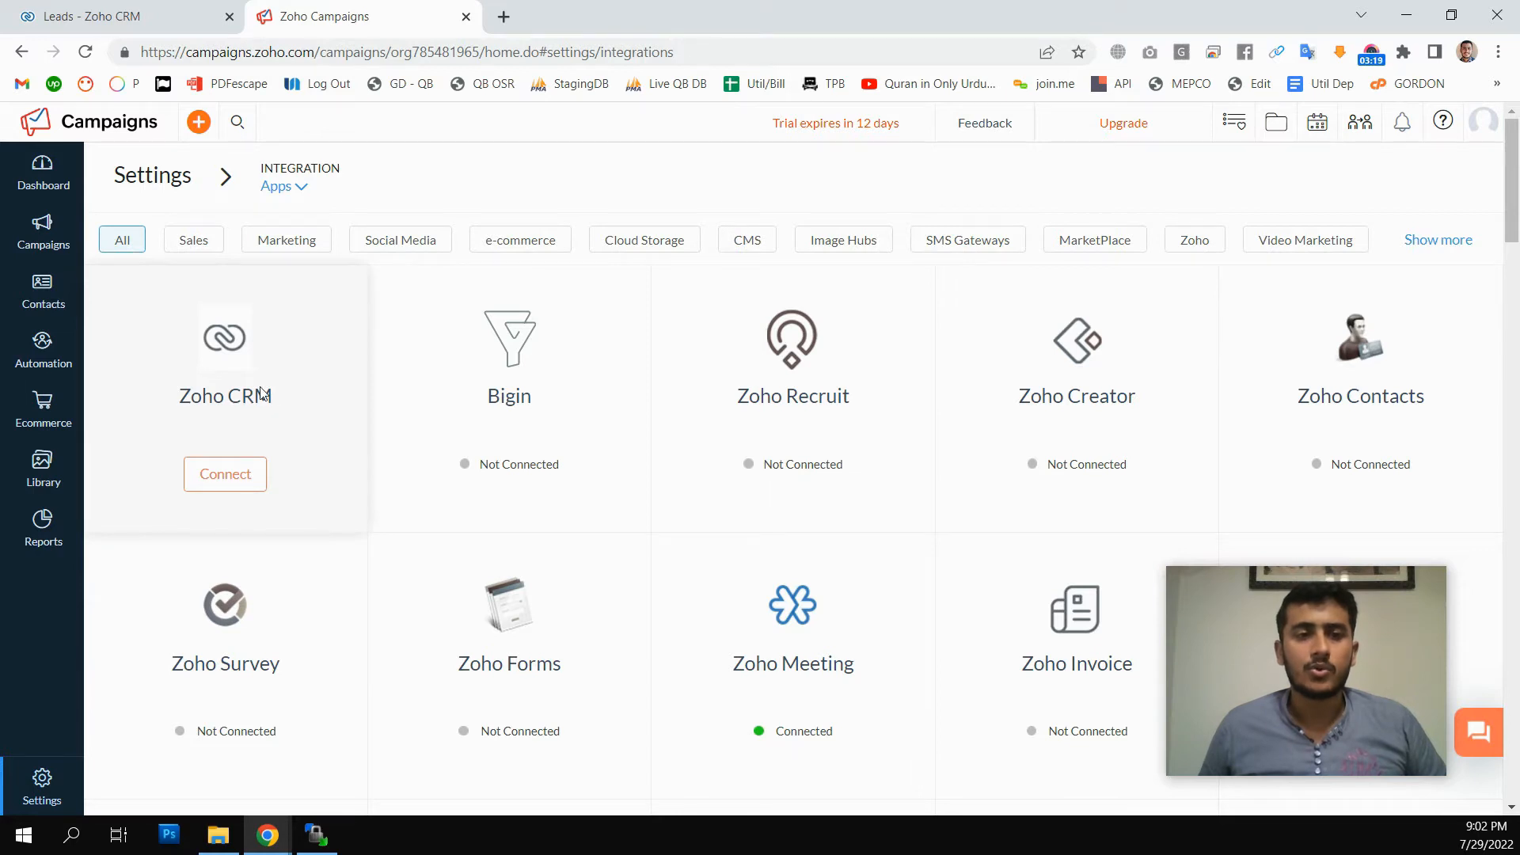
Connect the Zoho CRM app, accept the integration's listed actions, and dismiss the notification.
click(224, 473)
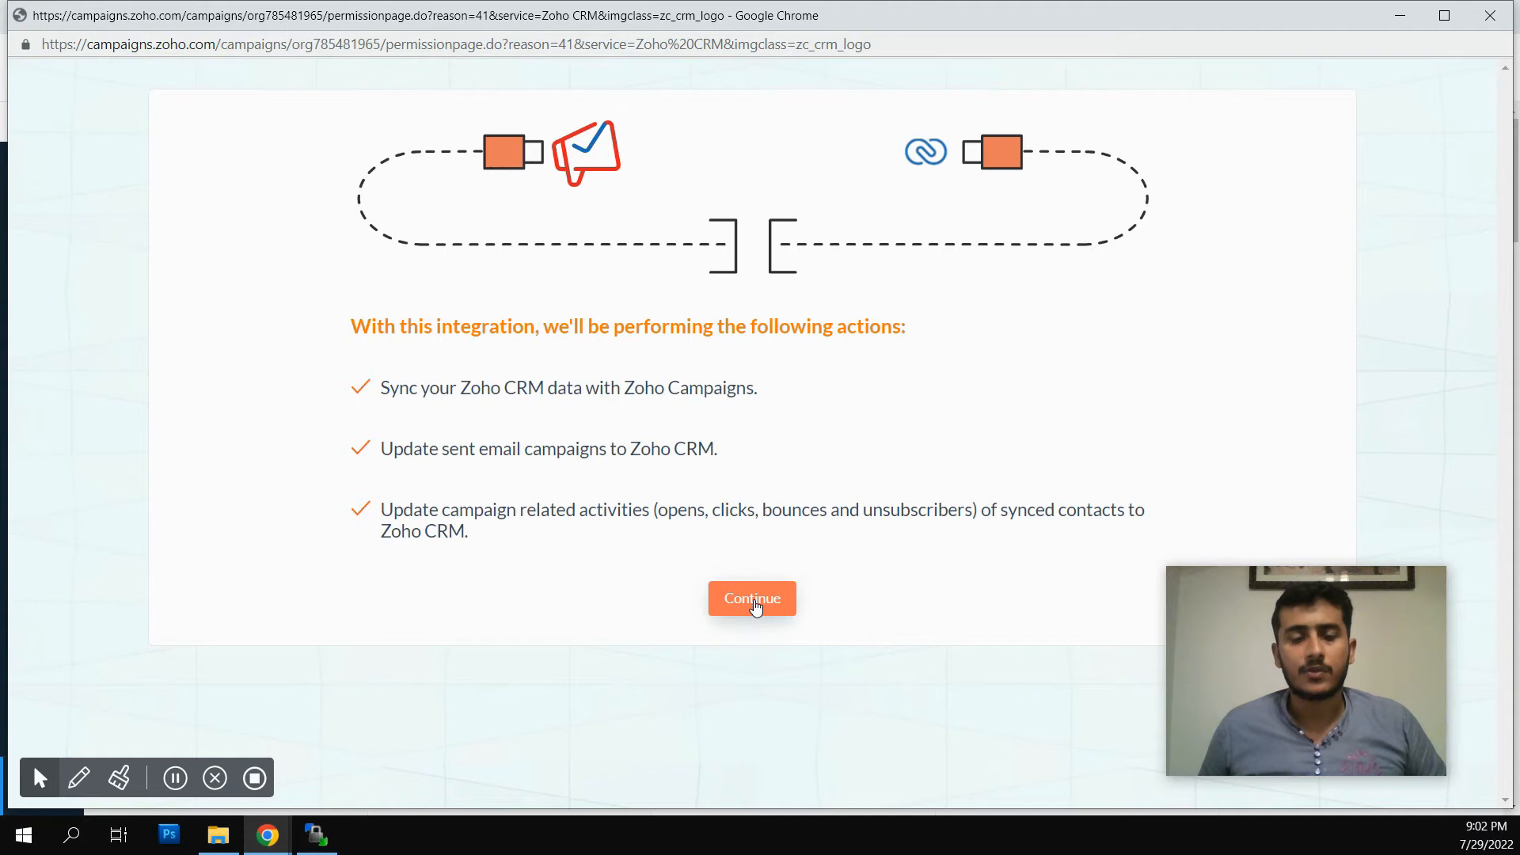
click(754, 601)
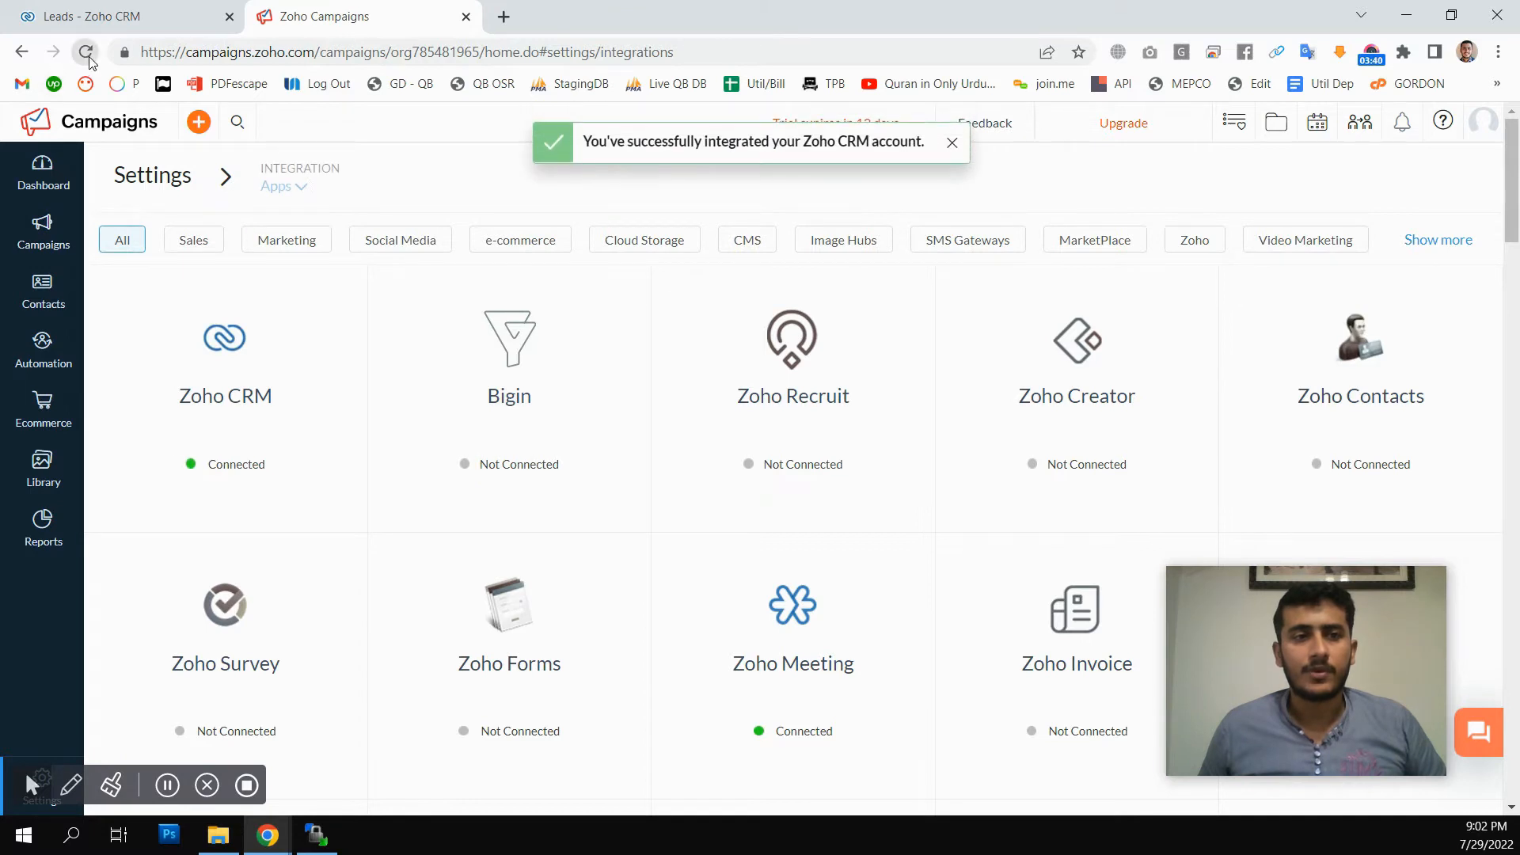
click(952, 142)
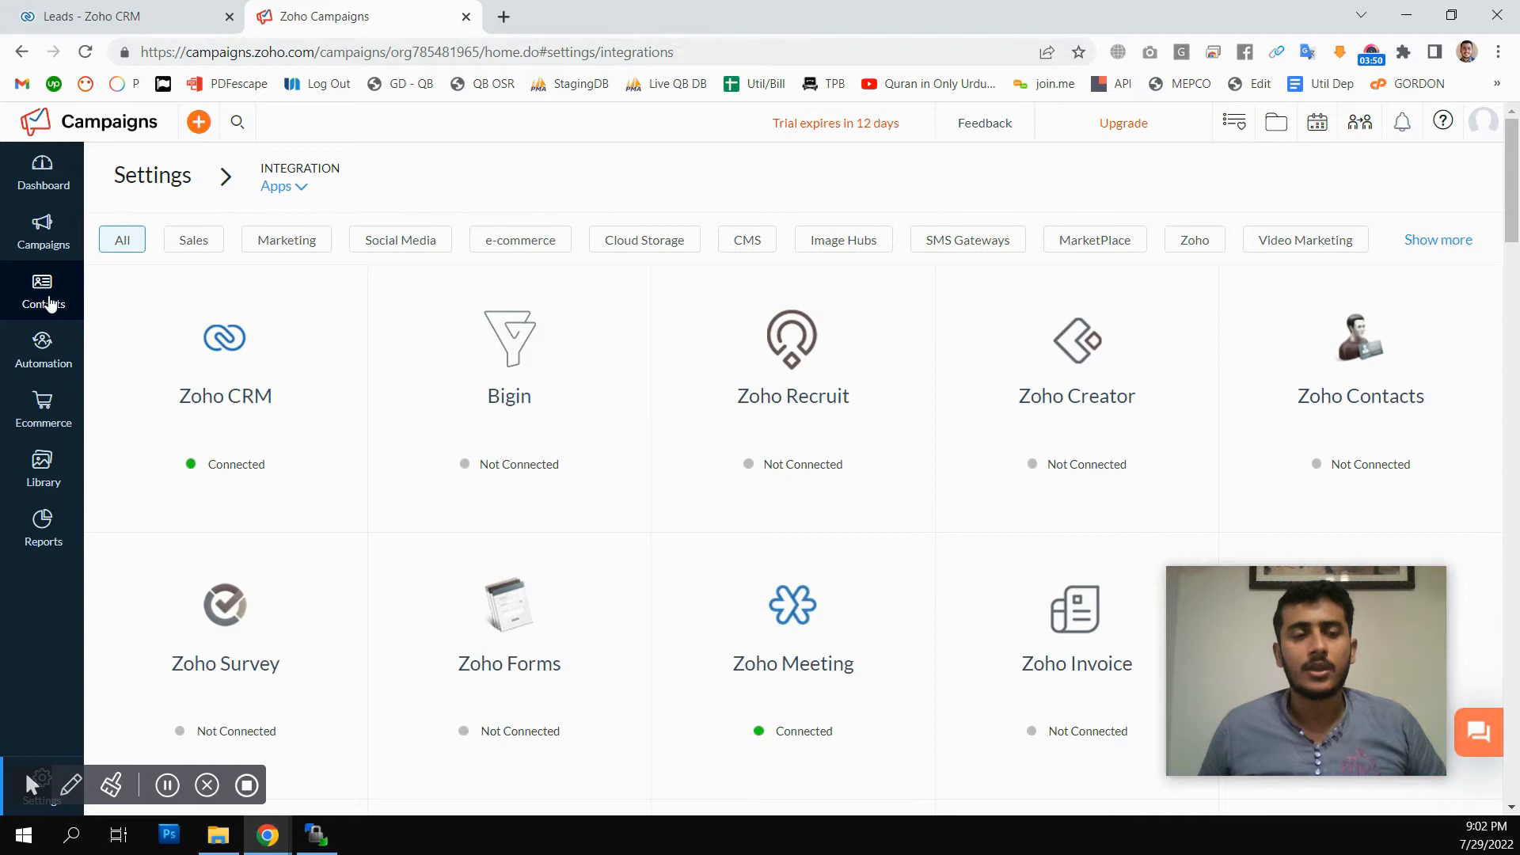
Start a new Zoho CRM sync from the contact sync services and select Leads as the module.
click(49, 303)
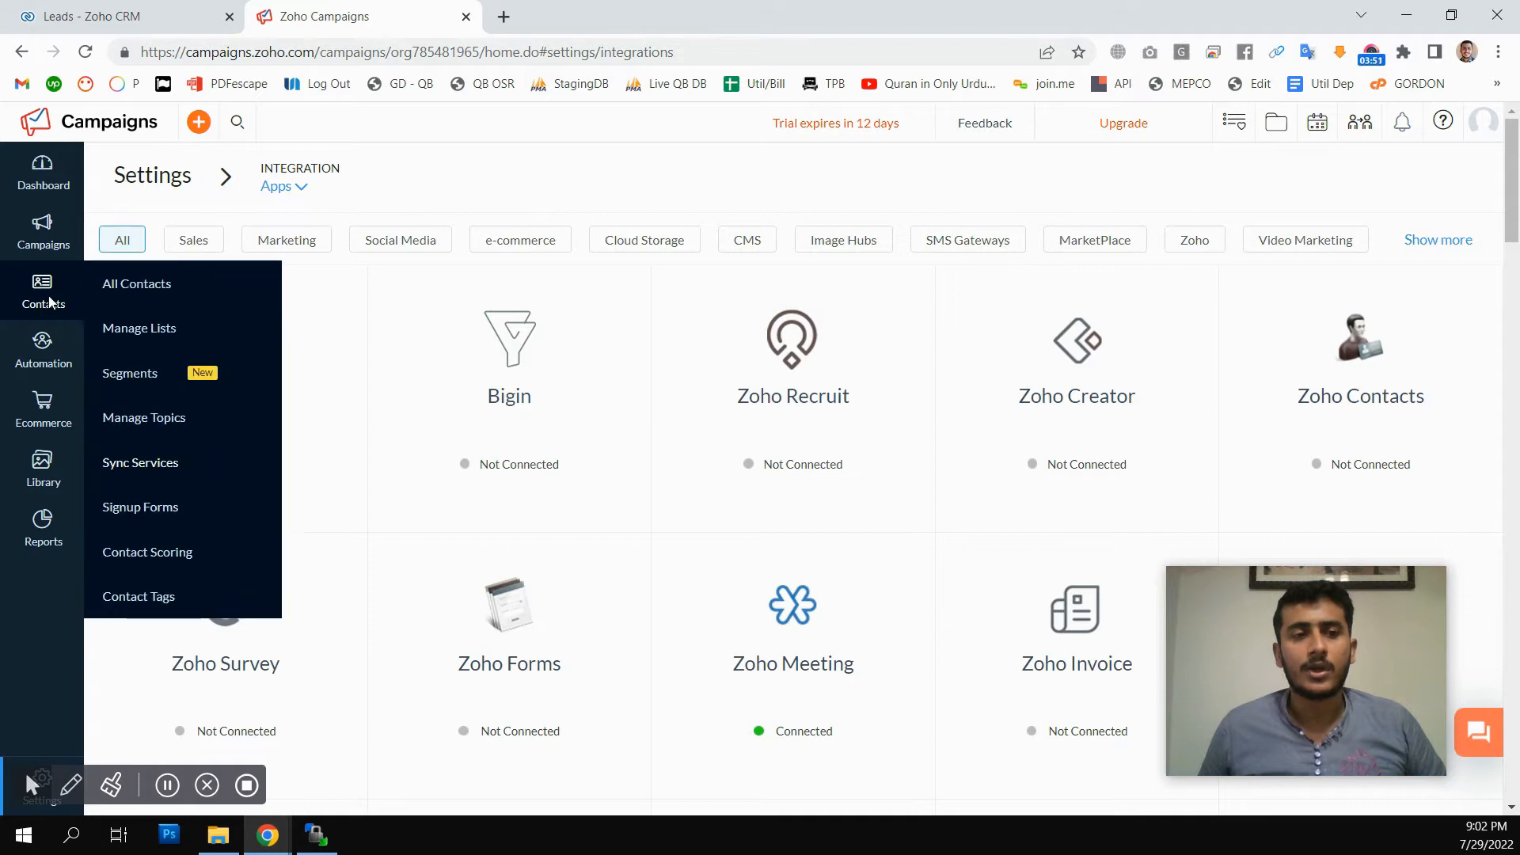
click(158, 467)
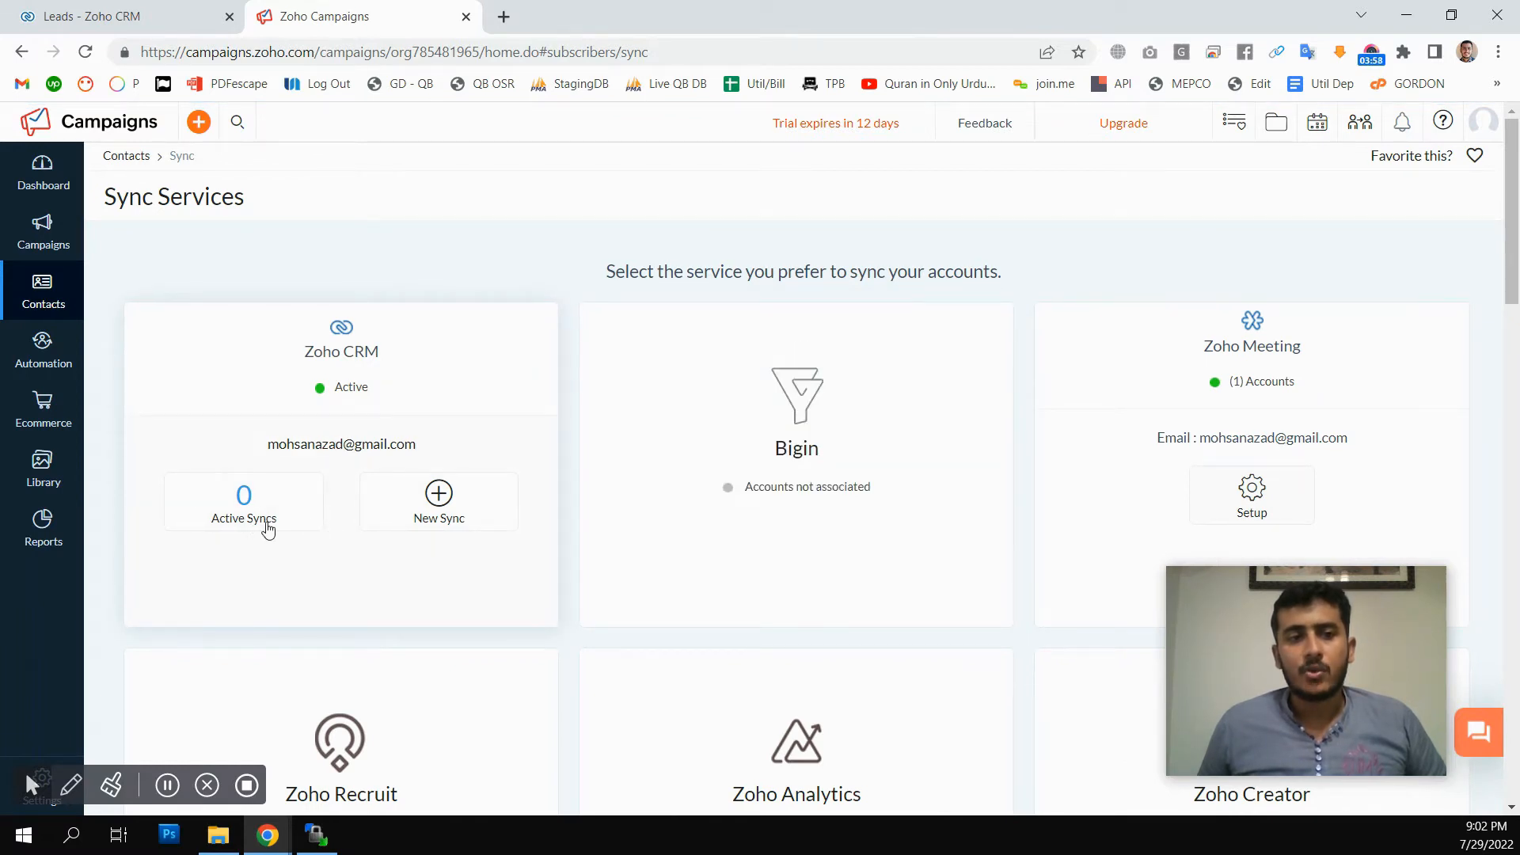
click(441, 497)
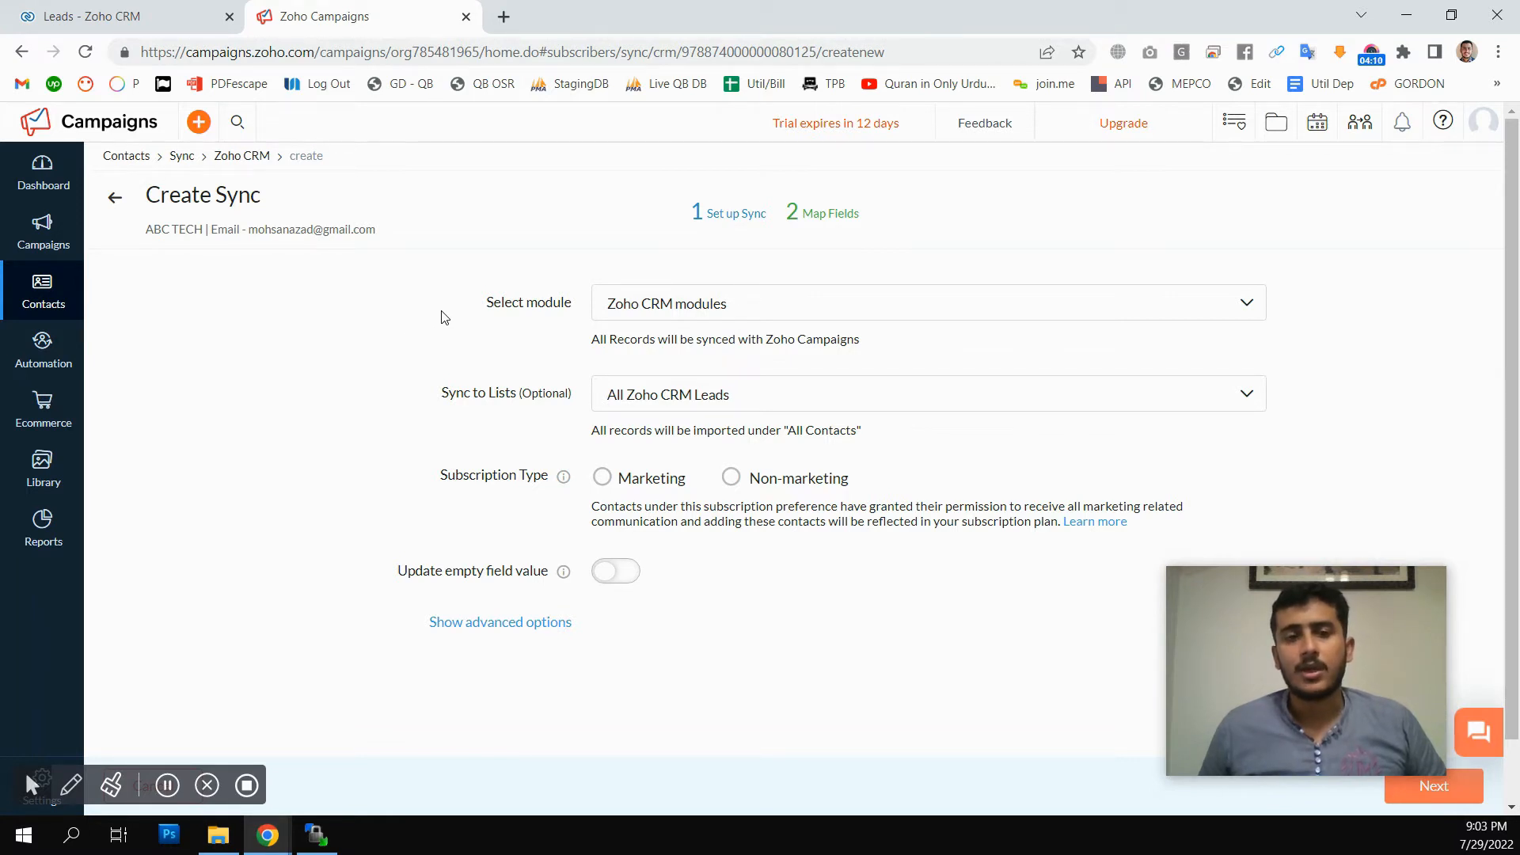
click(673, 305)
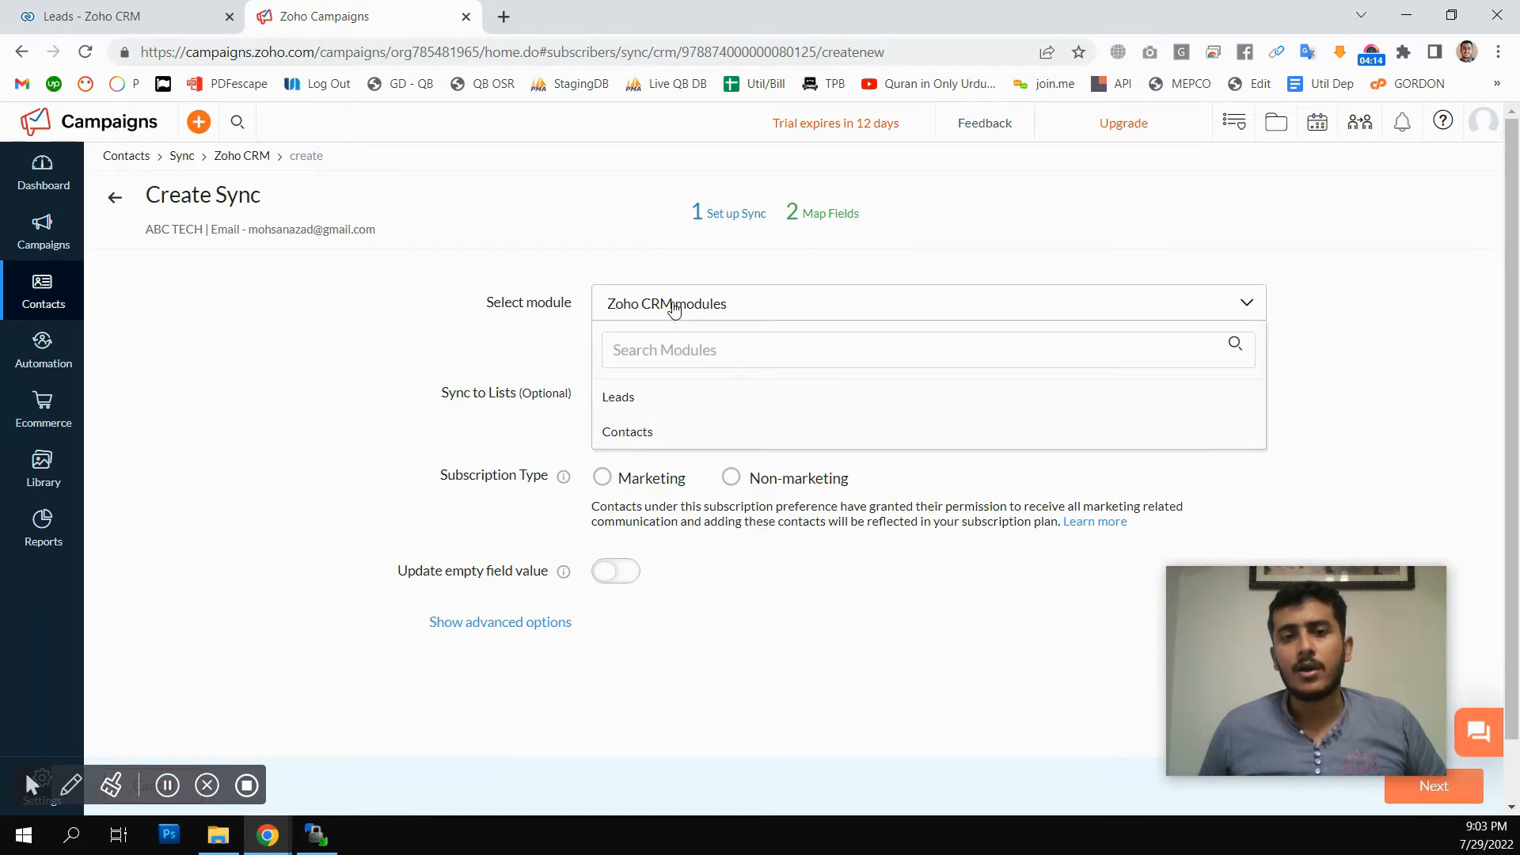
click(452, 320)
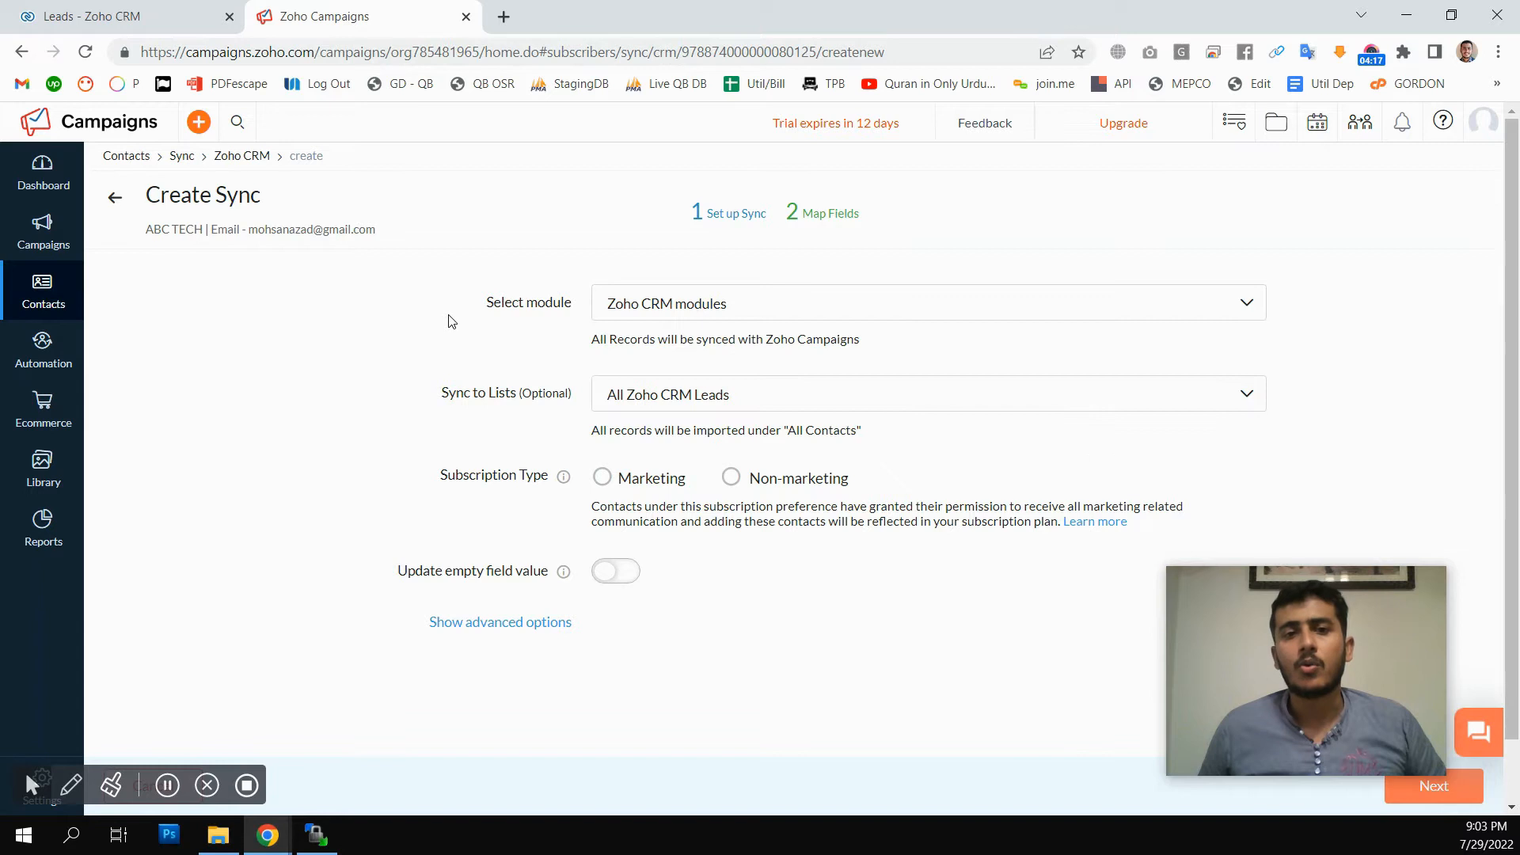
click(645, 304)
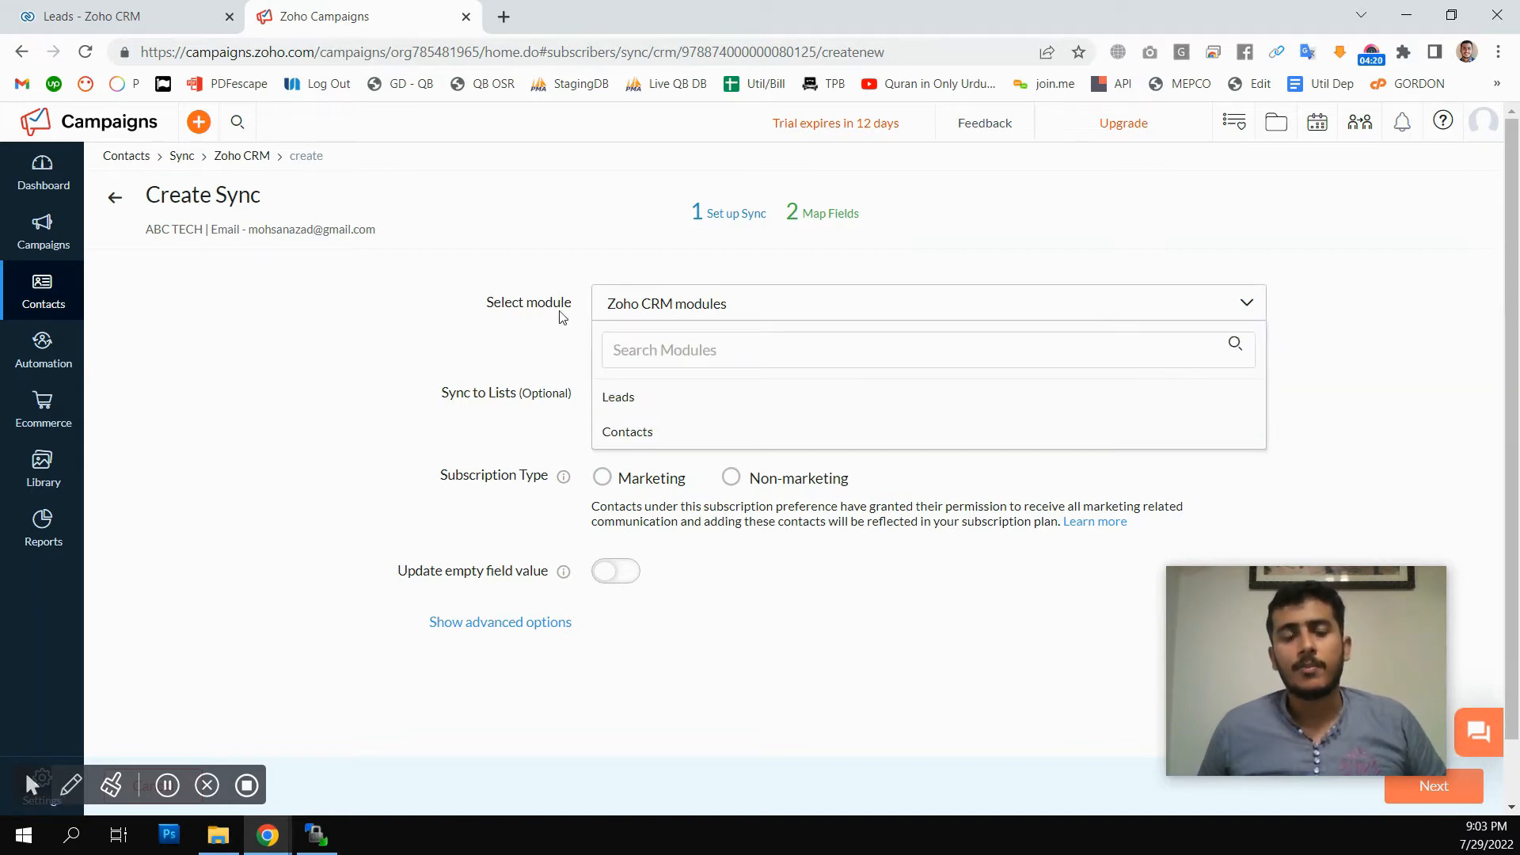
click(641, 405)
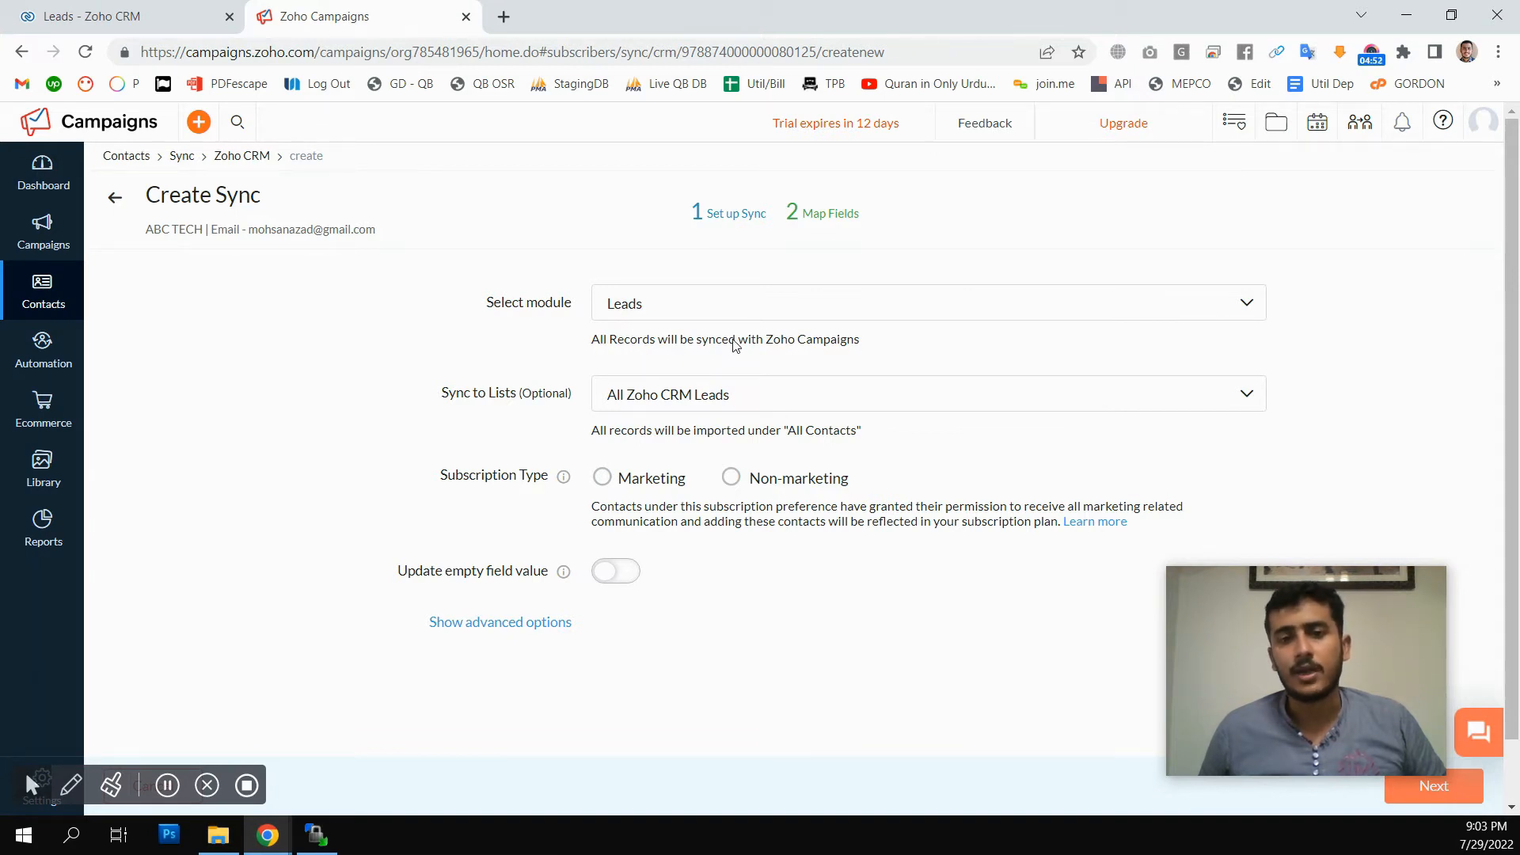
click(625, 323)
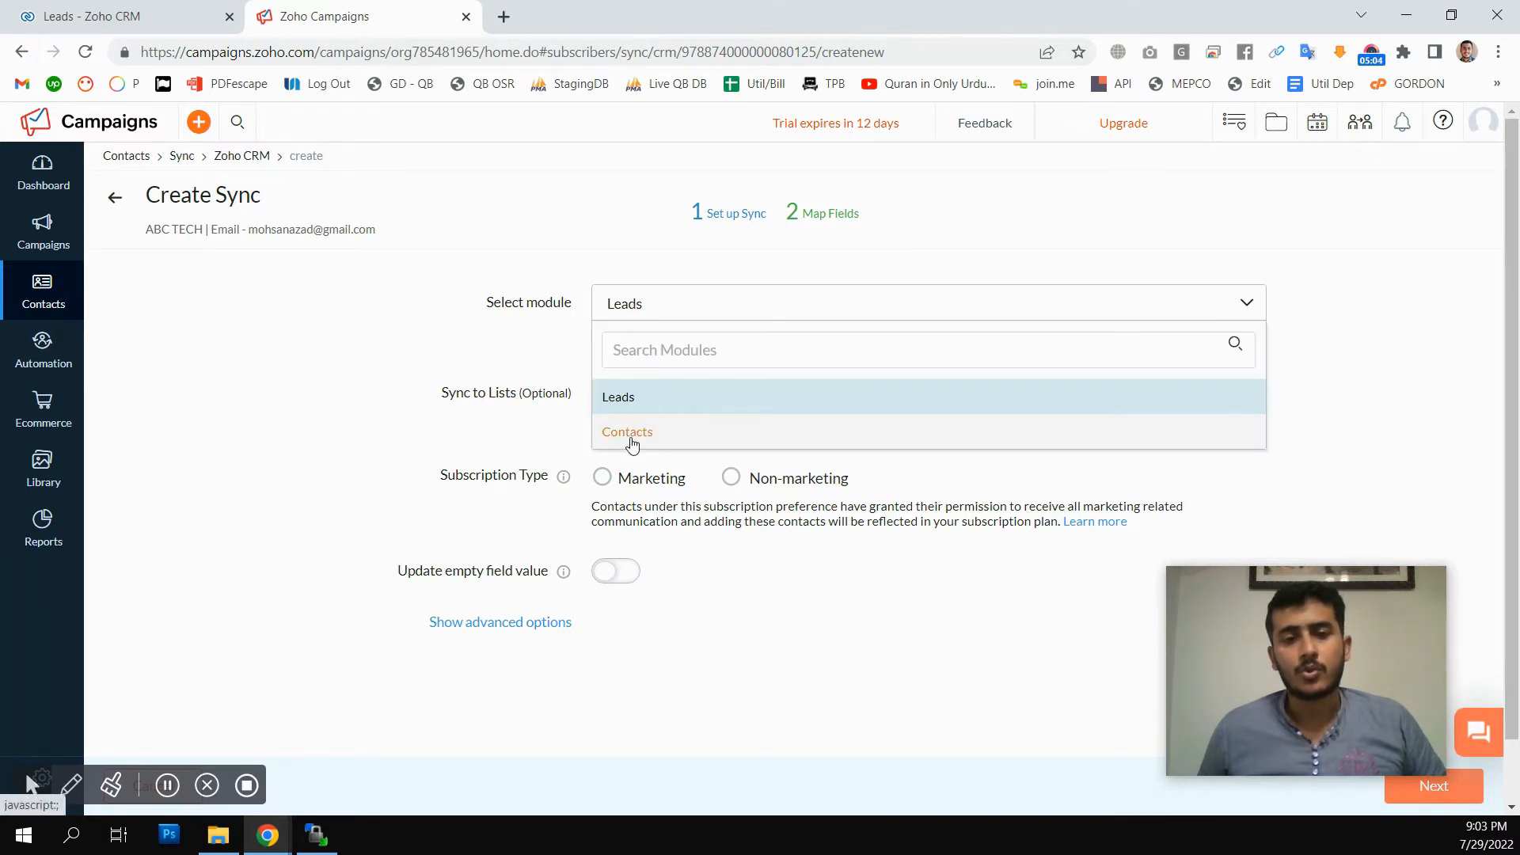
click(626, 307)
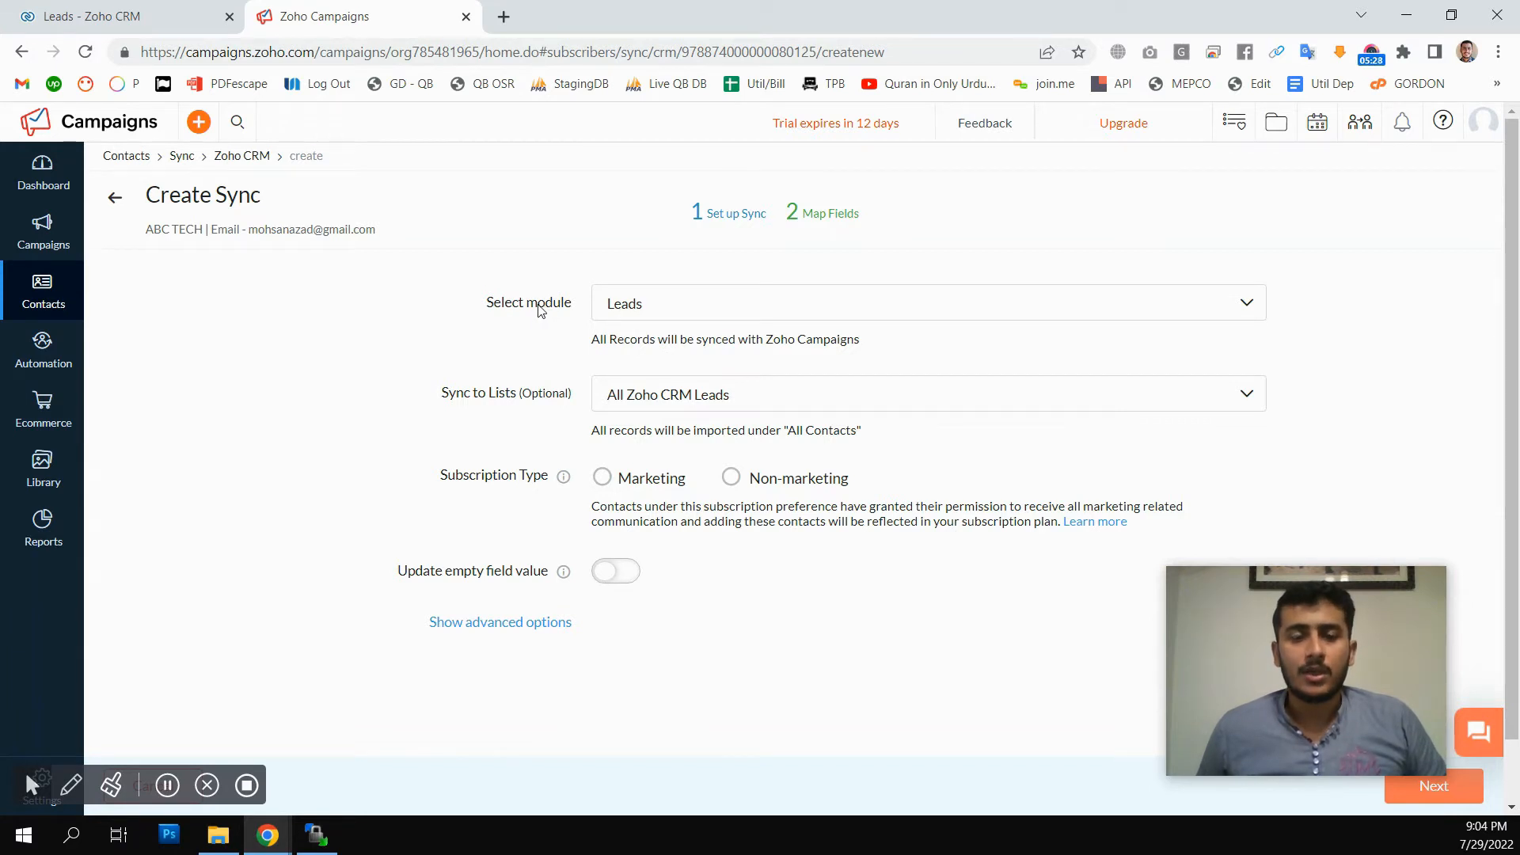
Select Leads as the sync module and All Zoho CRM Leads as the list to sync to.
click(652, 308)
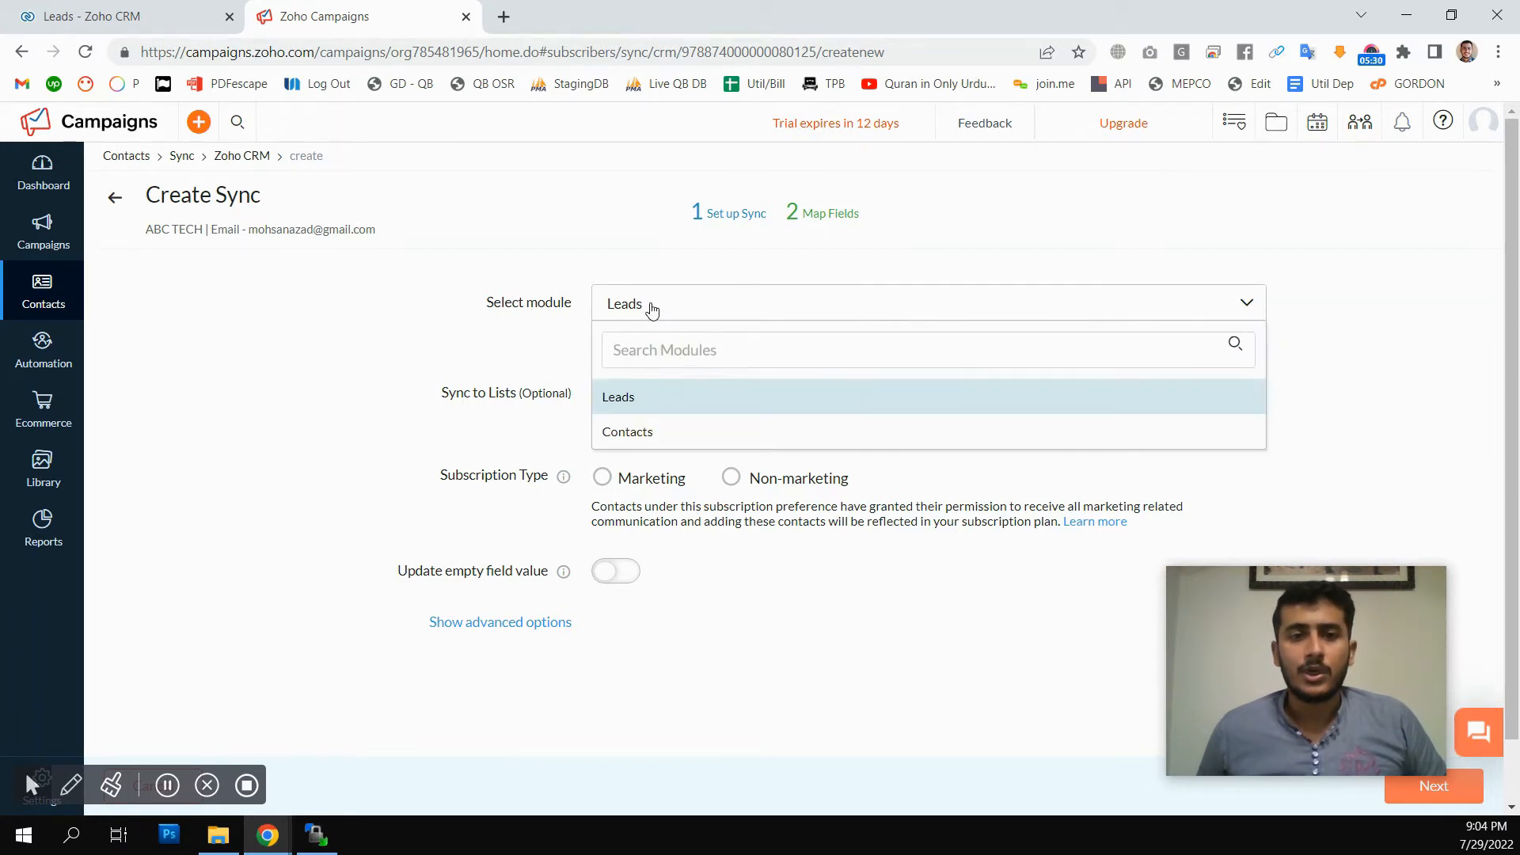
click(632, 396)
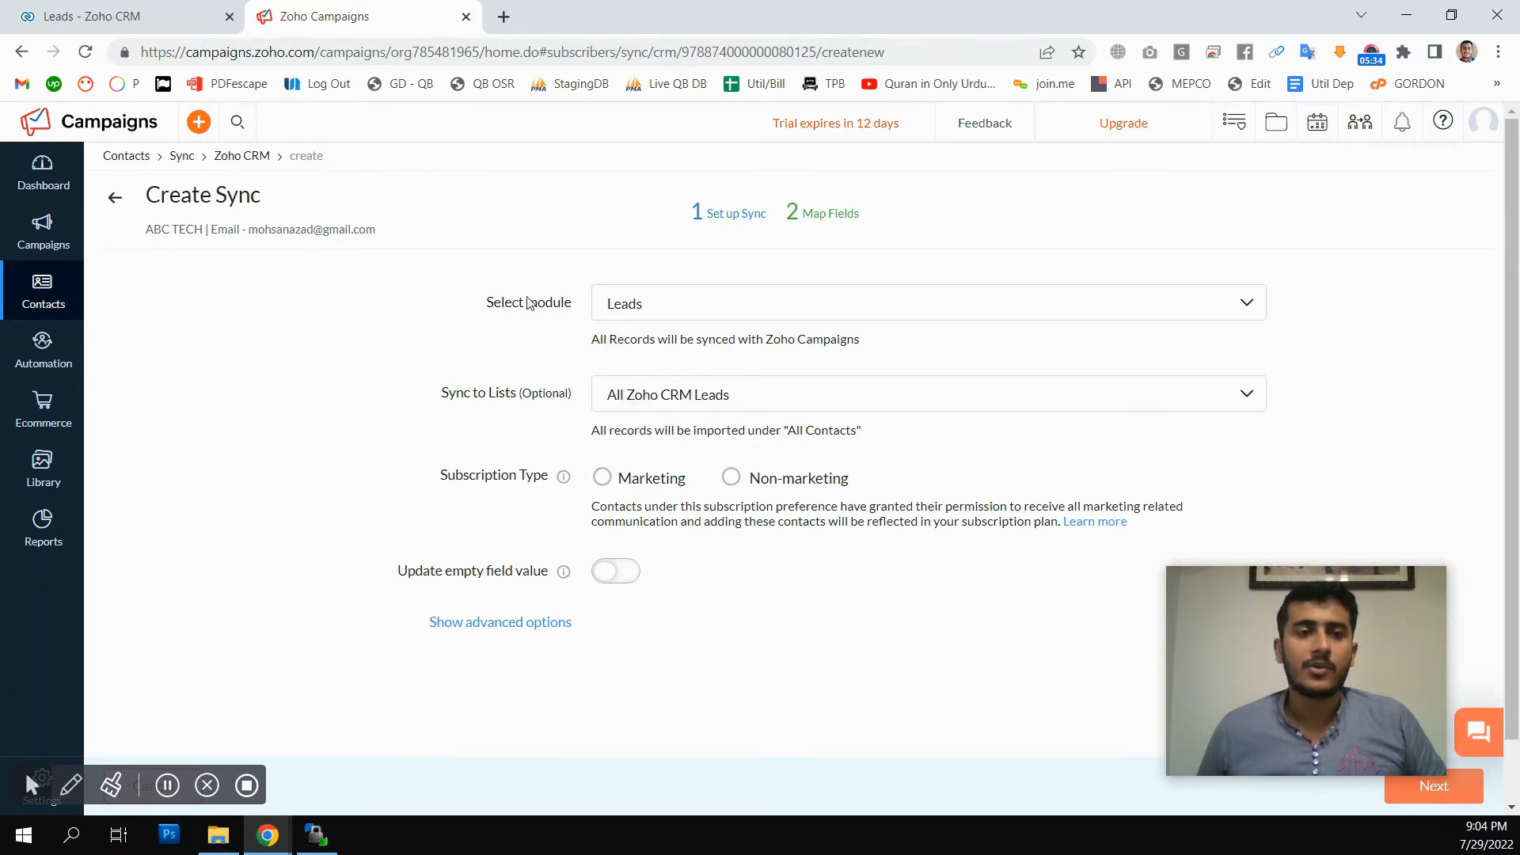
click(645, 404)
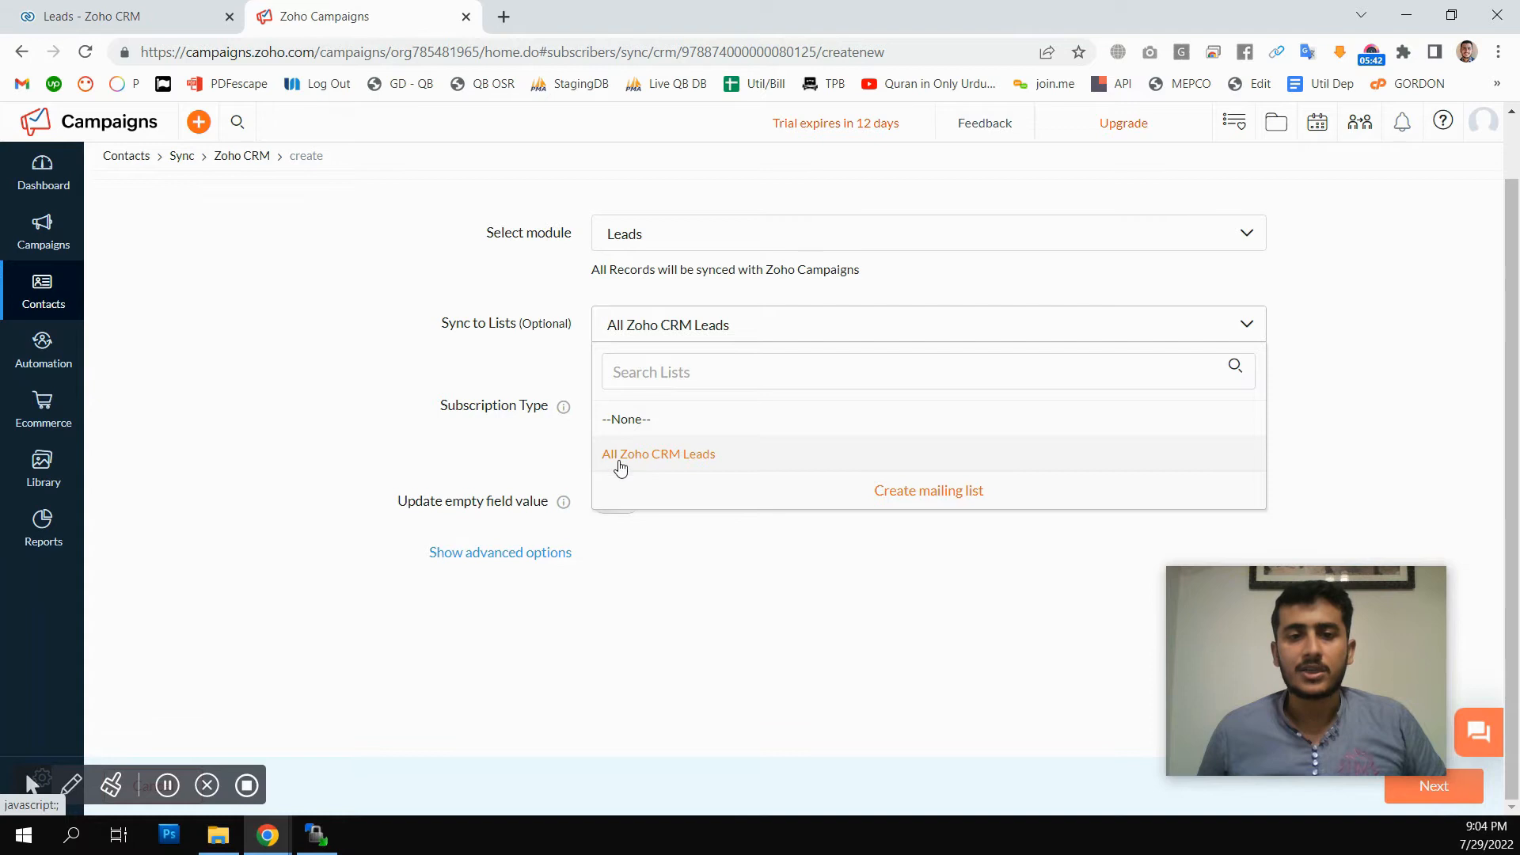
click(696, 464)
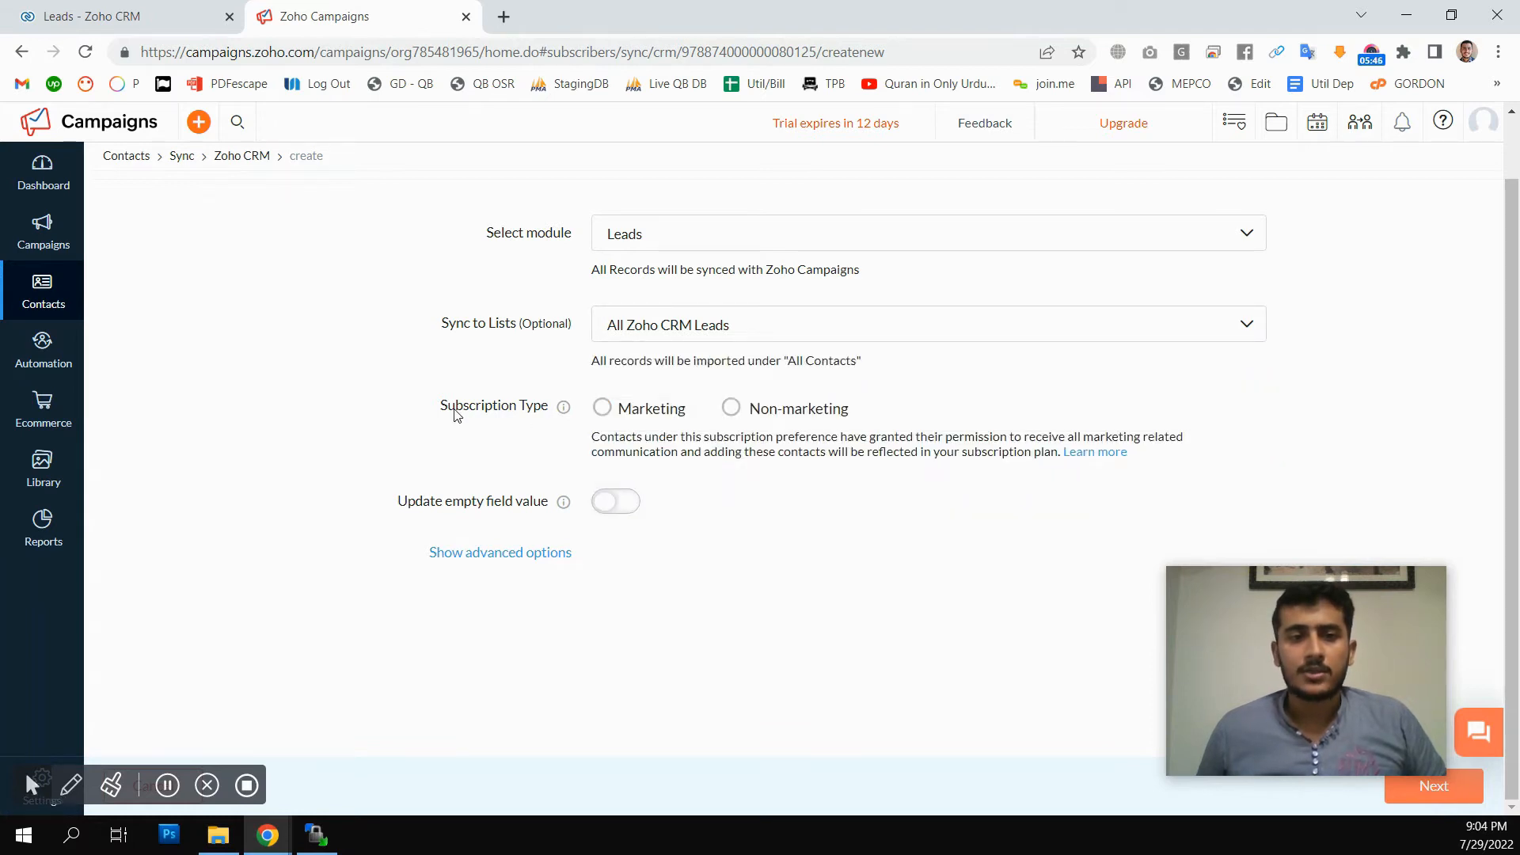
Set the sync's subscription type and topic both to Marketing, and continue to field mapping.
click(601, 408)
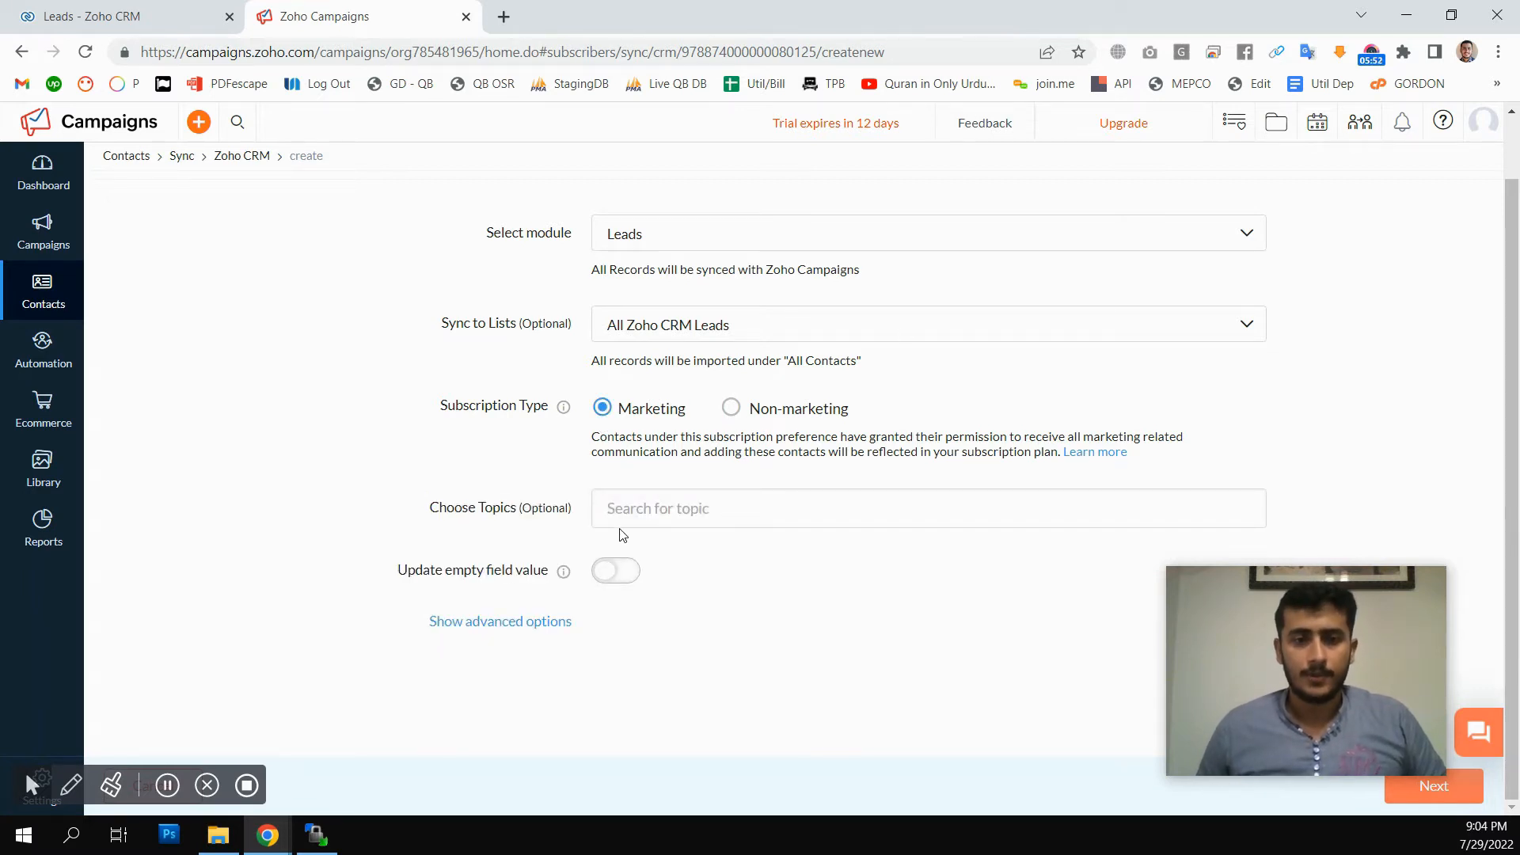
click(728, 516)
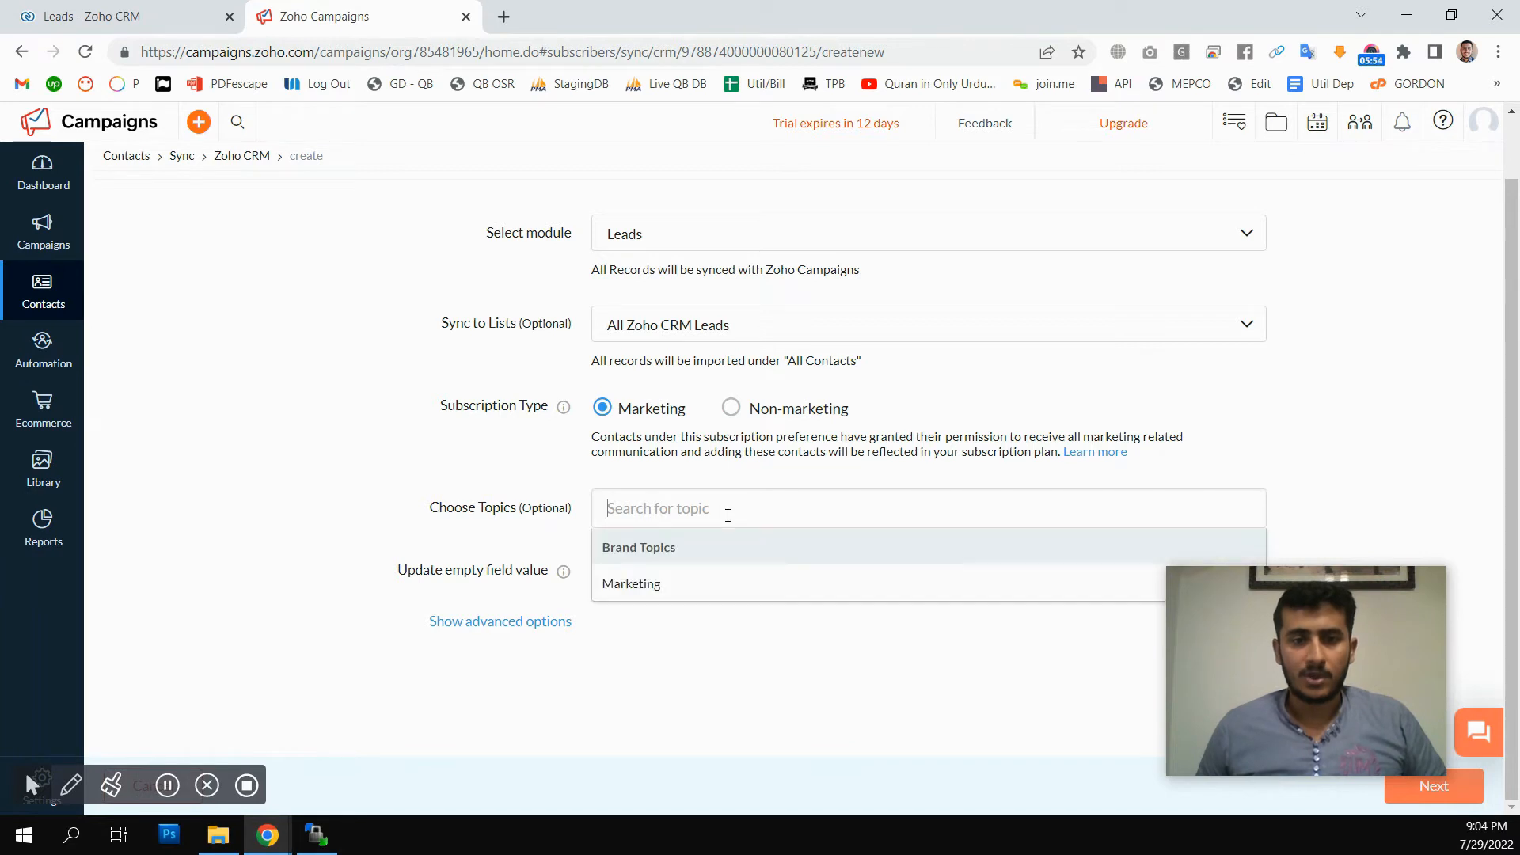
click(652, 583)
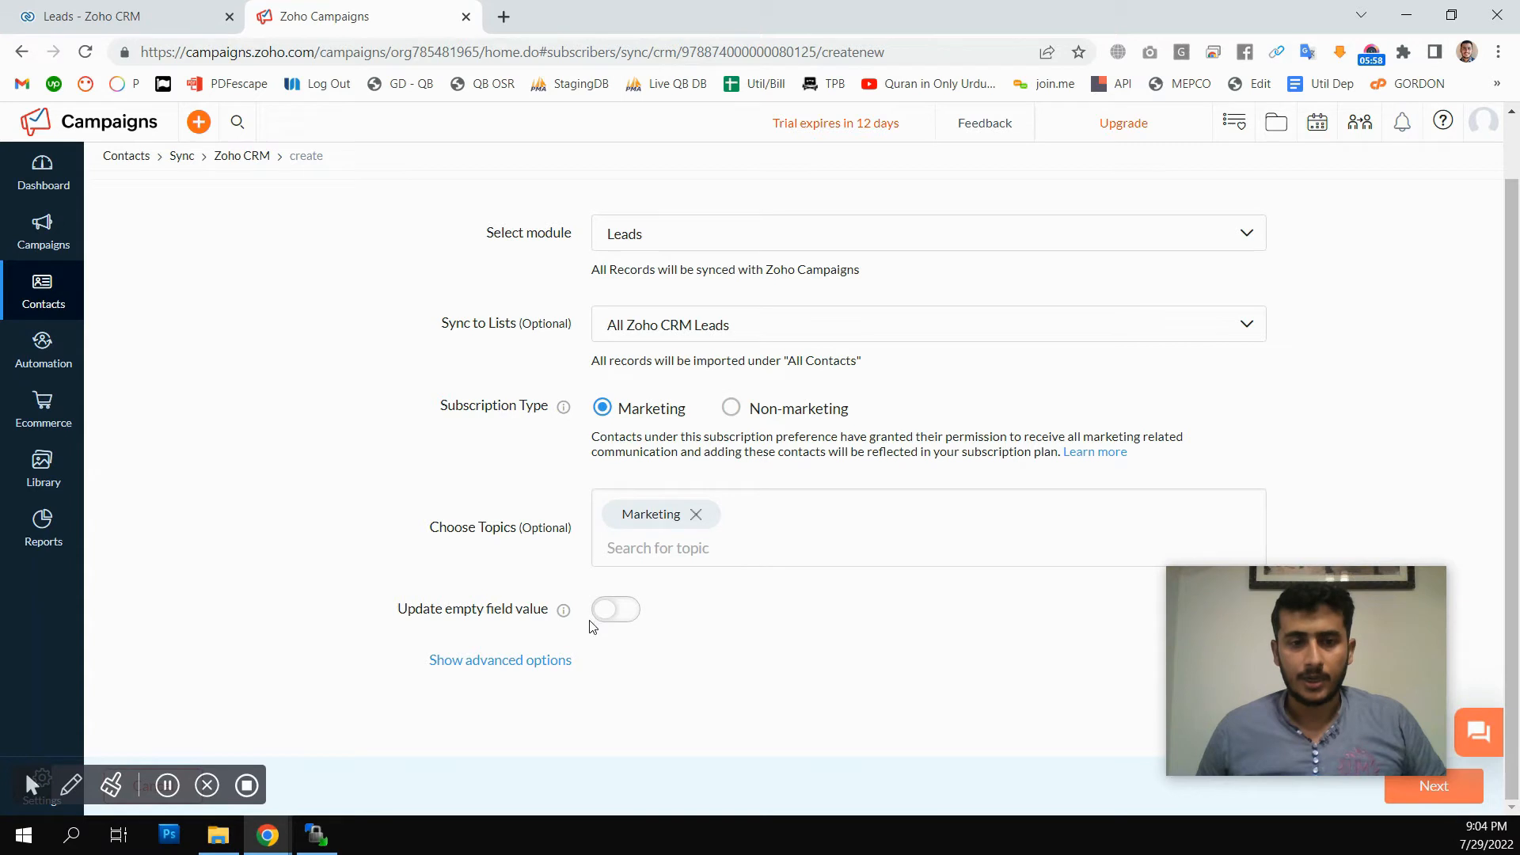
drag(1175, 637, 943, 677)
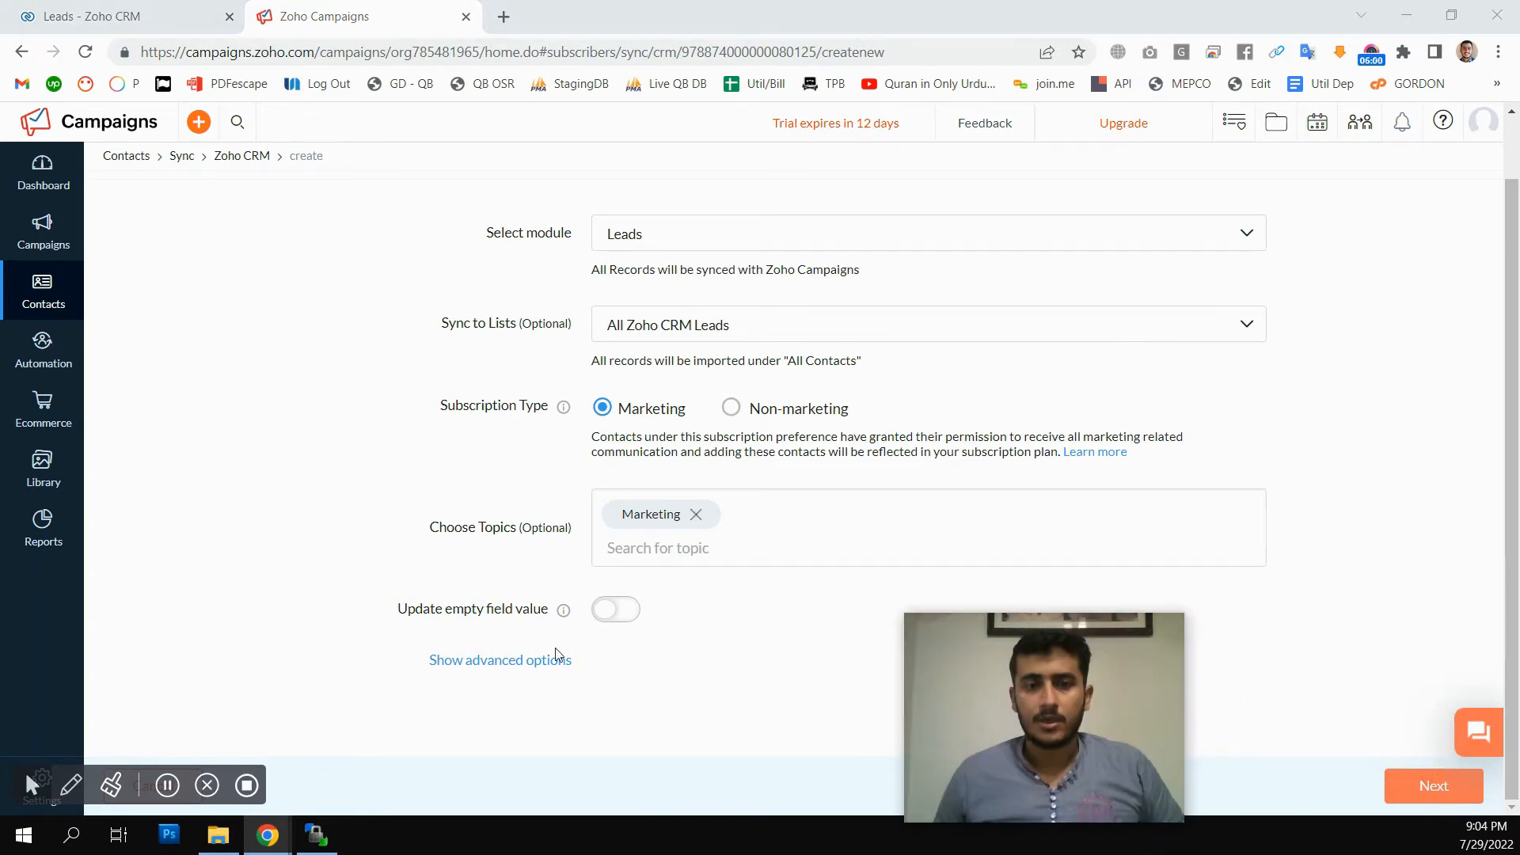
click(1424, 787)
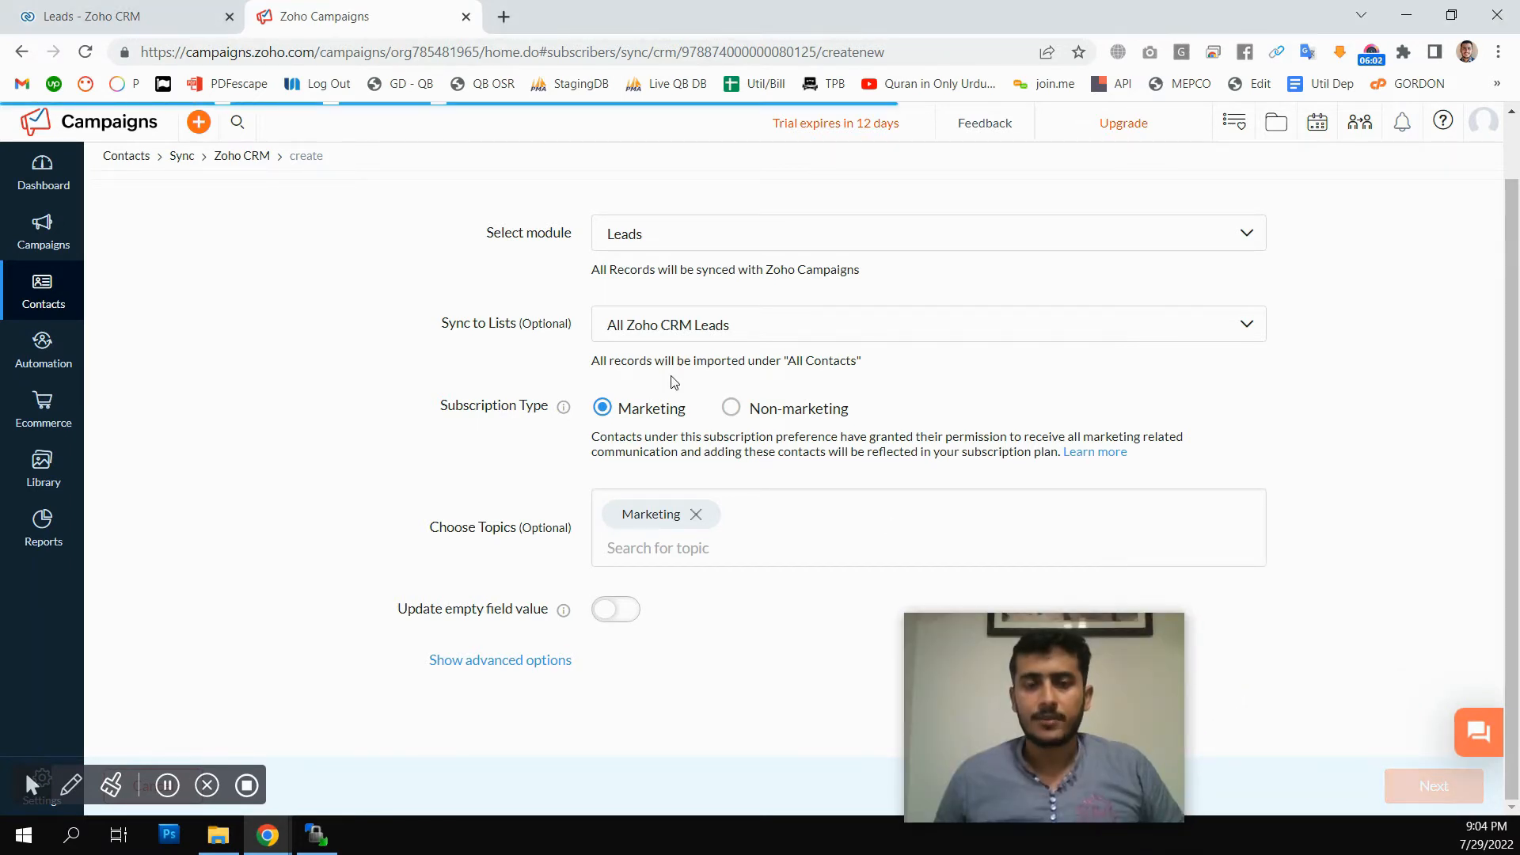
mouse_move(1029, 691)
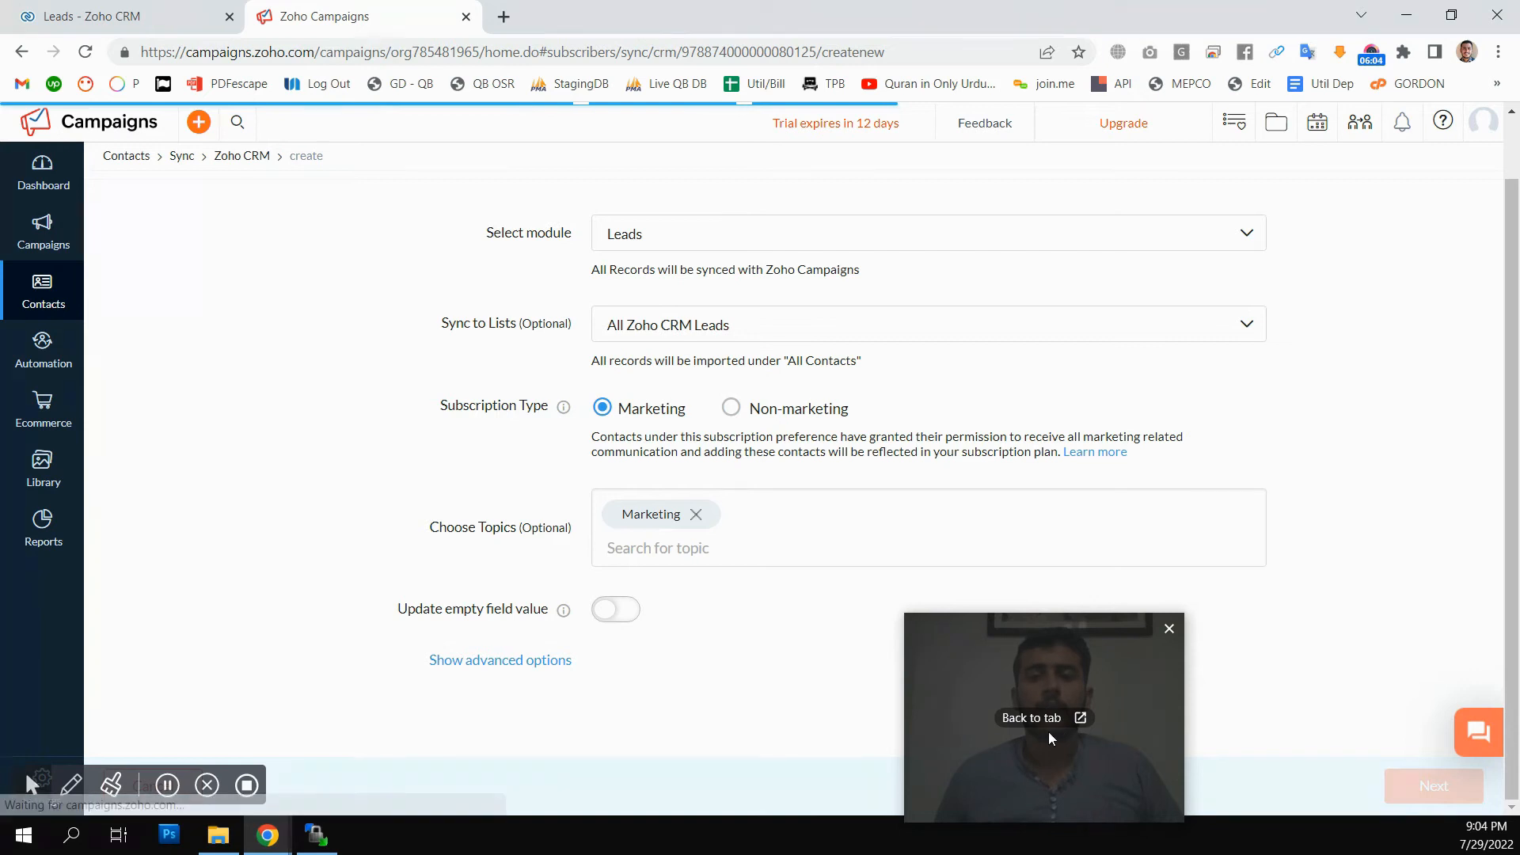
drag(1044, 731, 1342, 658)
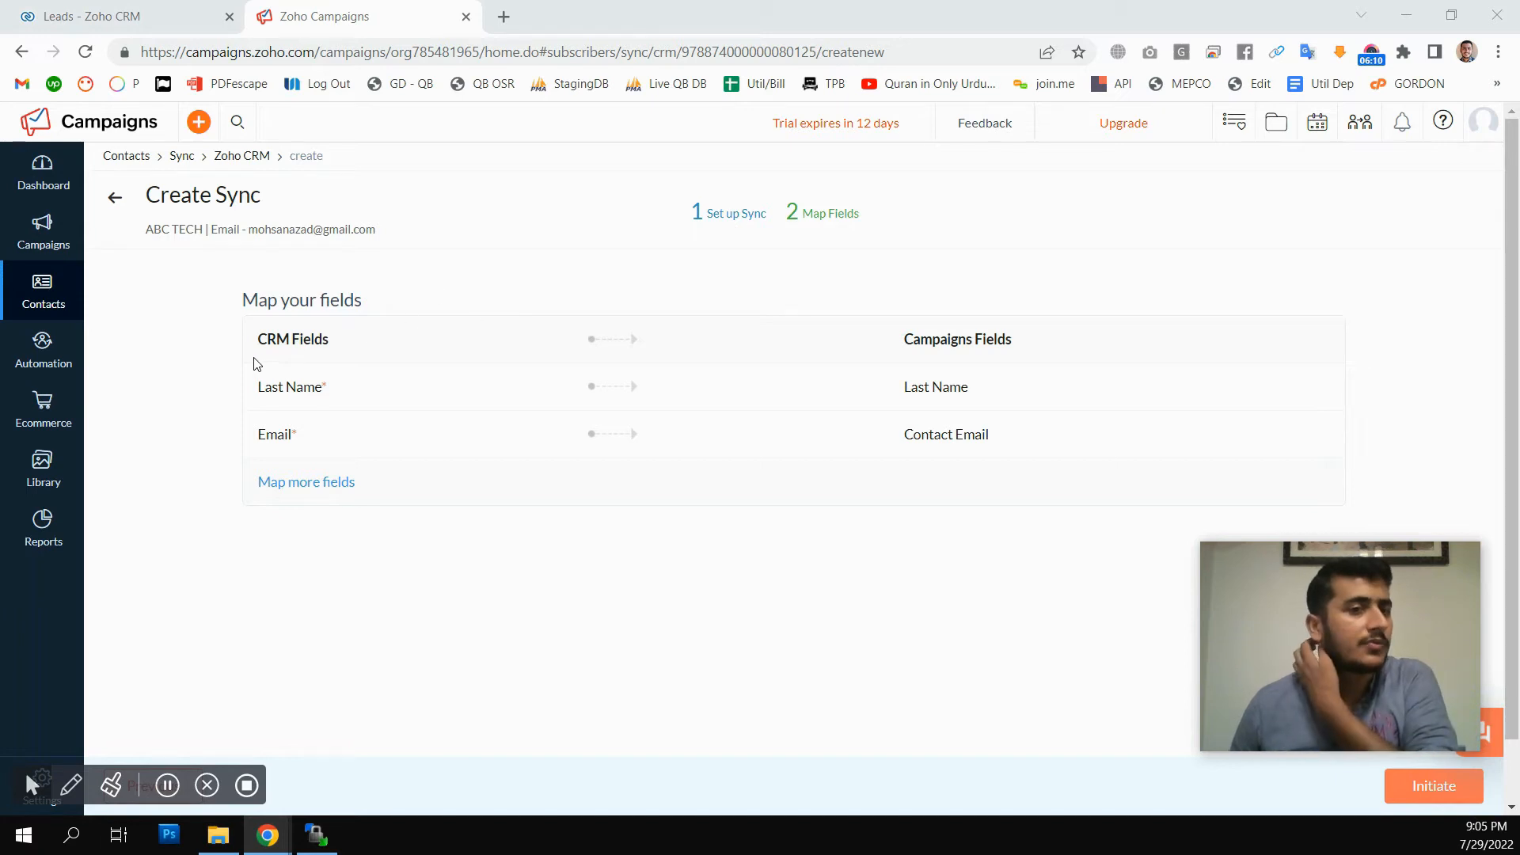
drag(263, 340, 325, 309)
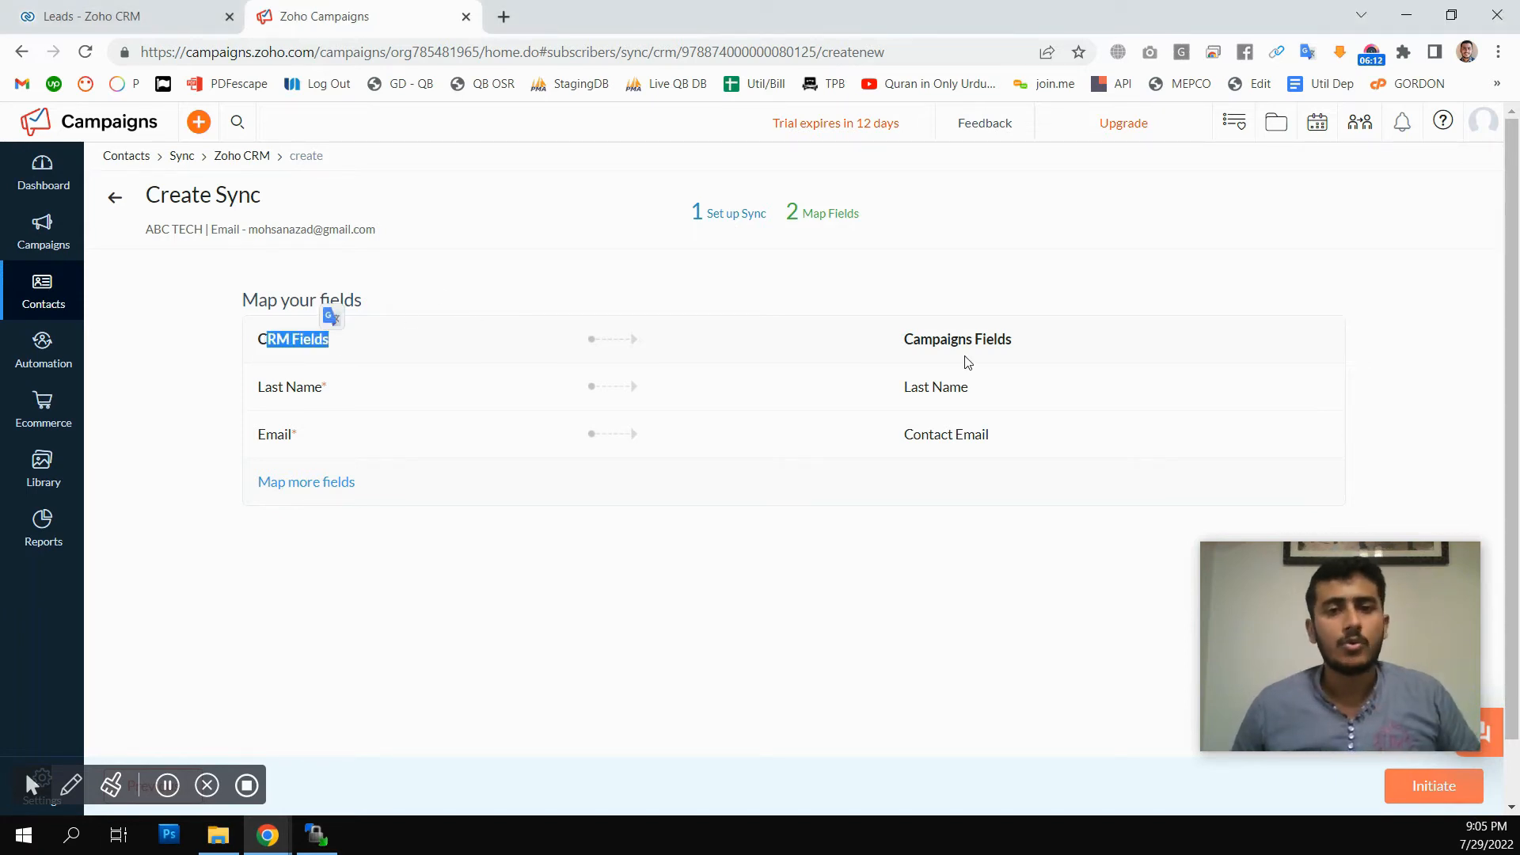
drag(913, 339, 1035, 349)
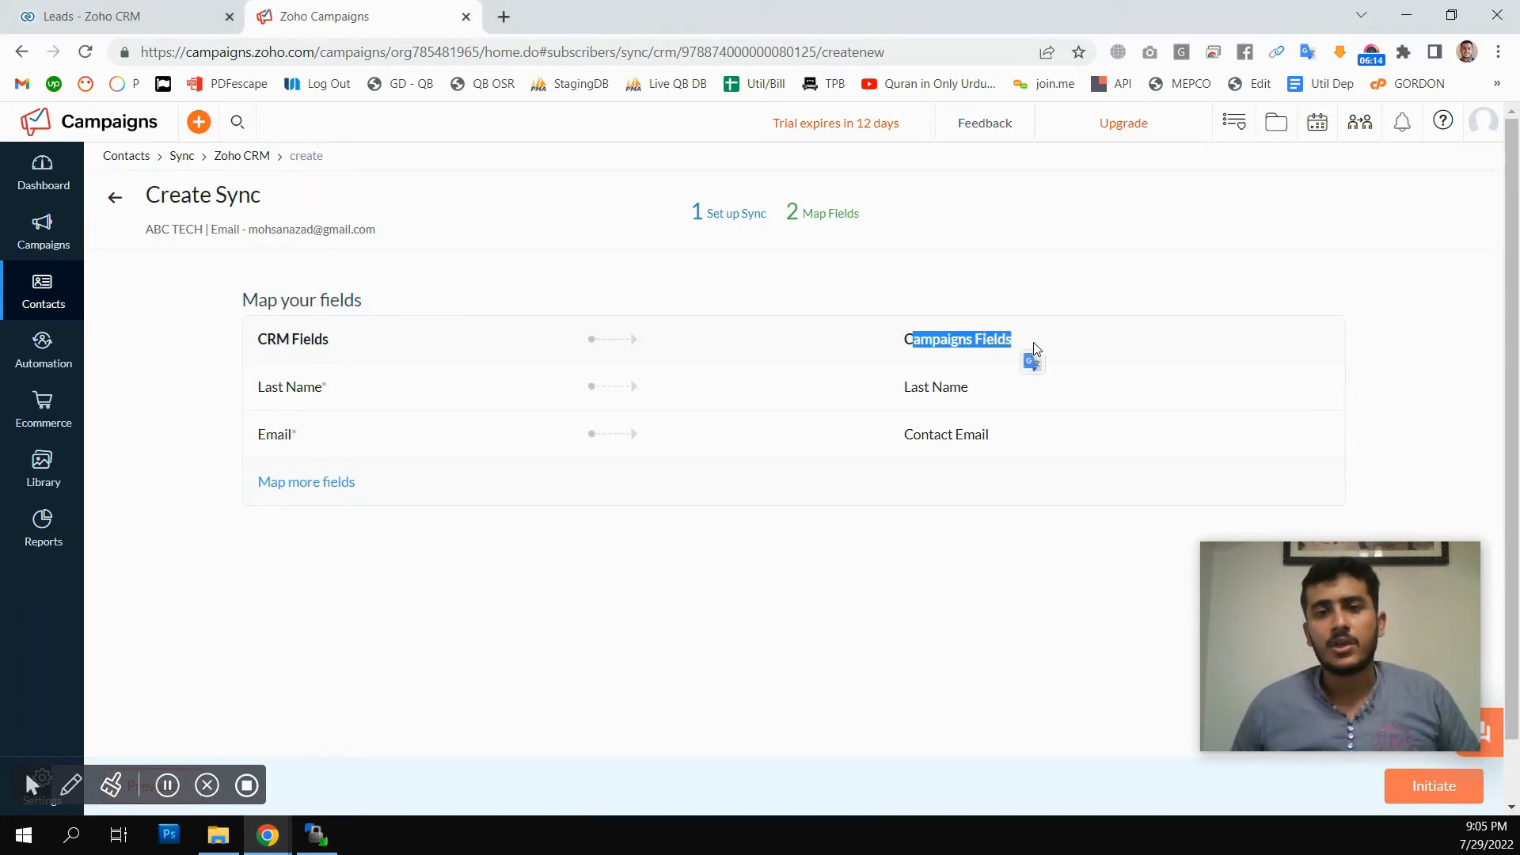
click(895, 343)
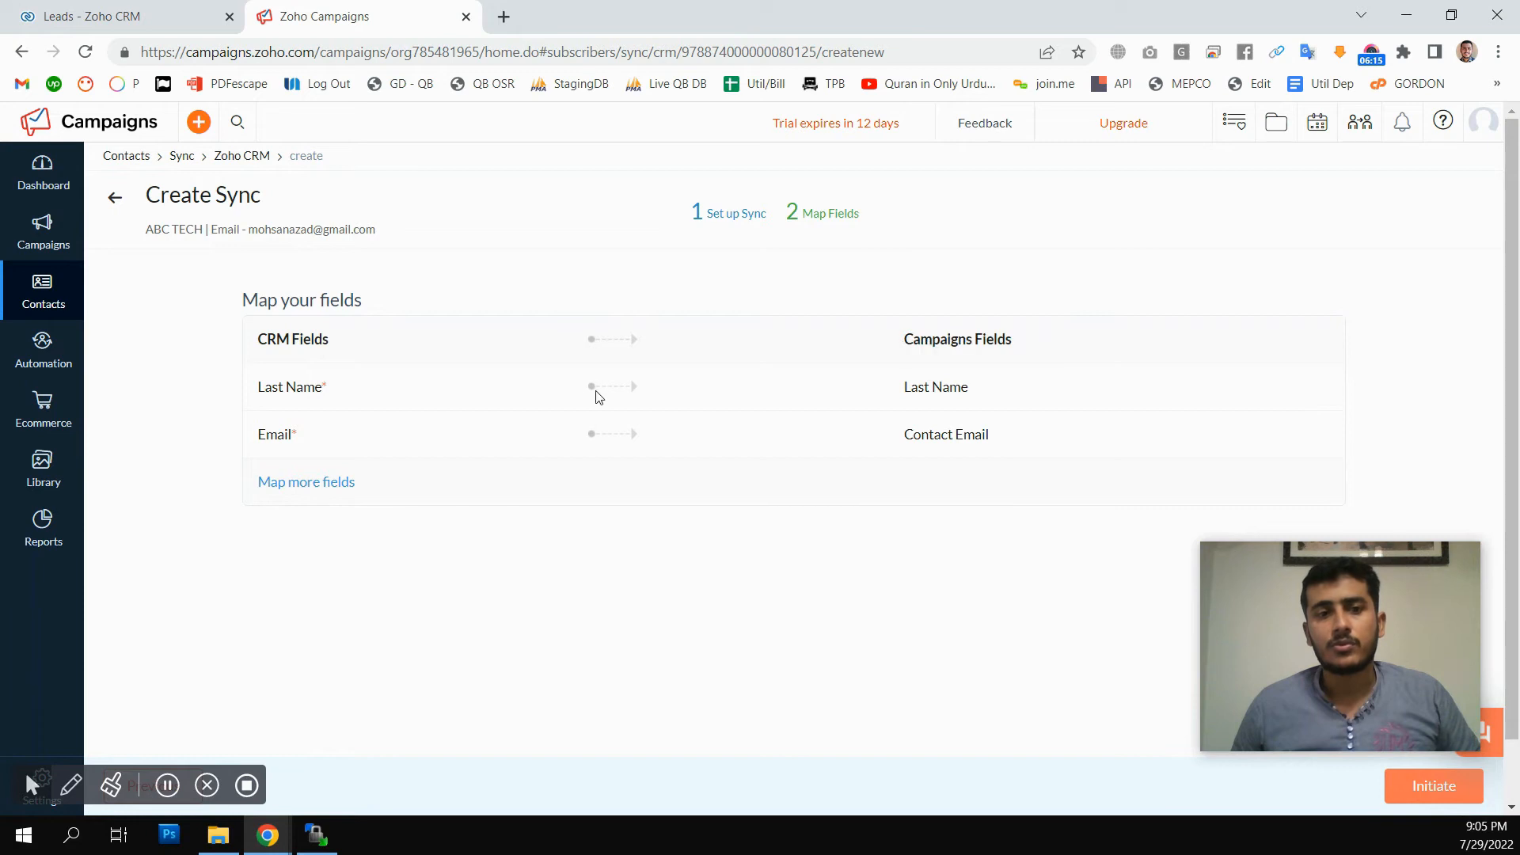
Add a field mapping from the CRM field Company to the Campaigns field Company Name.
click(306, 486)
scroll(262, 353, down, 1)
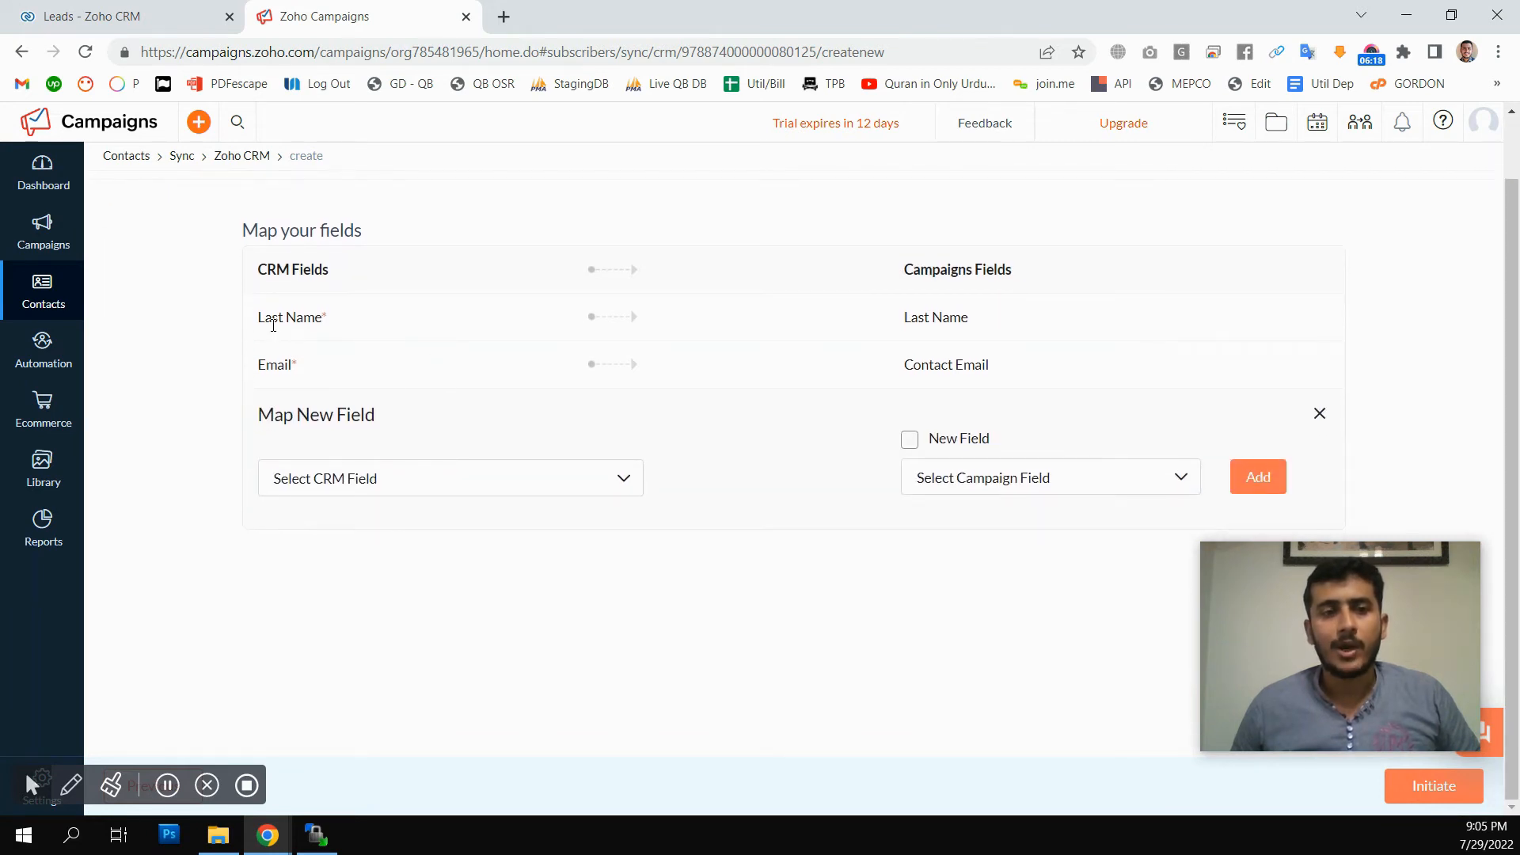
drag(260, 321, 320, 322)
click(289, 365)
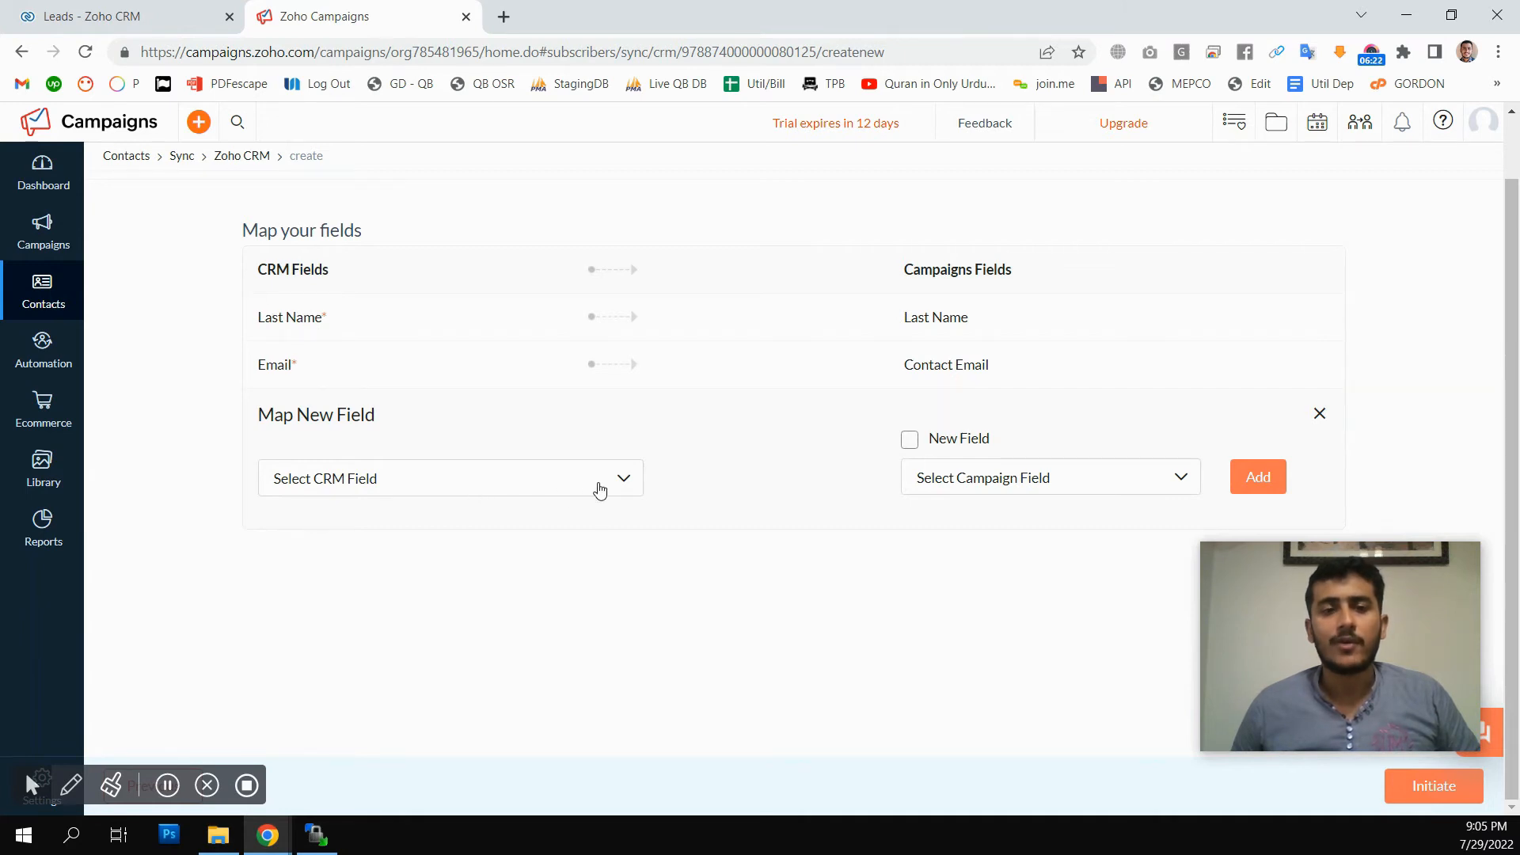
click(424, 494)
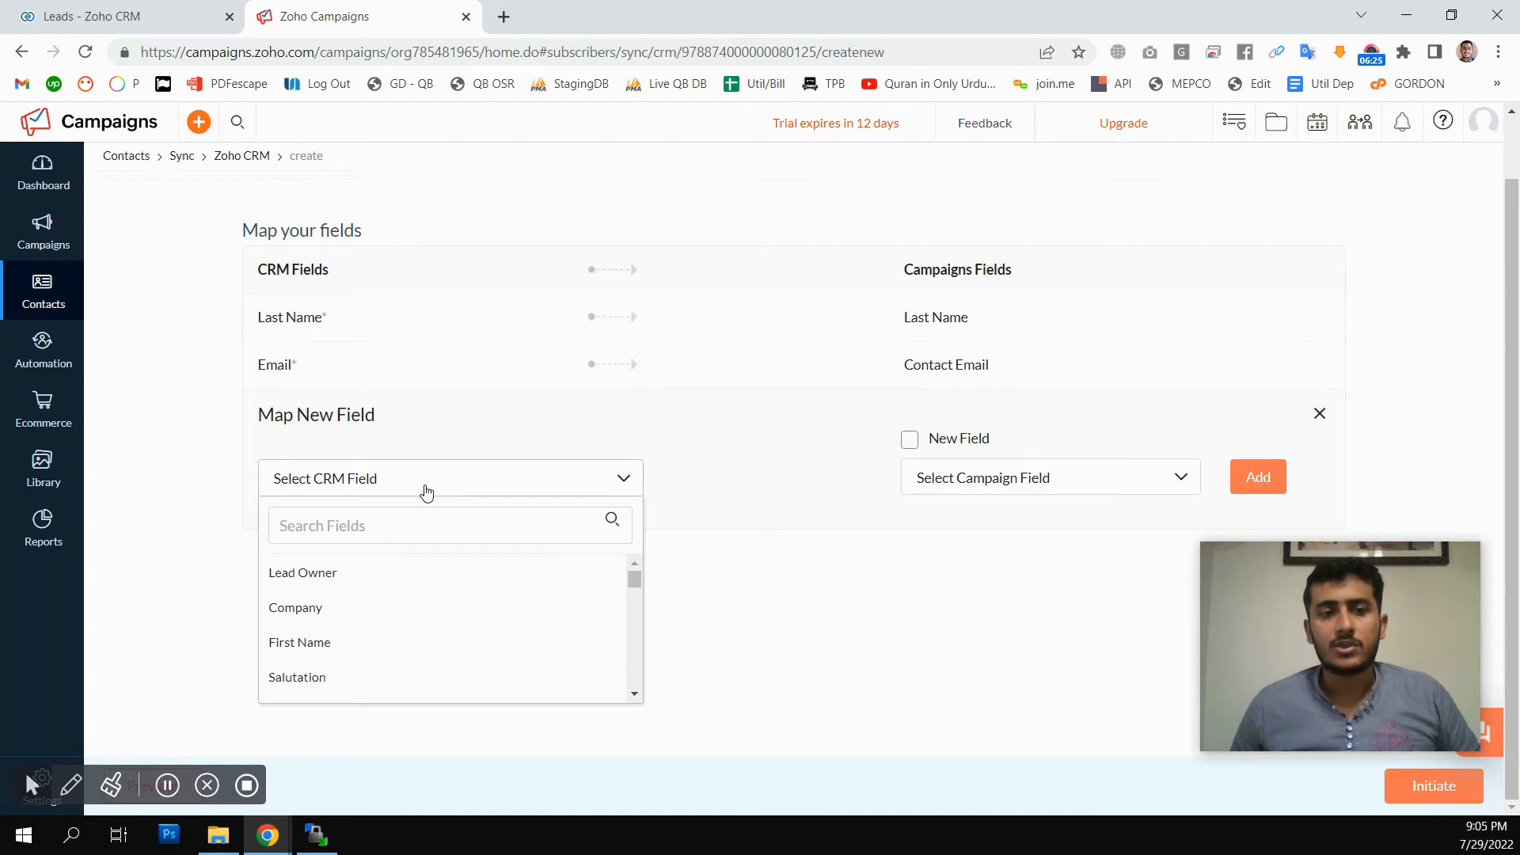
click(336, 614)
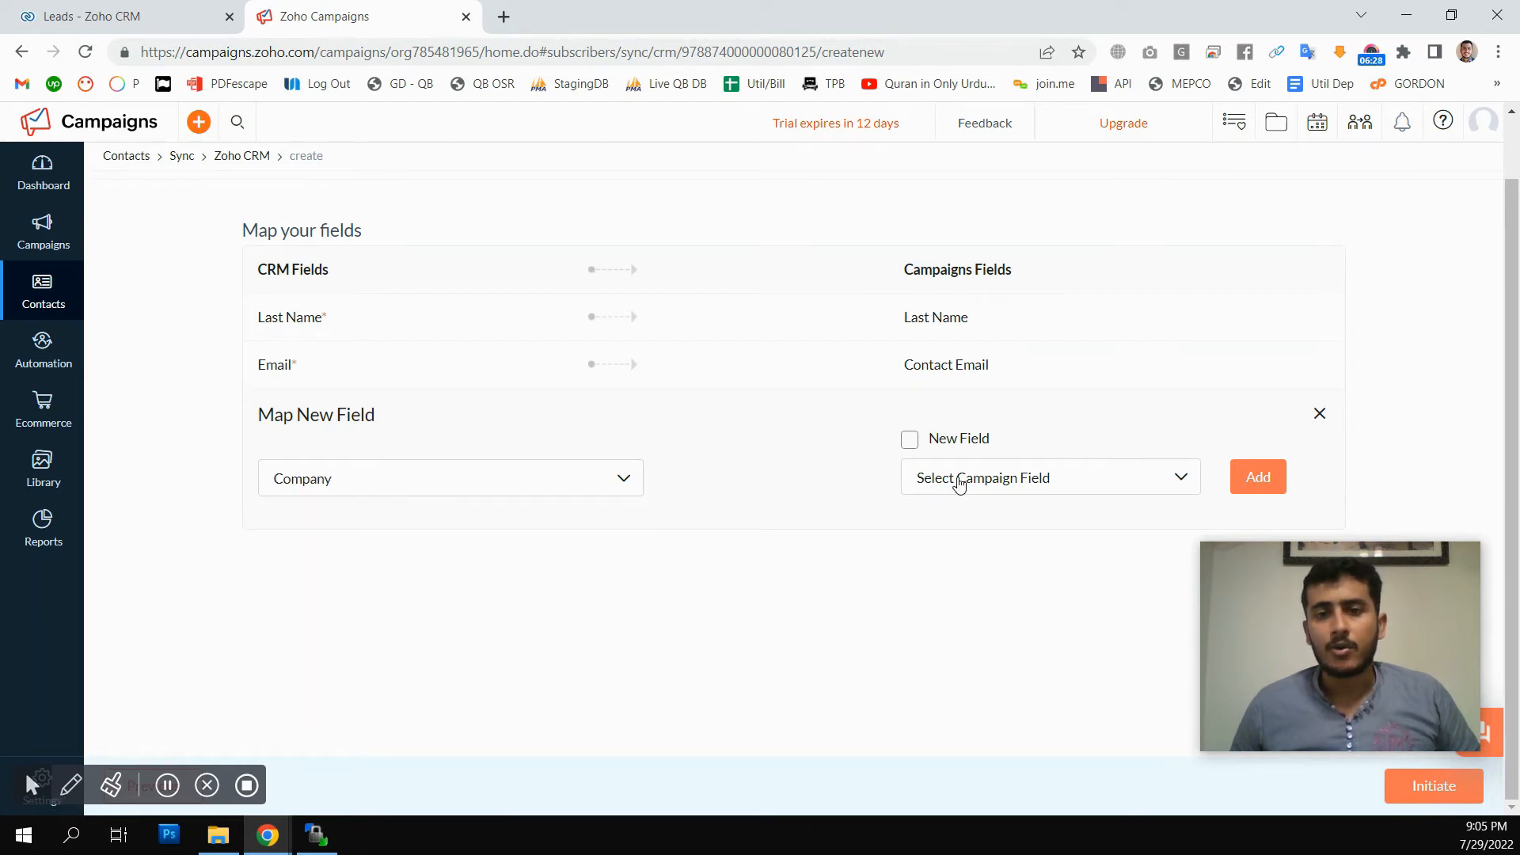
click(1028, 481)
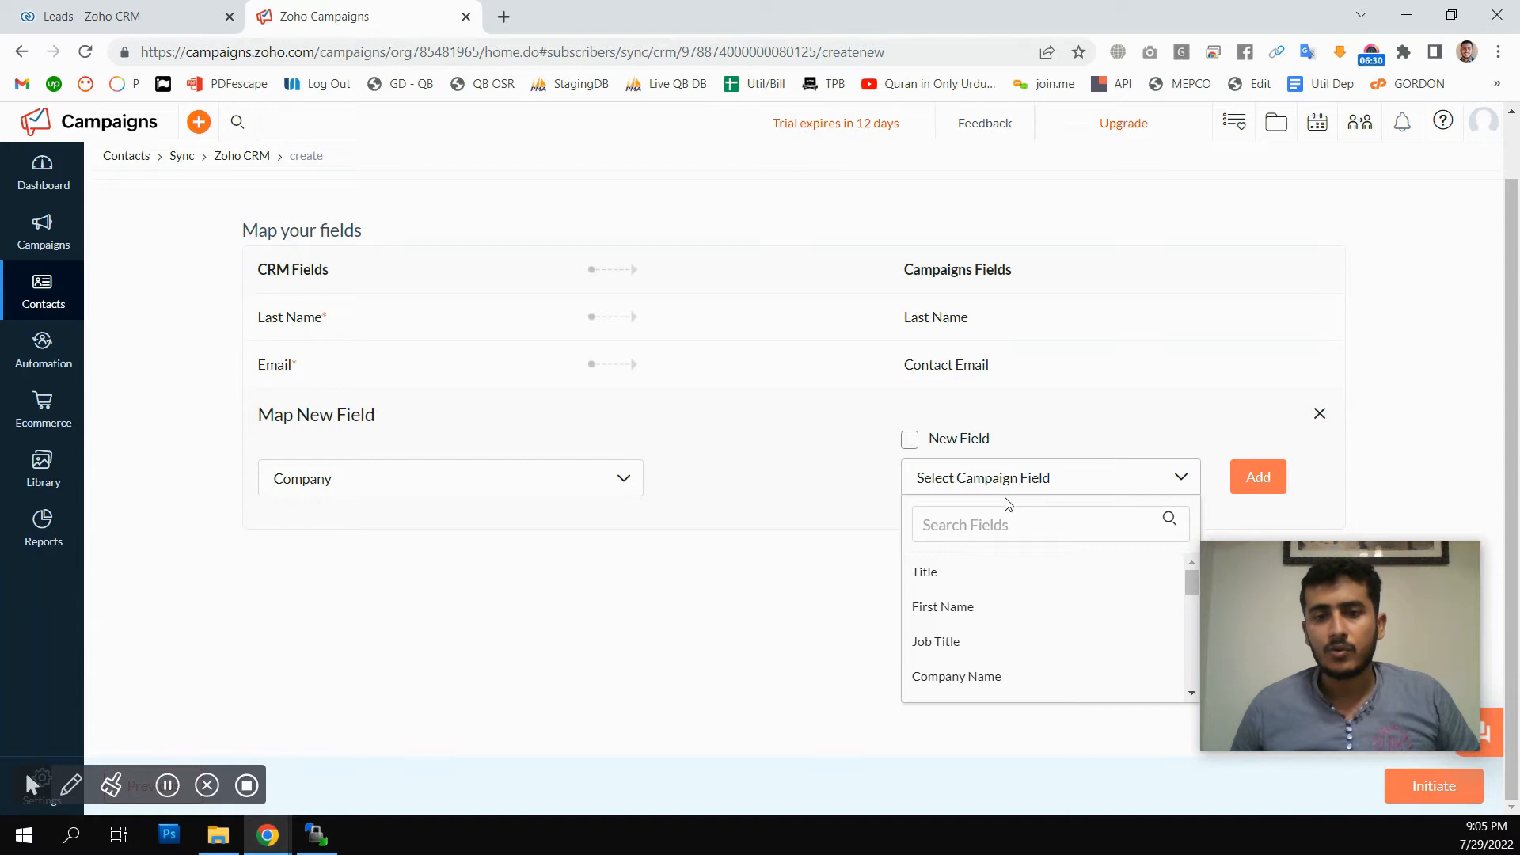
click(965, 678)
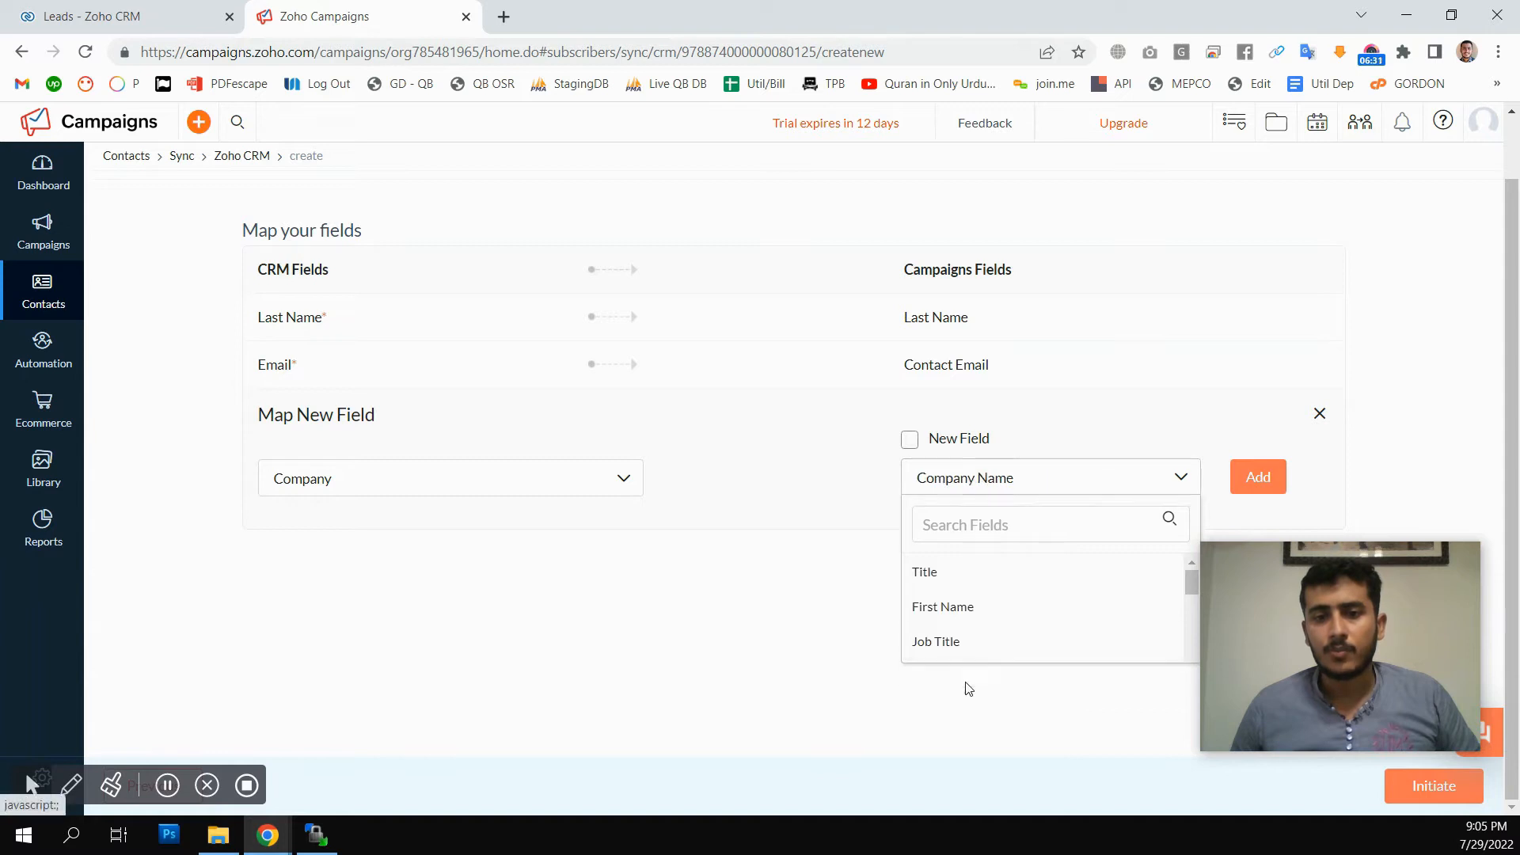
click(1259, 484)
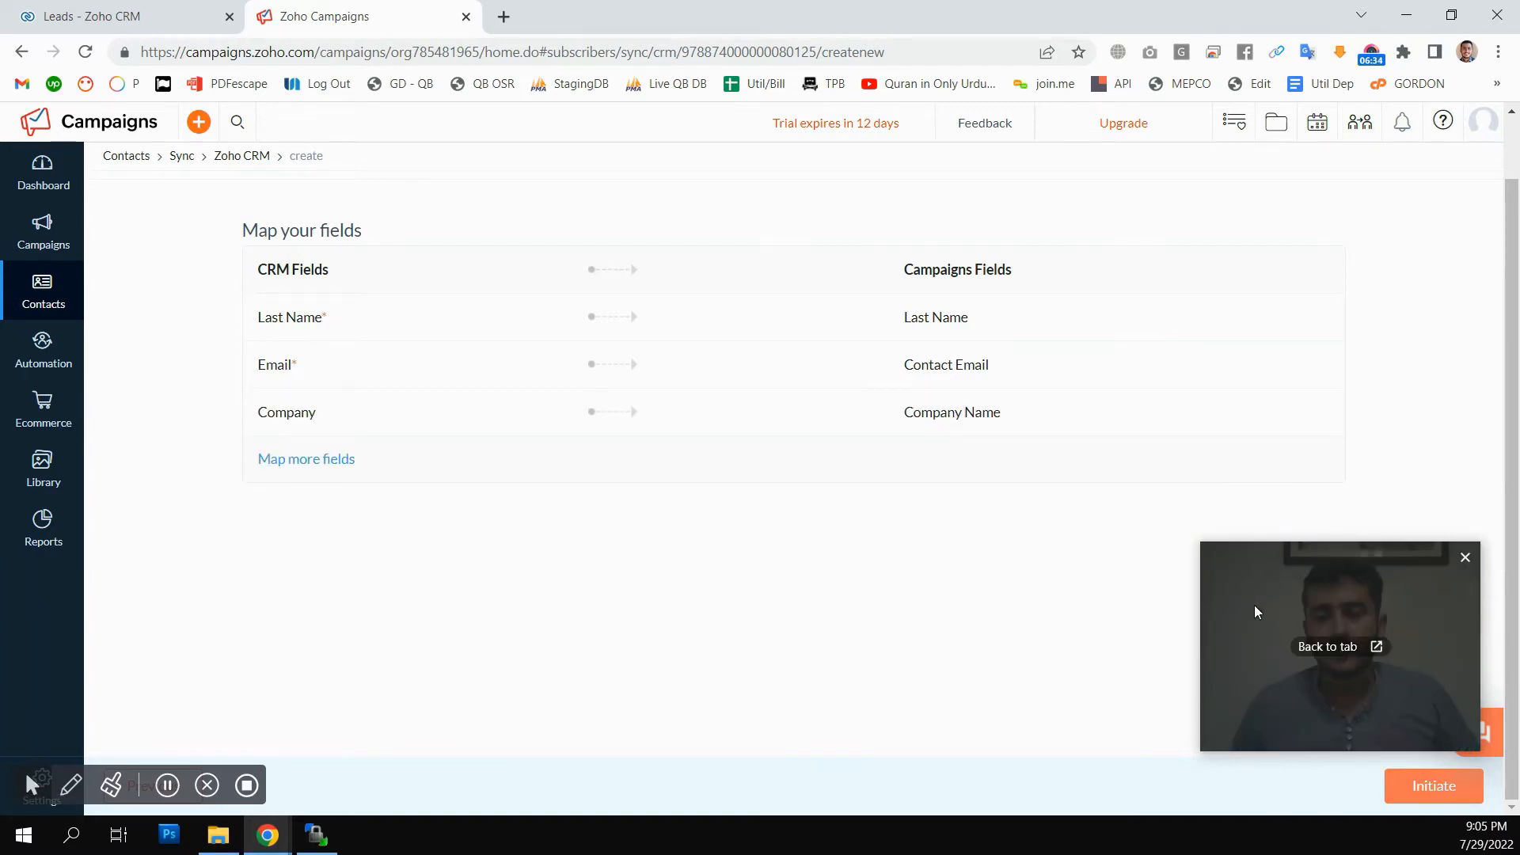
Add a field mapping from the CRM field Phone to the Campaigns field Phone.
drag(1223, 688, 1241, 736)
click(289, 462)
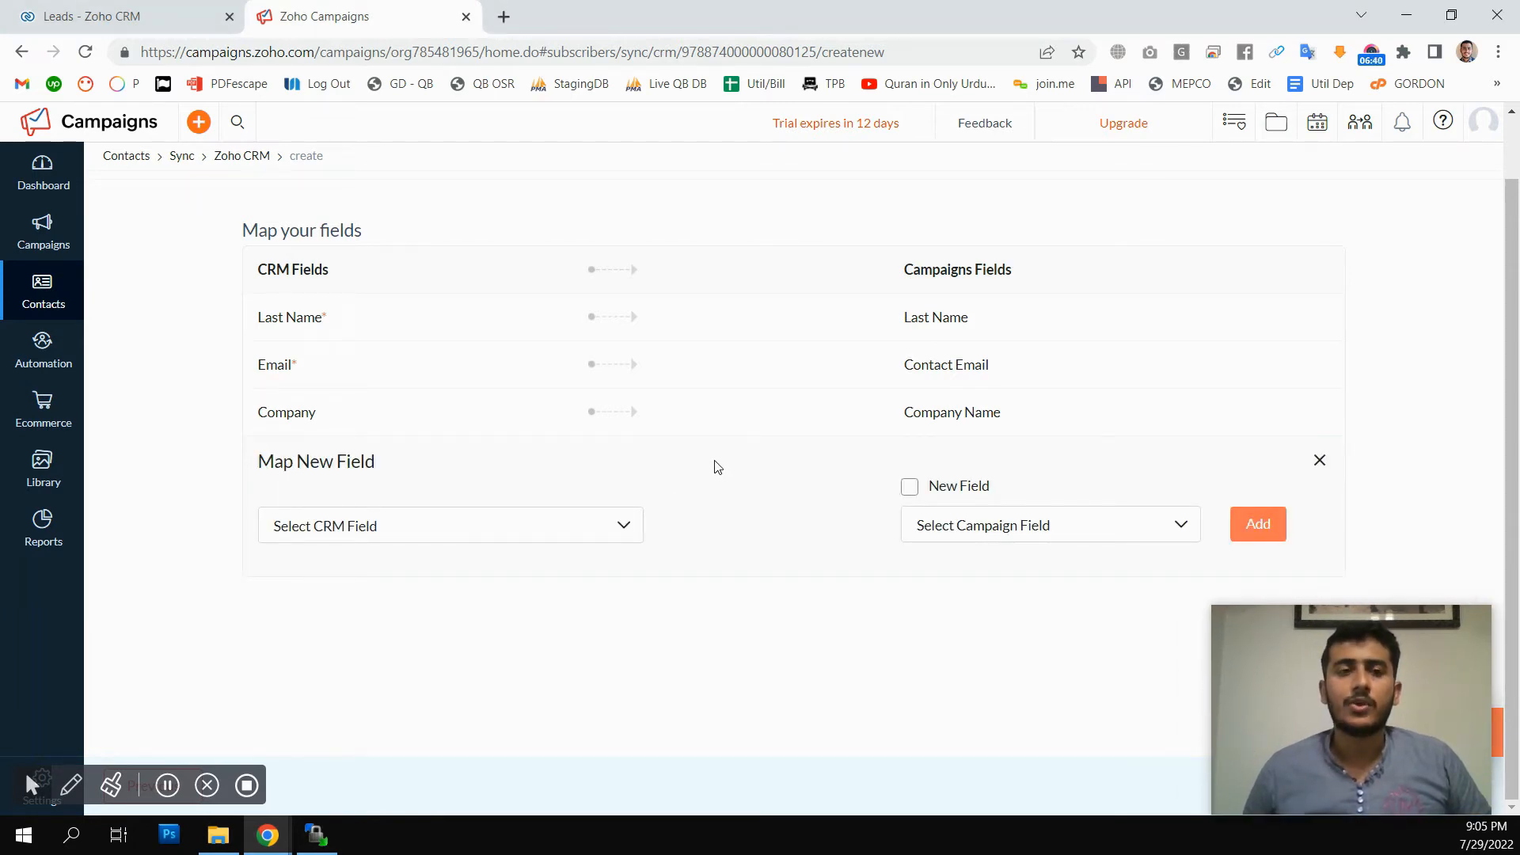
click(1031, 537)
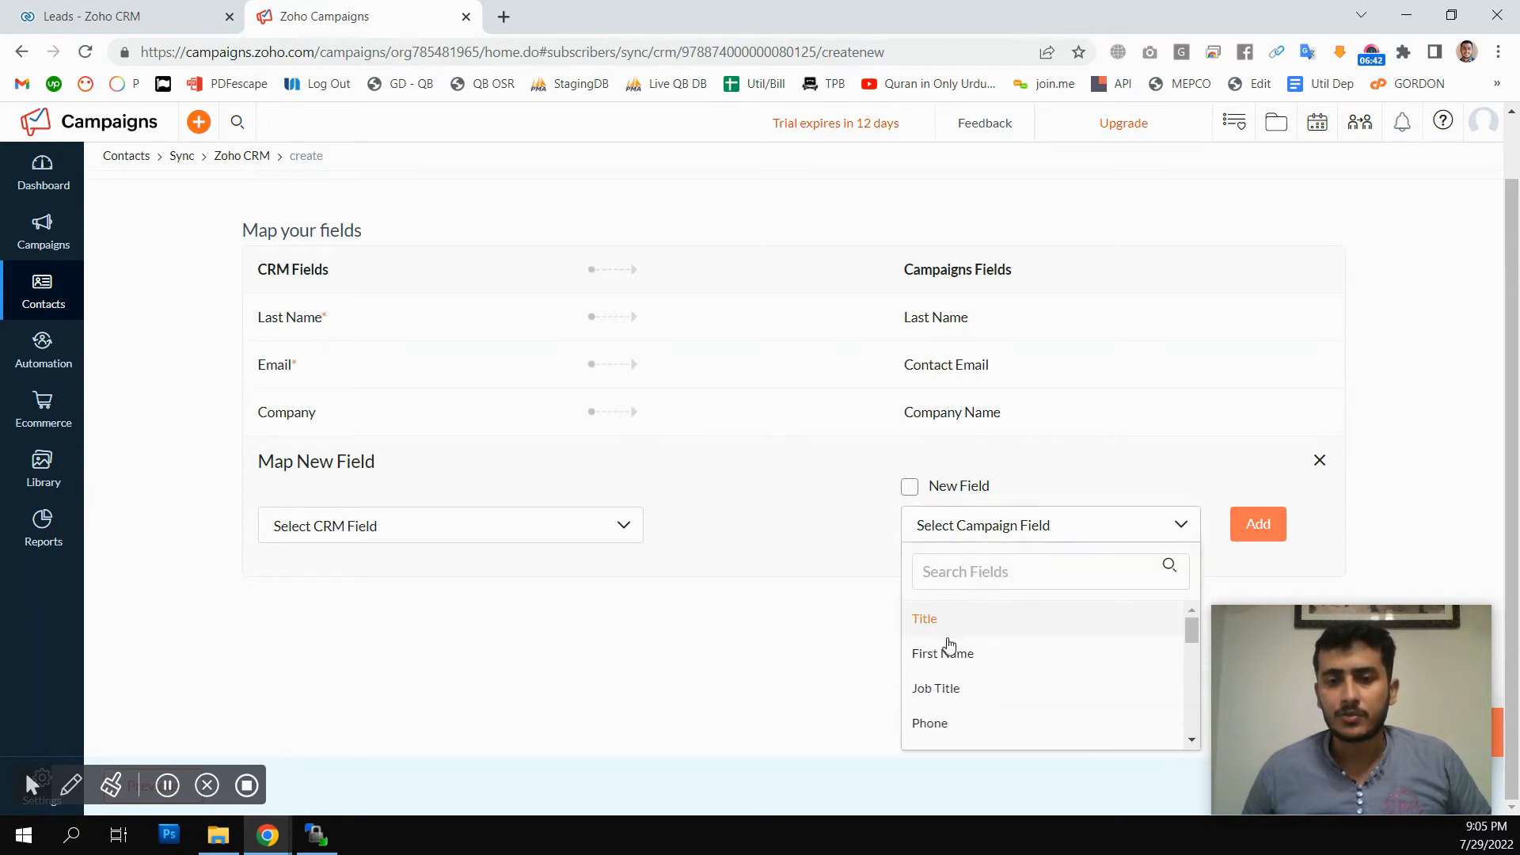
scroll(956, 656, down, 2)
scroll(958, 653, up, 2)
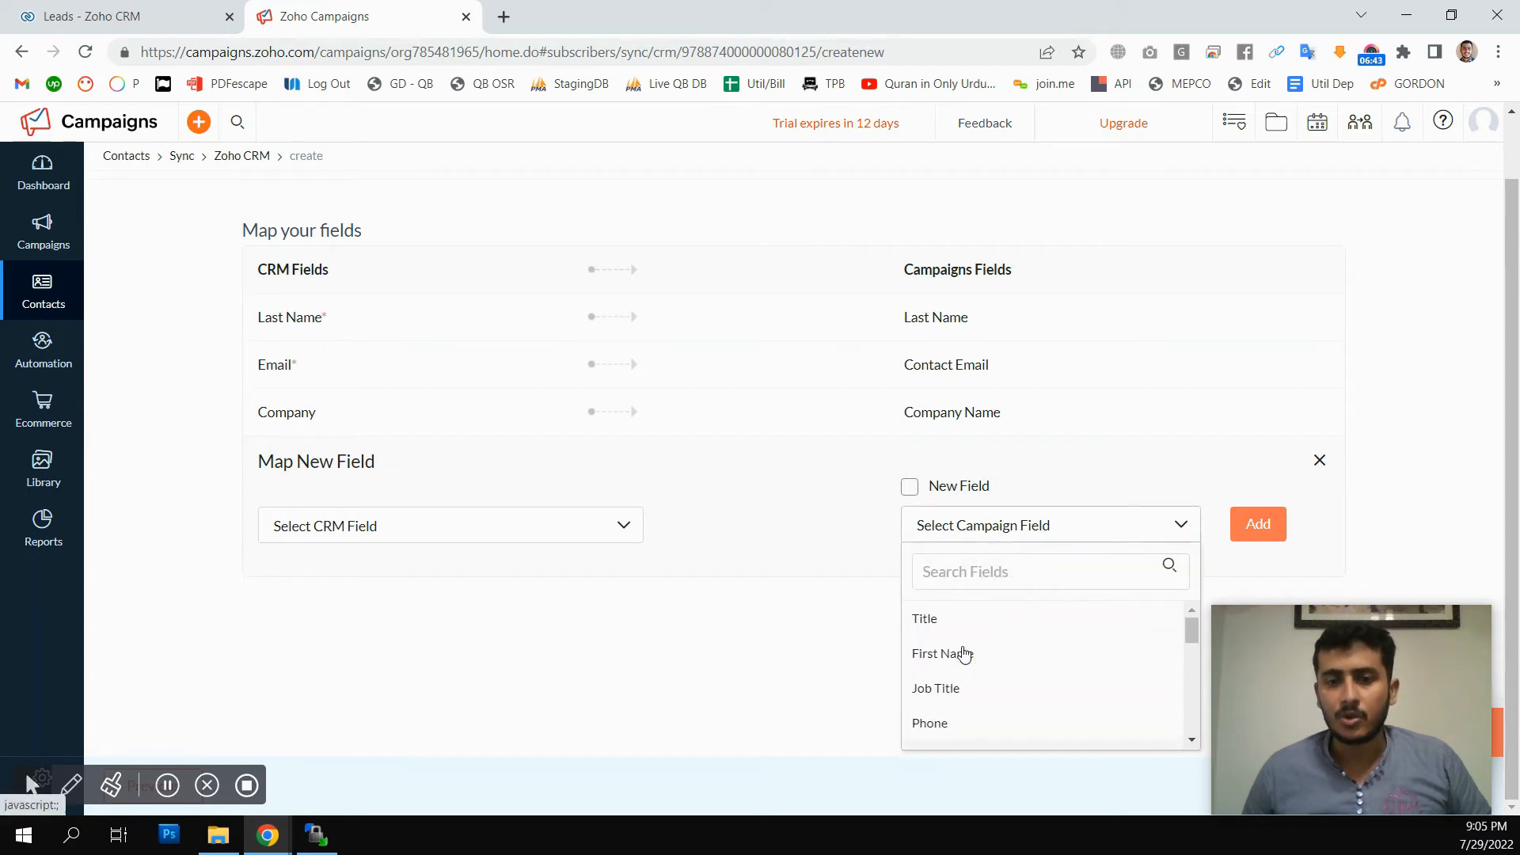
click(934, 724)
click(475, 528)
scroll(352, 681, down, 1)
click(321, 700)
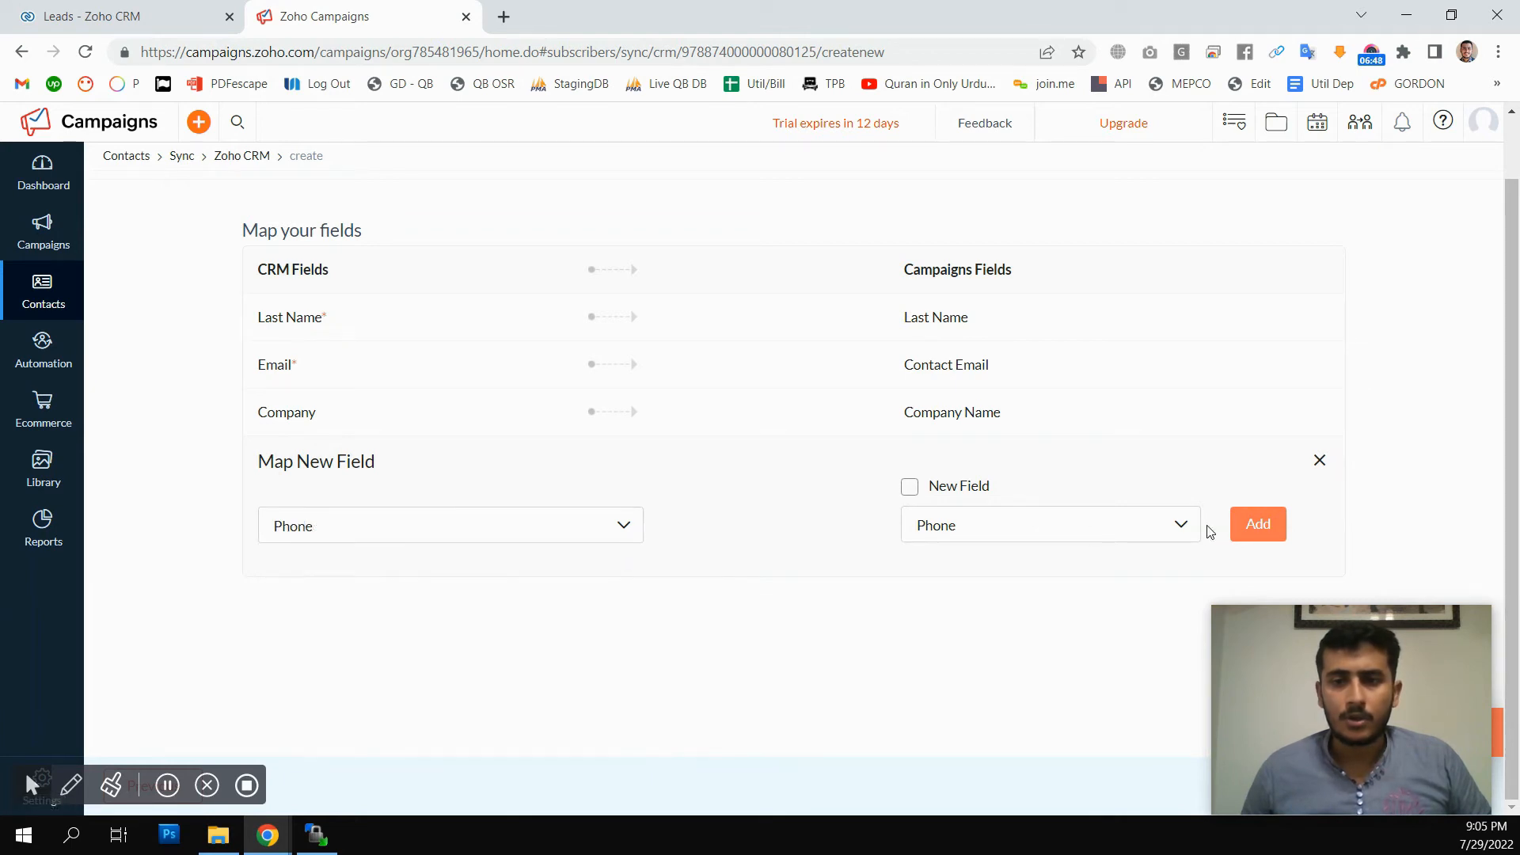
click(1275, 539)
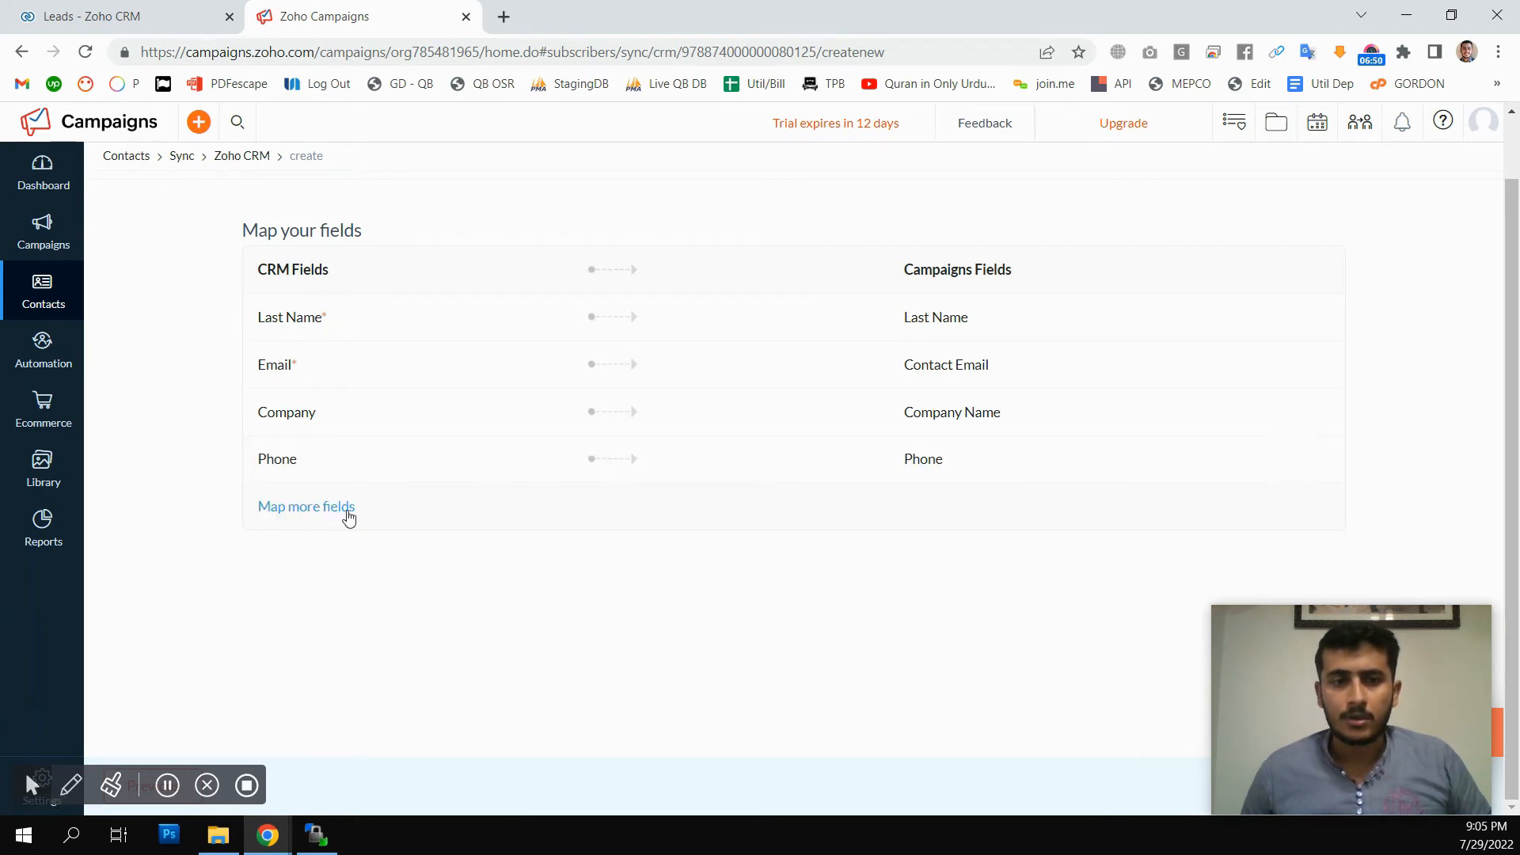
Add a field mapping from the CRM field Mobile to the Campaigns field Mobile.
click(511, 584)
scroll(411, 665, down, 2)
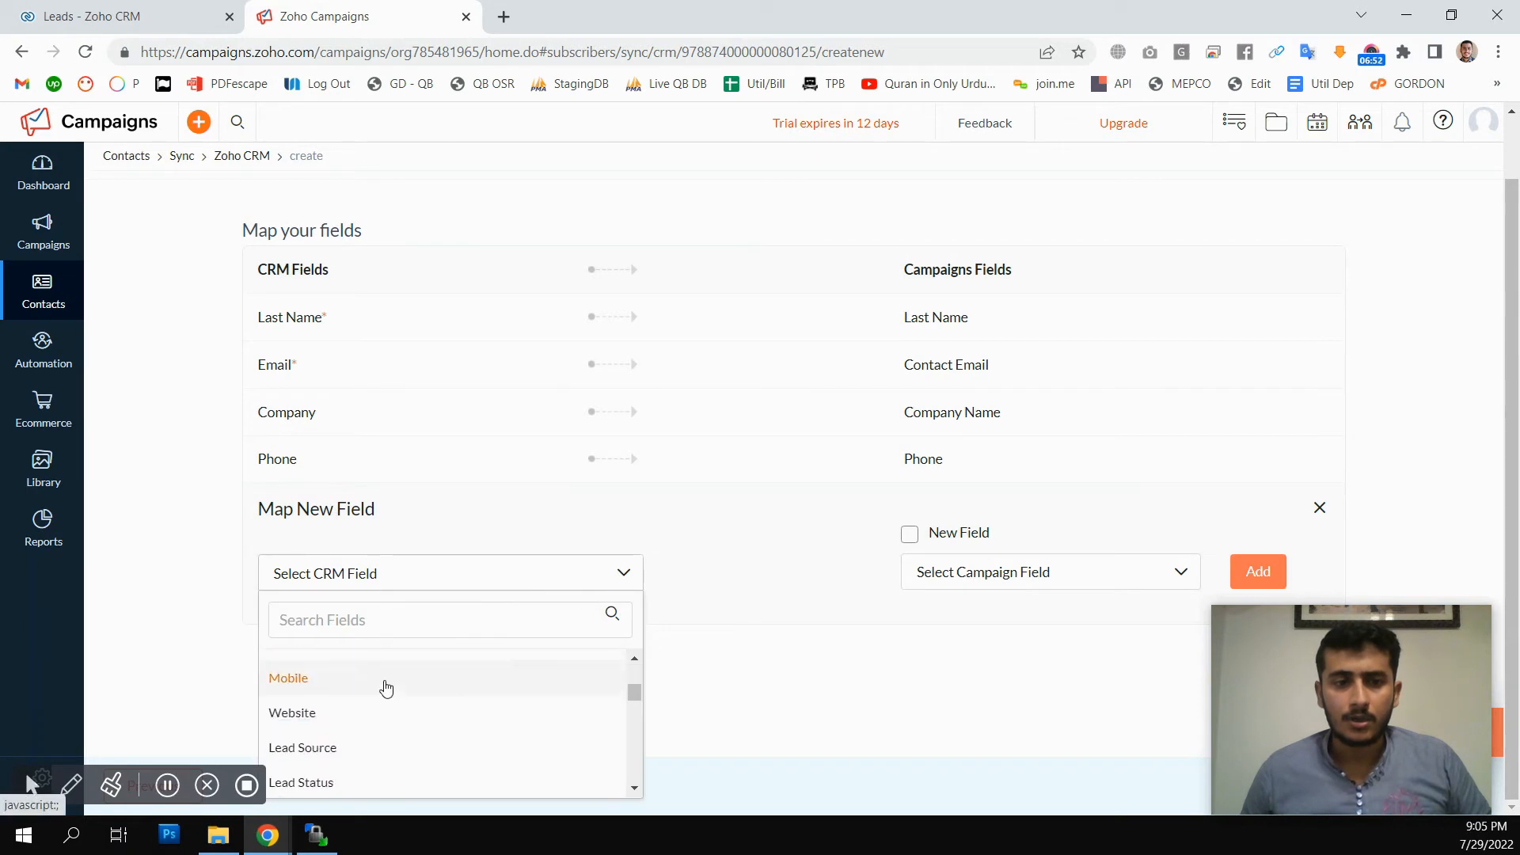
click(313, 686)
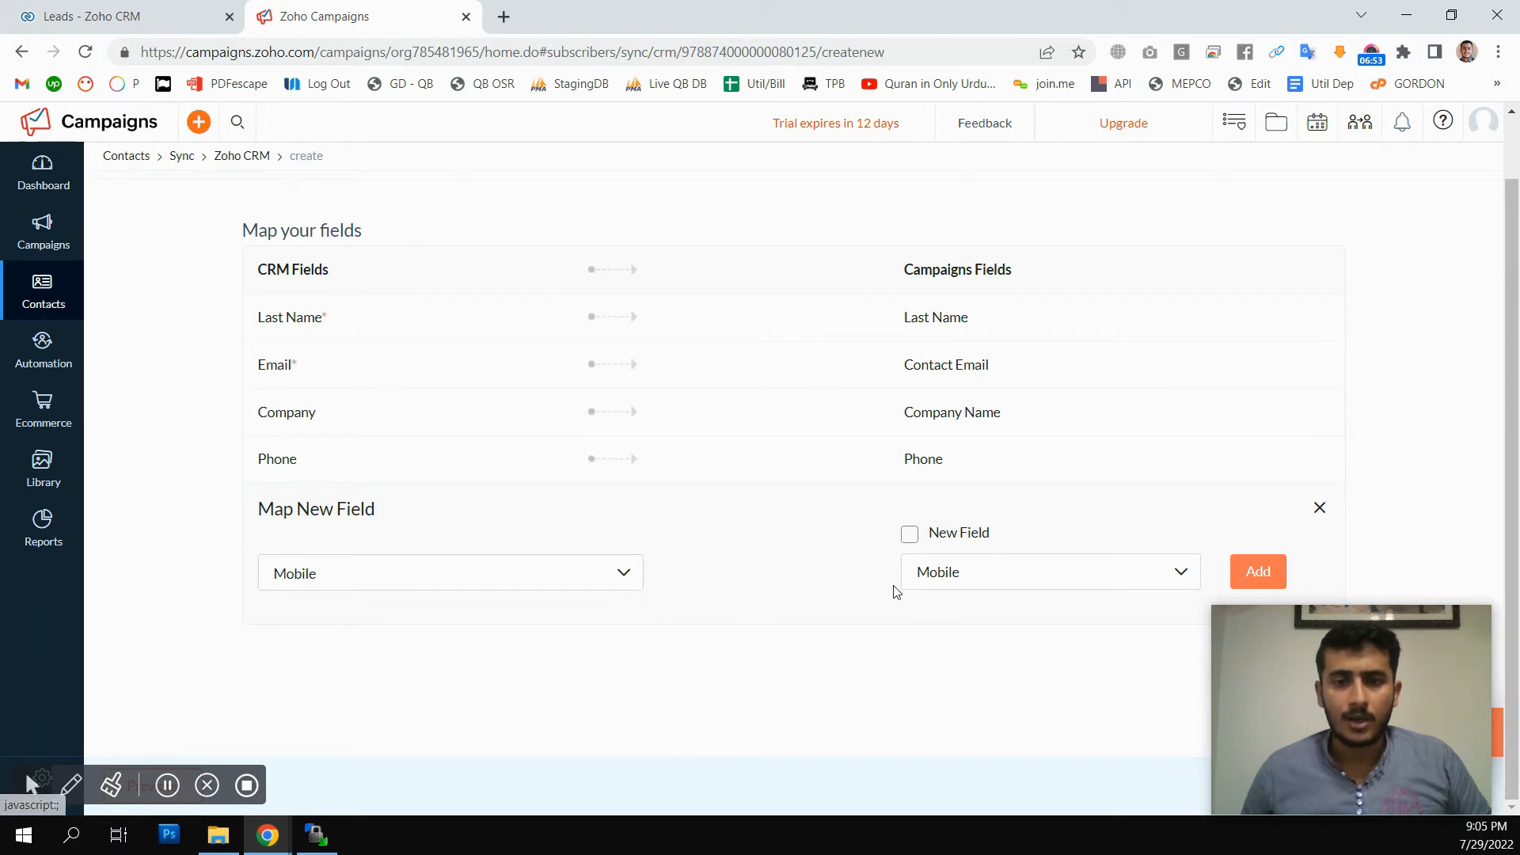
click(1257, 571)
Search the CRM fields for "firs" and map First Name to the Campaigns field First Name.
click(310, 556)
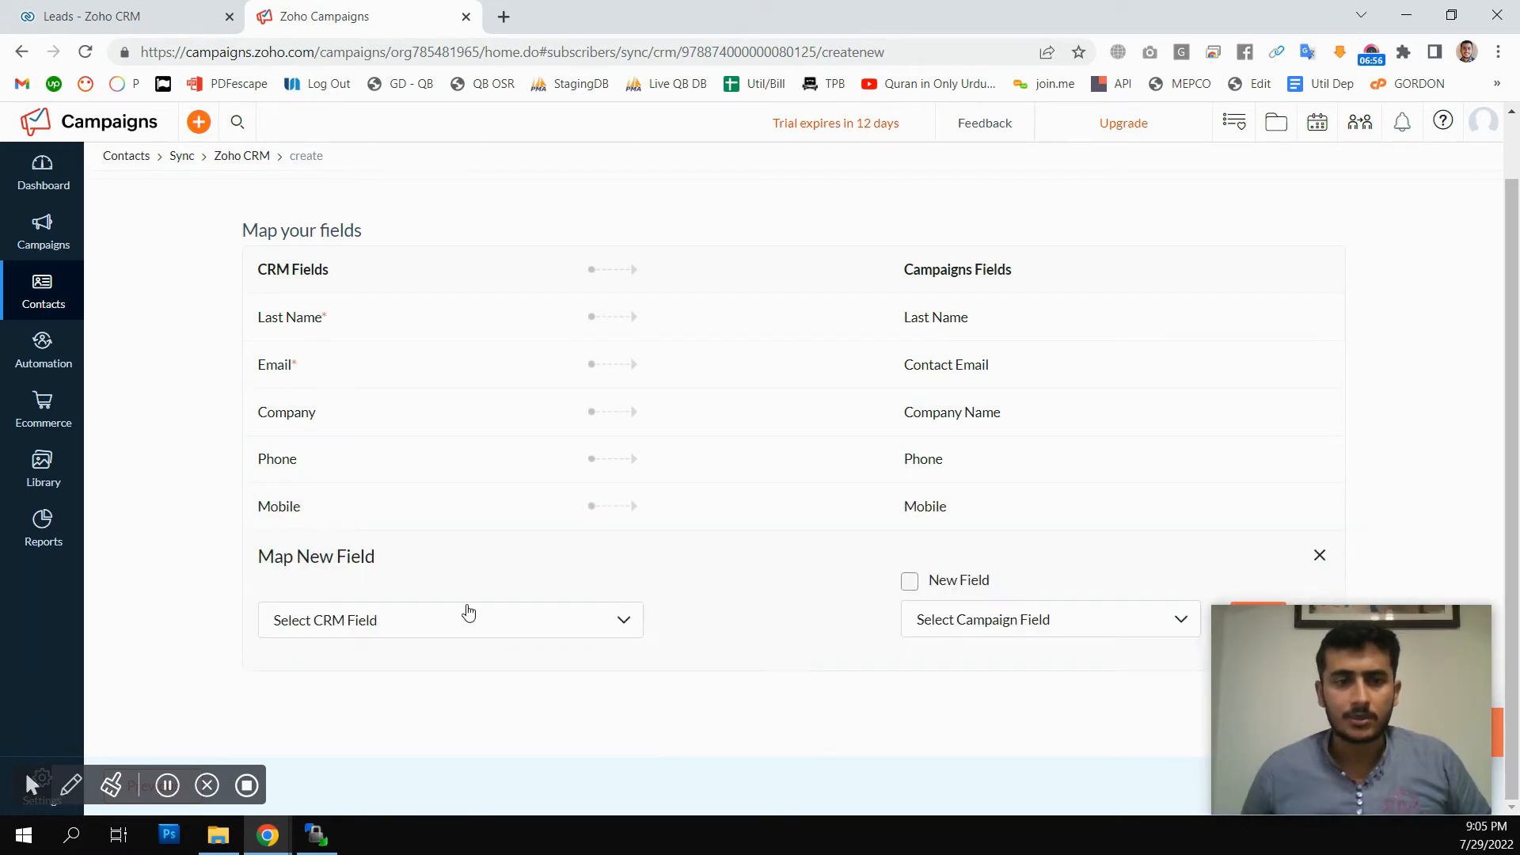
click(475, 620)
scroll(397, 747, down, 3)
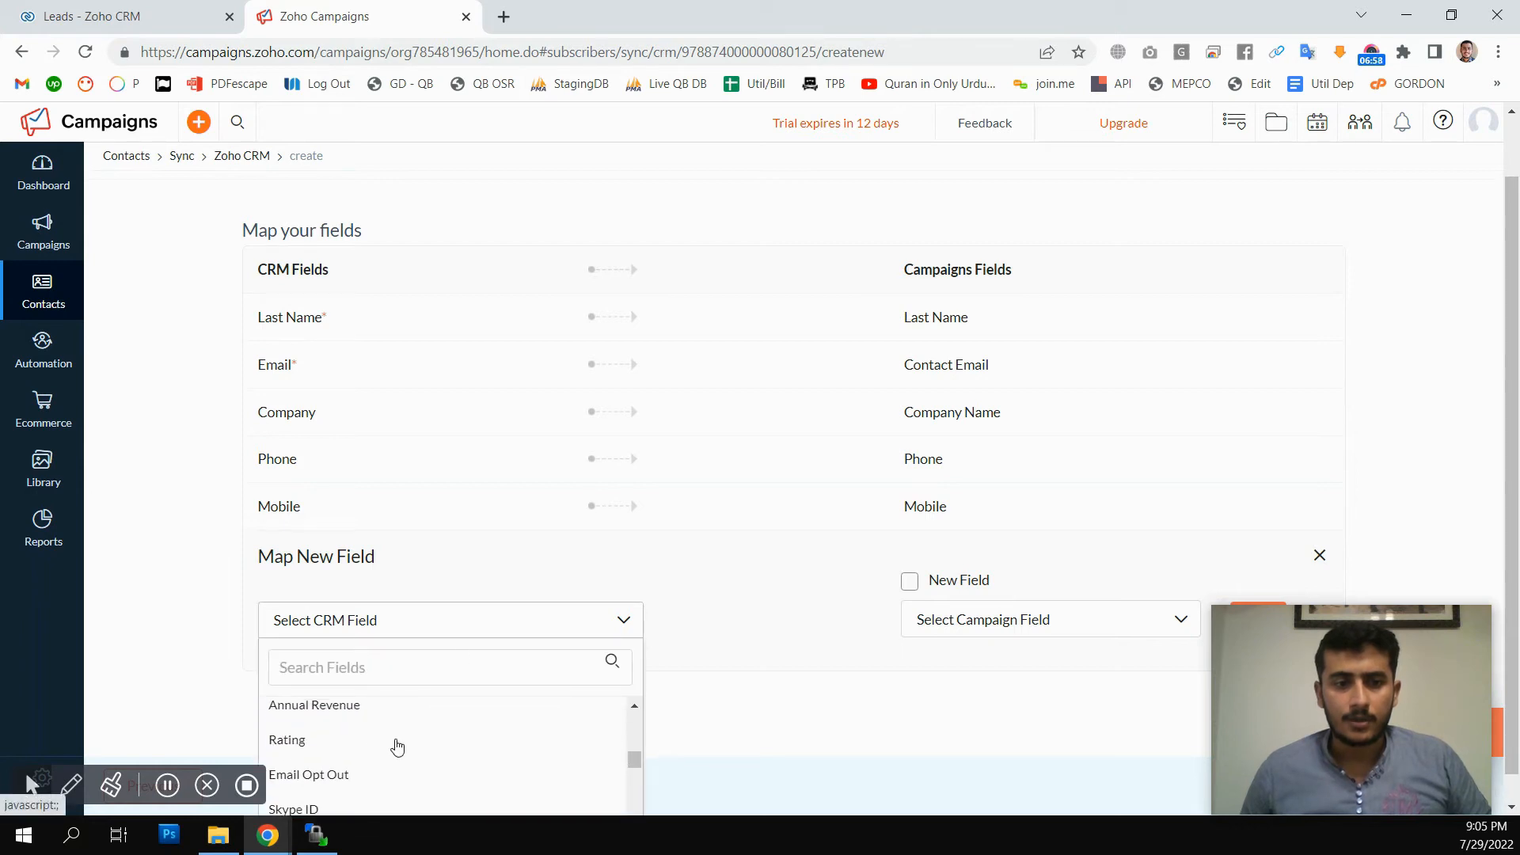
scroll(385, 758, up, 1)
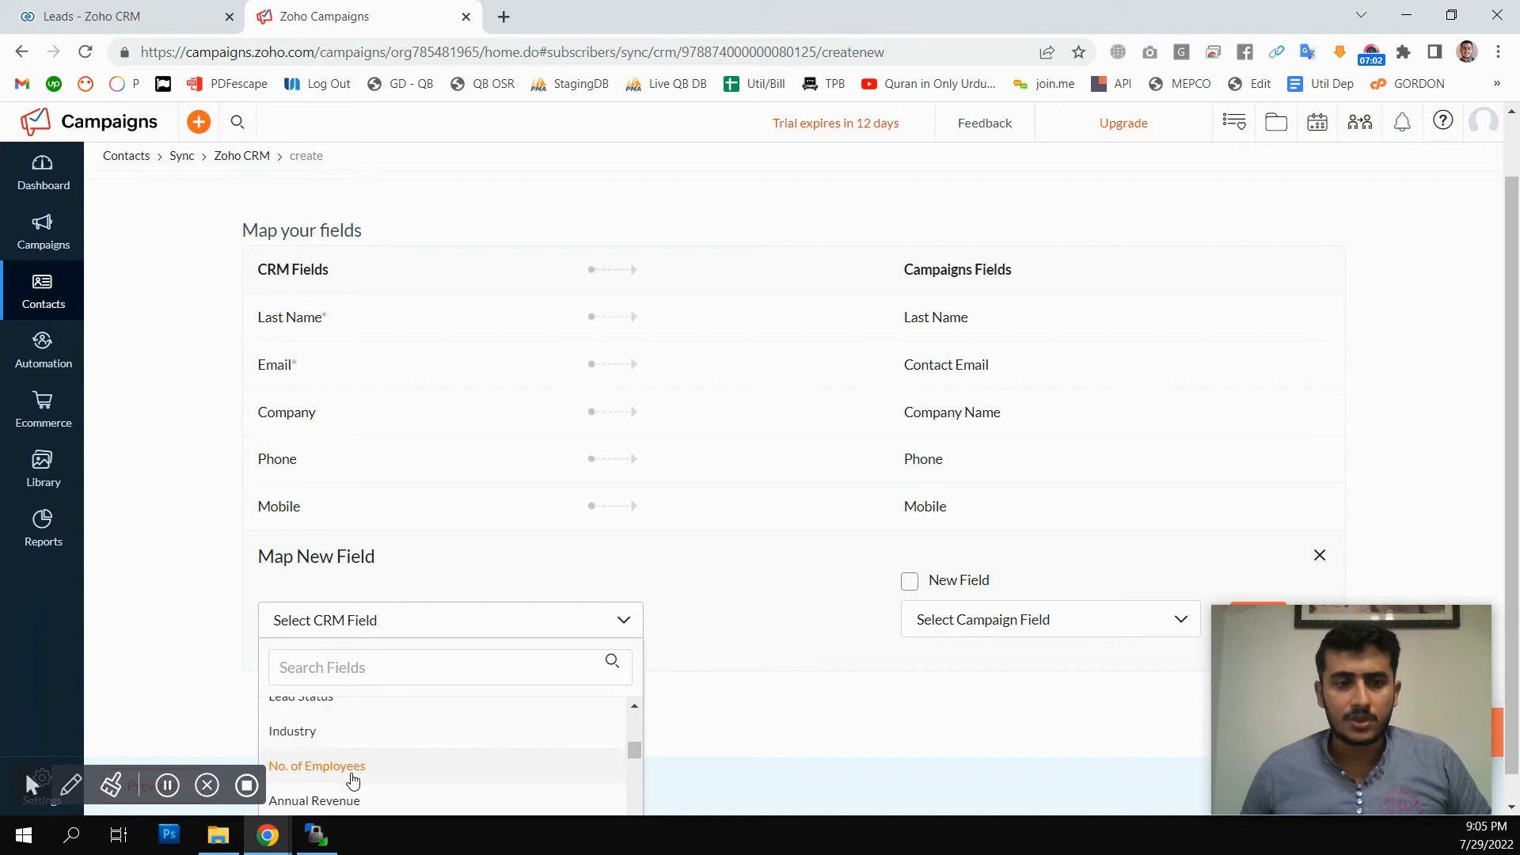
scroll(349, 769, up, 2)
click(338, 669)
text(firs)
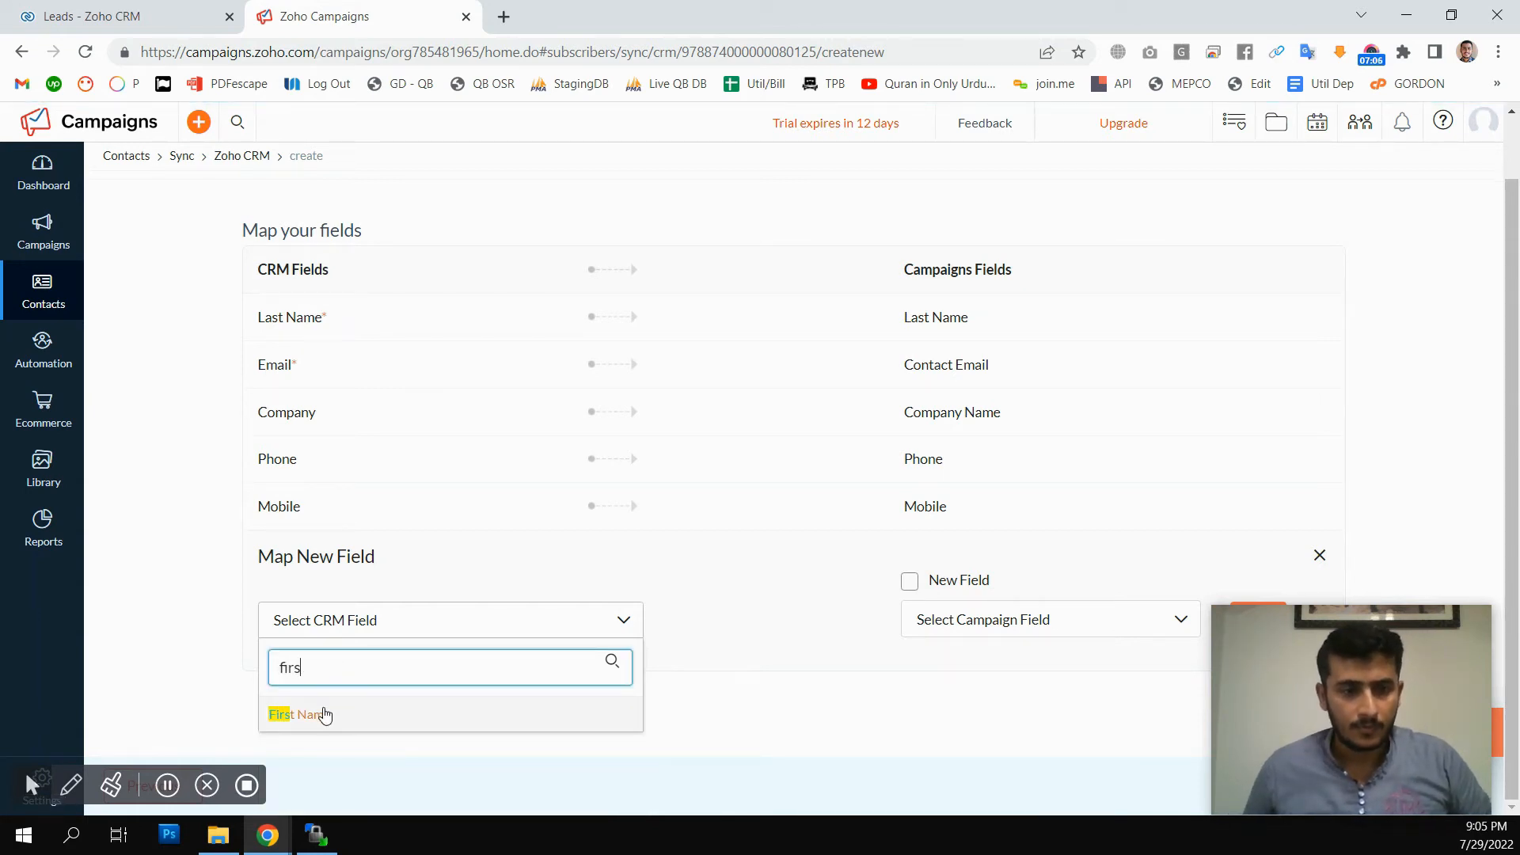
click(325, 715)
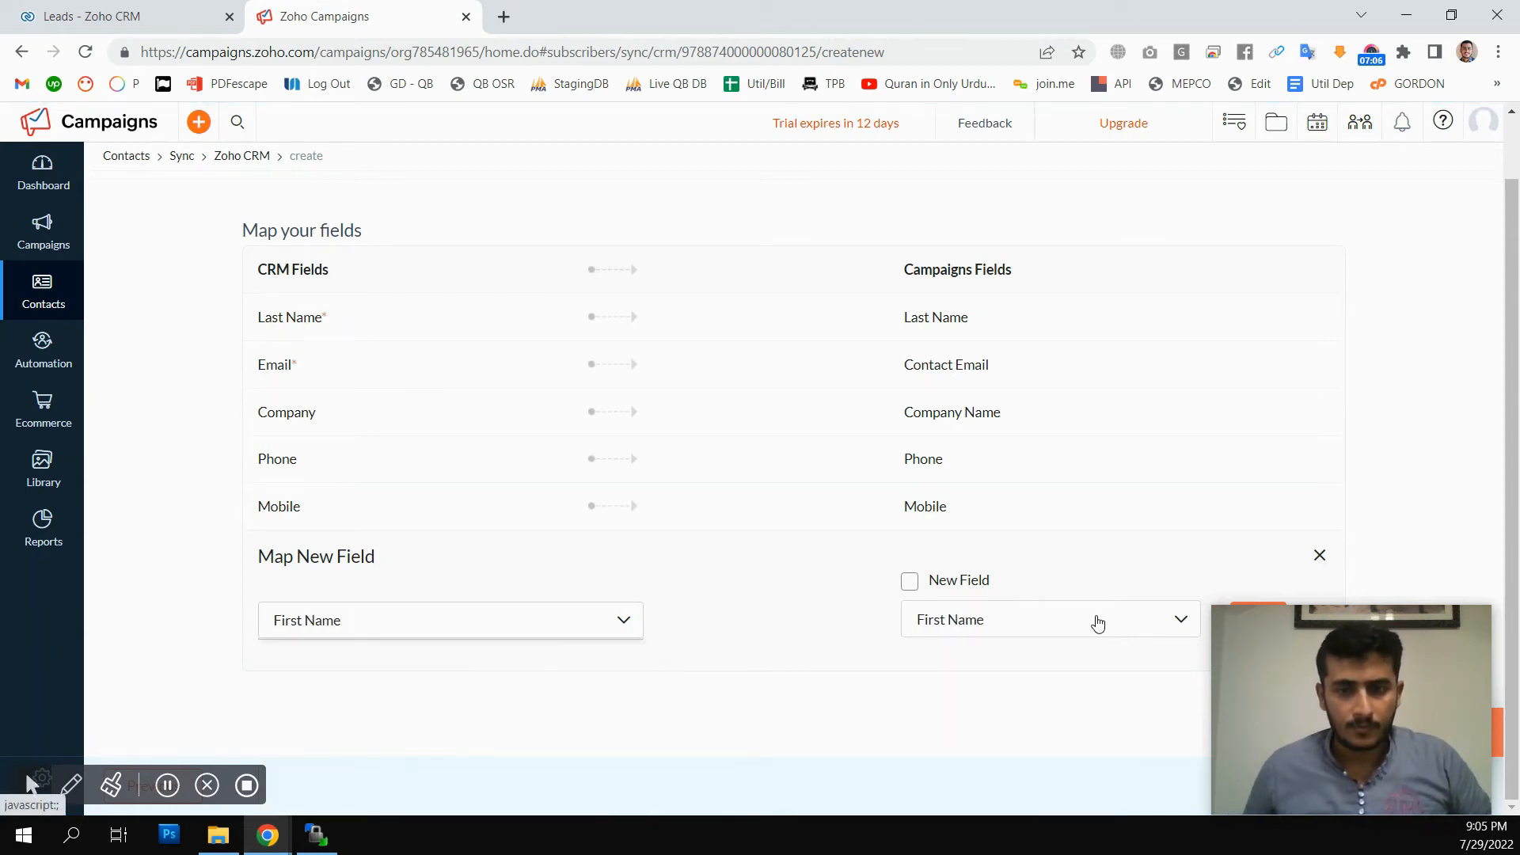
drag(1274, 654, 1272, 313)
click(1257, 622)
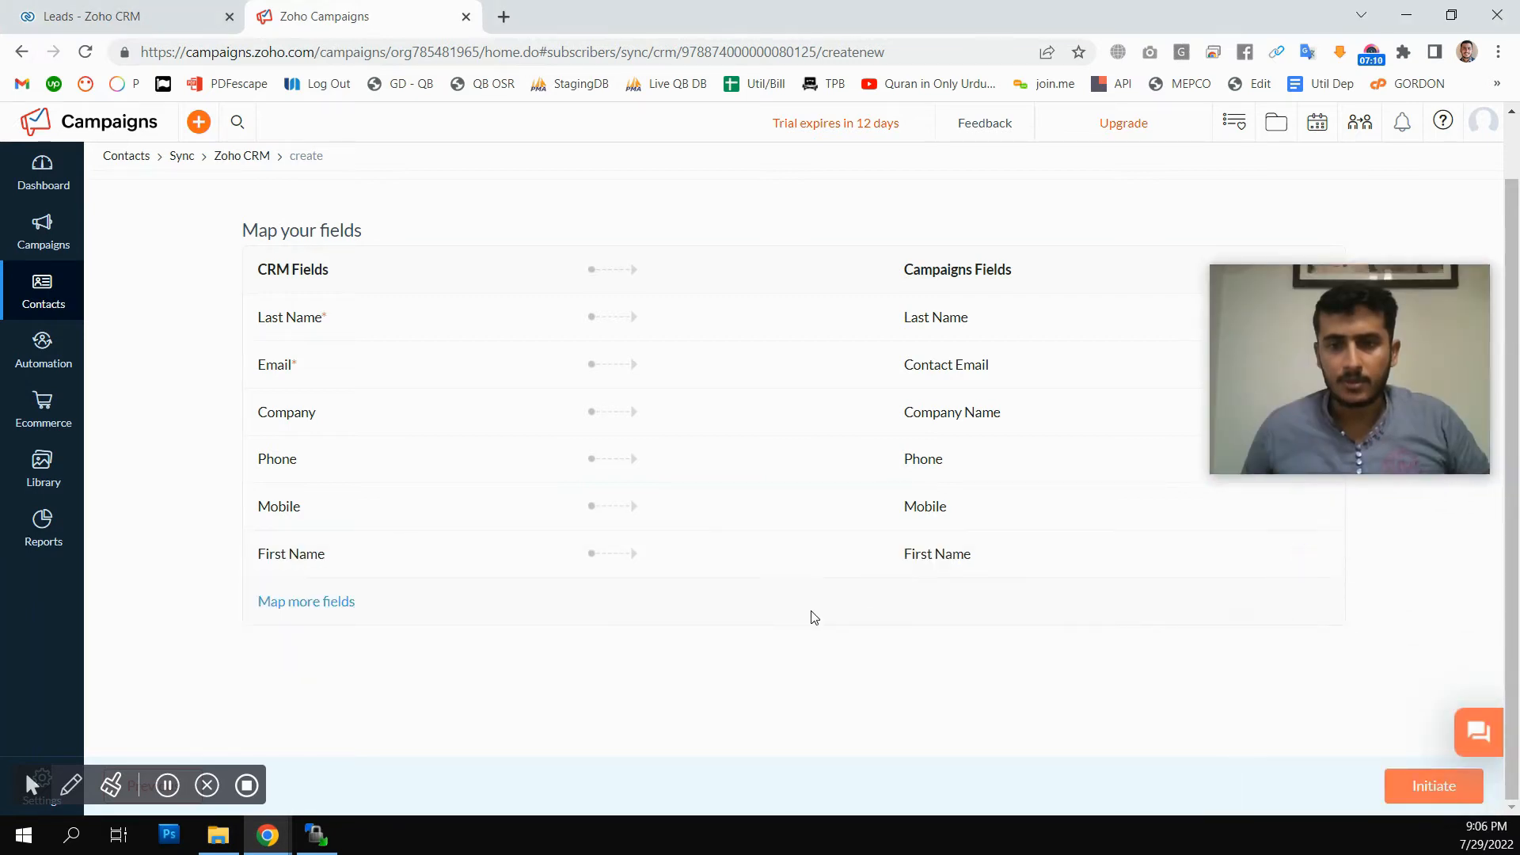
Search the CRM fields for "branc" and map Branch to a new Campaigns field named Branch.
click(337, 603)
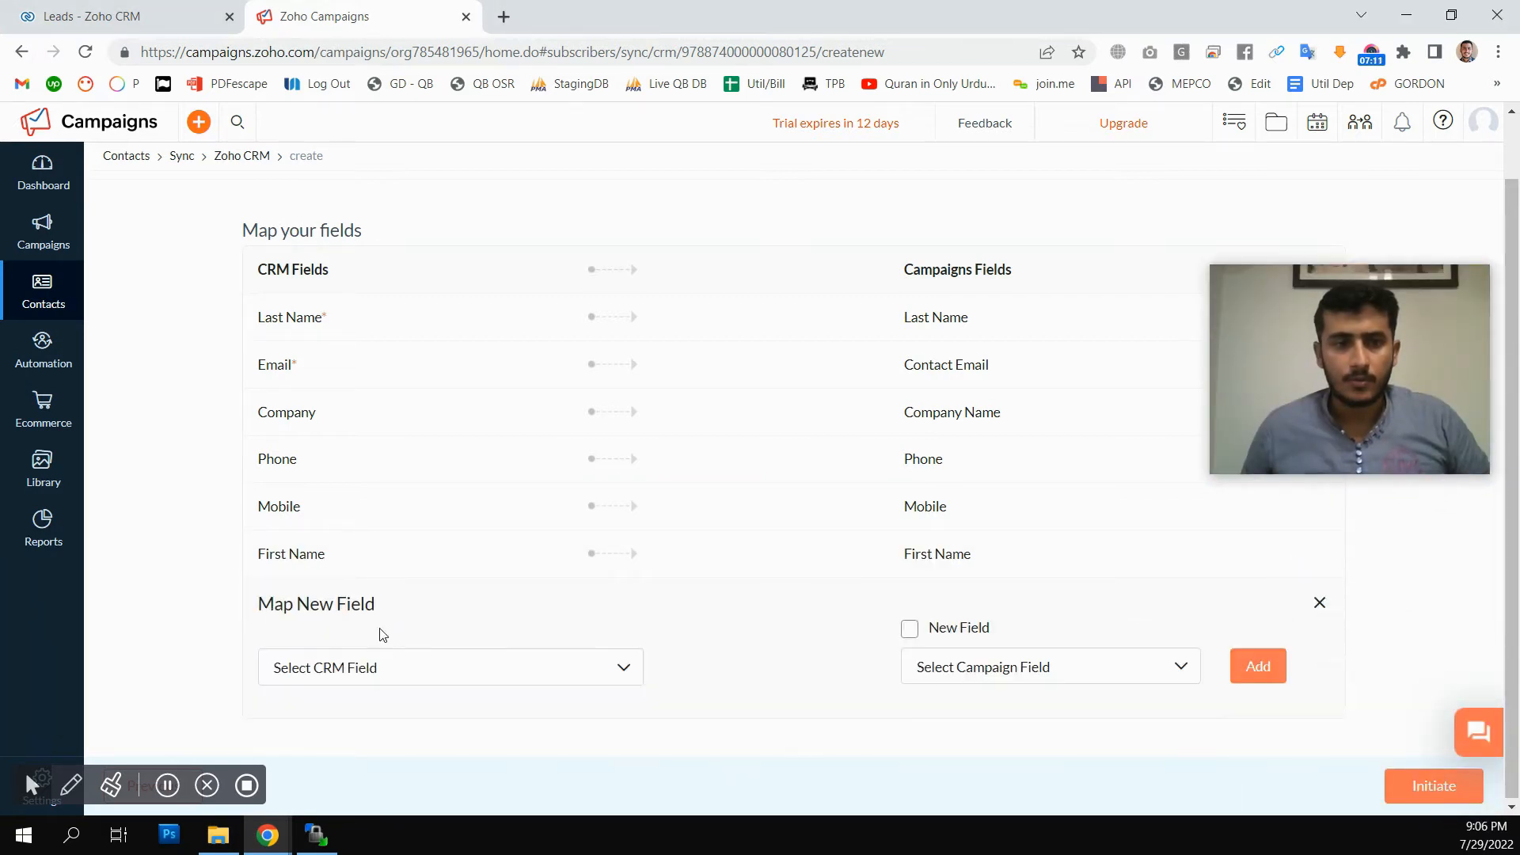
click(441, 672)
text(branc)
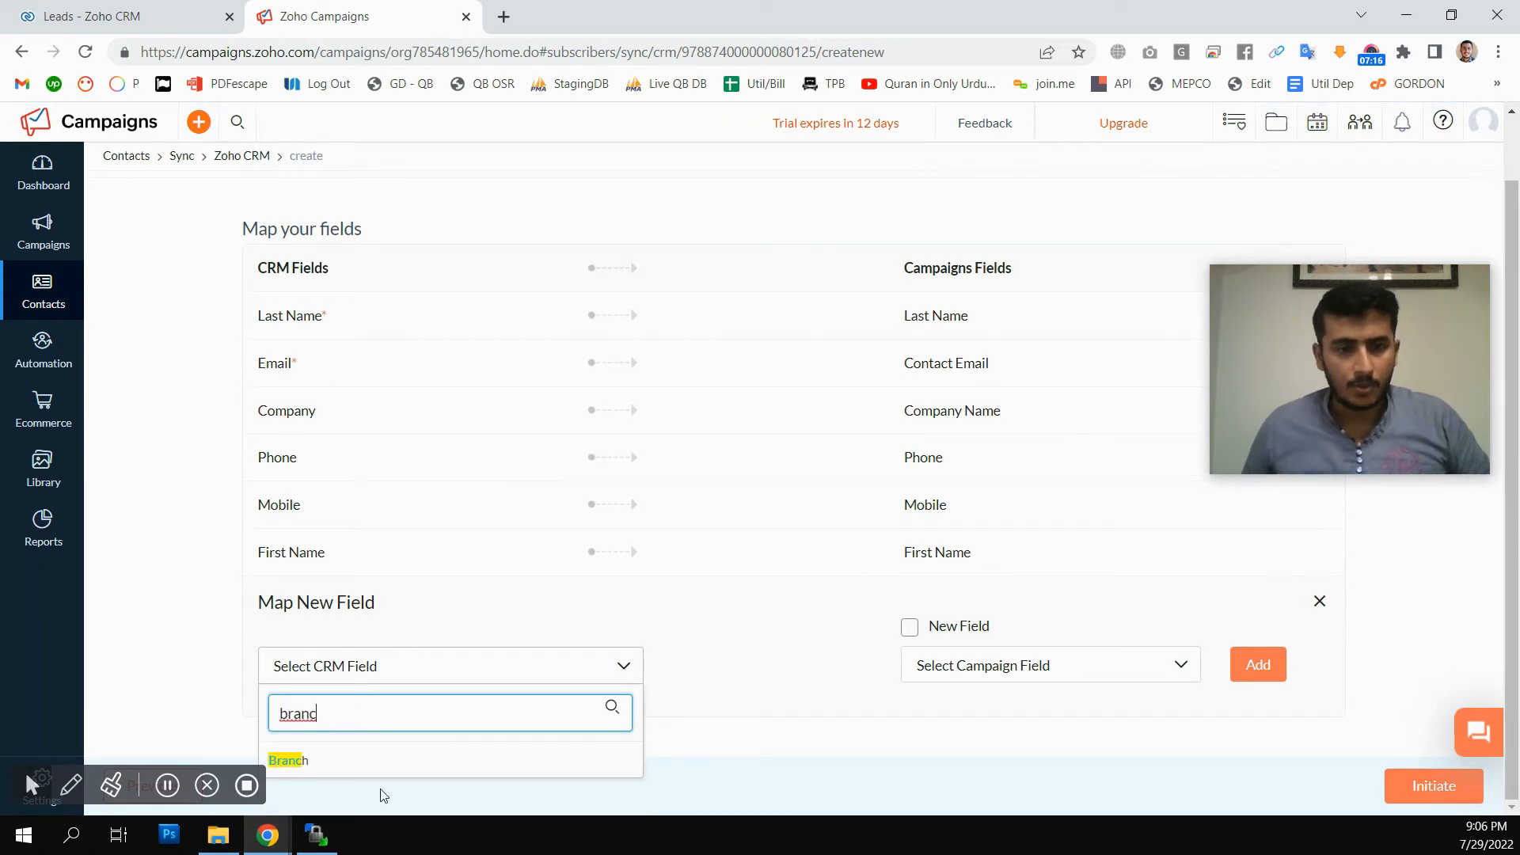
click(294, 760)
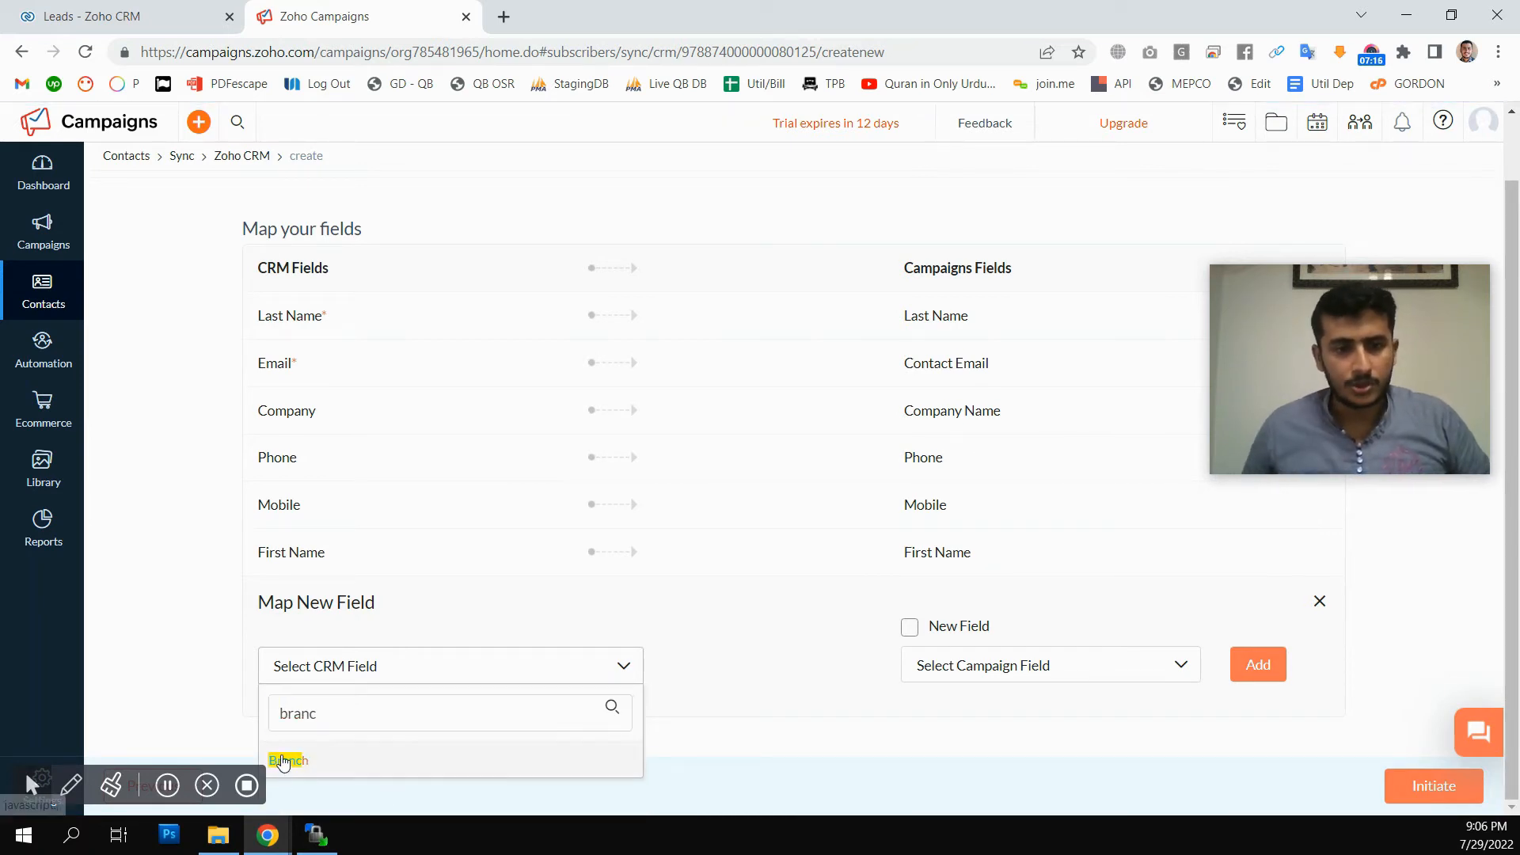
click(992, 672)
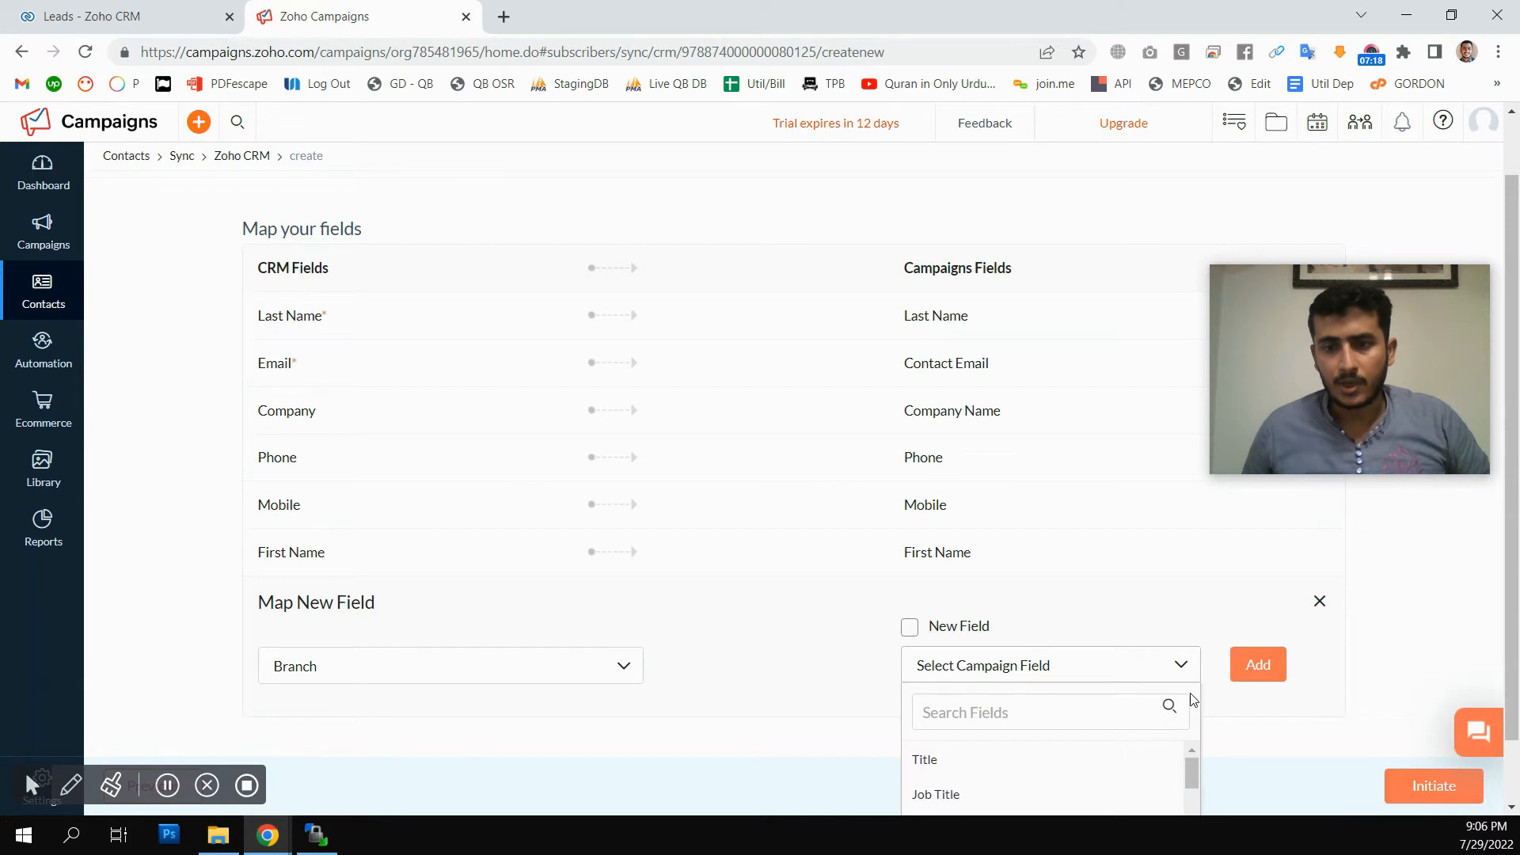
scroll(1282, 705, down, 1)
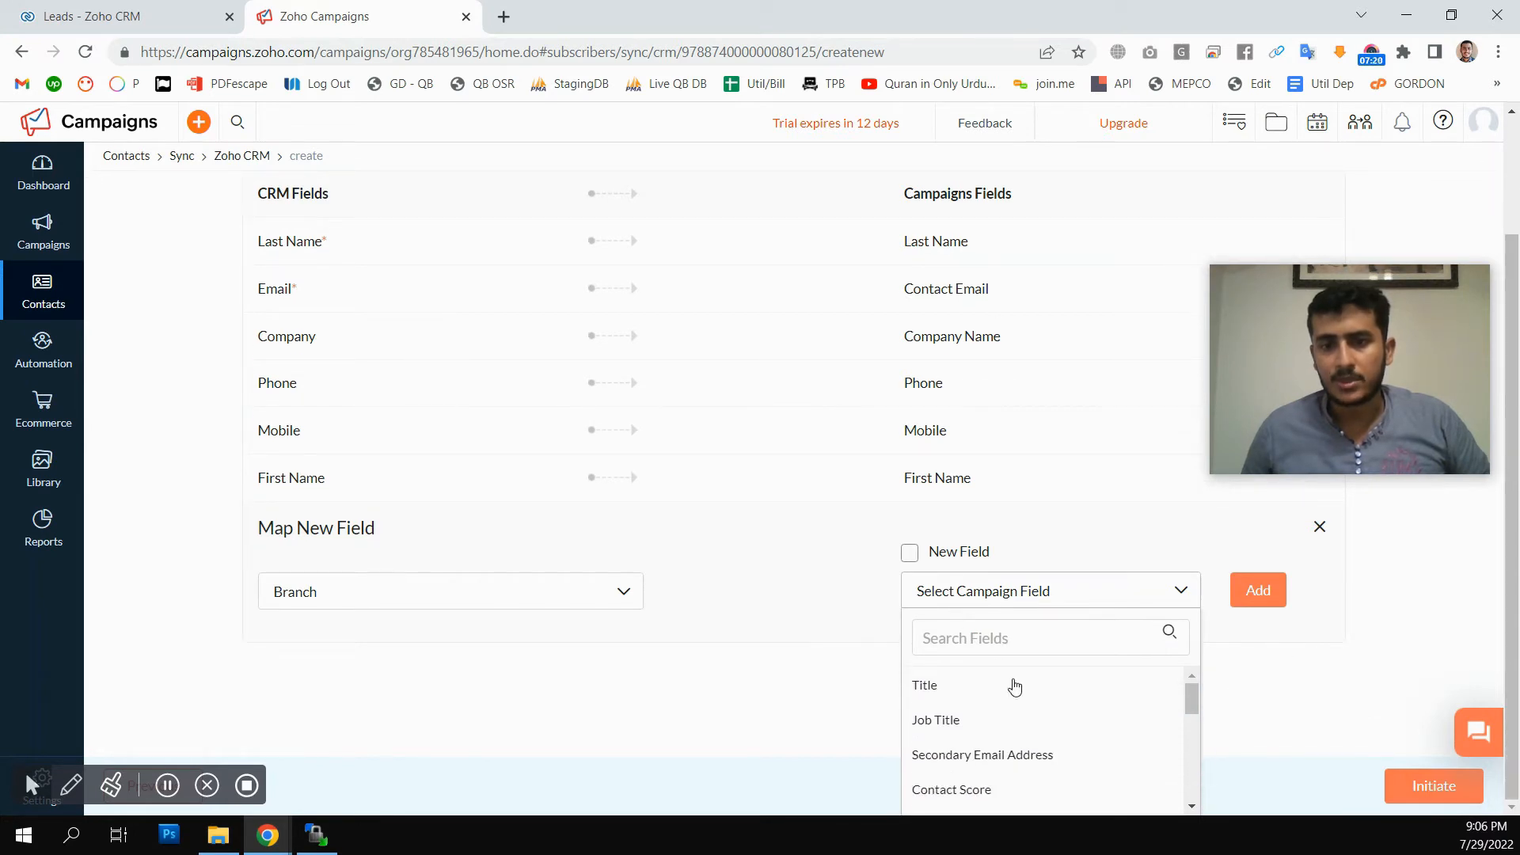
scroll(1001, 724, down, 5)
scroll(964, 754, down, 3)
scroll(958, 797, up, 8)
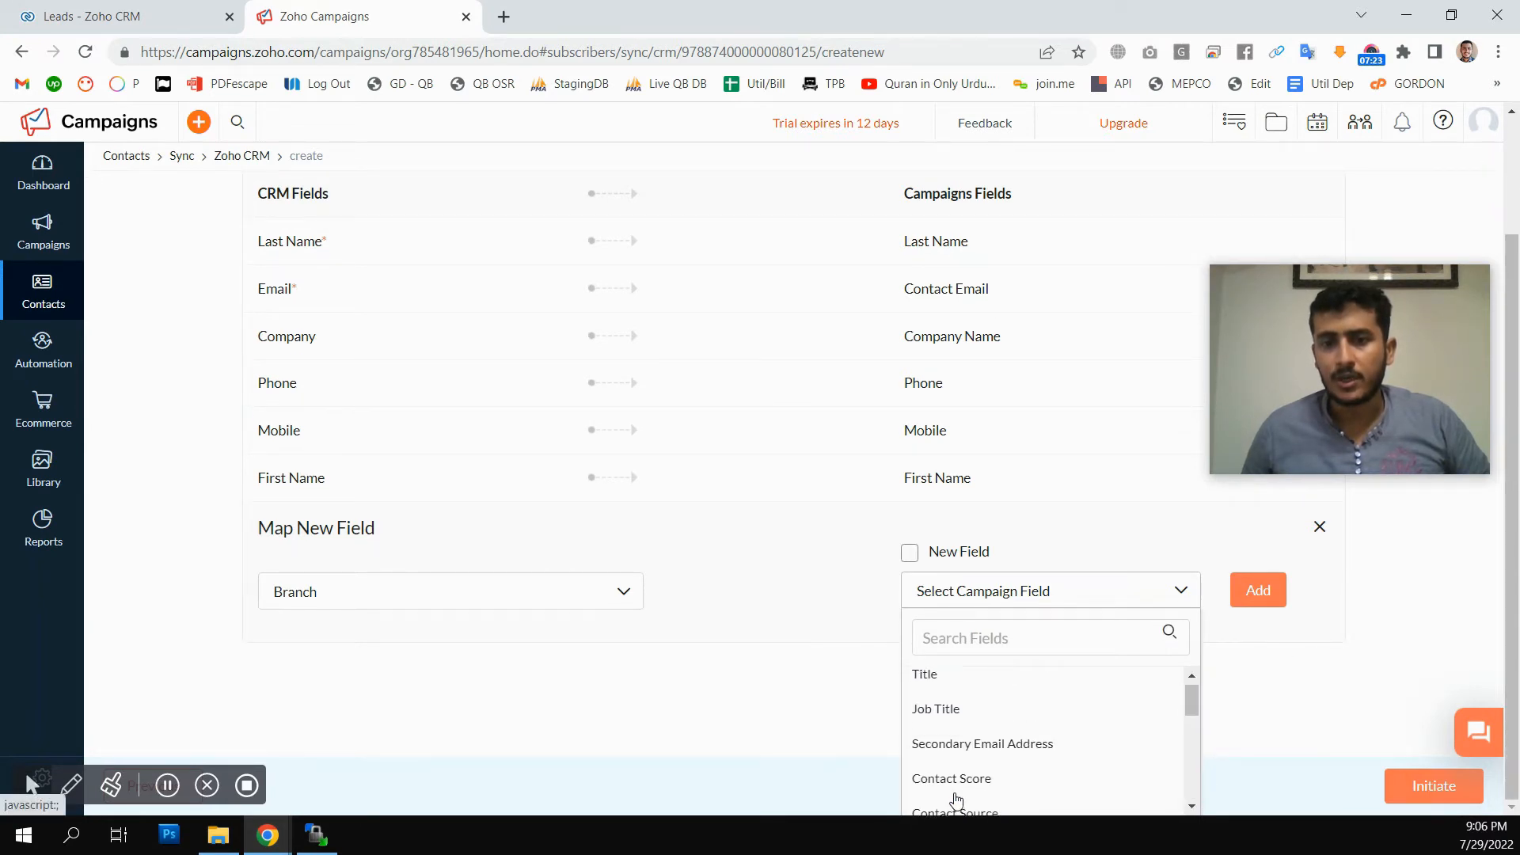
click(910, 553)
click(980, 667)
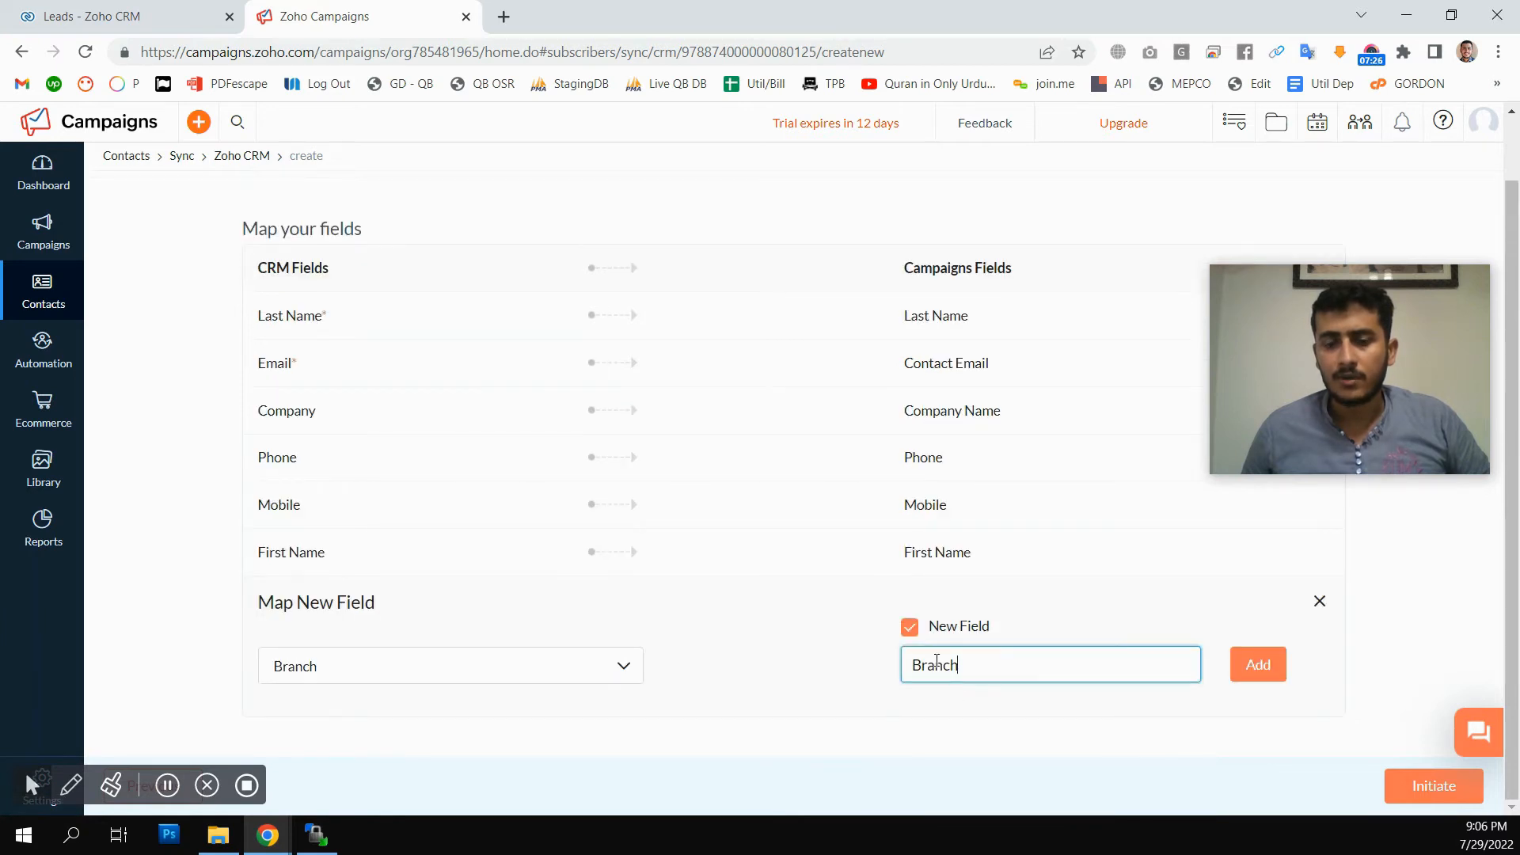
drag(967, 681, 843, 654)
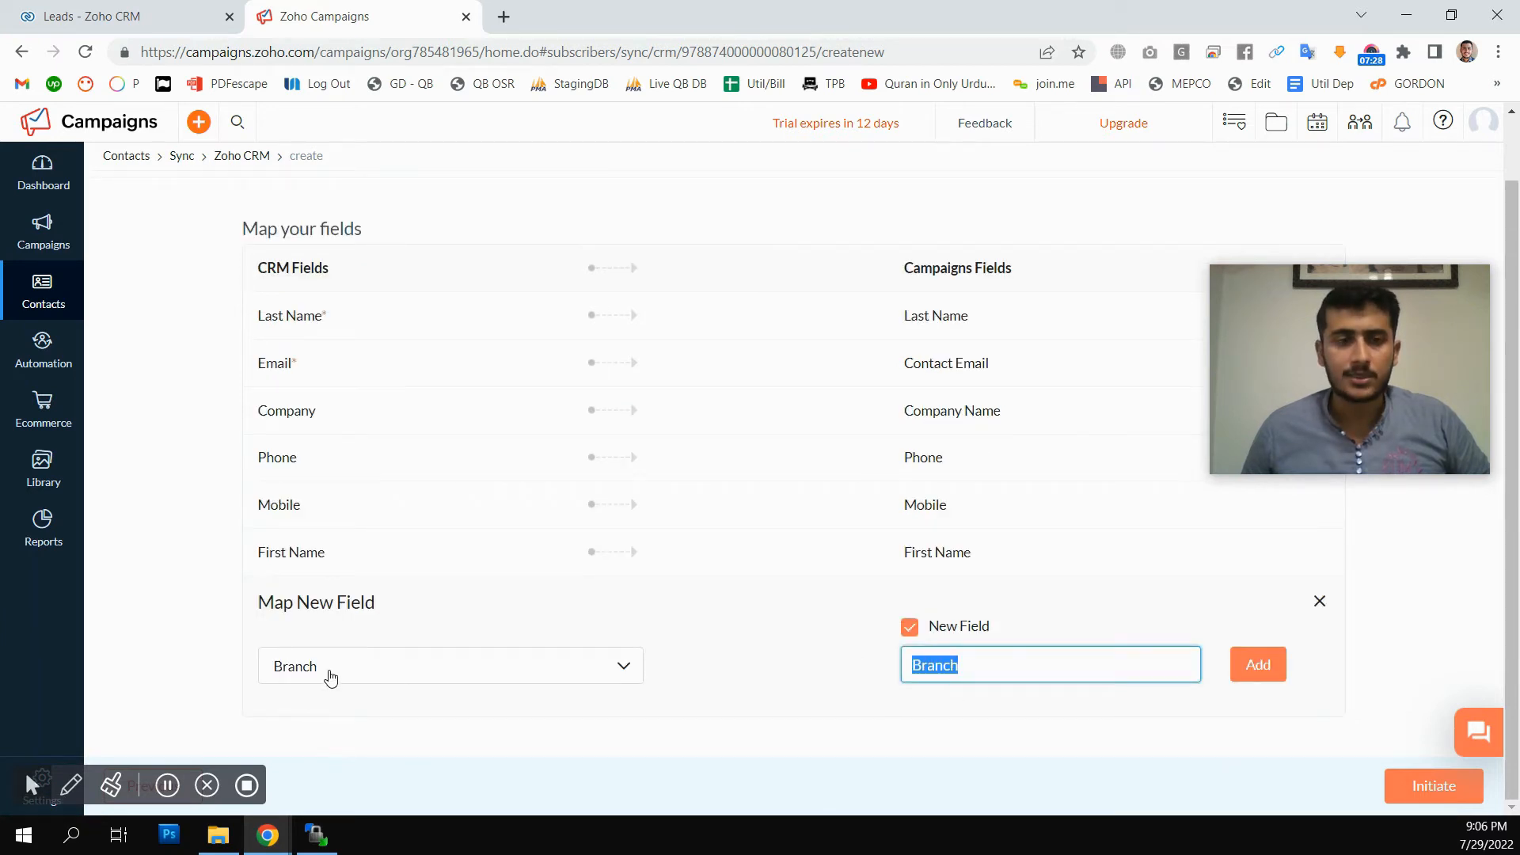
click(1262, 668)
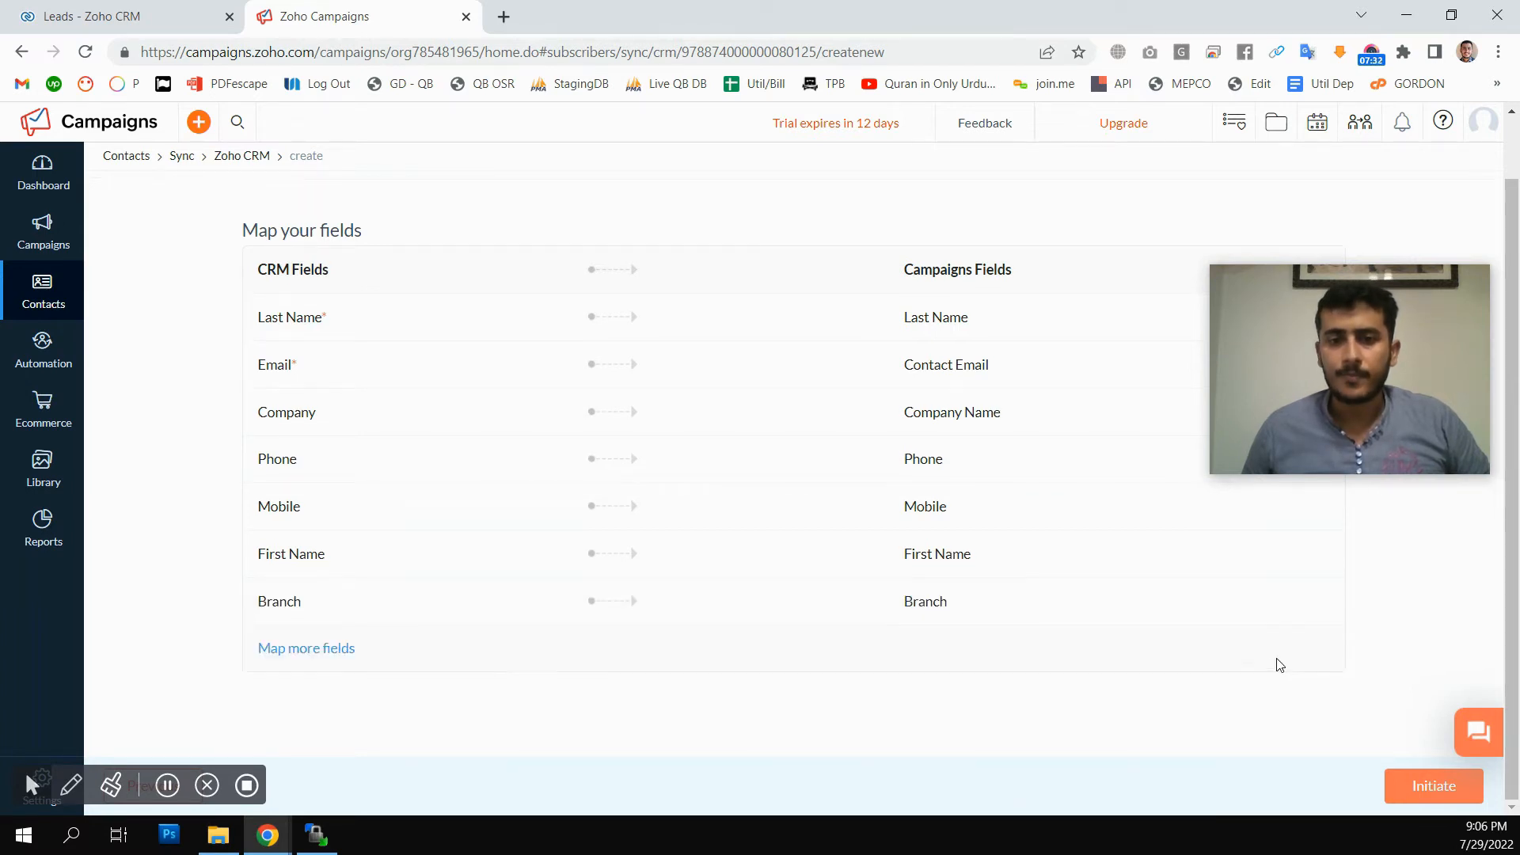
click(299, 648)
scroll(304, 597, down, 1)
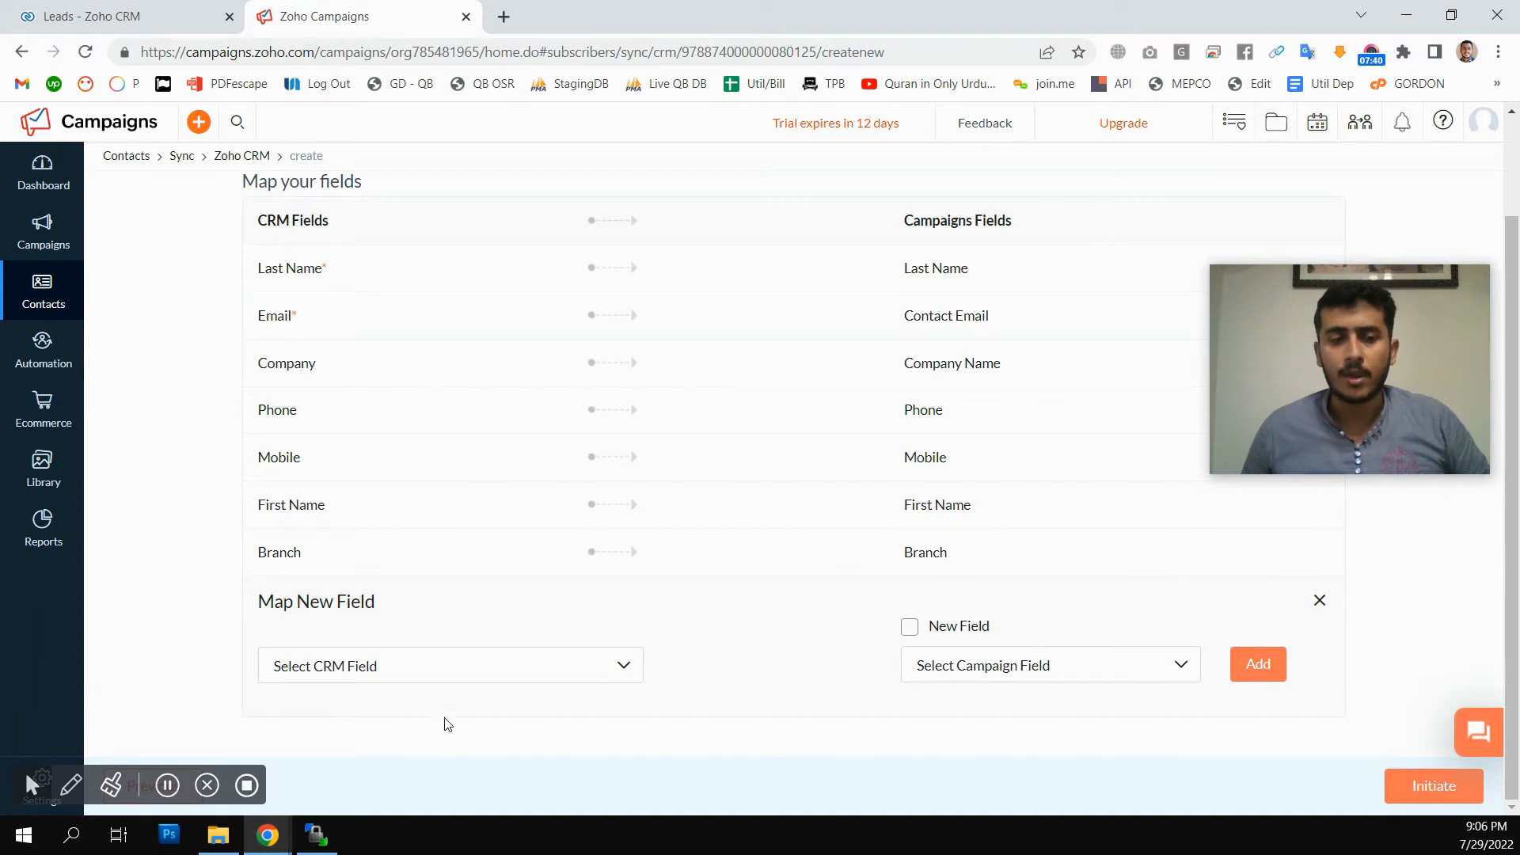
click(1318, 603)
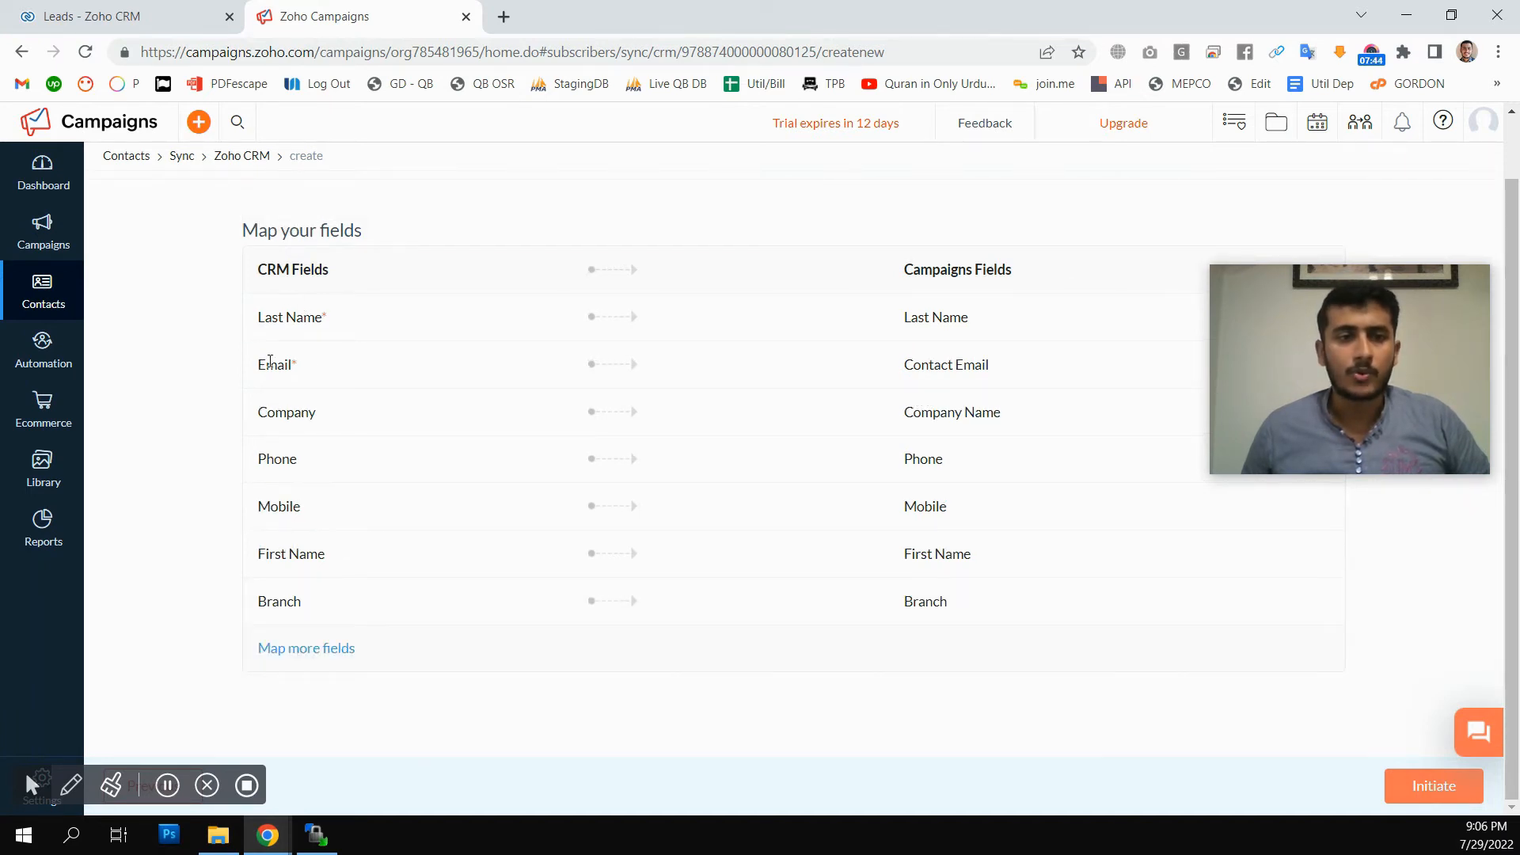
mouse_move(1374, 335)
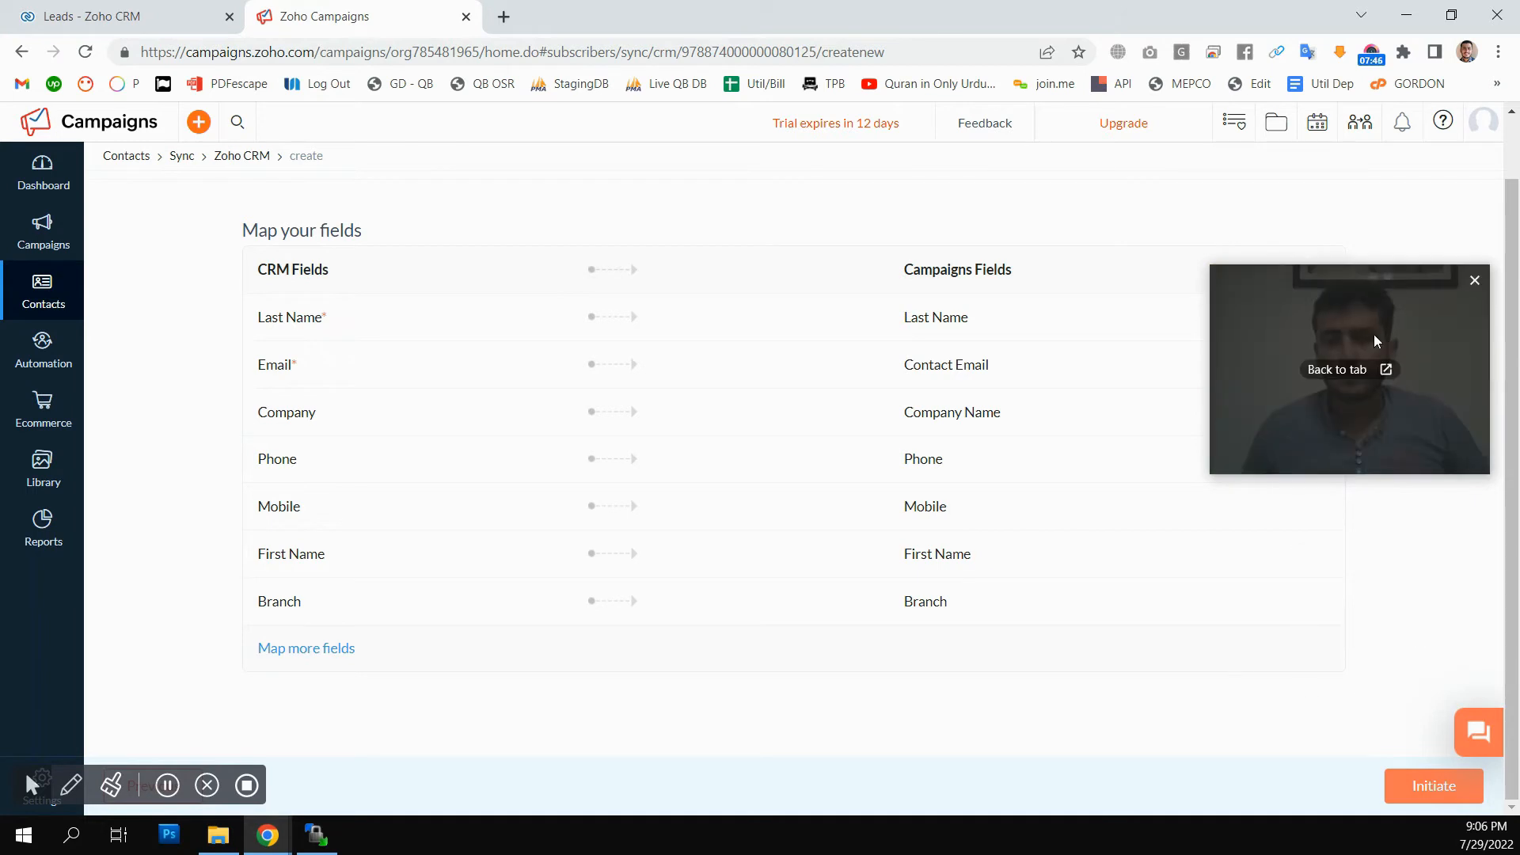
drag(1375, 334, 1300, 361)
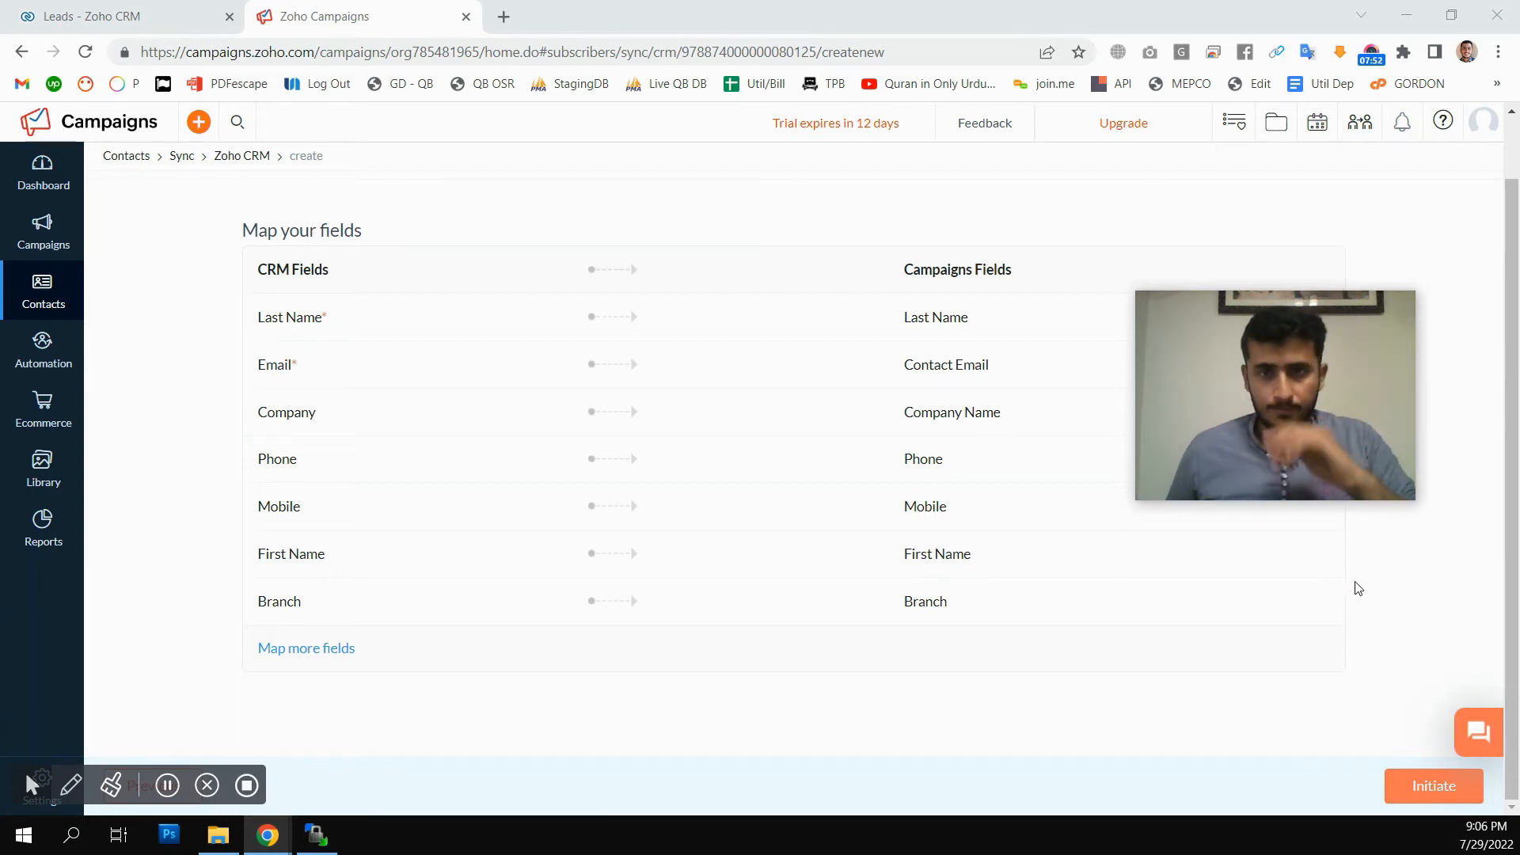
scroll(1345, 587, up, 1)
scroll(839, 429, down, 1)
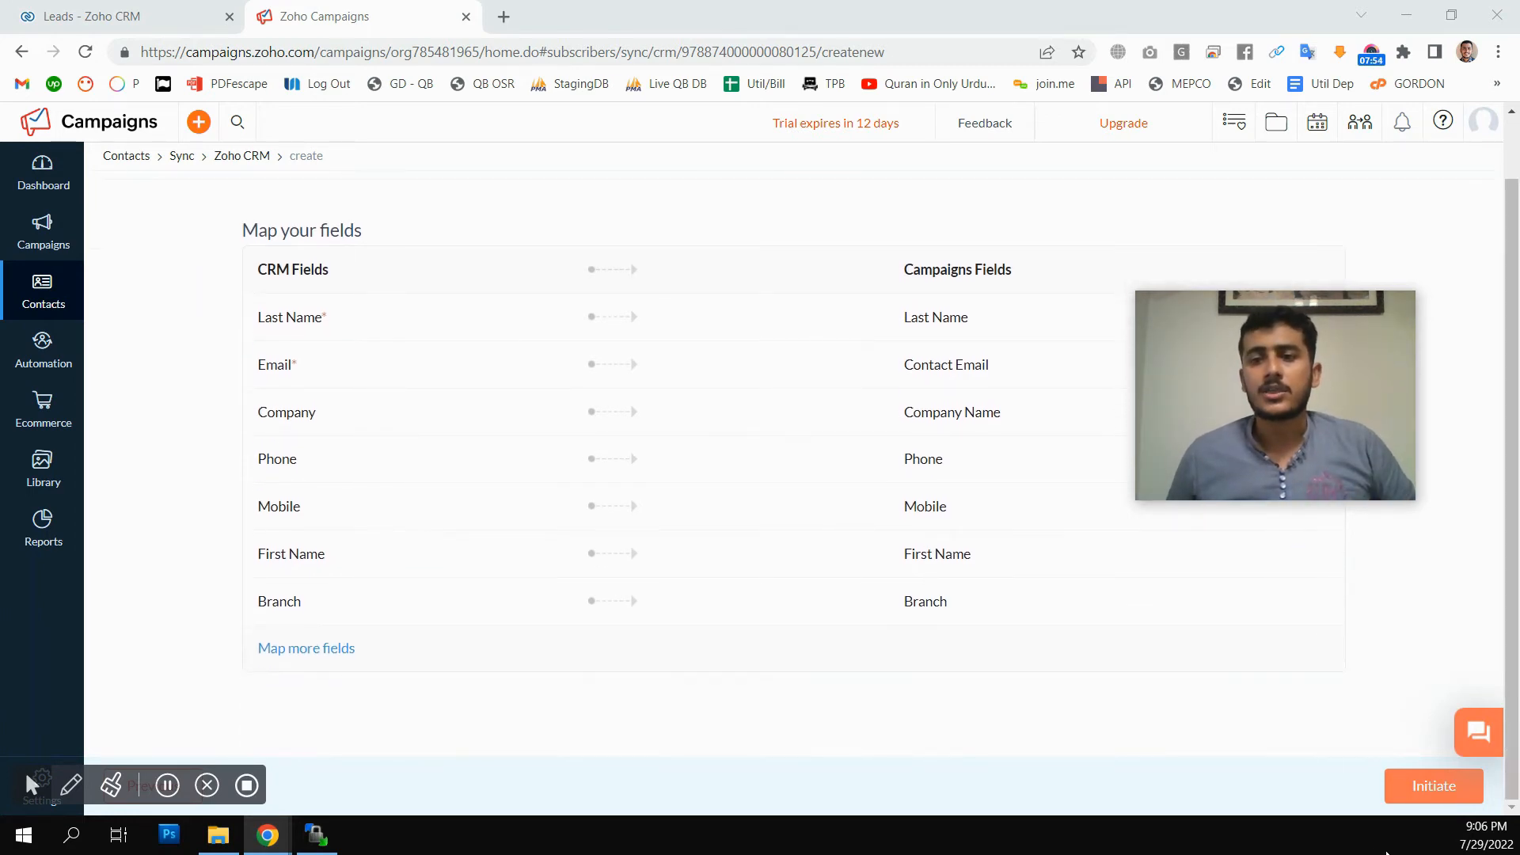
Initiate the Leads sync with the mapped fields and dismiss the notification.
click(1437, 792)
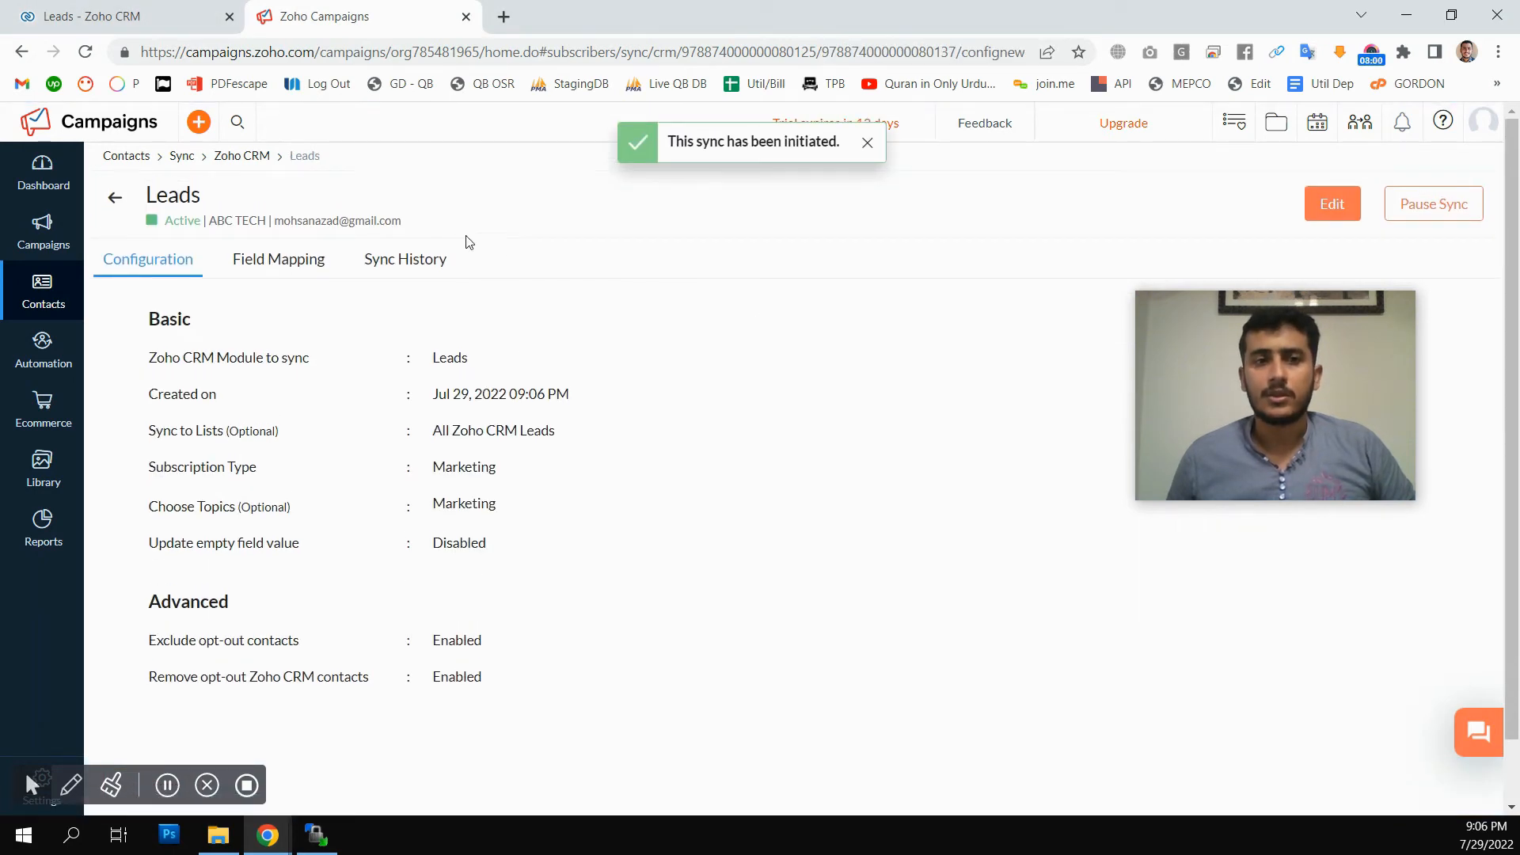
click(867, 143)
drag(1237, 319, 1250, 392)
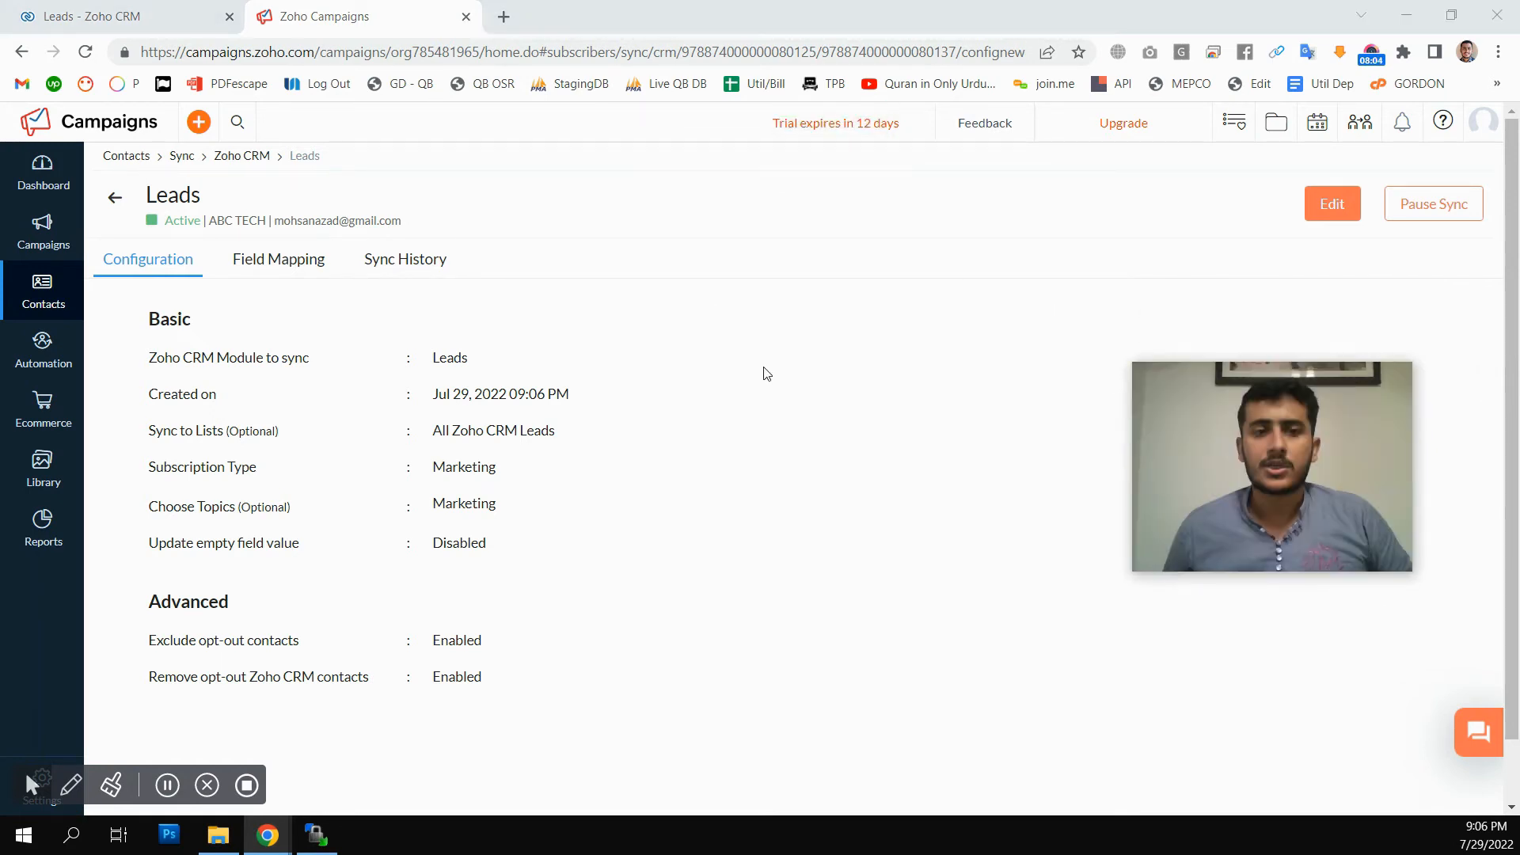
View the sync history of the Leads sync.
click(394, 269)
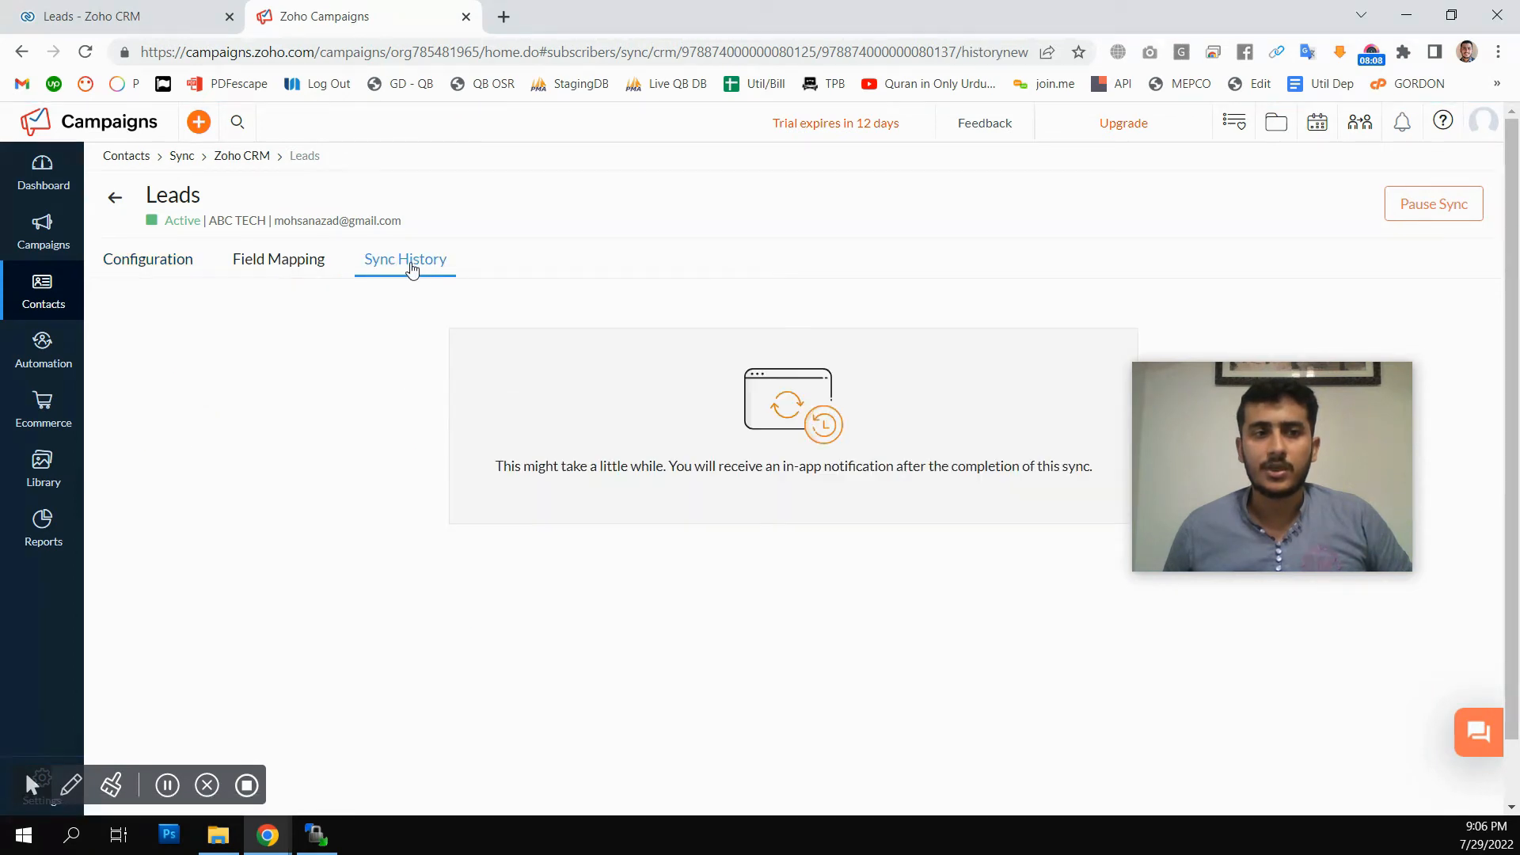
scroll(679, 415, down, 1)
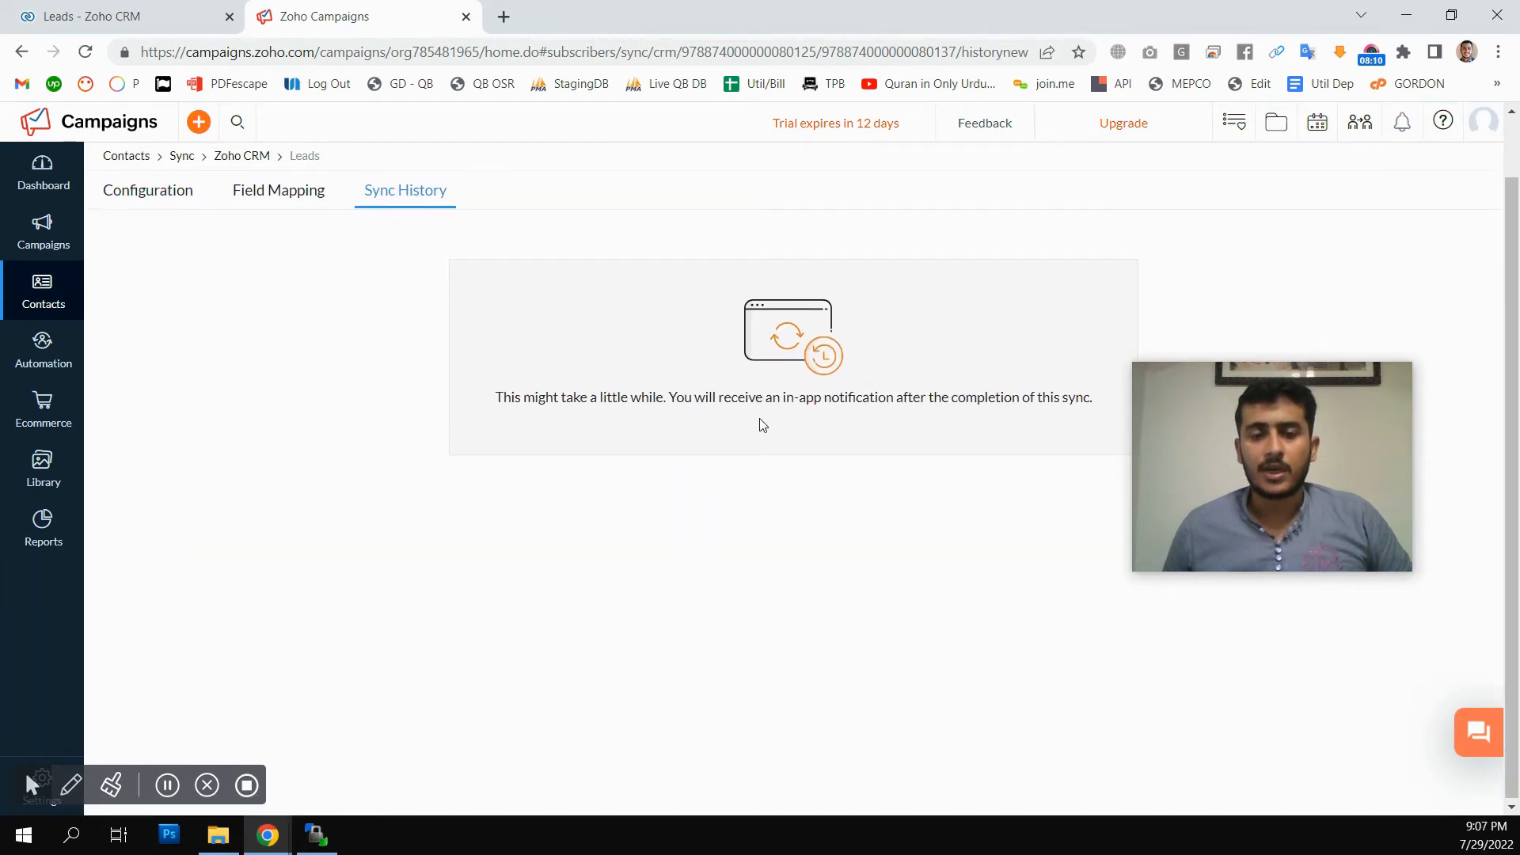
scroll(762, 425, up, 1)
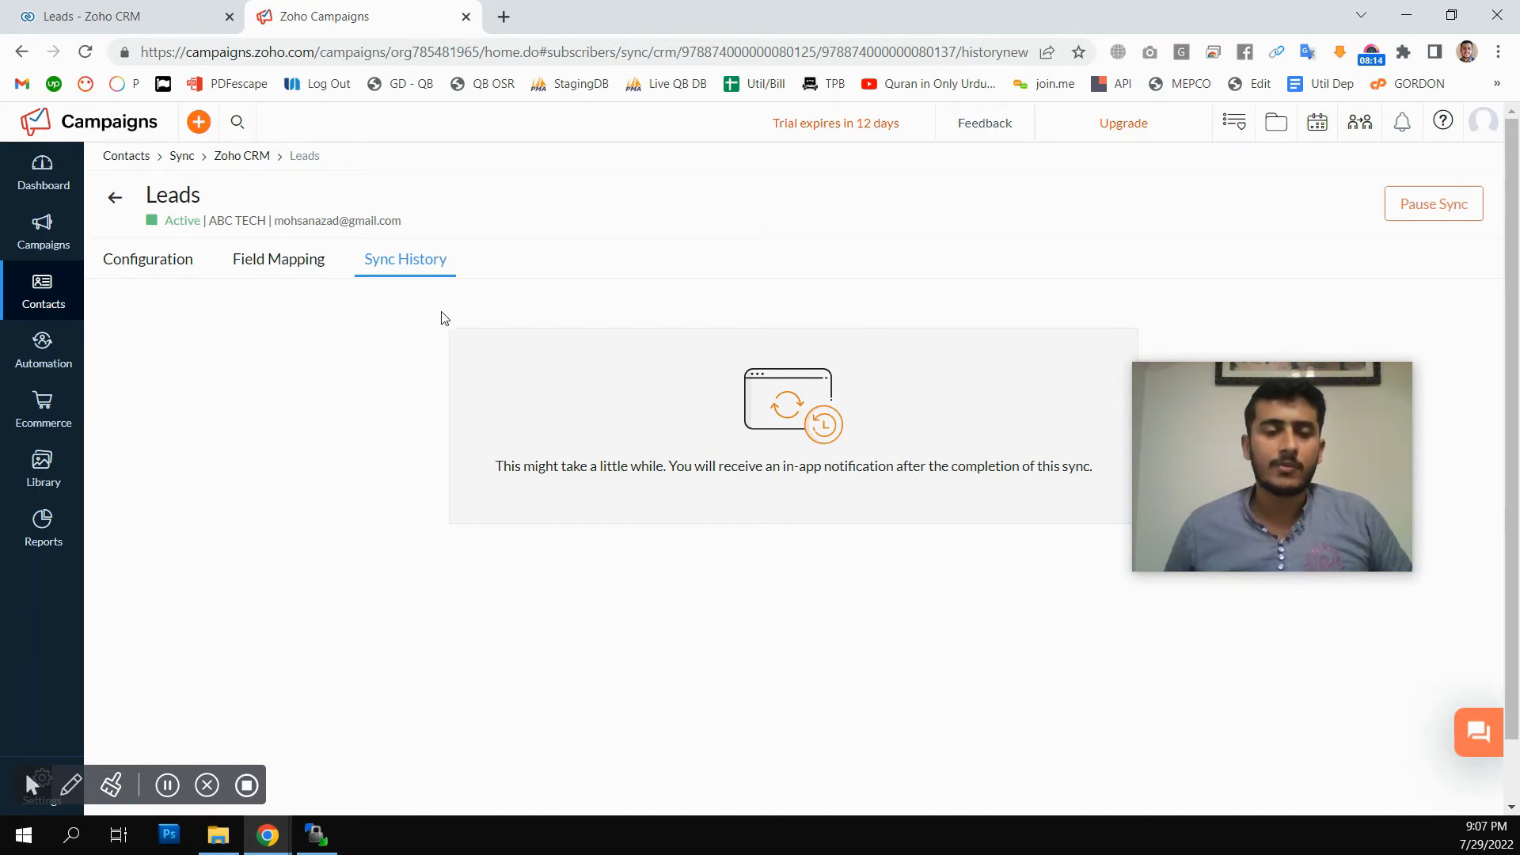
Reopen the Leads sync from Zoho CRM's active syncs in Sync Services and review its configuration and field mapping.
mouse_move(41, 298)
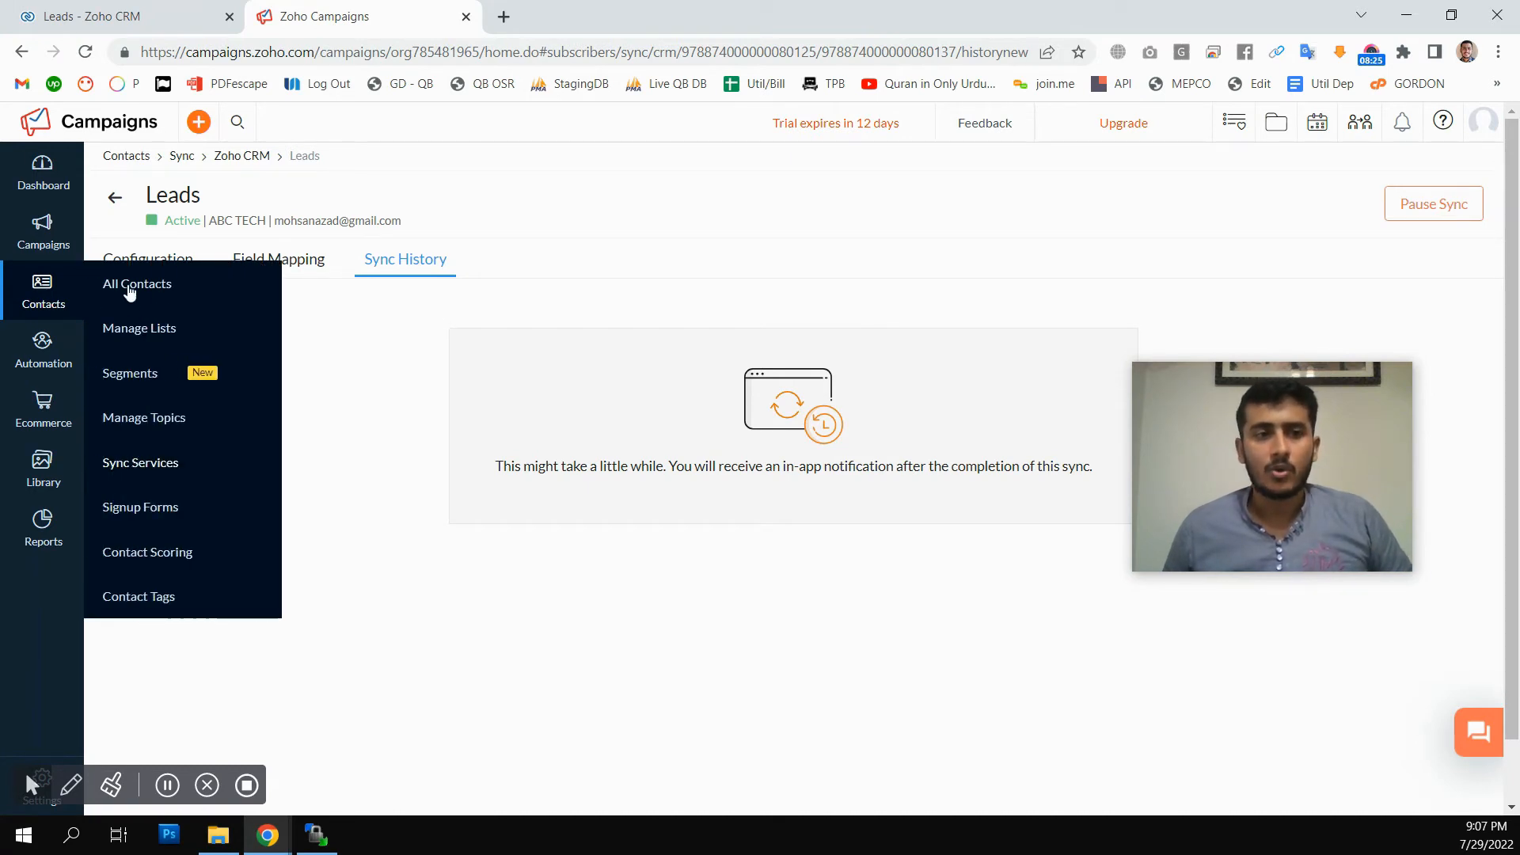
click(148, 468)
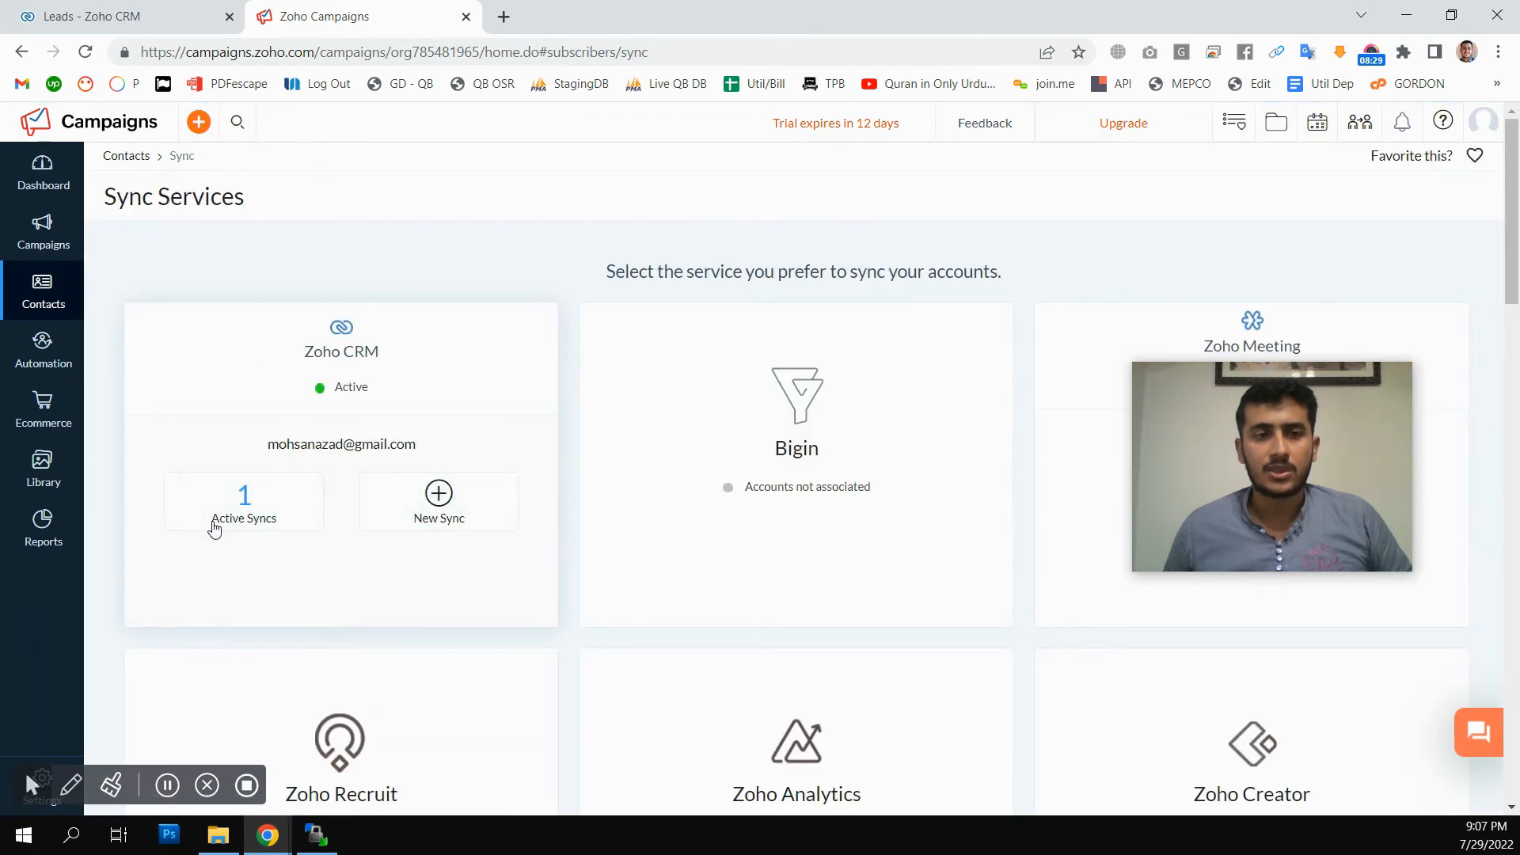
click(244, 514)
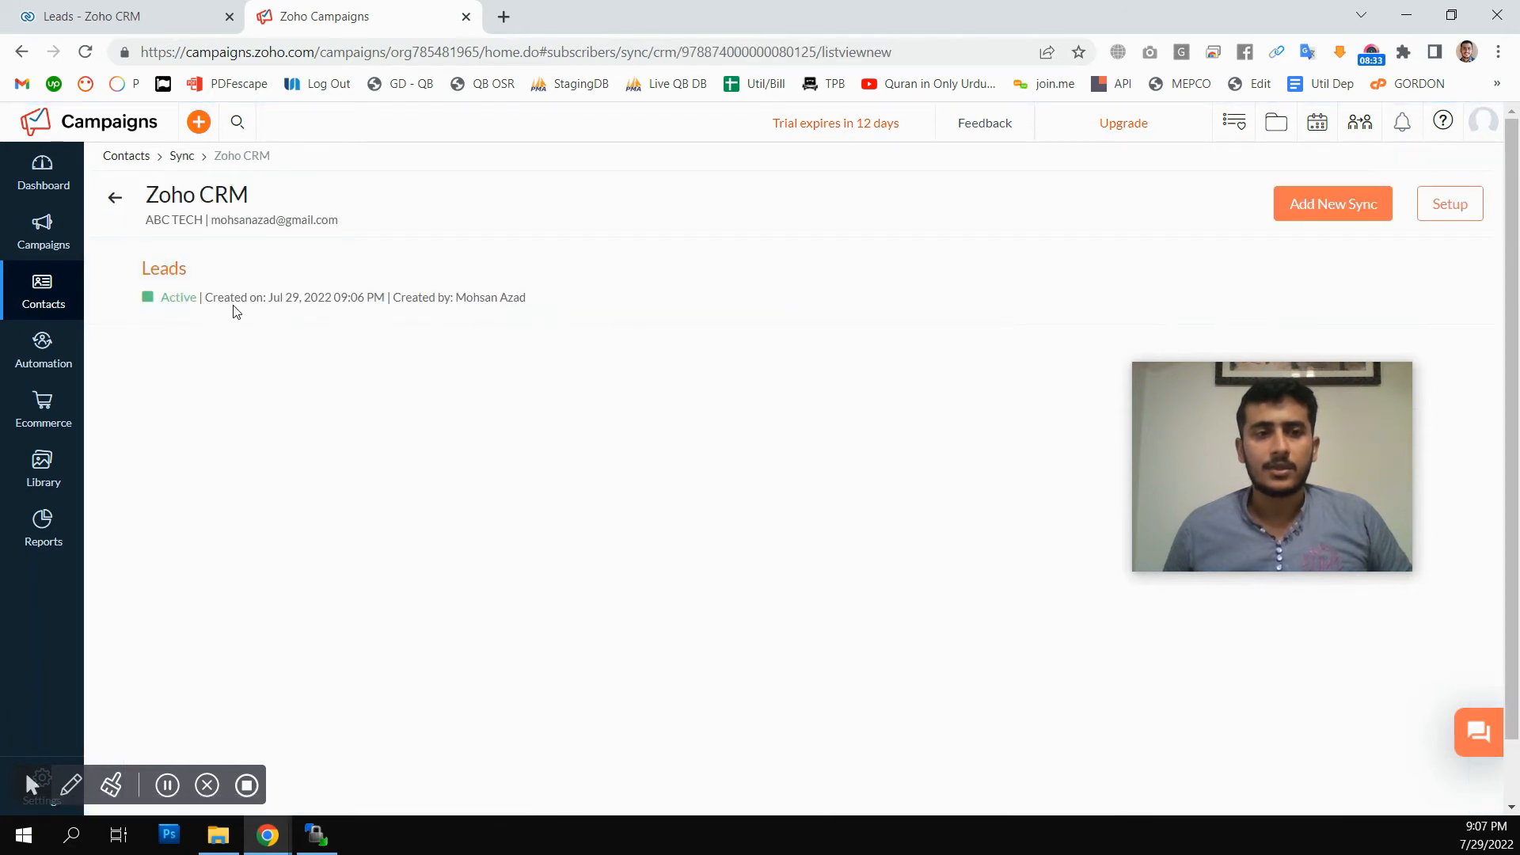
click(167, 279)
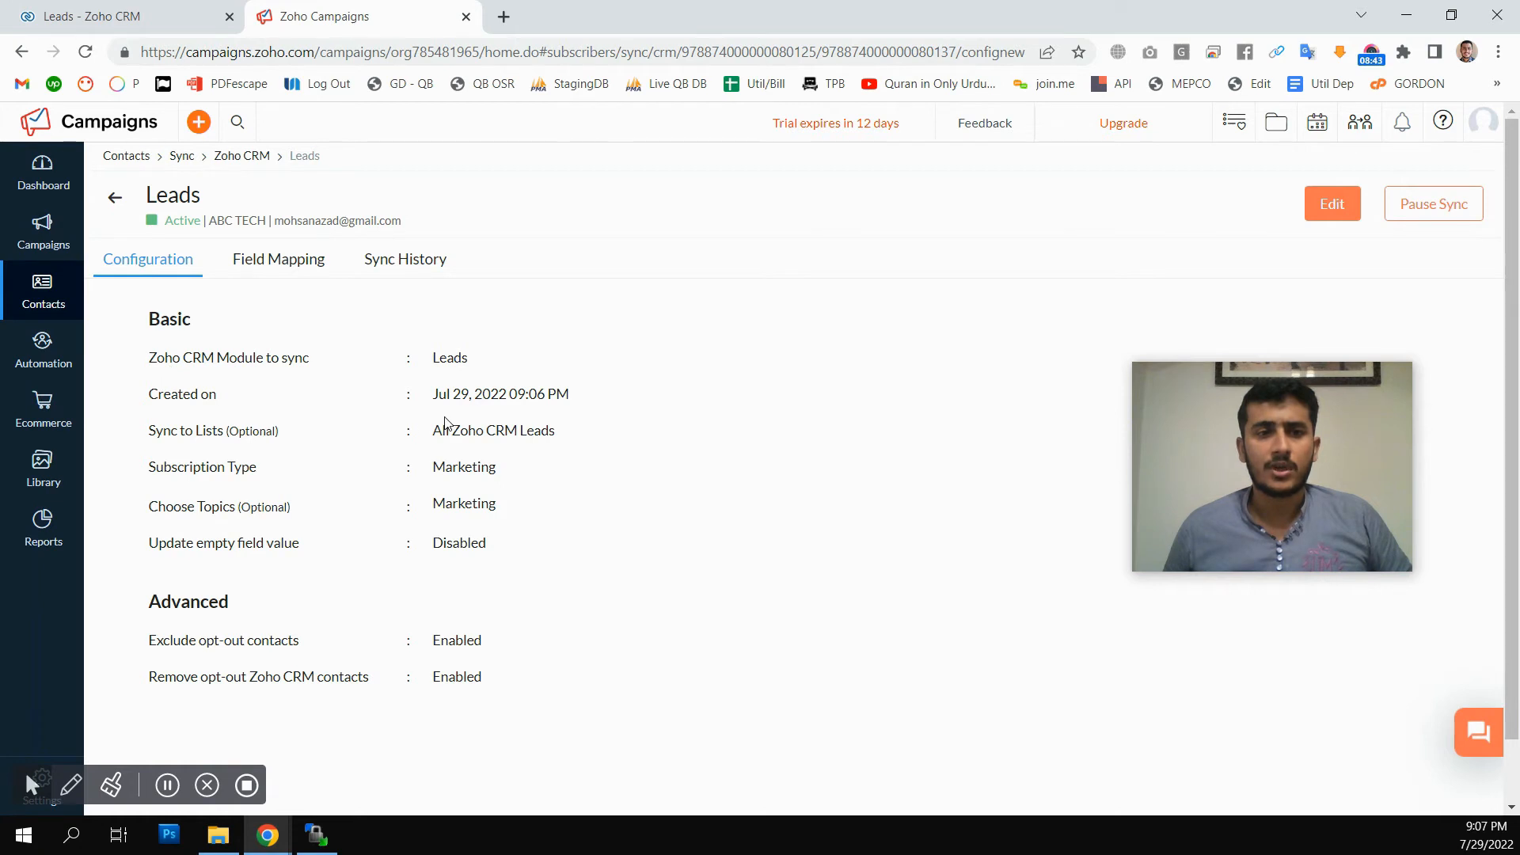
click(269, 261)
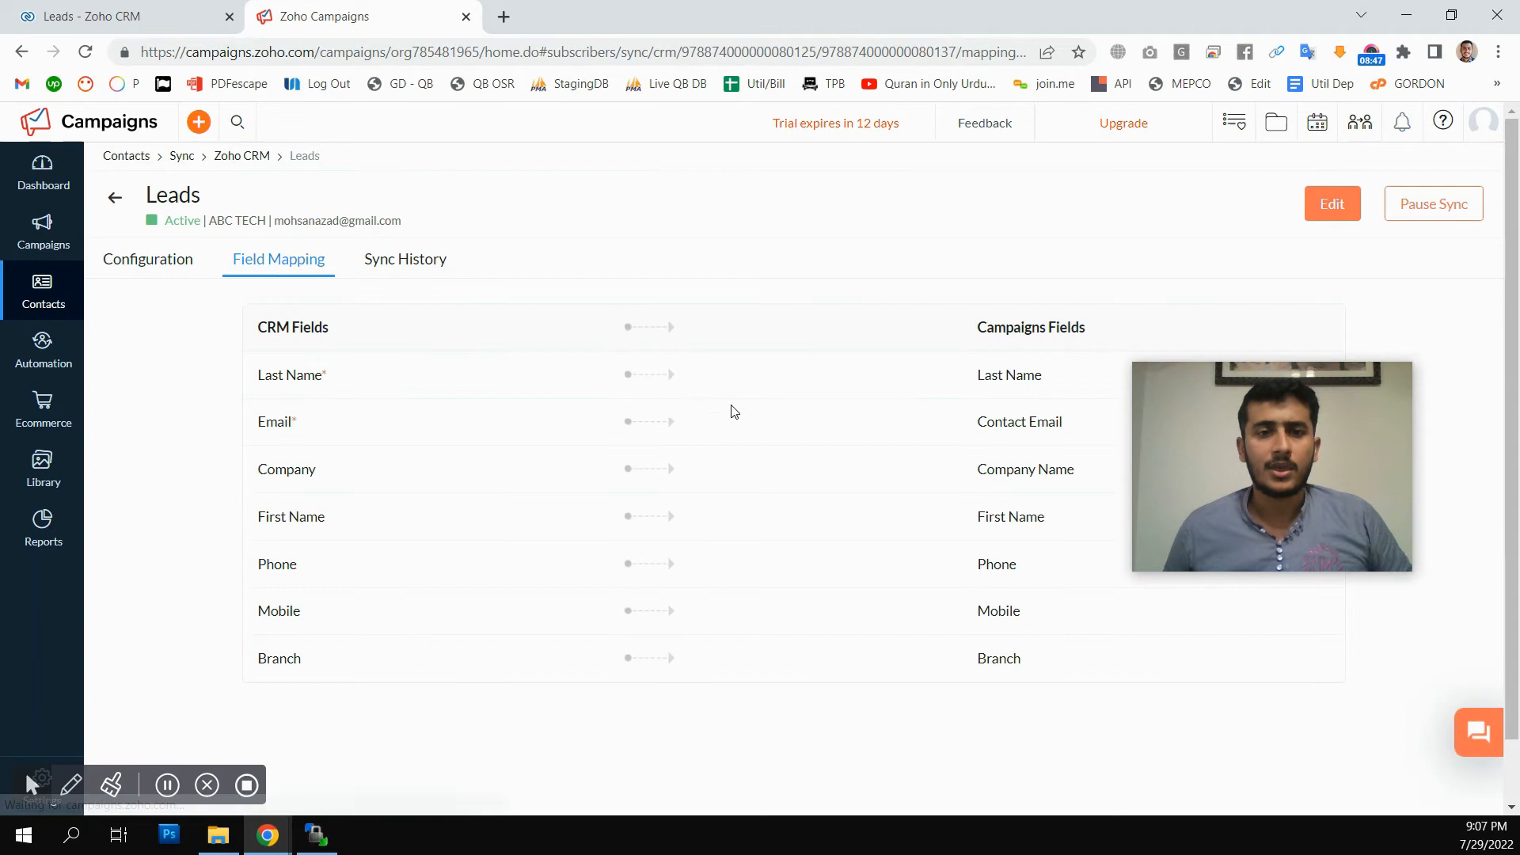
scroll(590, 459, down, 1)
scroll(590, 460, up, 1)
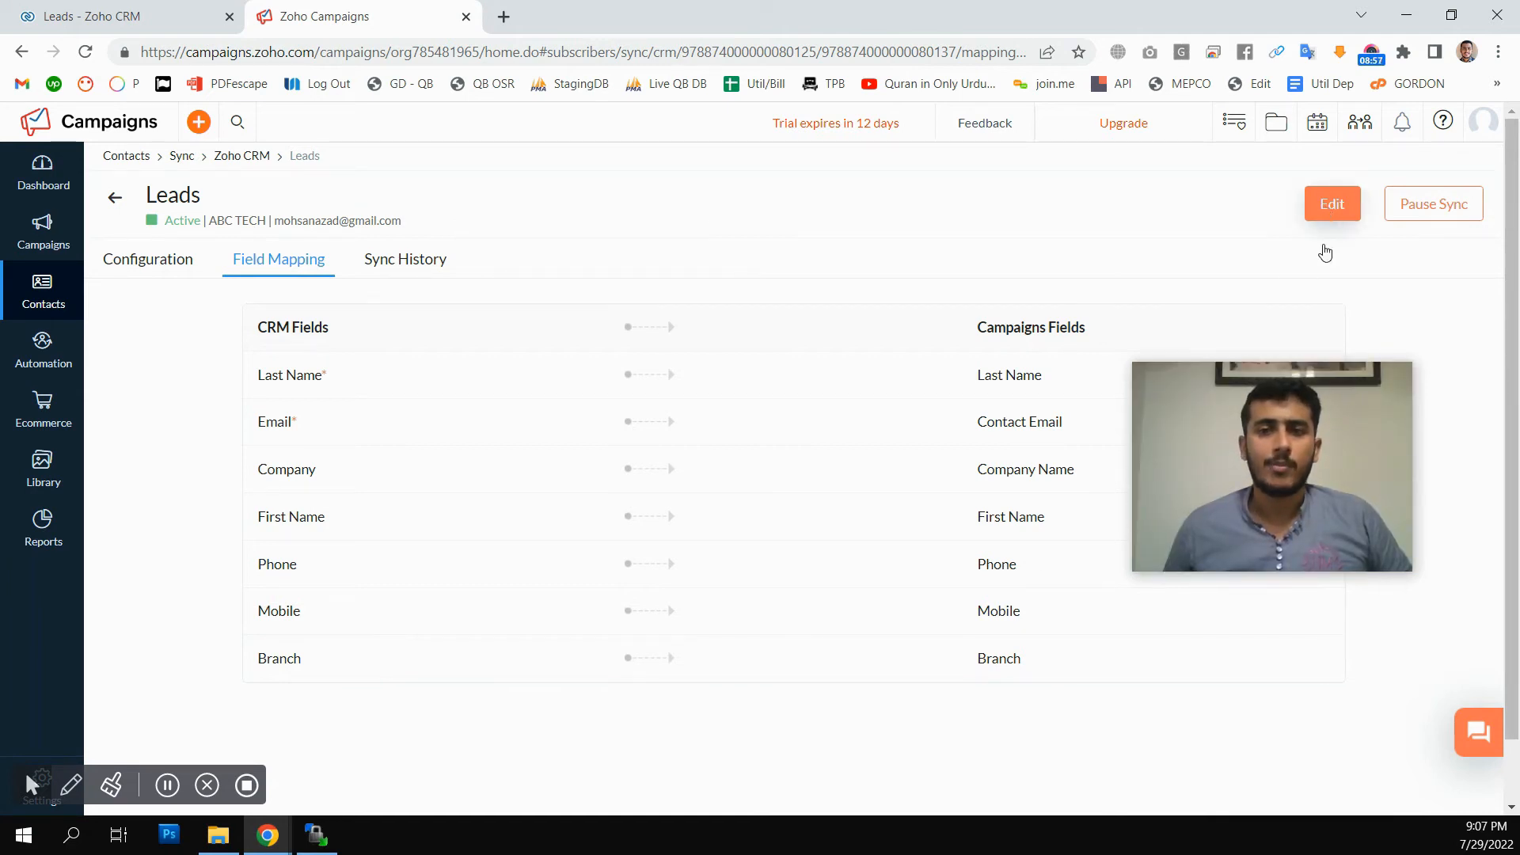
Check the total number of records listed in the Leads sync history.
click(391, 262)
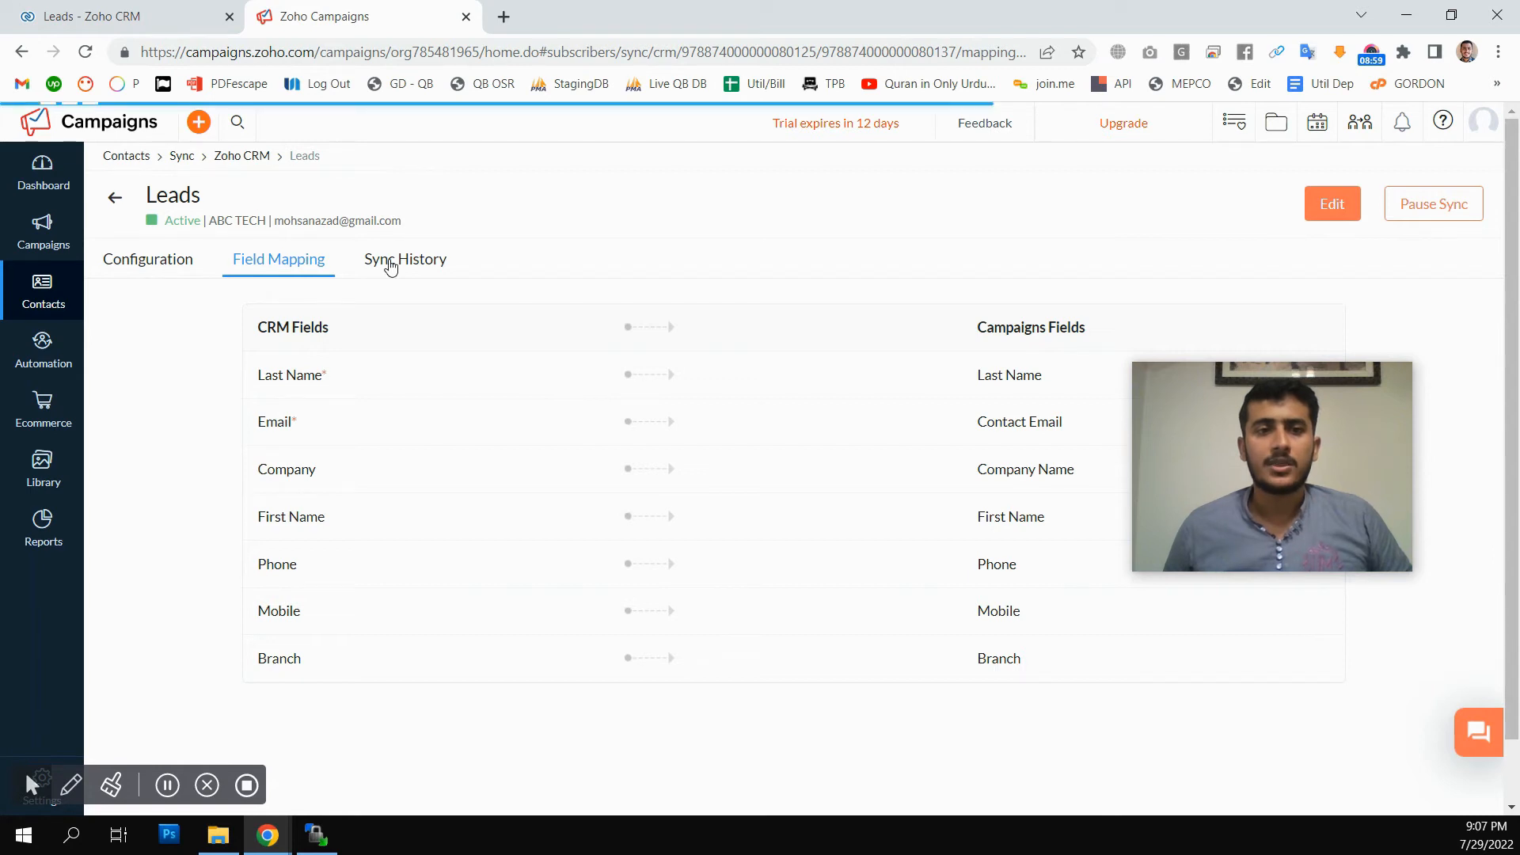
drag(1199, 404, 1141, 542)
drag(748, 372, 769, 377)
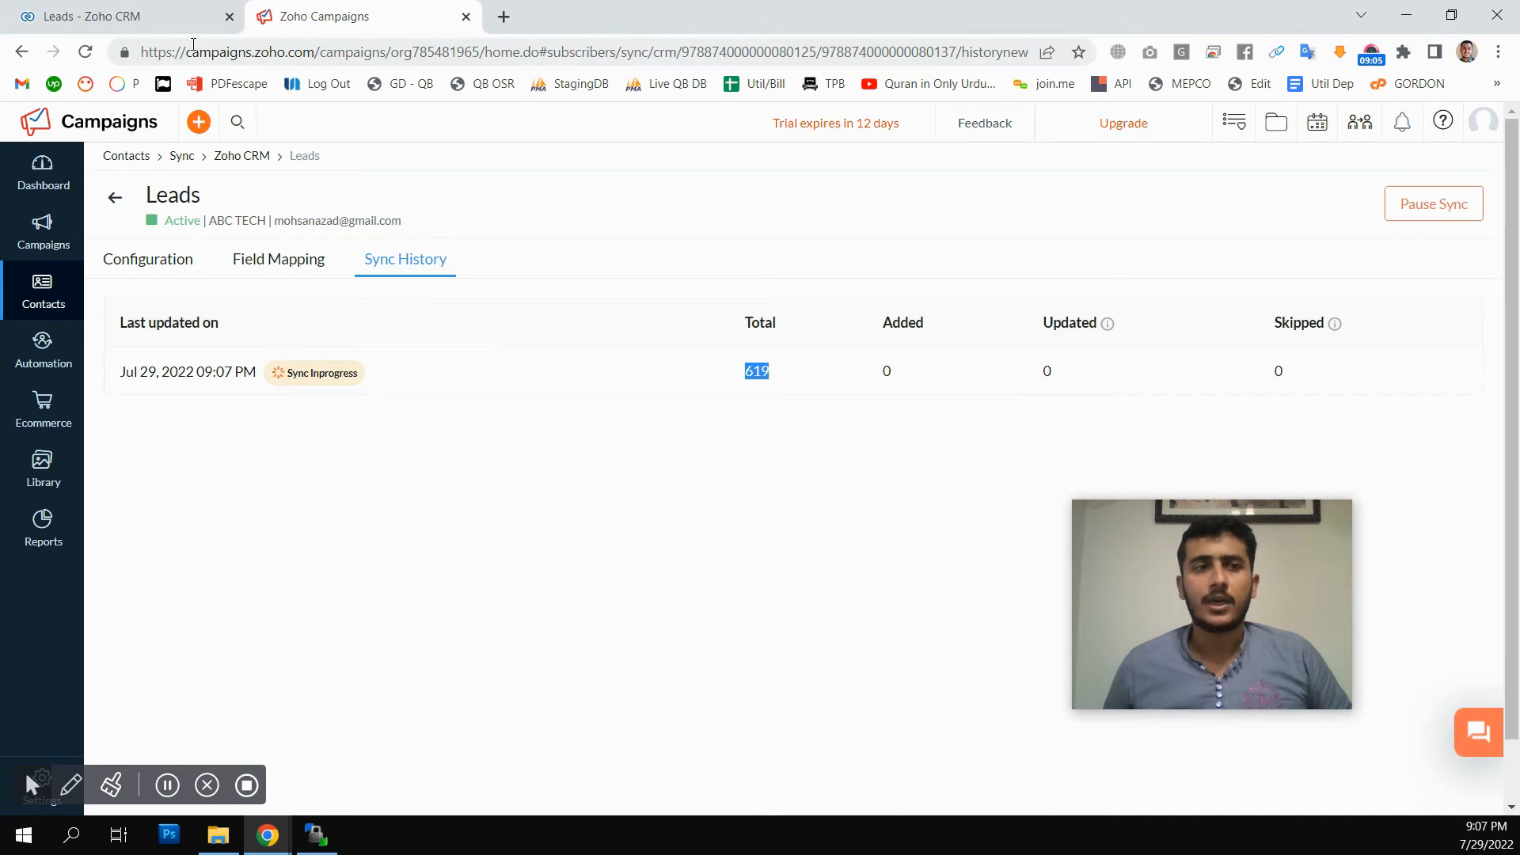
Switch to Zoho CRM and select all records in the All Leads view to check the lead count.
click(111, 16)
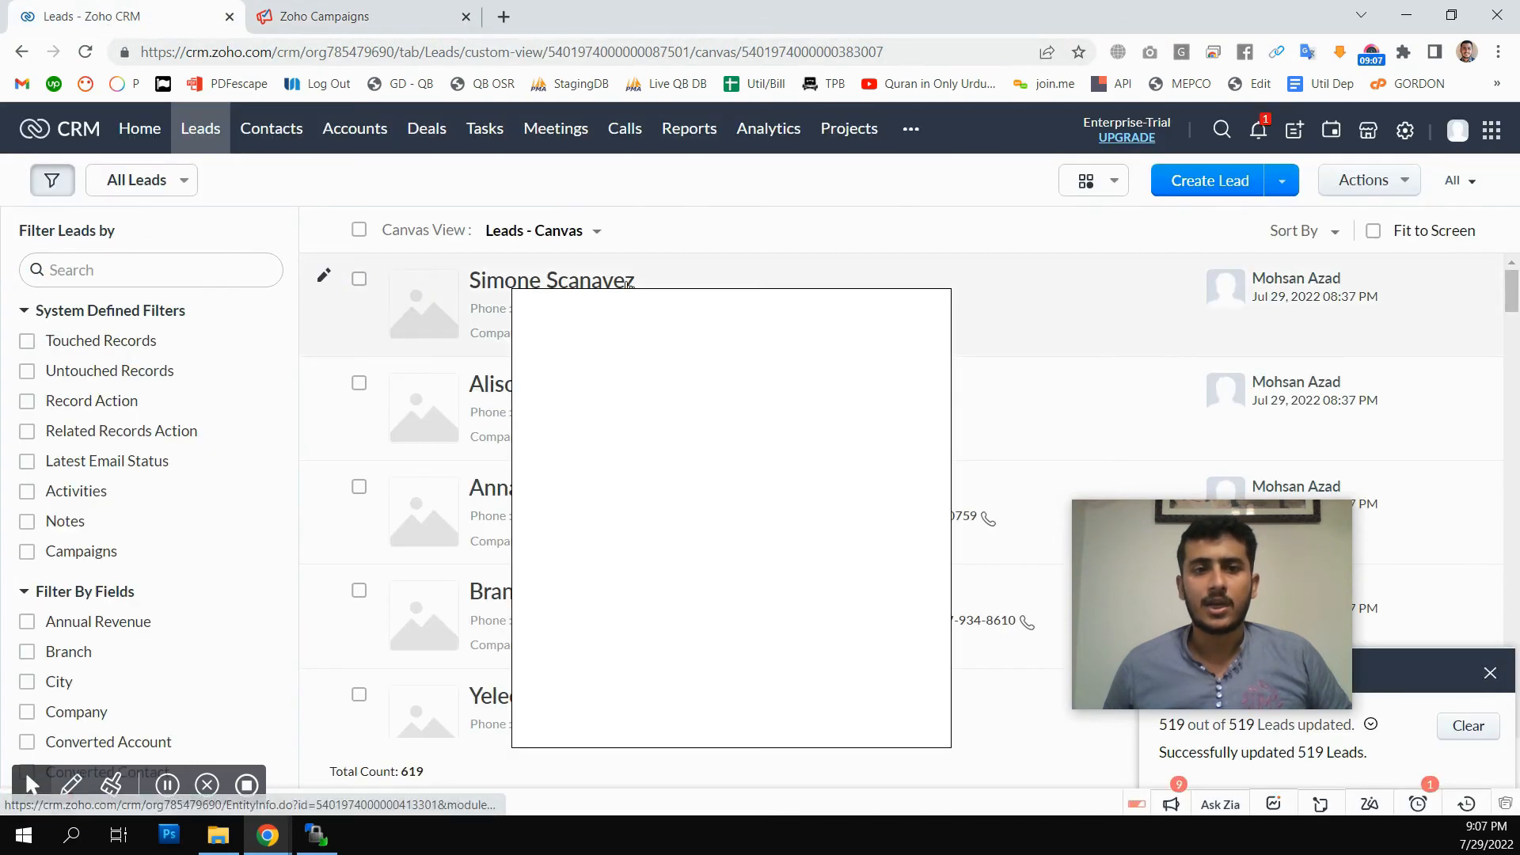
click(182, 193)
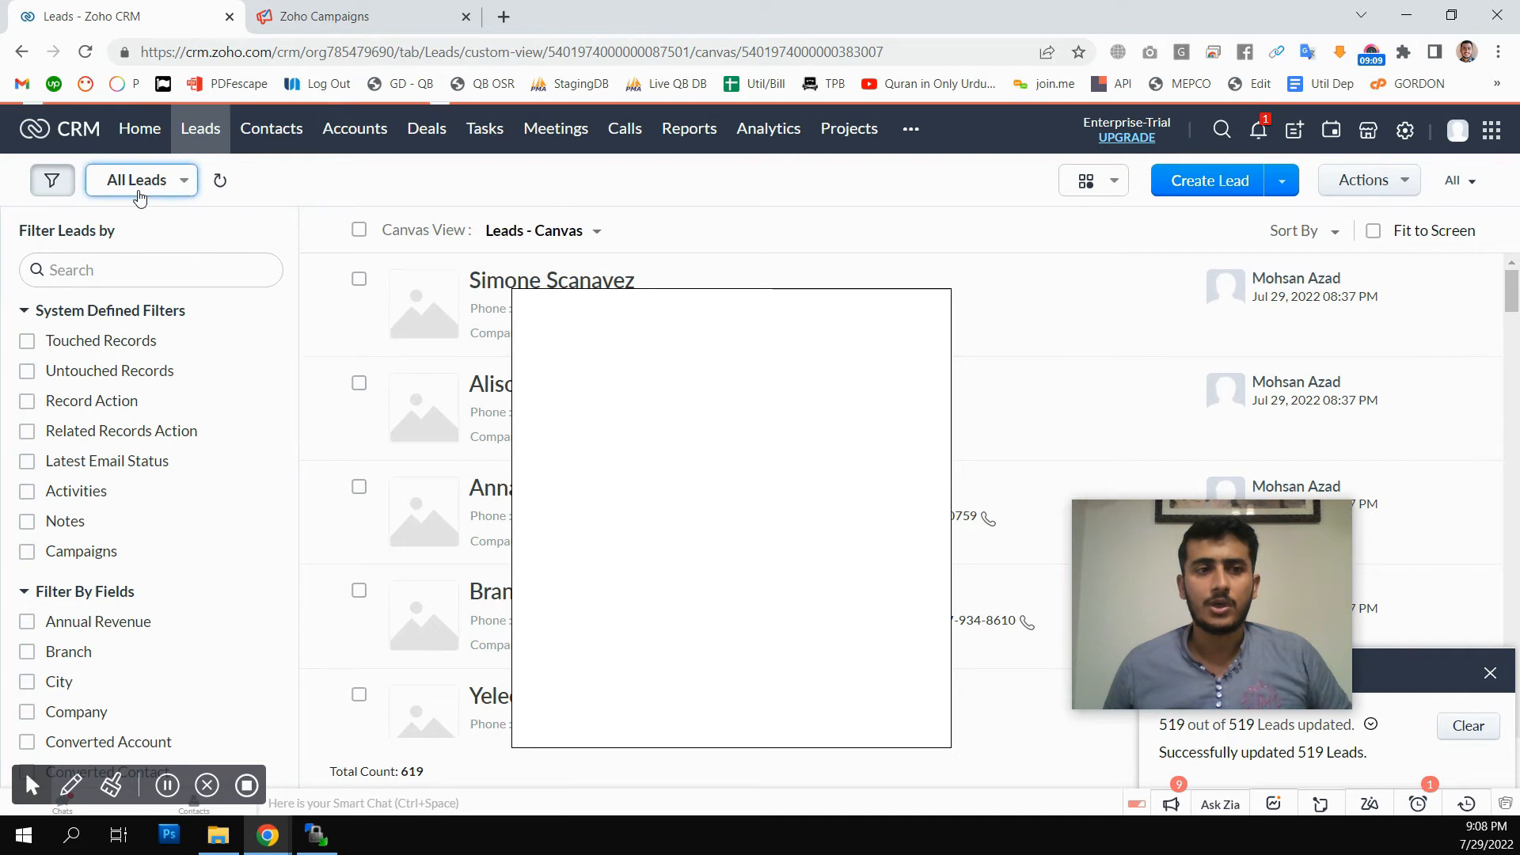
click(411, 199)
click(359, 230)
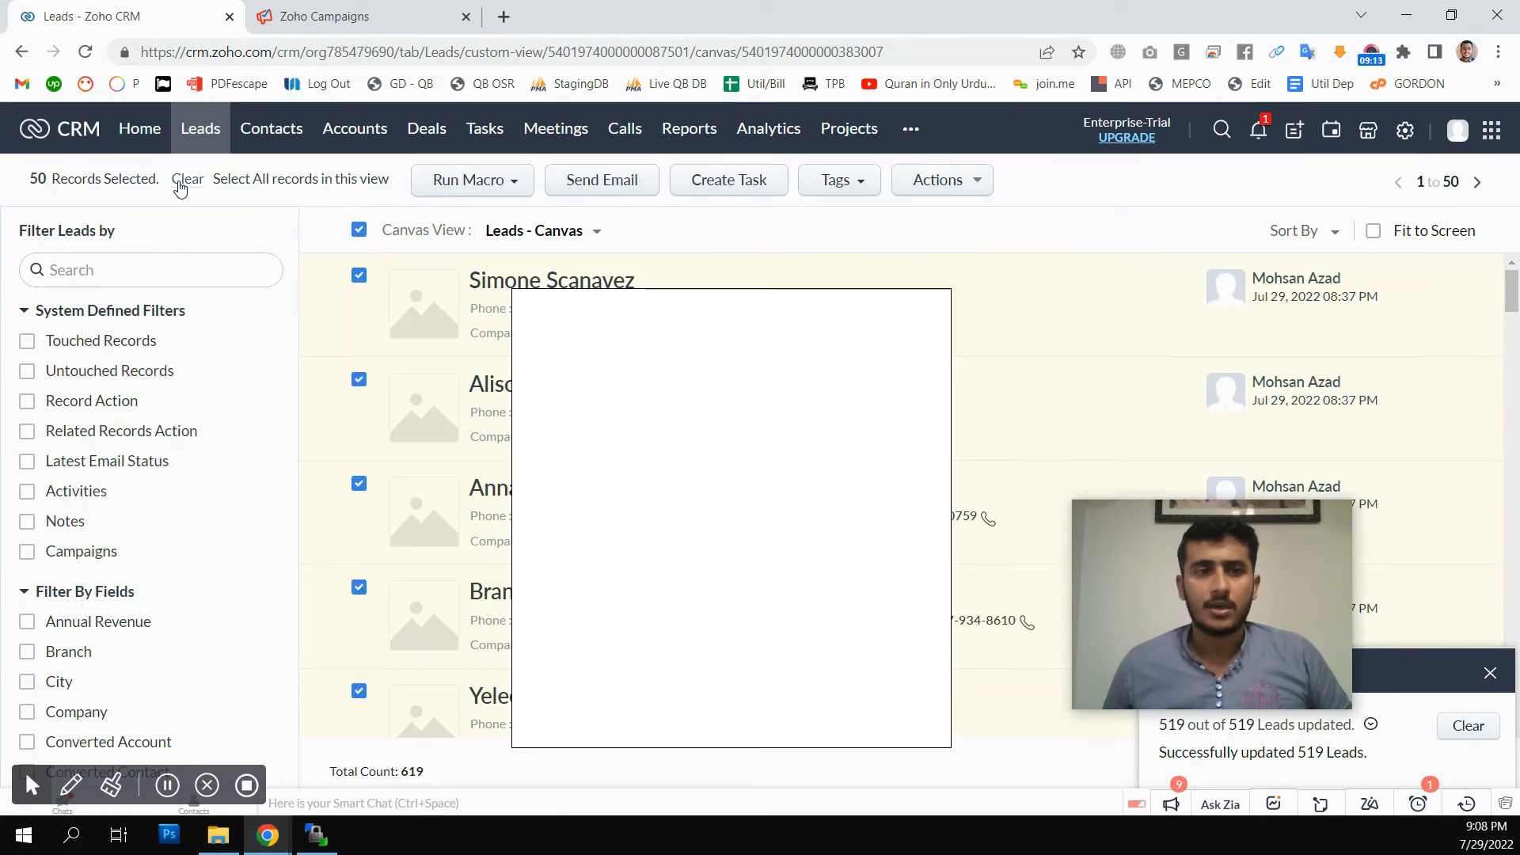
click(259, 180)
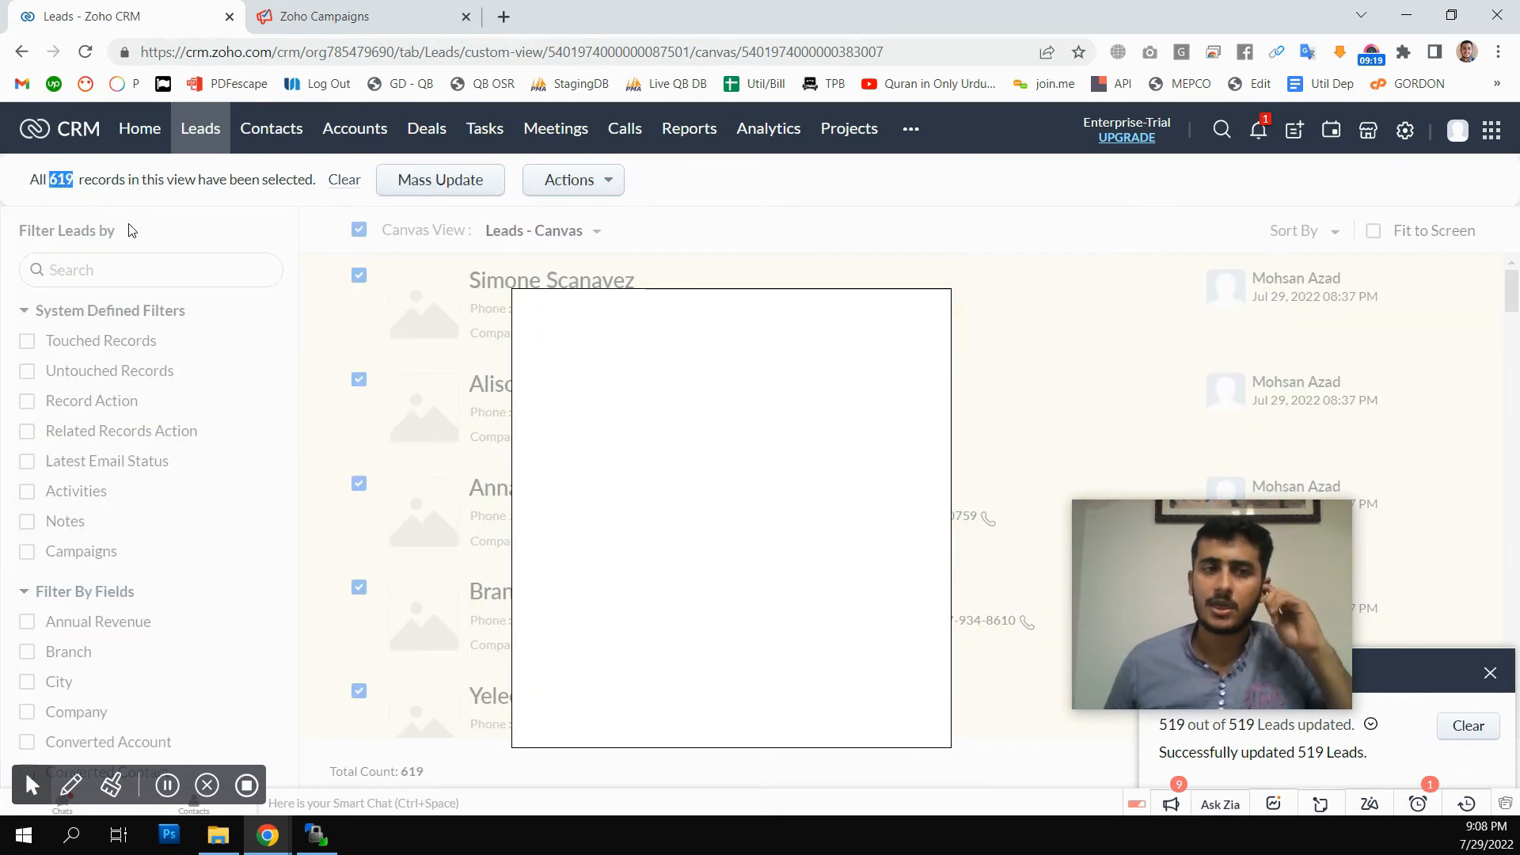
Return to Zoho Campaigns and reload the Leads sync history to check the added, updated and skipped records.
click(380, 18)
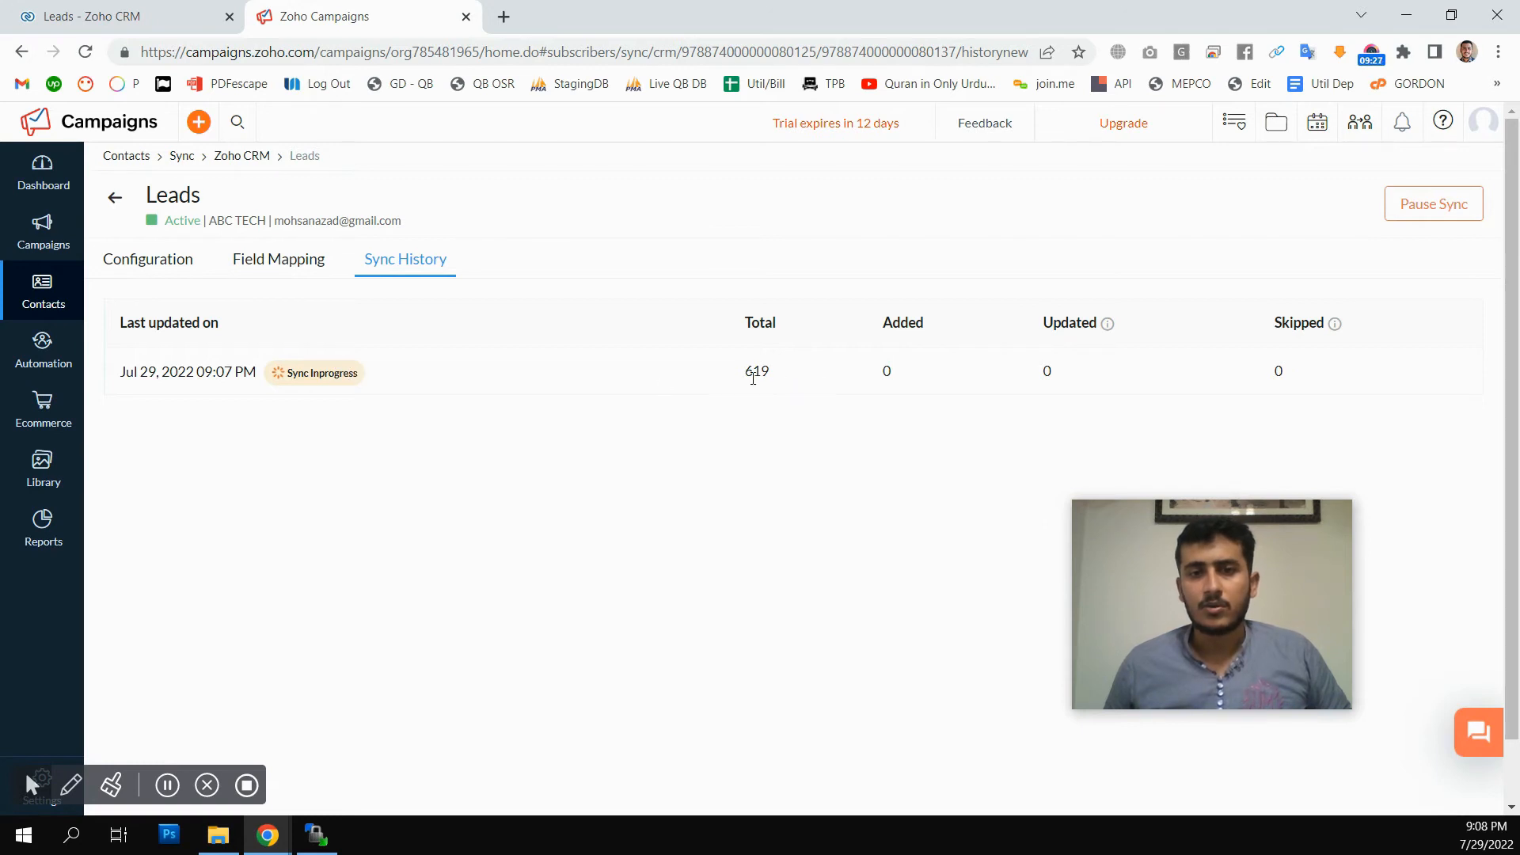
drag(745, 372, 774, 383)
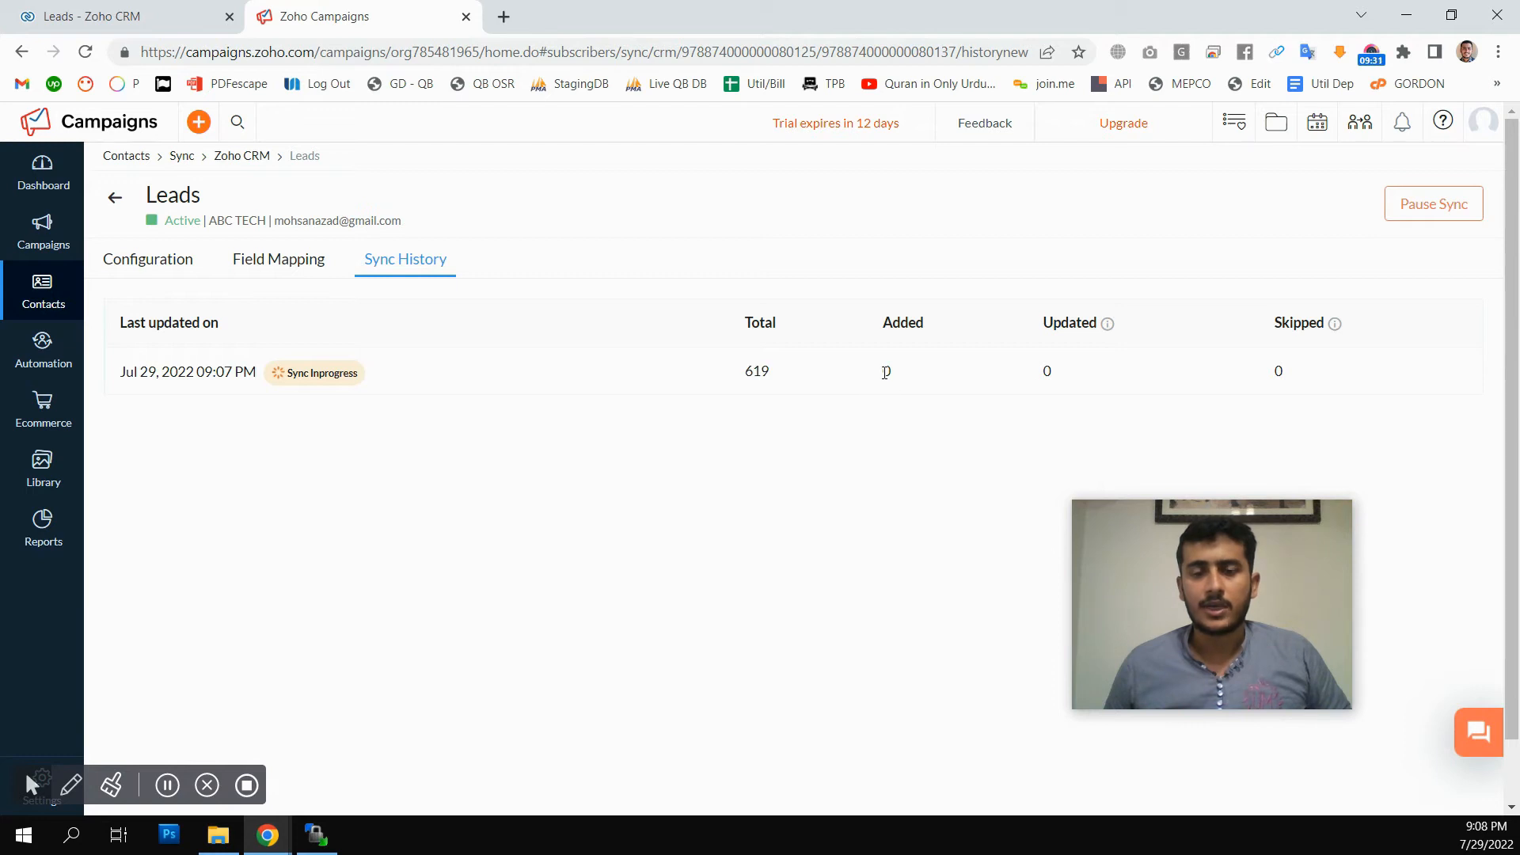
click(408, 429)
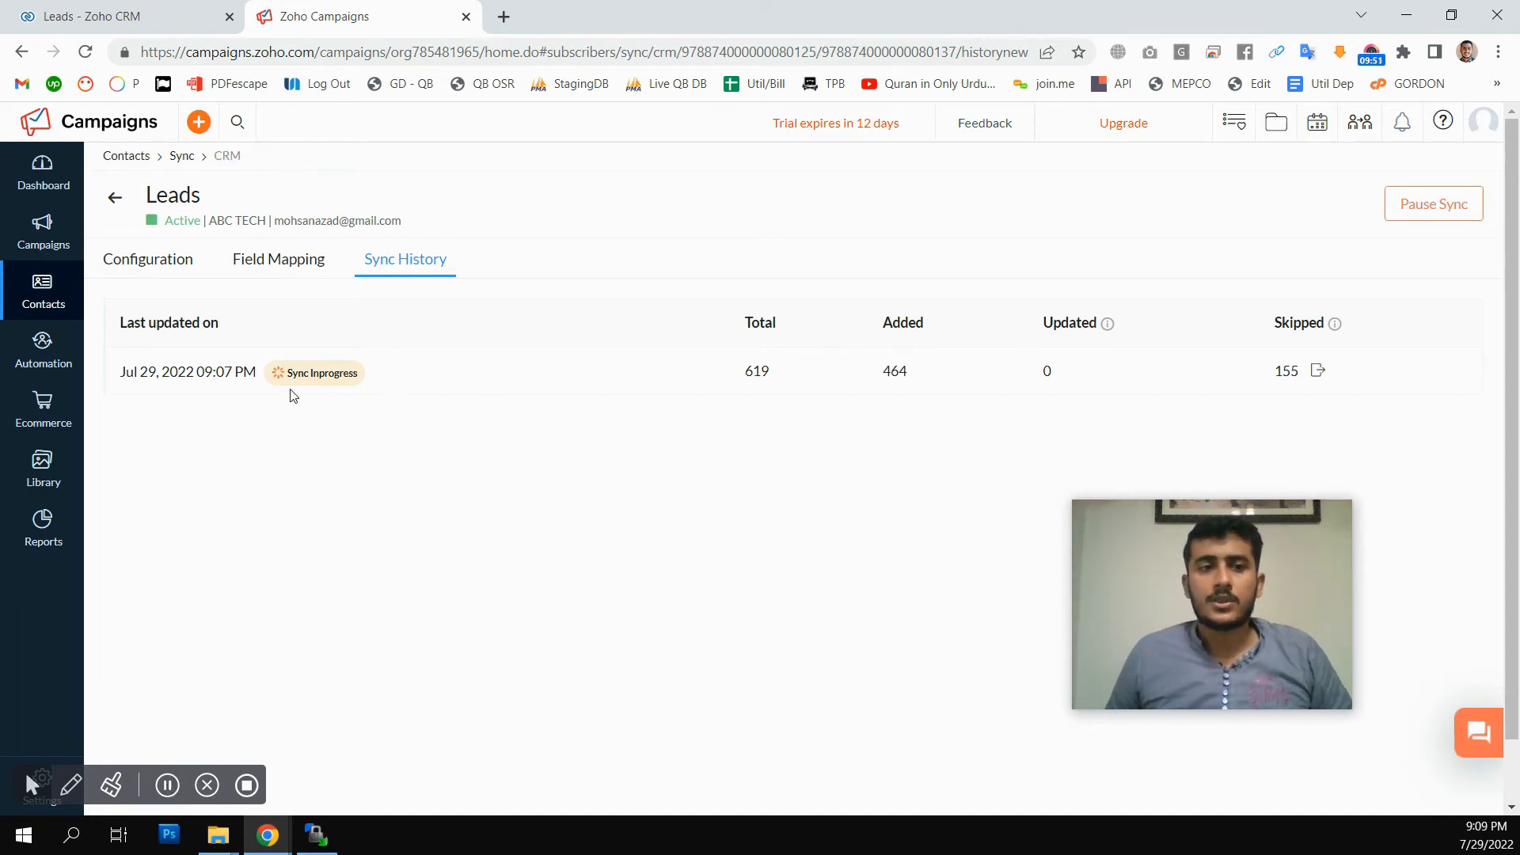
click(84, 54)
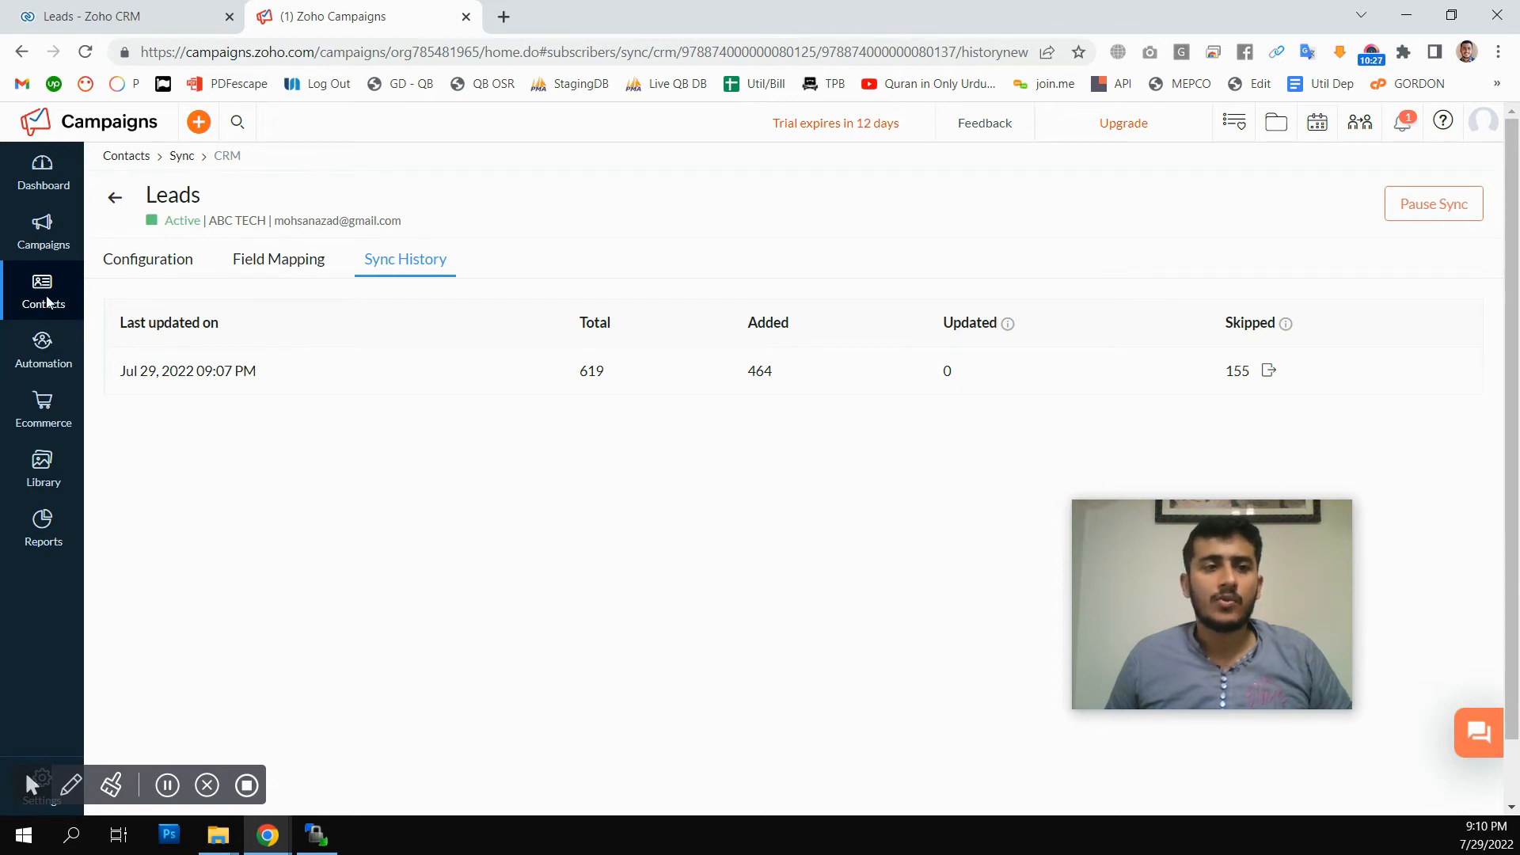
Open the All Zoho CRM Leads list from the managed lists and review its summary and synced contacts.
mouse_move(46, 301)
click(136, 341)
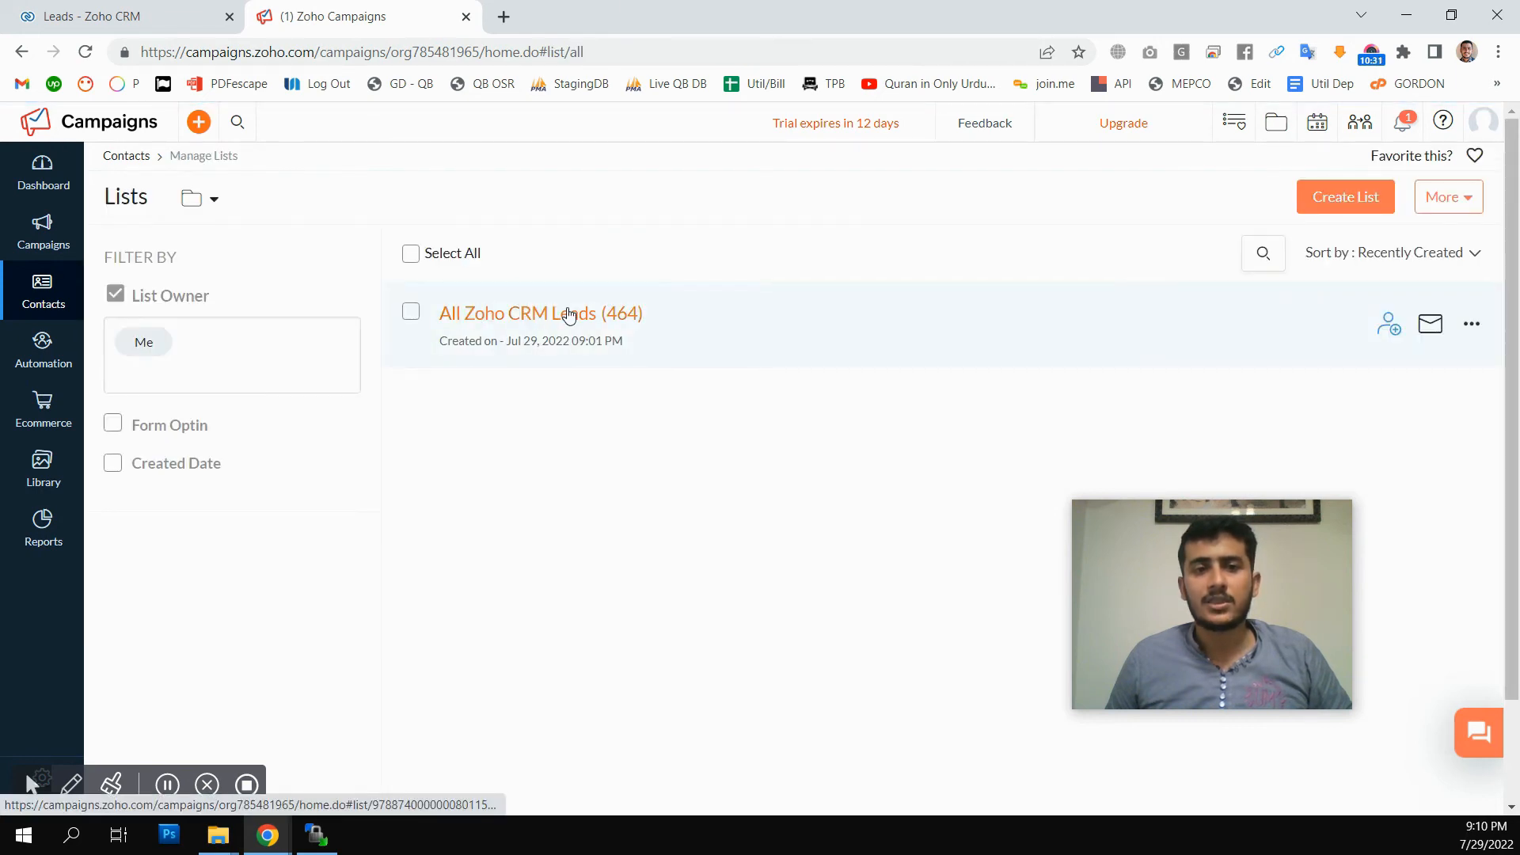
click(521, 315)
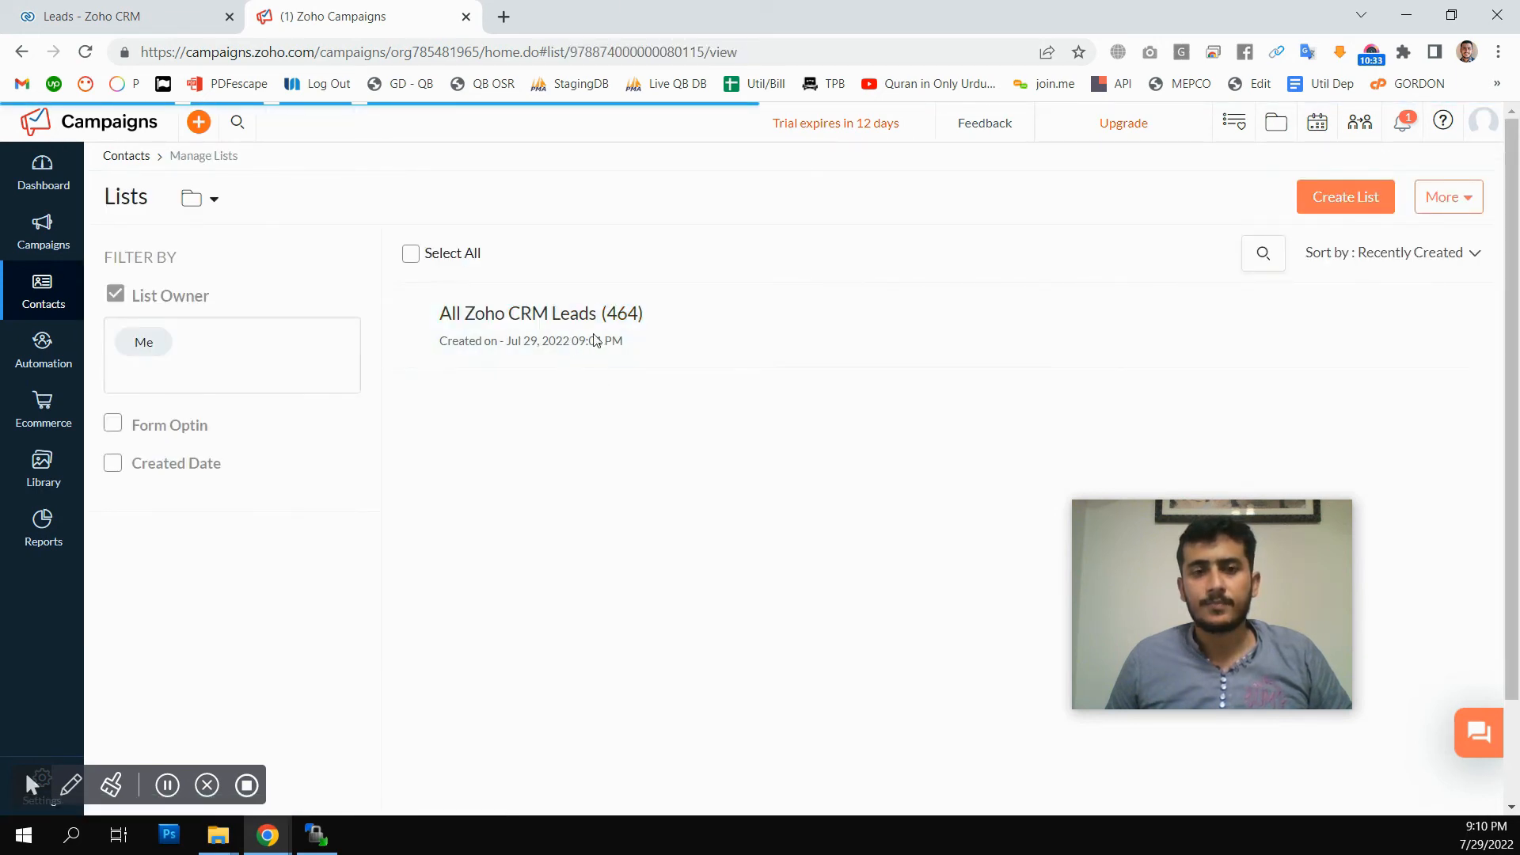
scroll(491, 431, down, 3)
scroll(478, 434, up, 3)
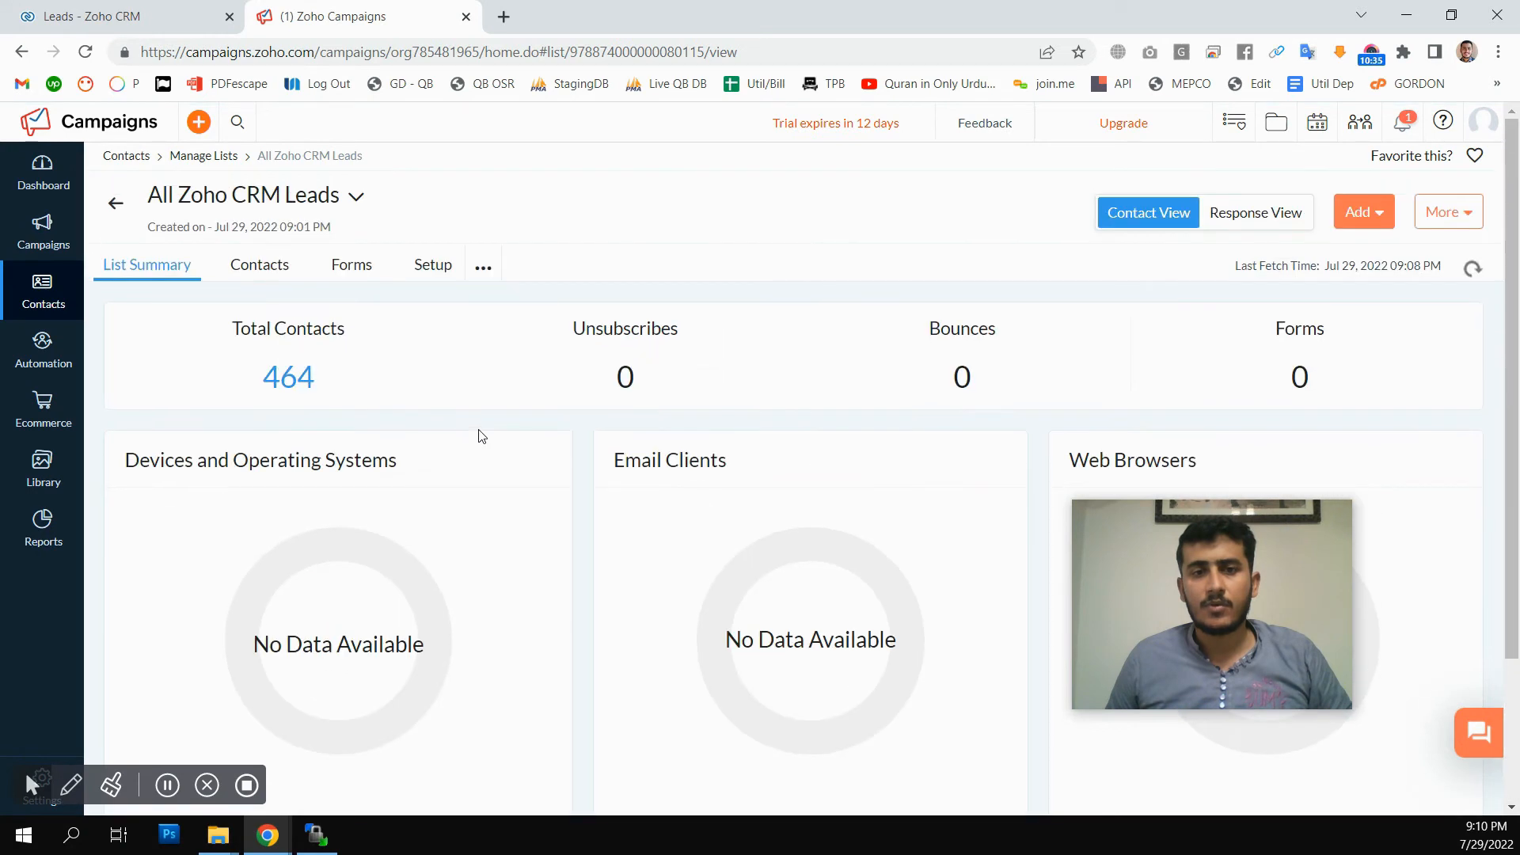
click(262, 272)
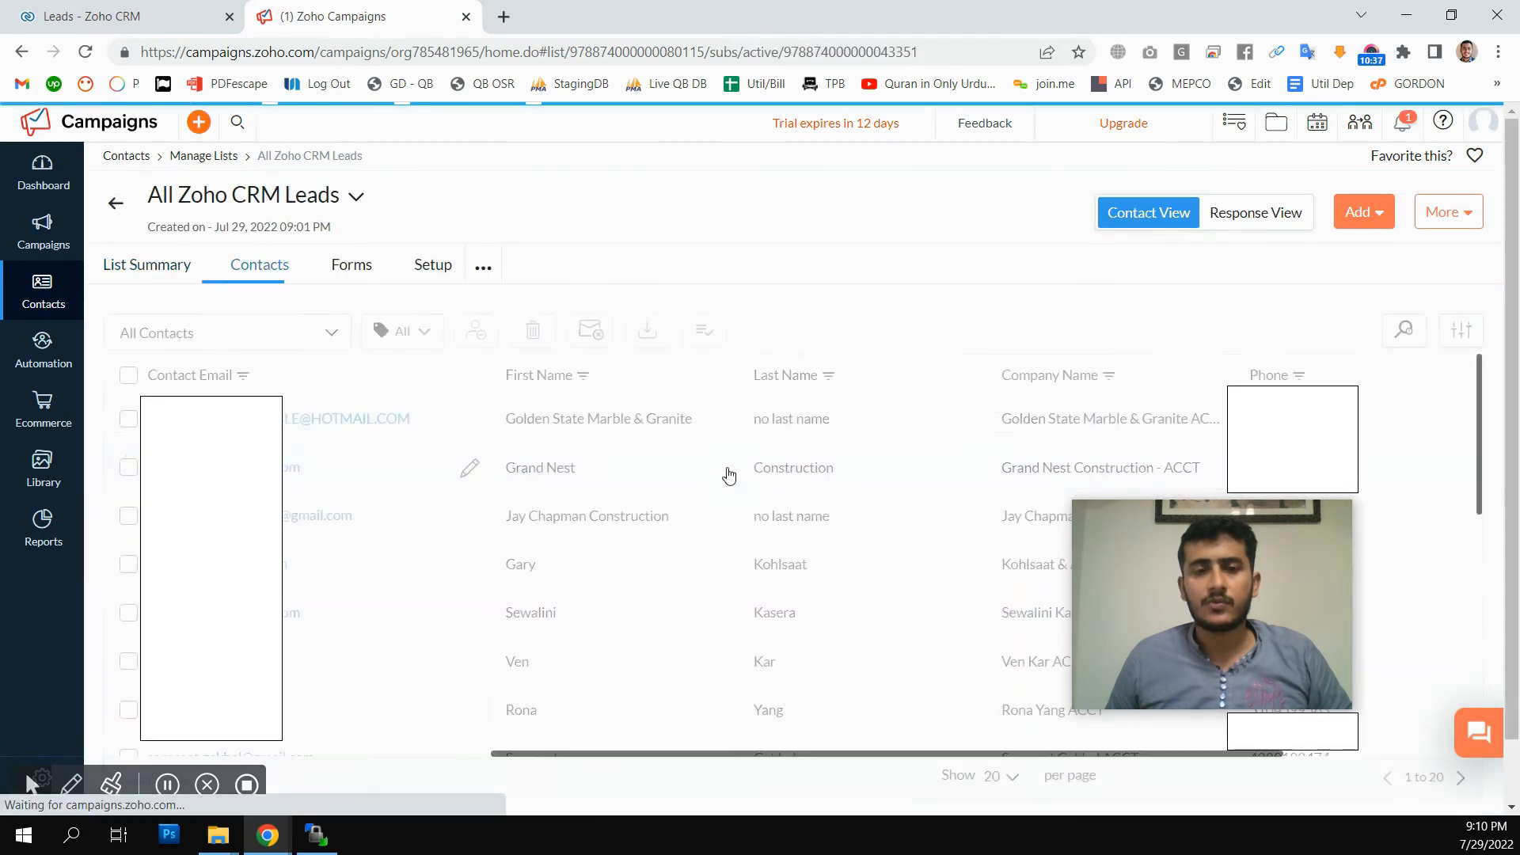
scroll(627, 460, down, 2)
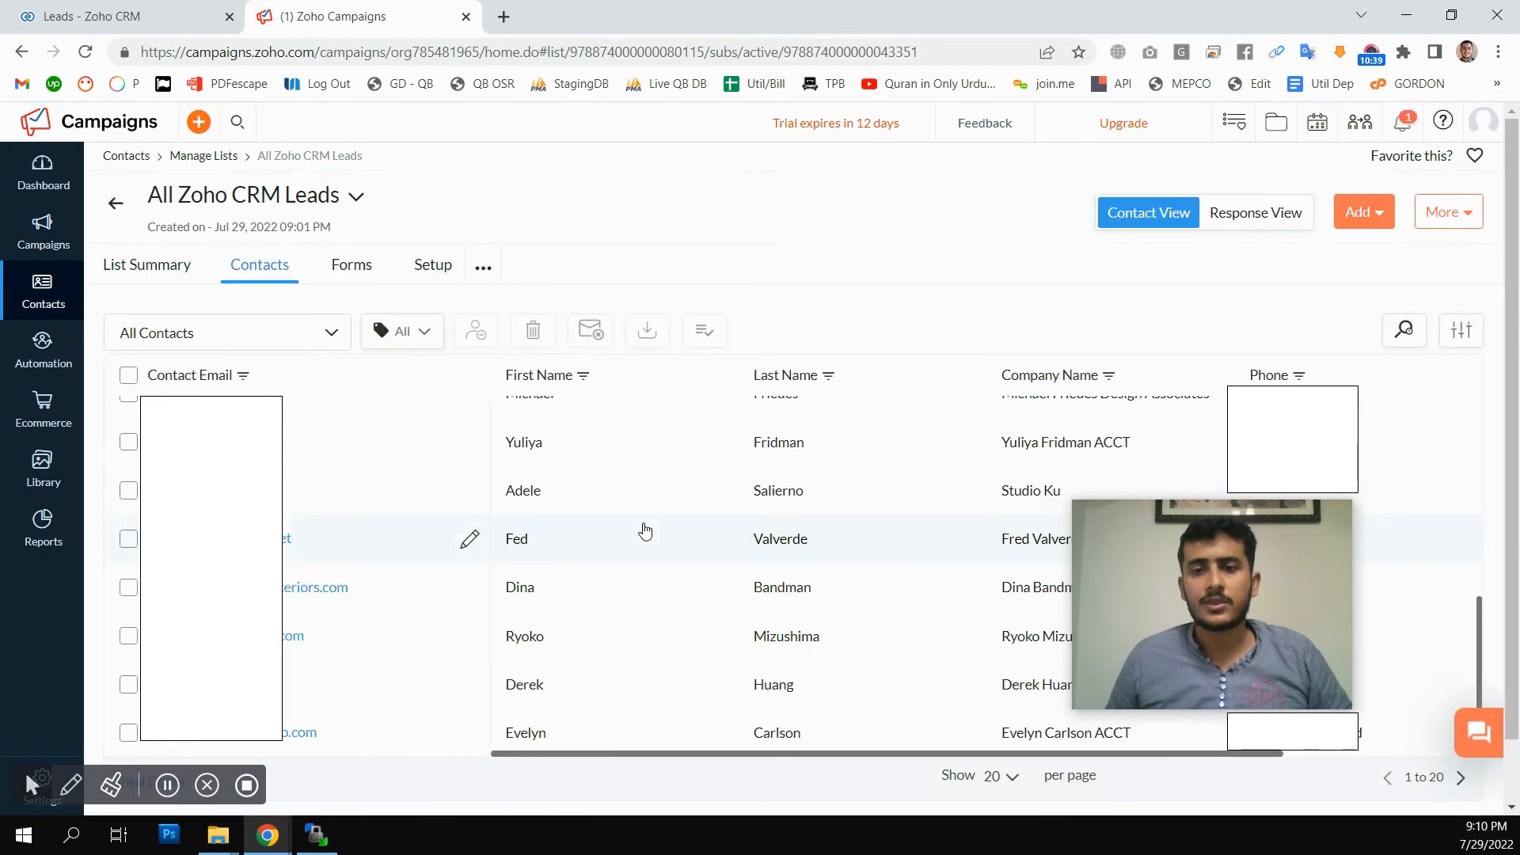
scroll(646, 531, up, 5)
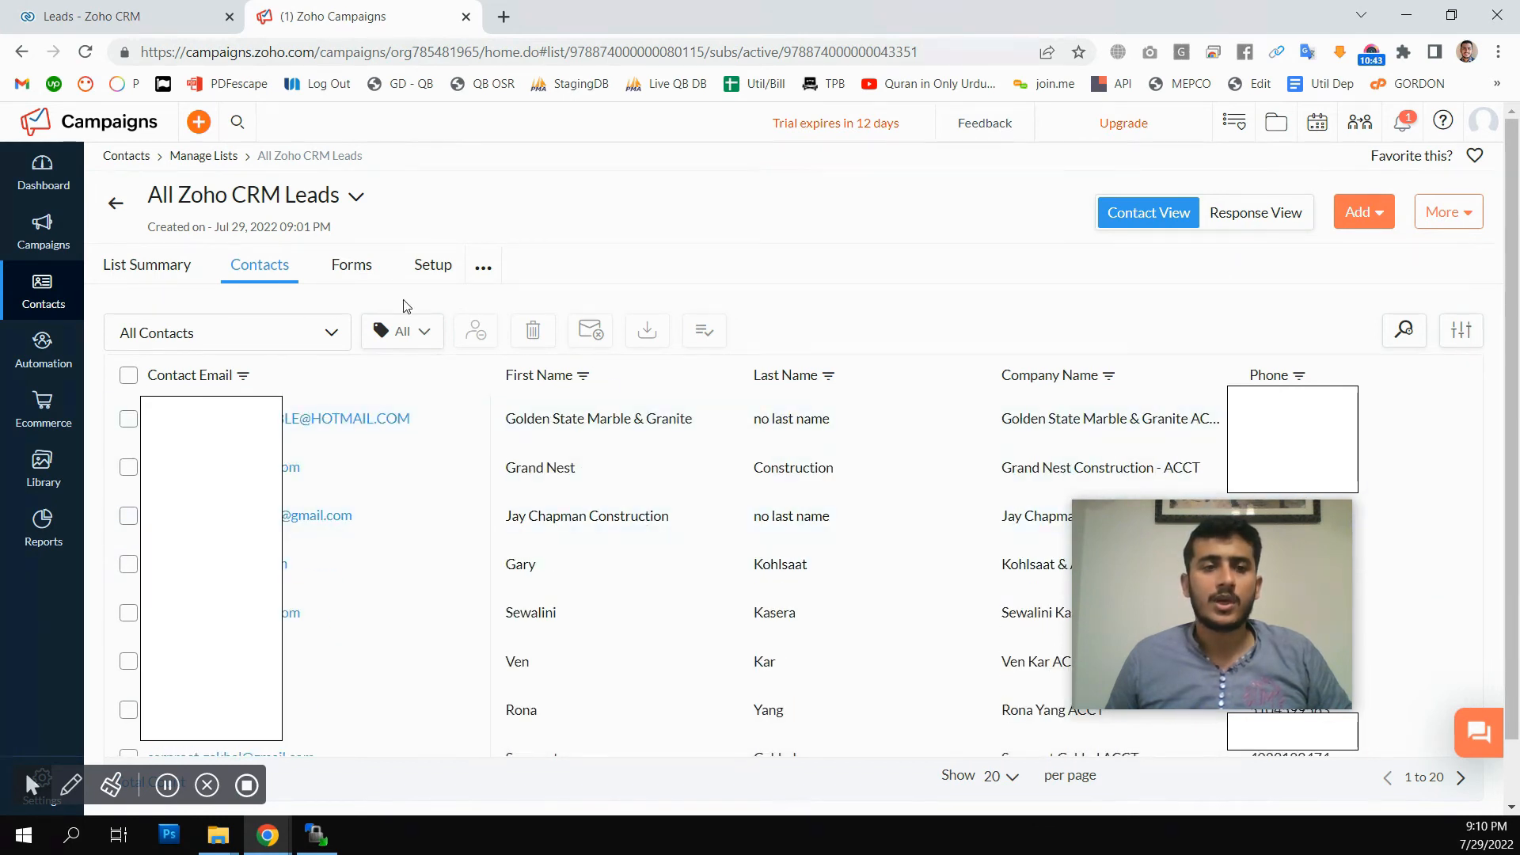
Create a new contact list named All Zoho Contacts from the managed lists.
mouse_move(33, 301)
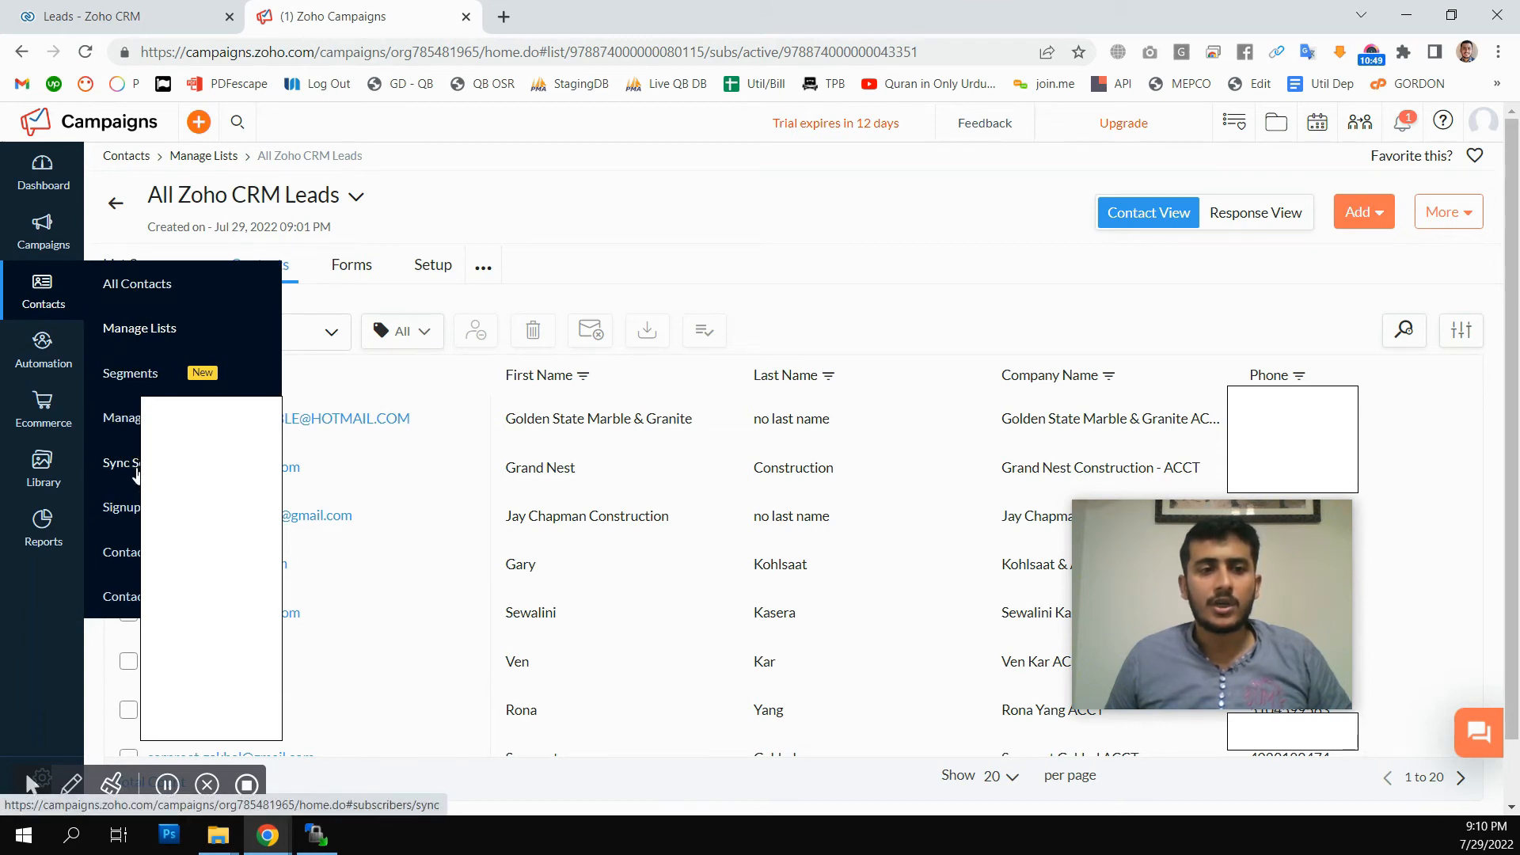
click(135, 334)
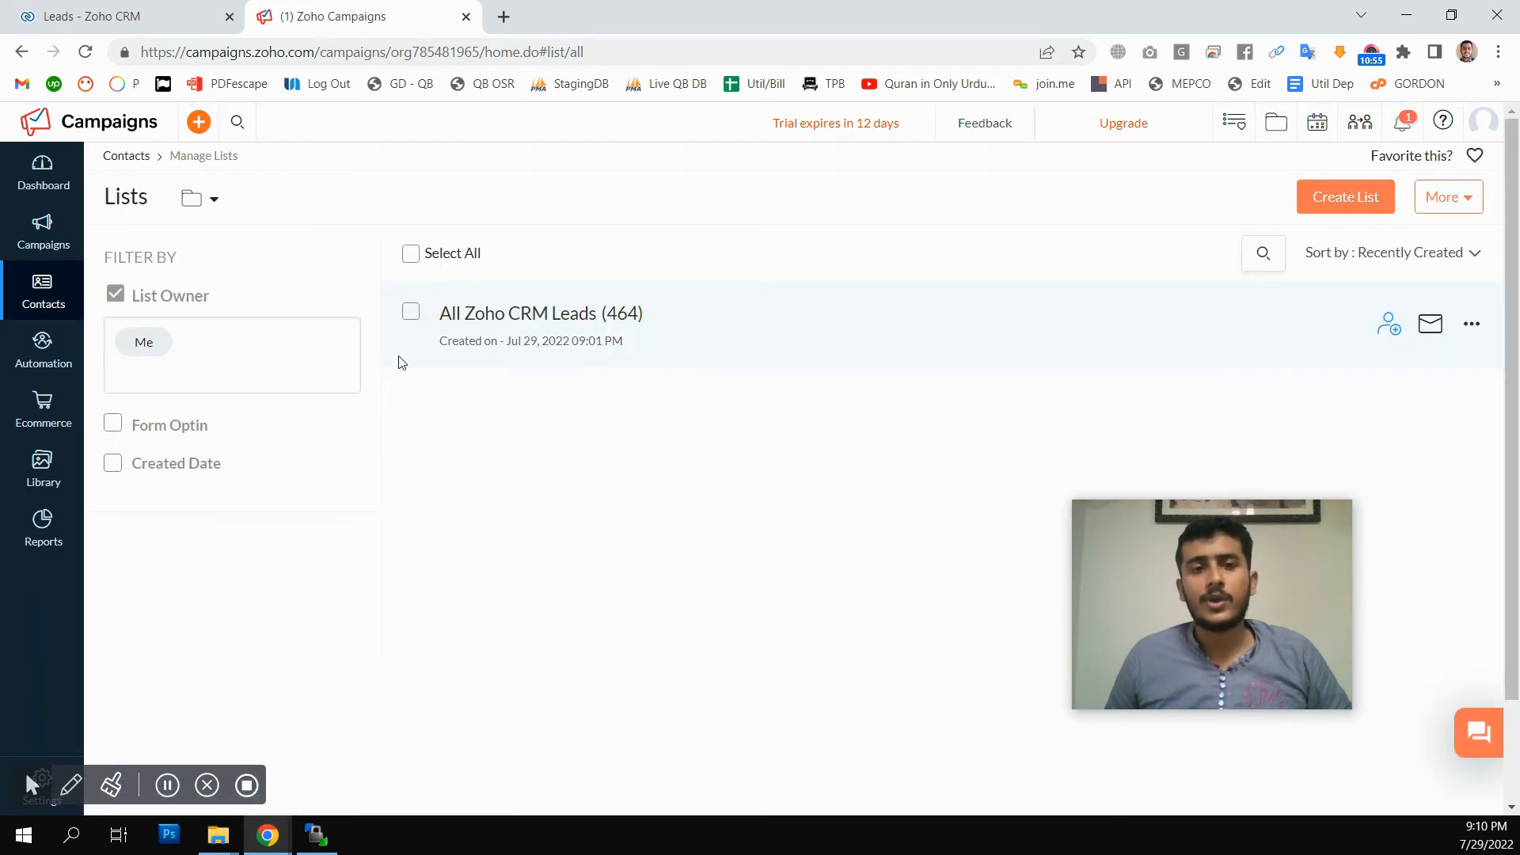
click(1346, 198)
click(570, 230)
text(All Zoho Contacts)
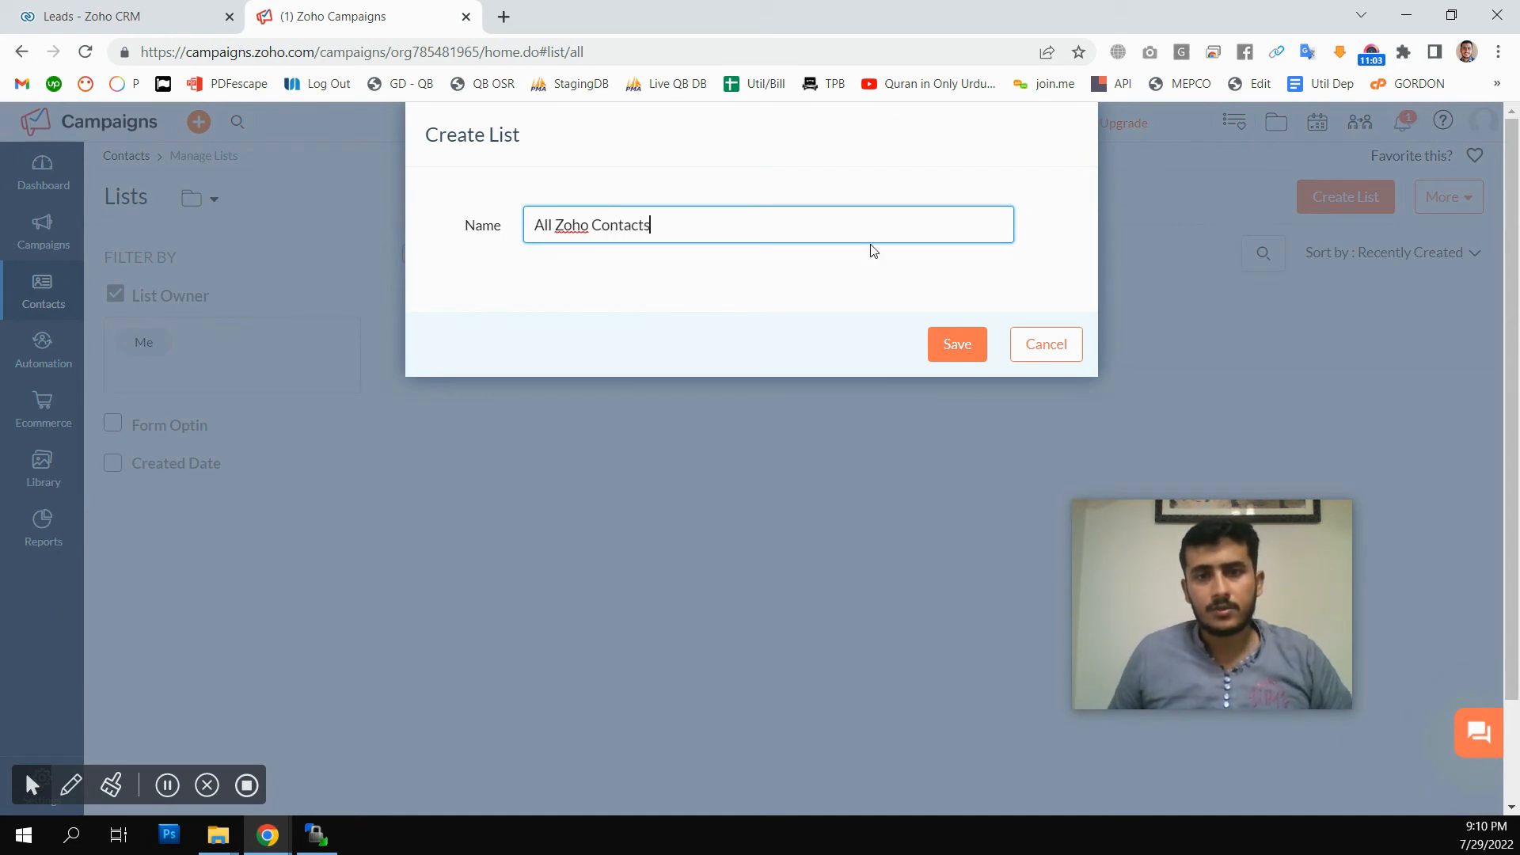
click(953, 346)
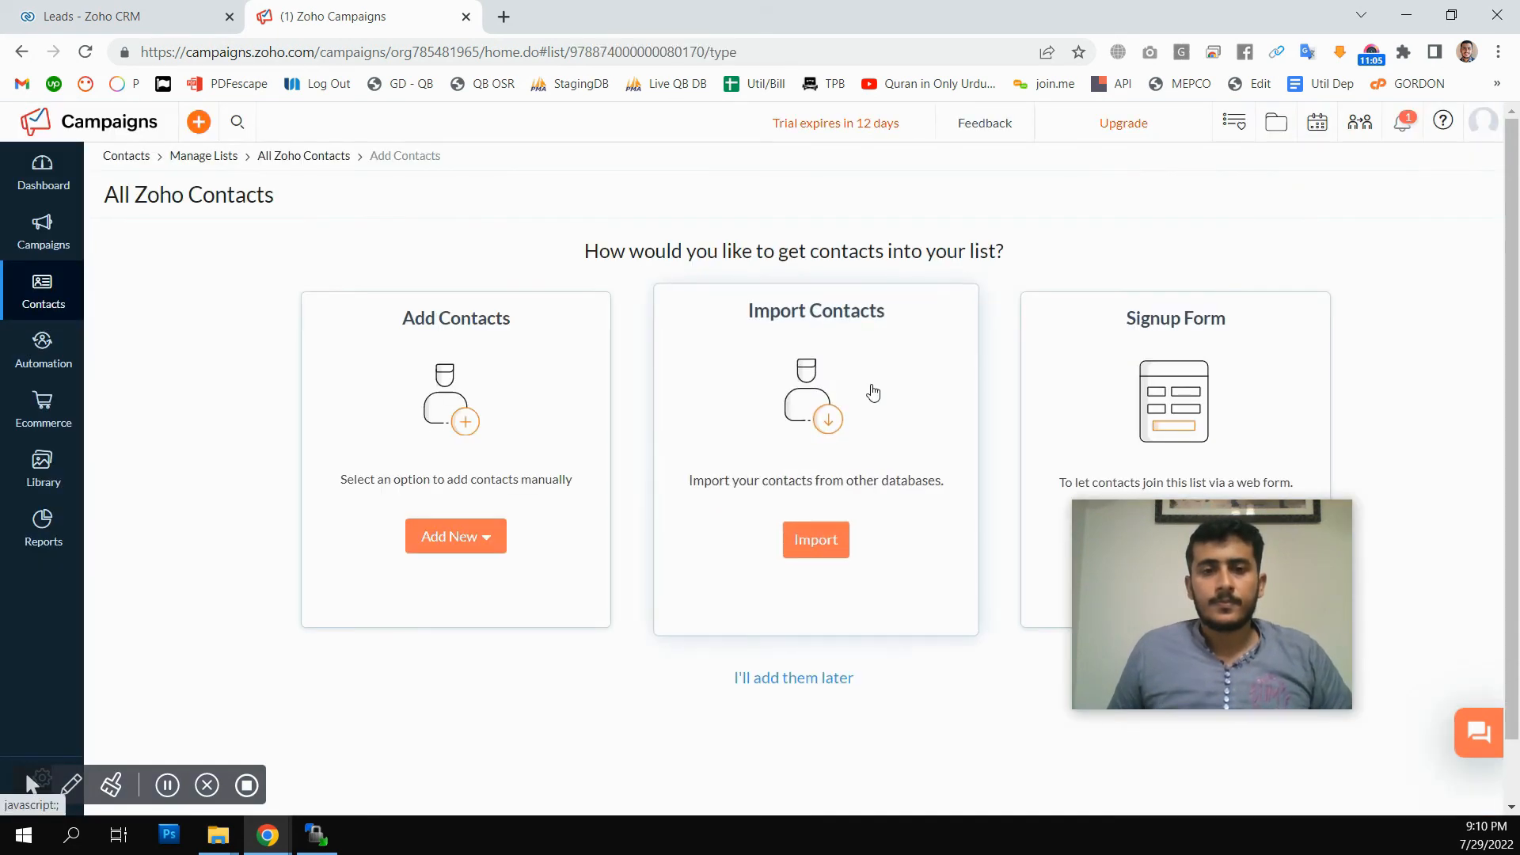
Review the manual, import and signup form options for getting contacts into the All Zoho Contacts list.
scroll(506, 485, down, 1)
drag(1166, 548, 1199, 651)
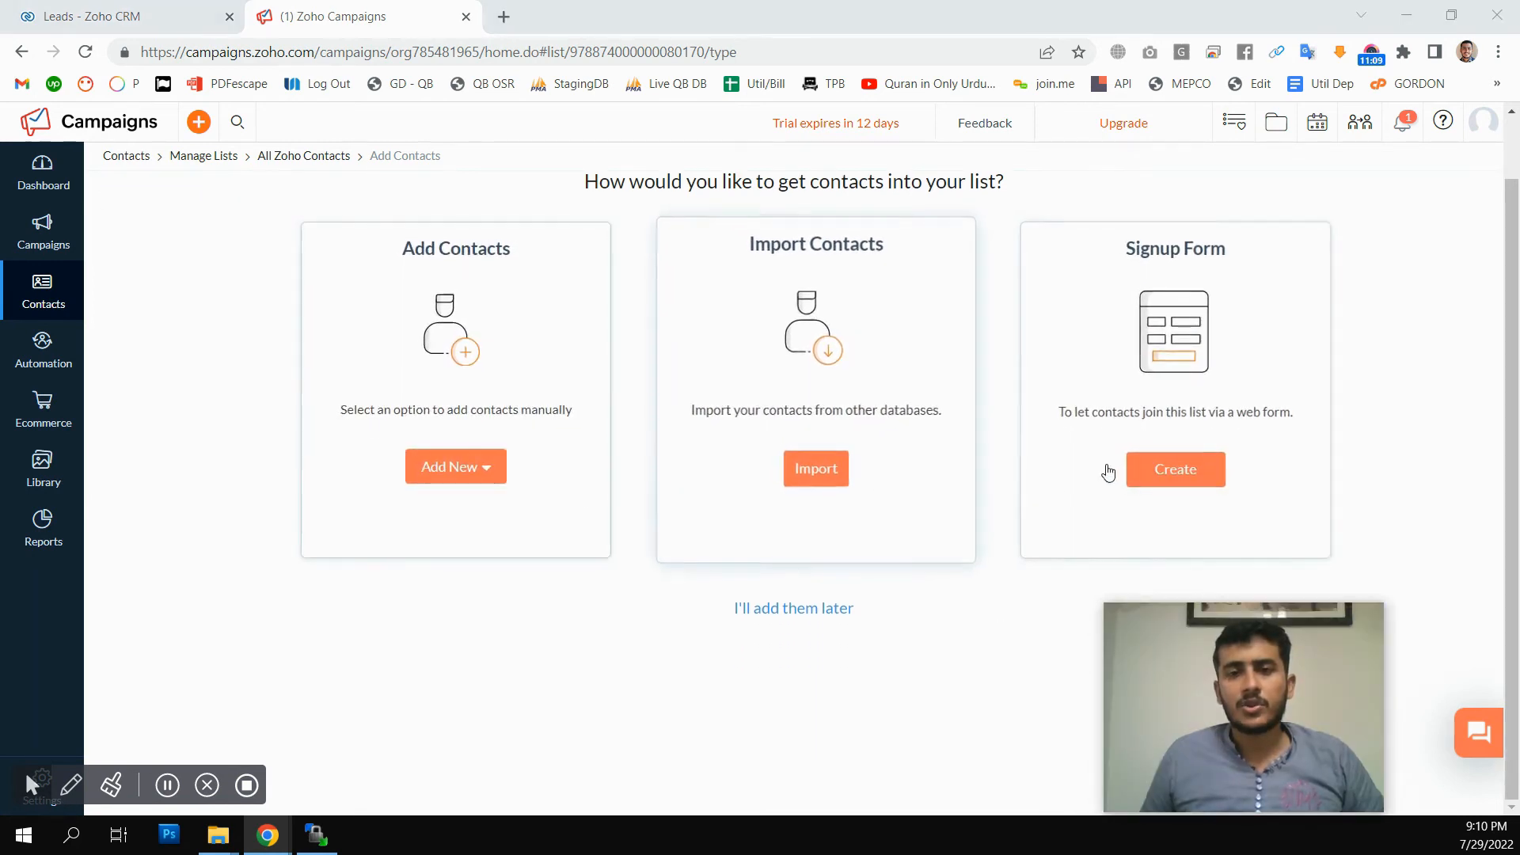
scroll(1367, 407, up, 1)
scroll(1371, 409, down, 1)
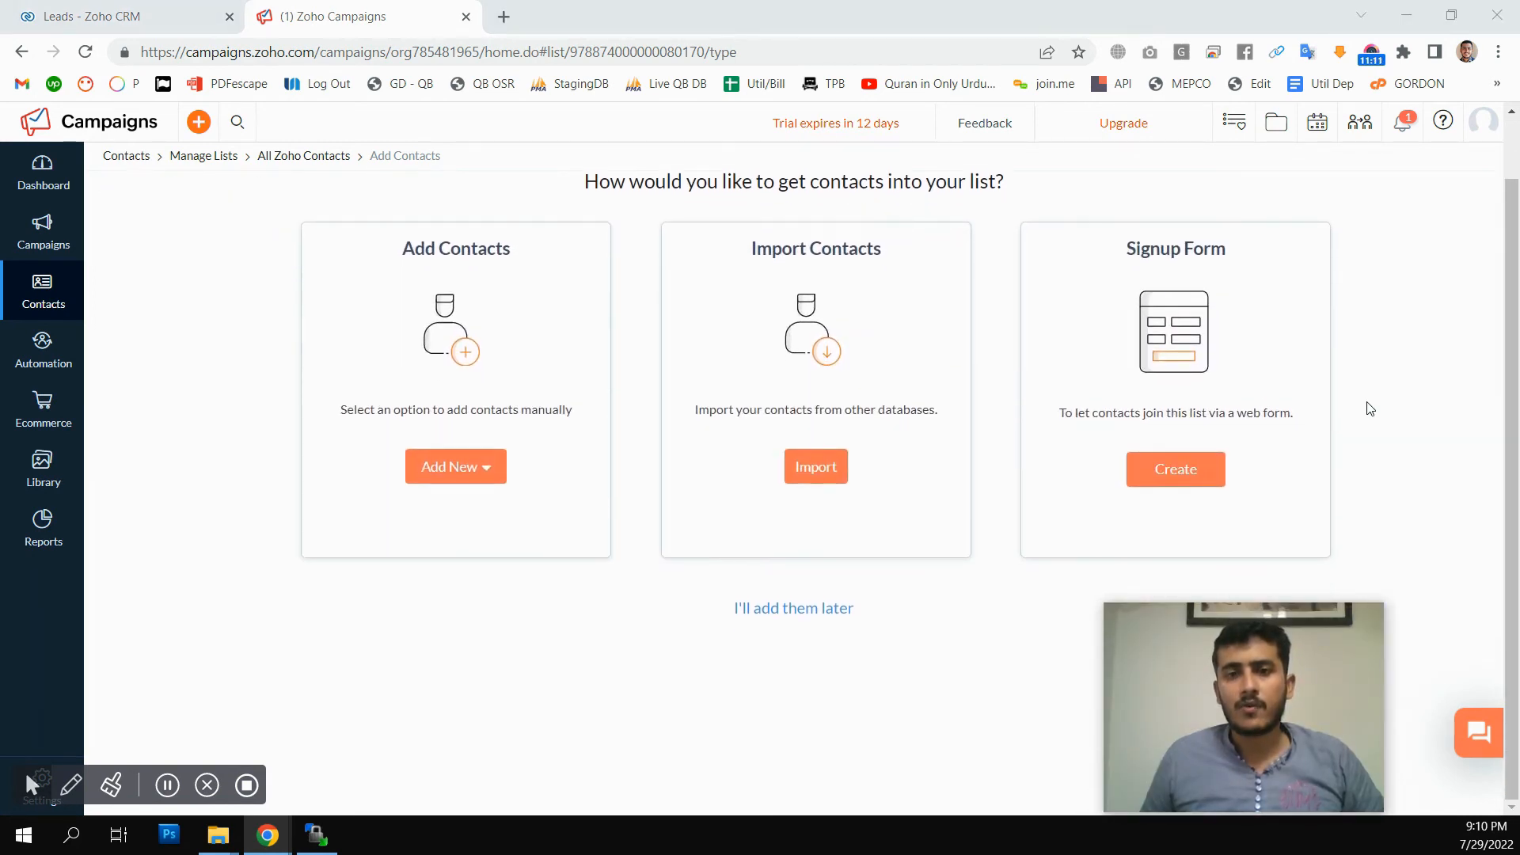
scroll(1369, 407, up, 1)
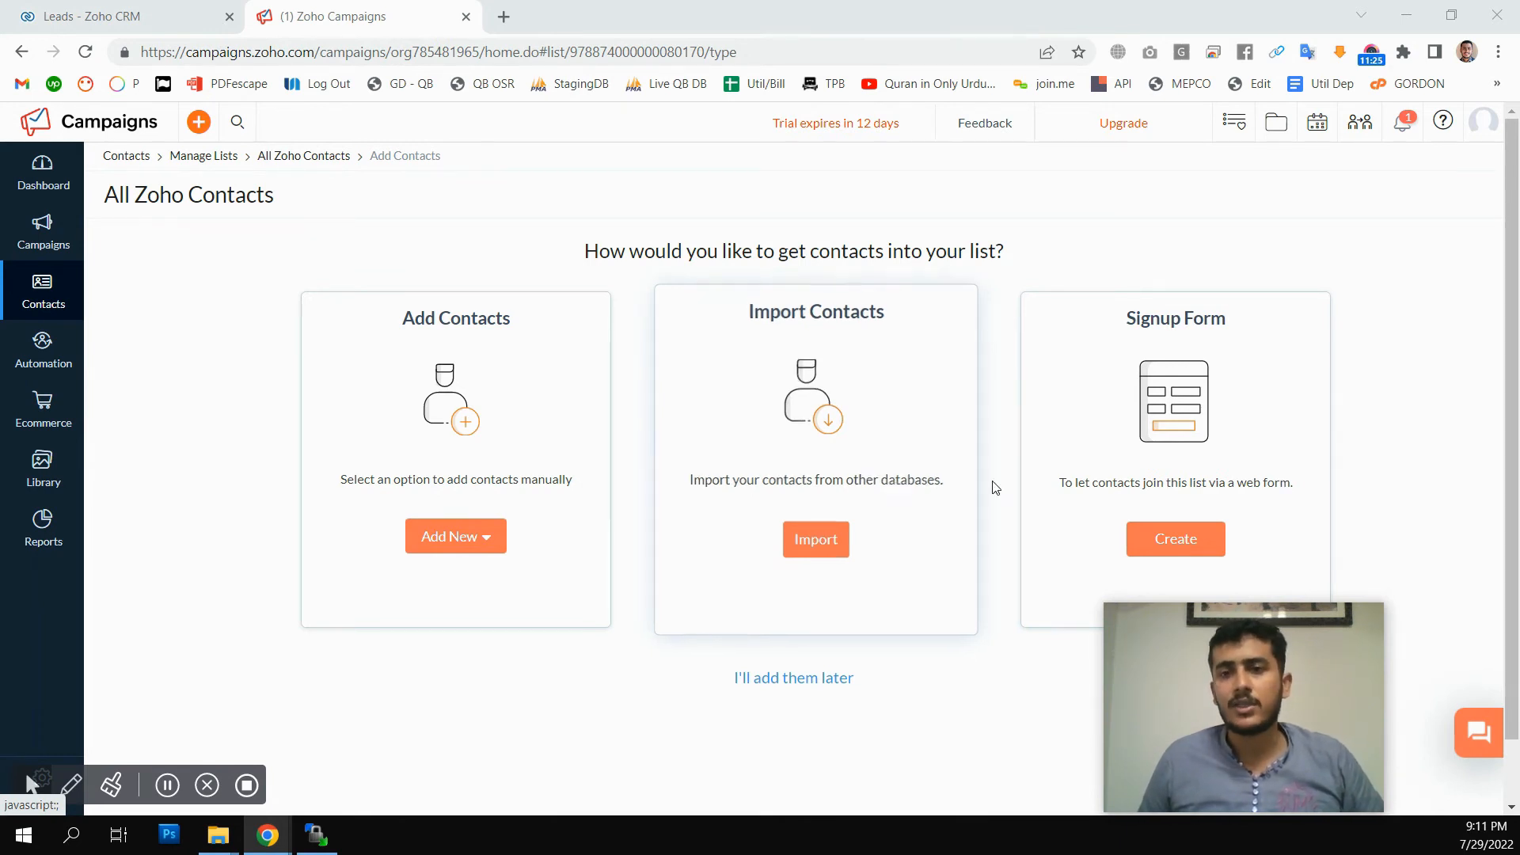
scroll(1029, 475, down, 1)
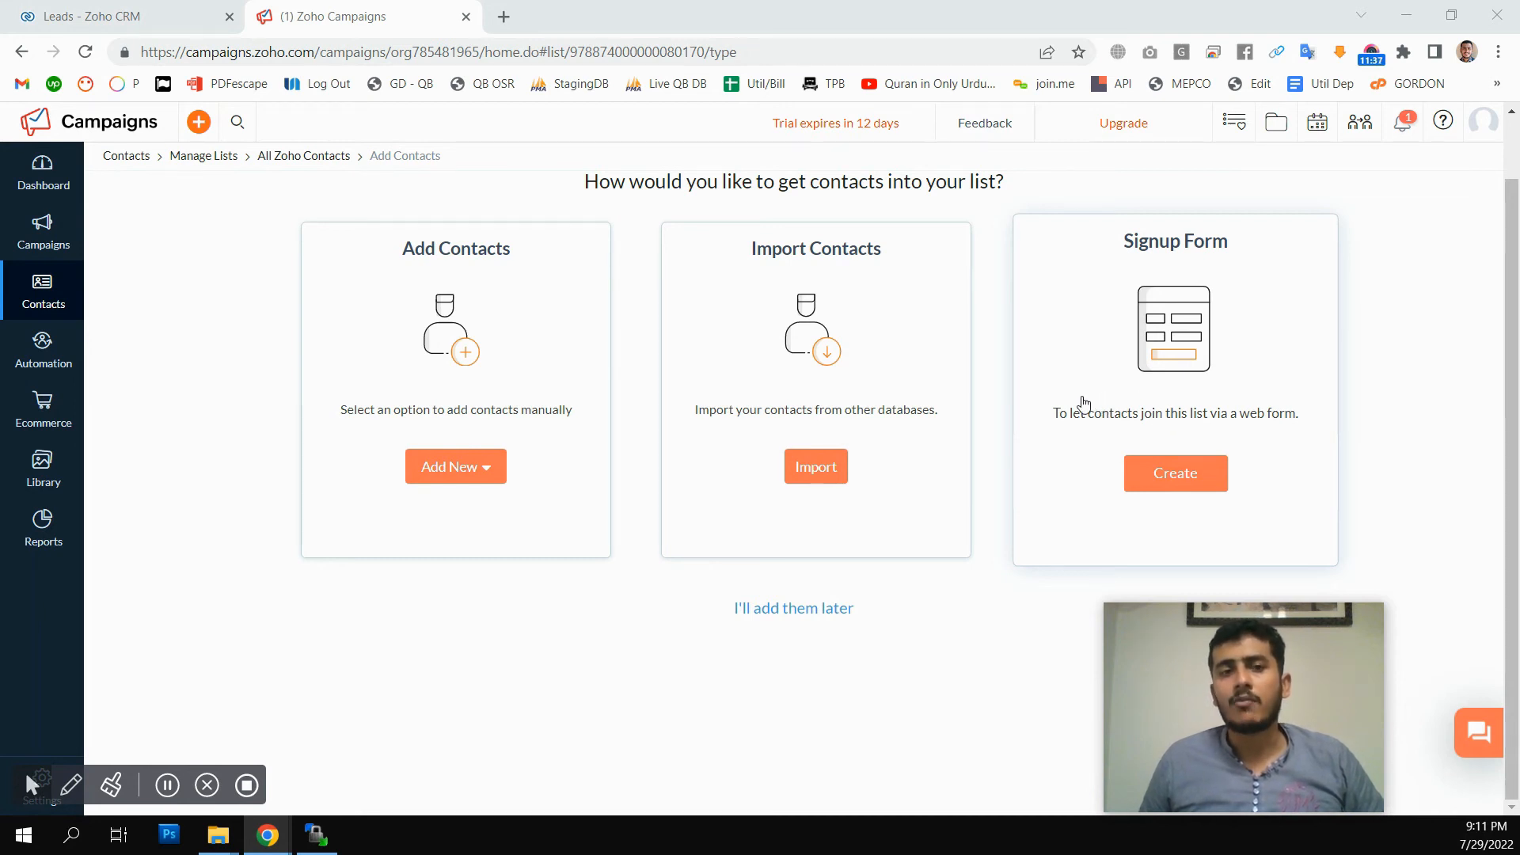
scroll(1084, 405, up, 1)
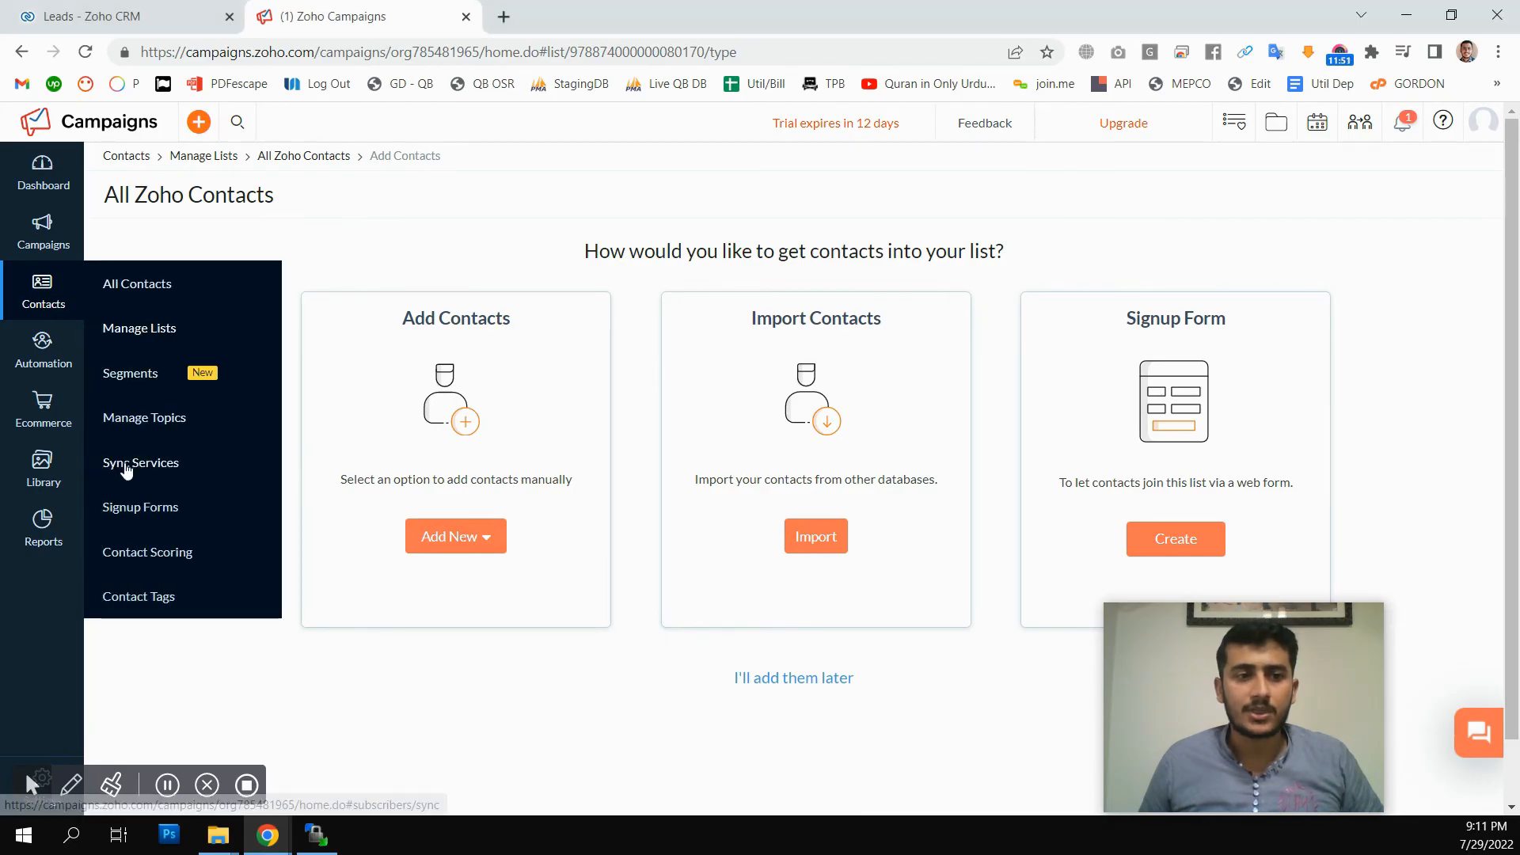
Start a new Zoho CRM sync from Sync Services for the Contacts module, targeting the All Zoho Contacts list.
click(127, 469)
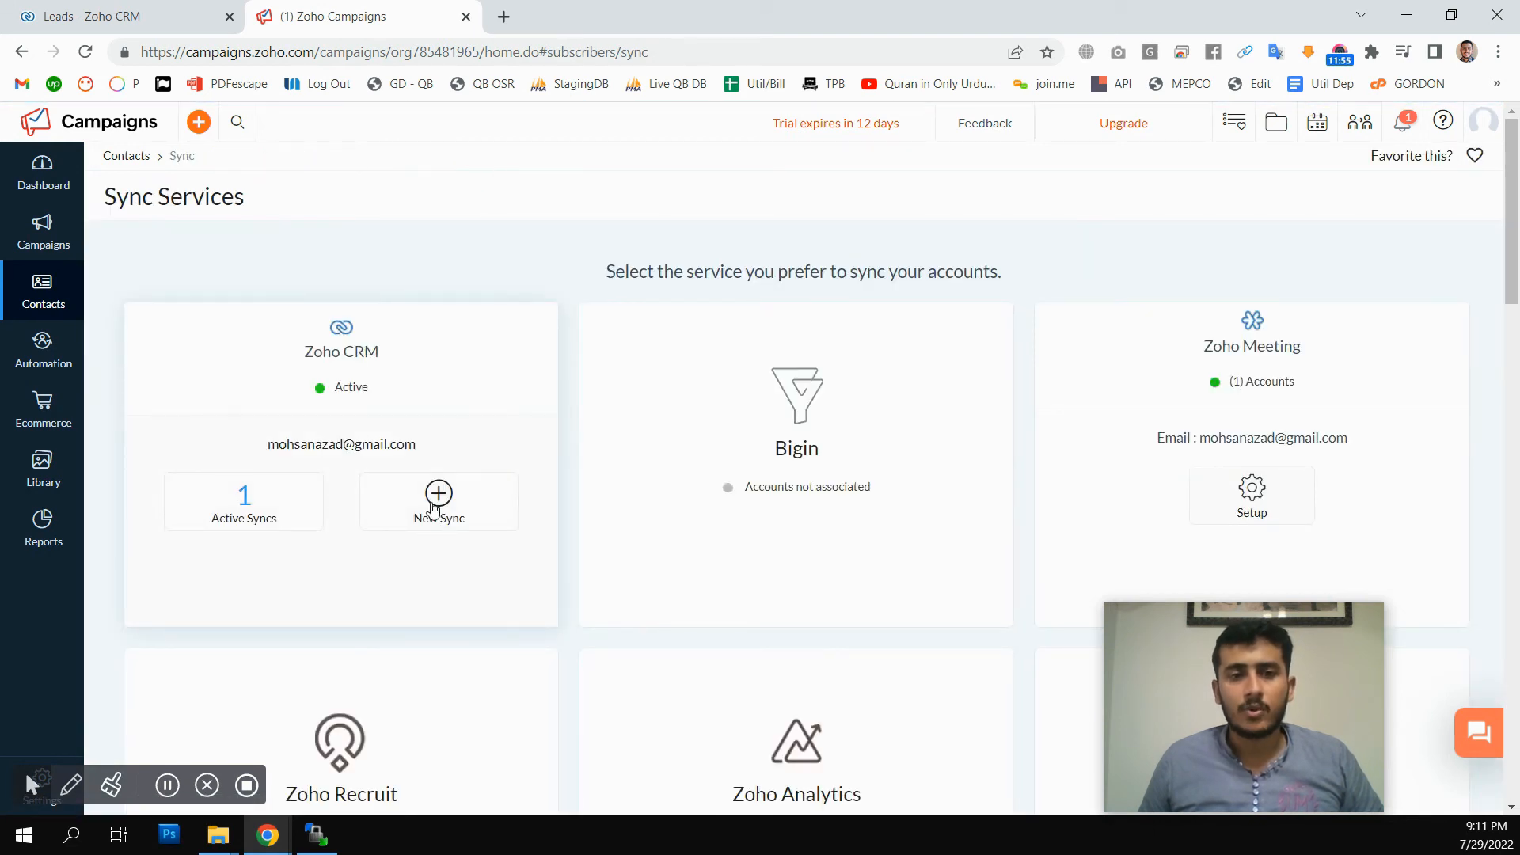
click(433, 503)
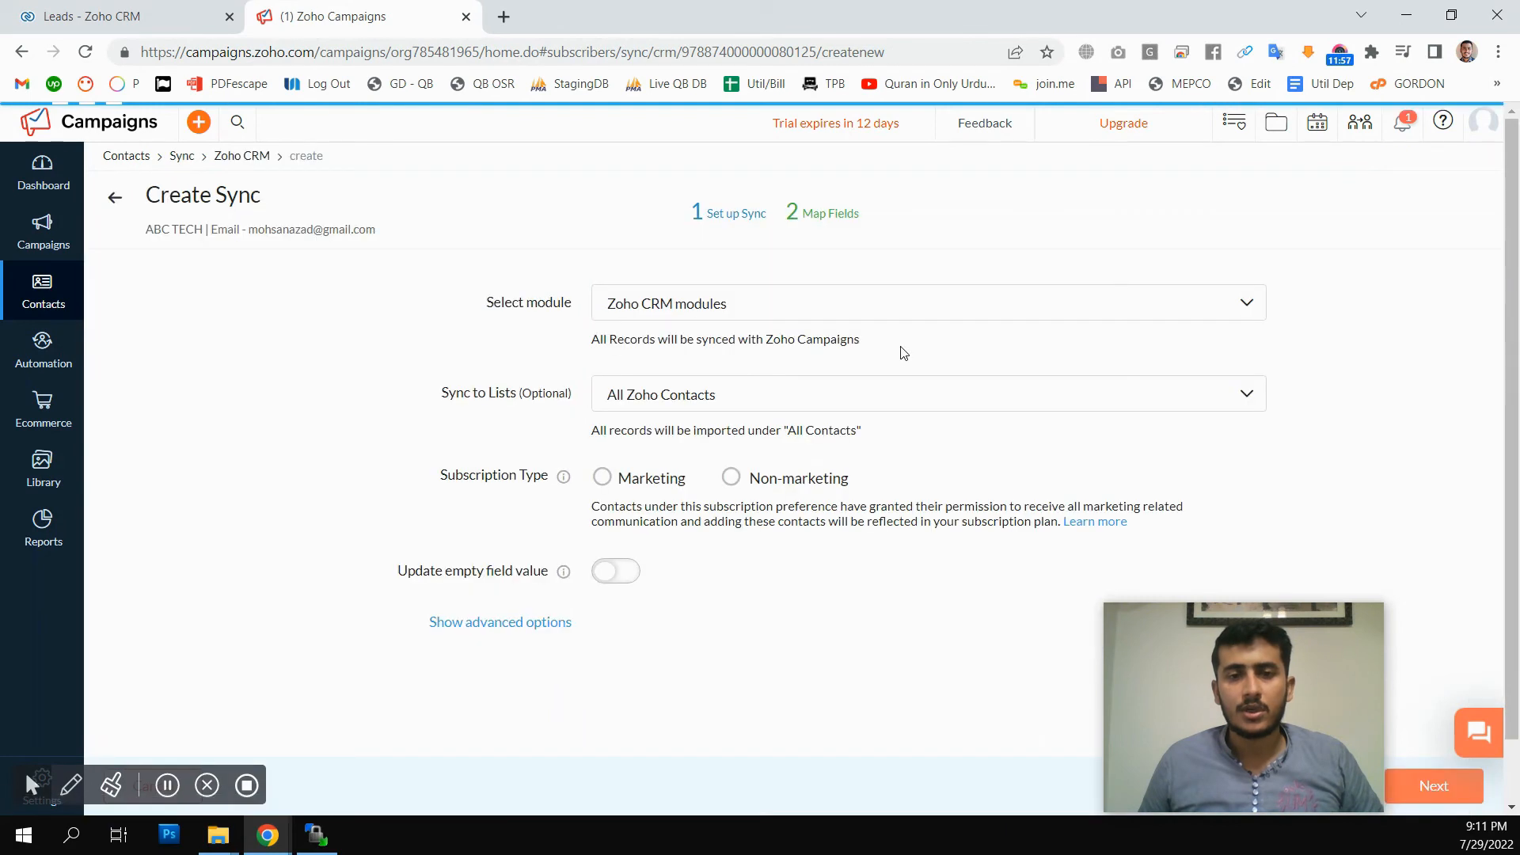
click(679, 309)
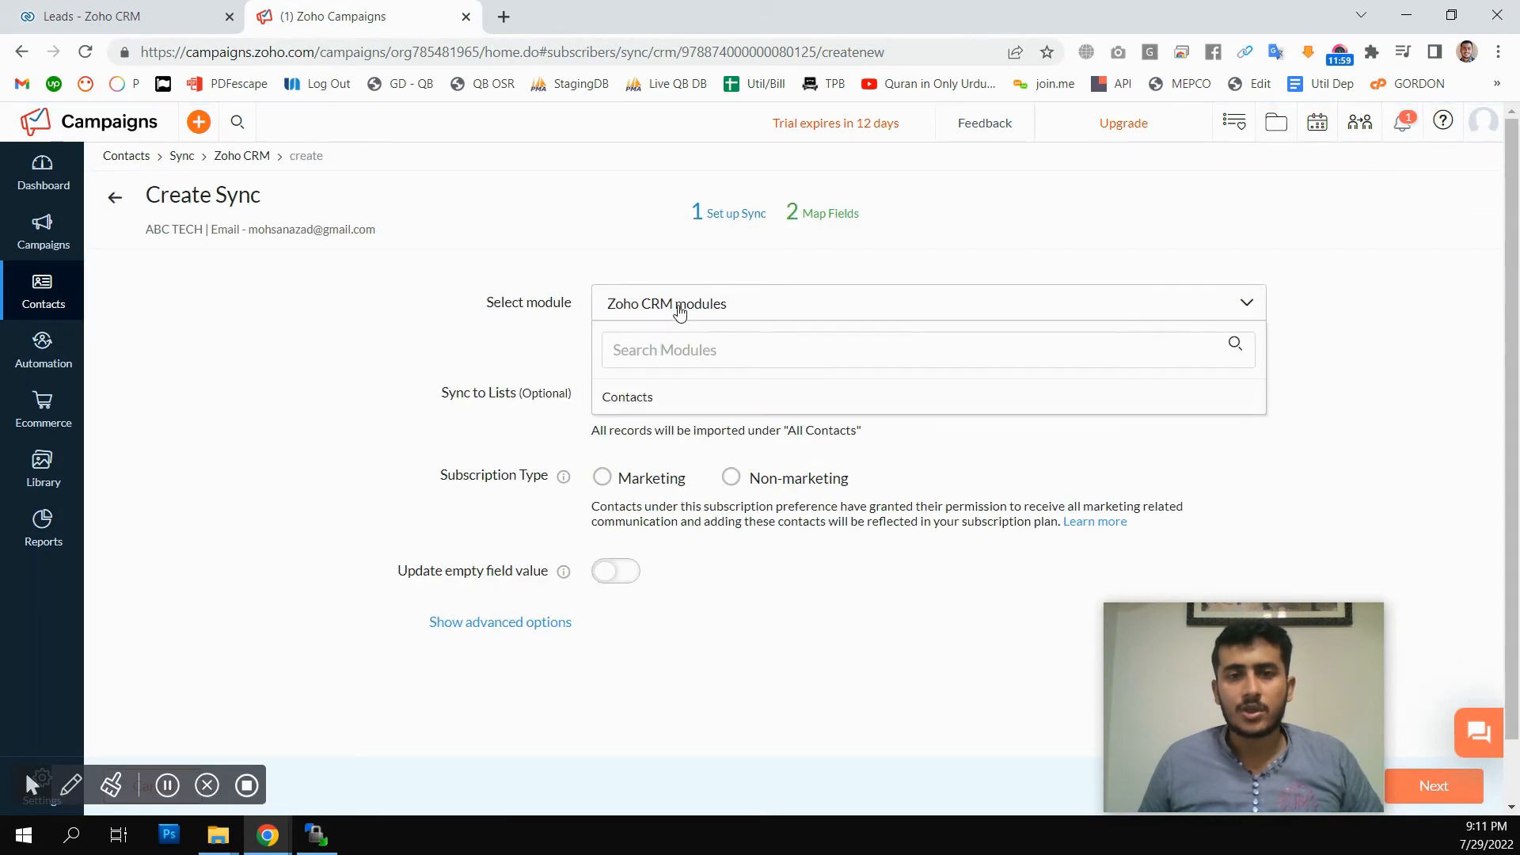
click(636, 407)
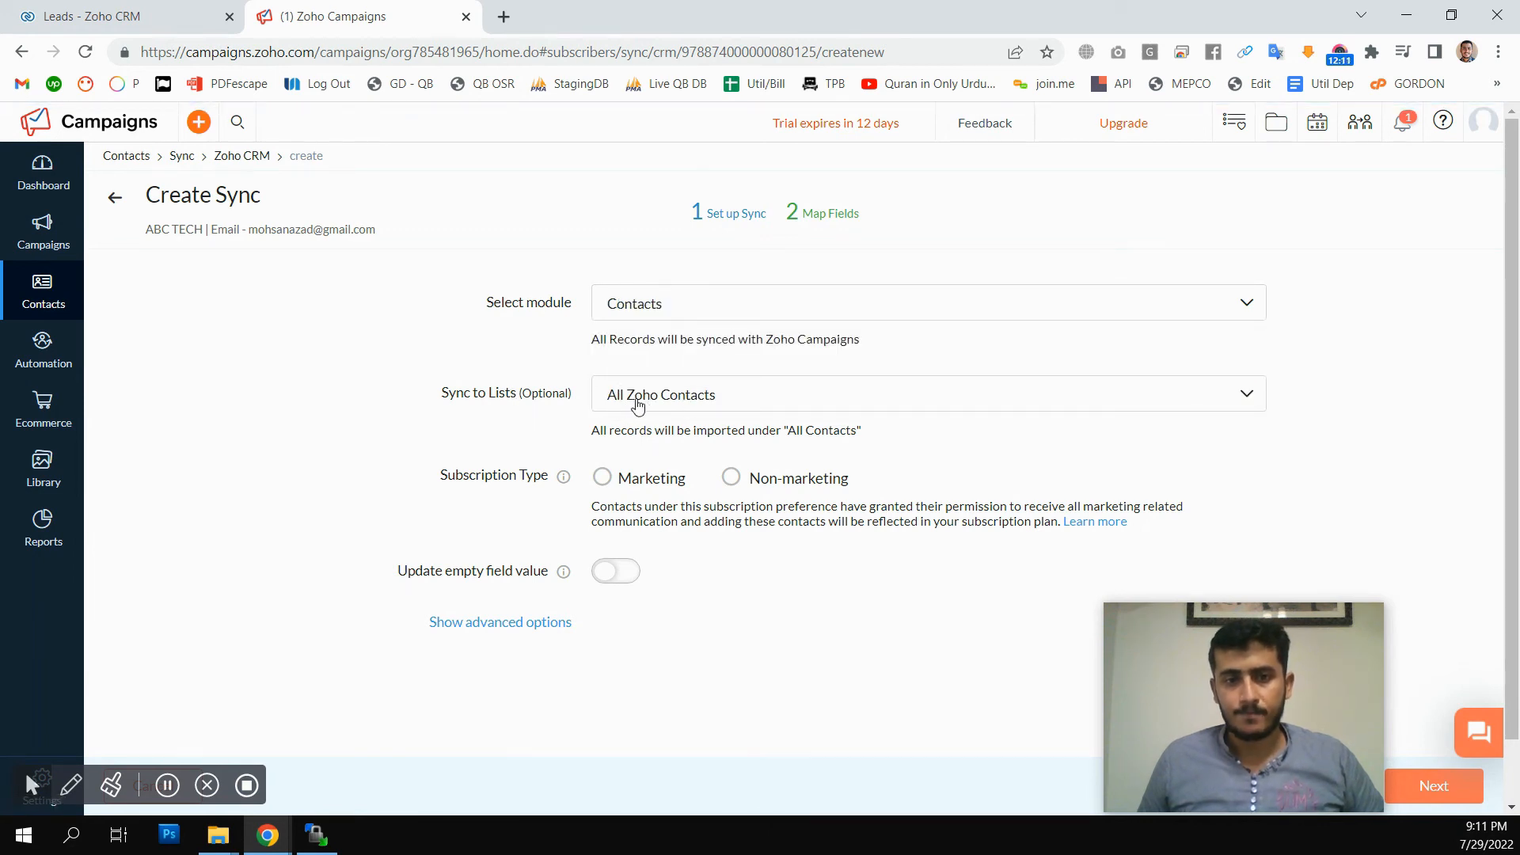
click(718, 403)
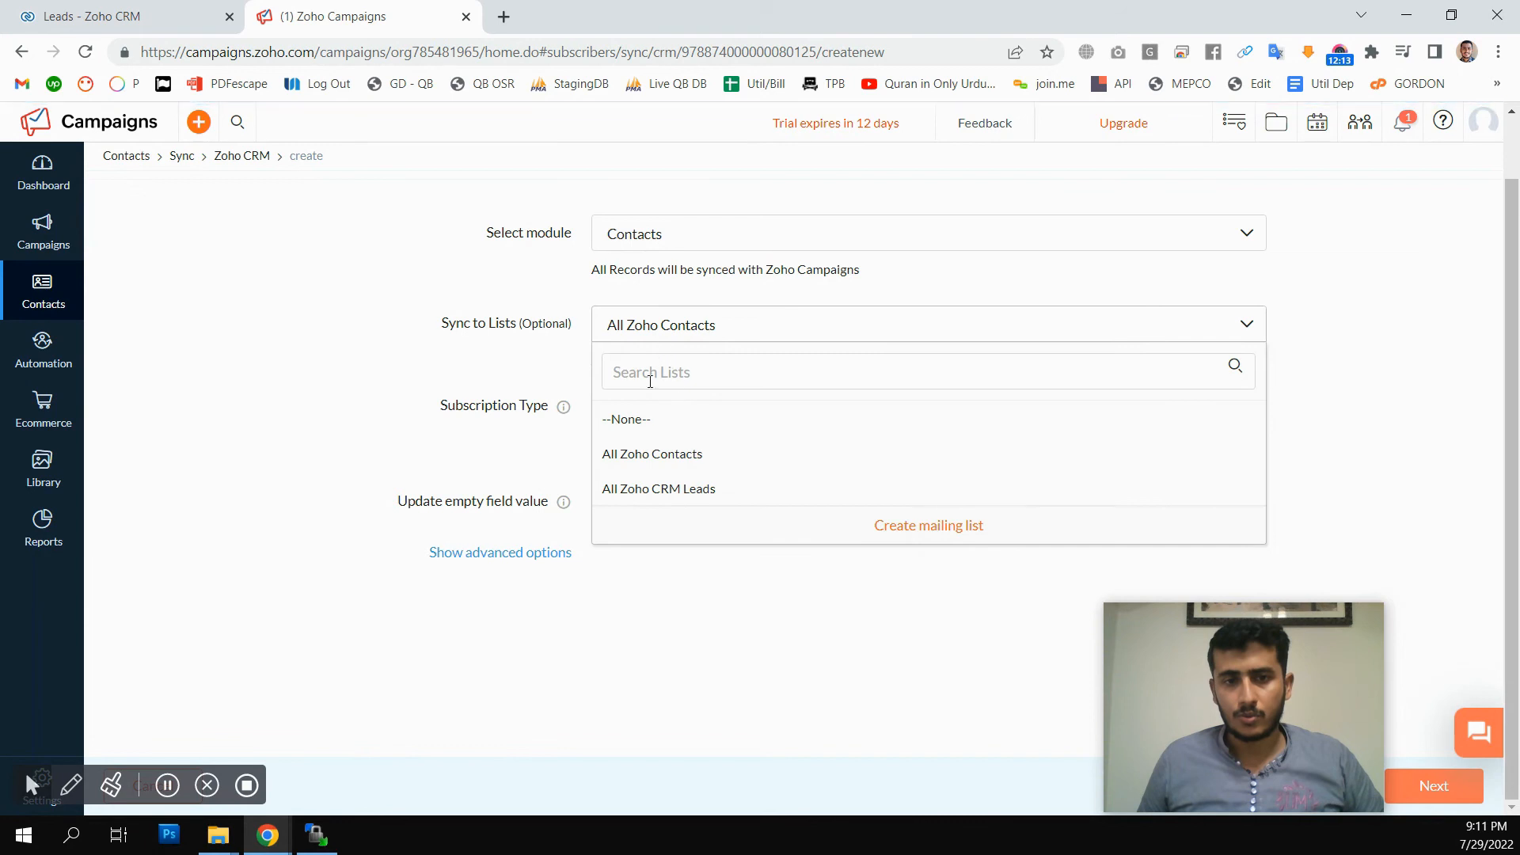
click(645, 460)
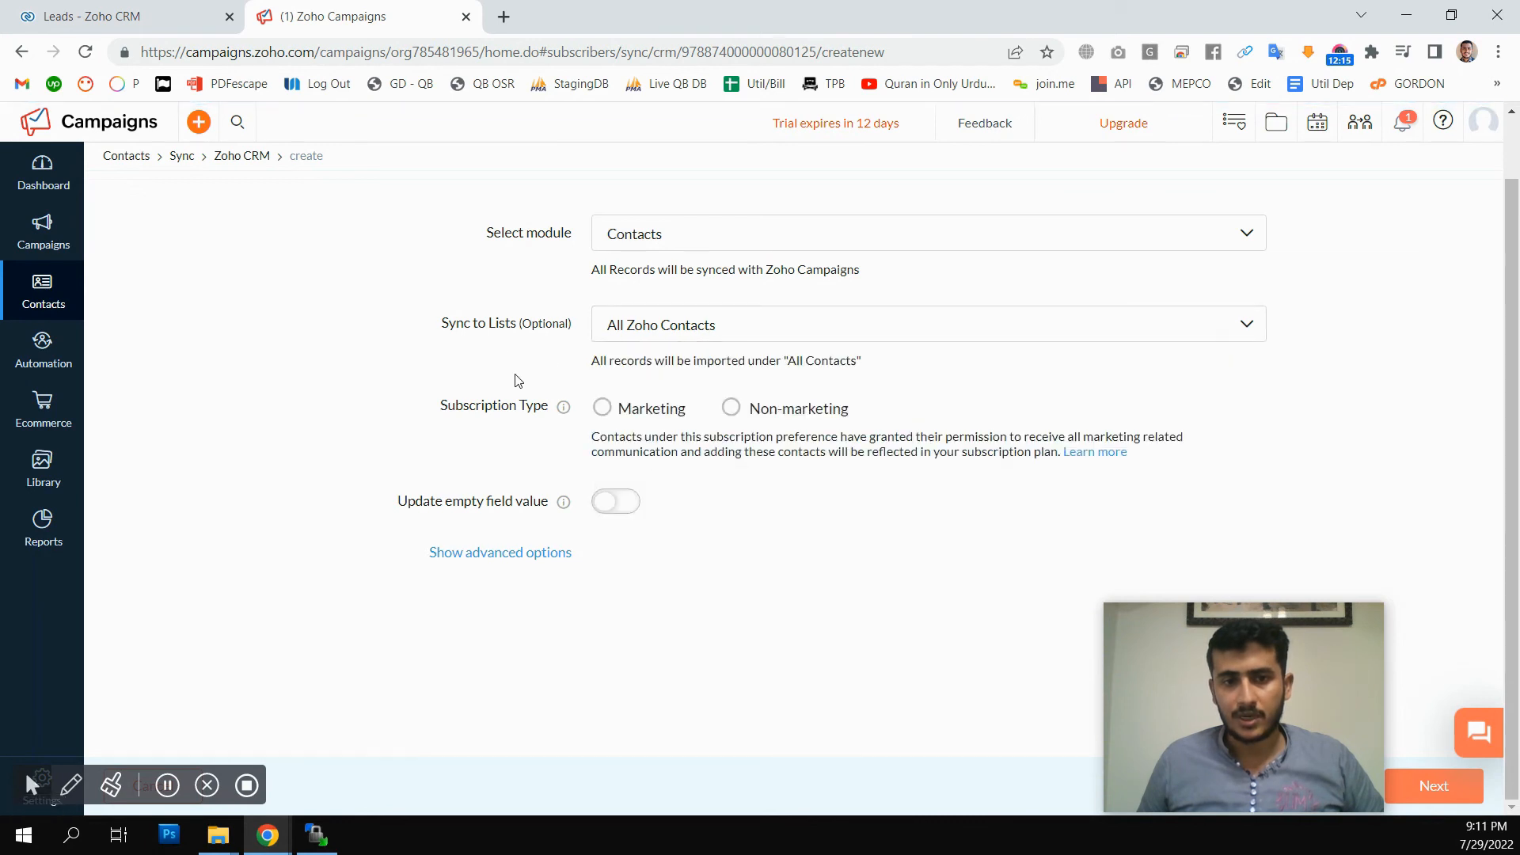
Set the sync's subscription type to Marketing, add the Marketing topic and proceed to field mapping.
click(630, 418)
click(672, 519)
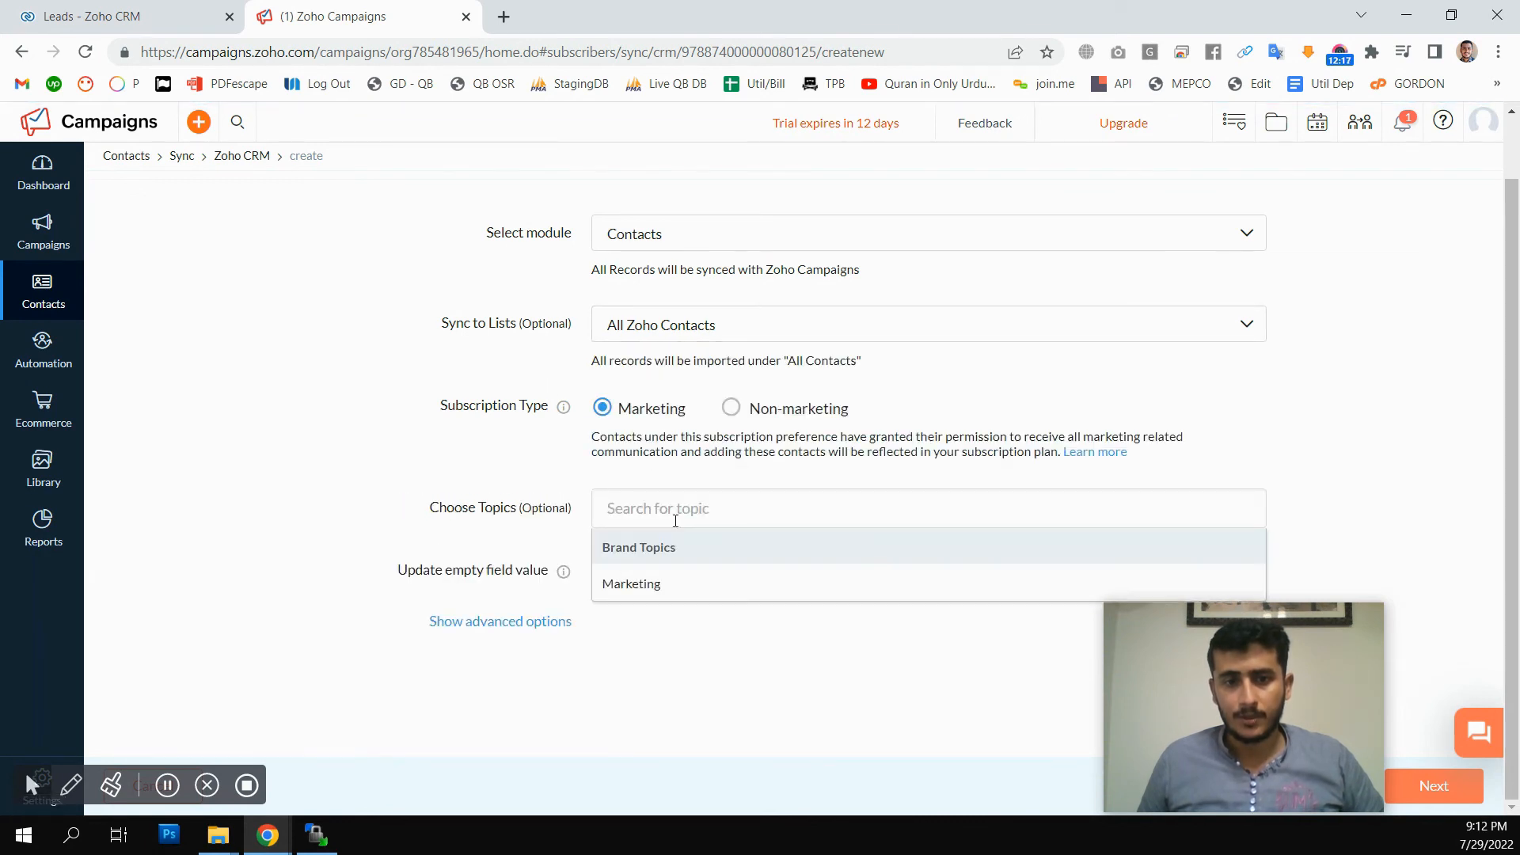
click(647, 585)
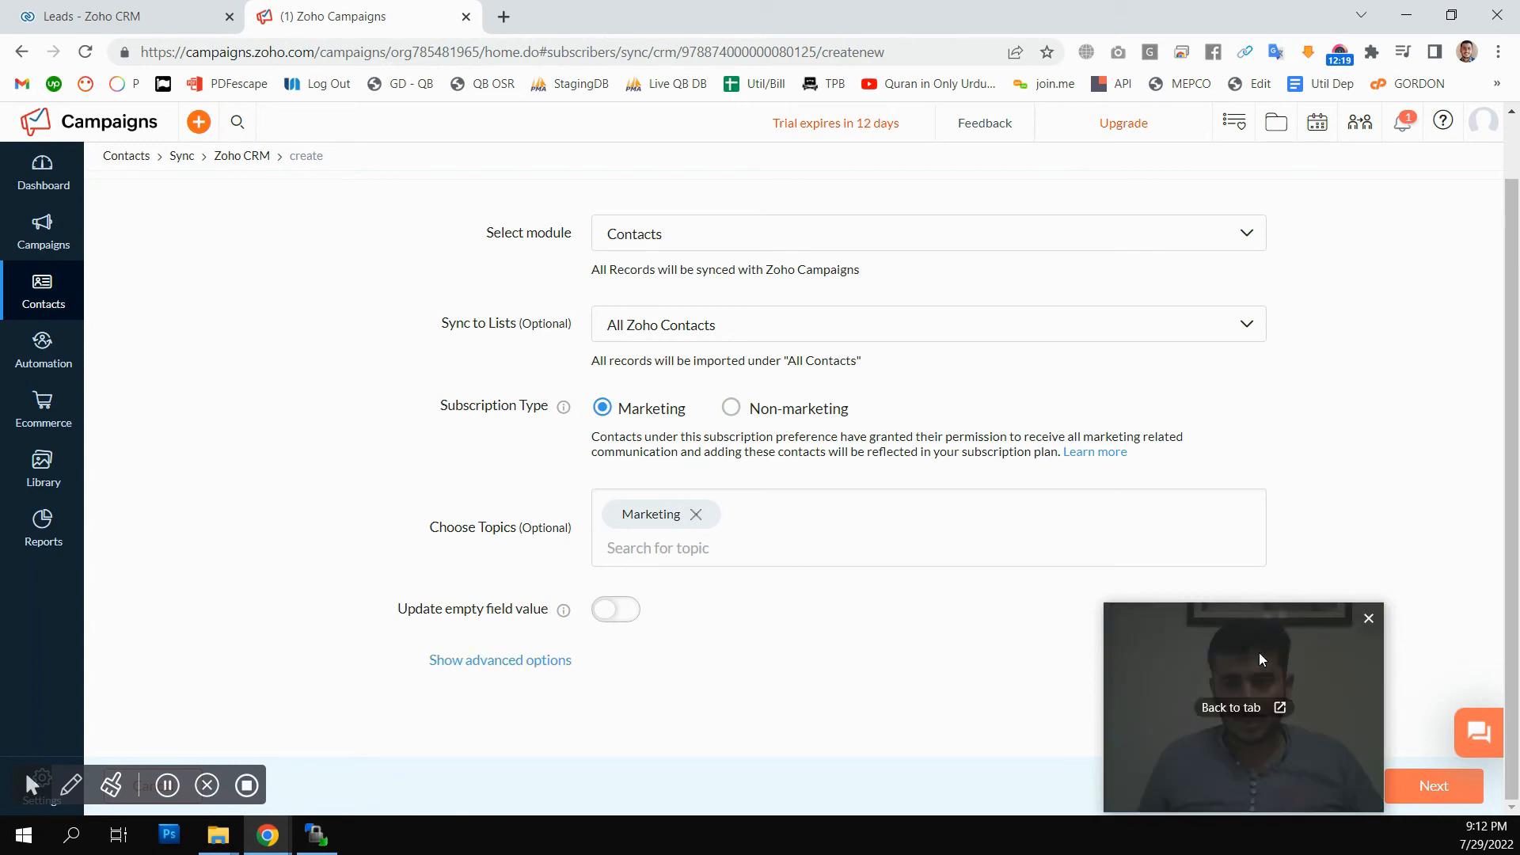
drag(1261, 657, 1082, 660)
click(1440, 795)
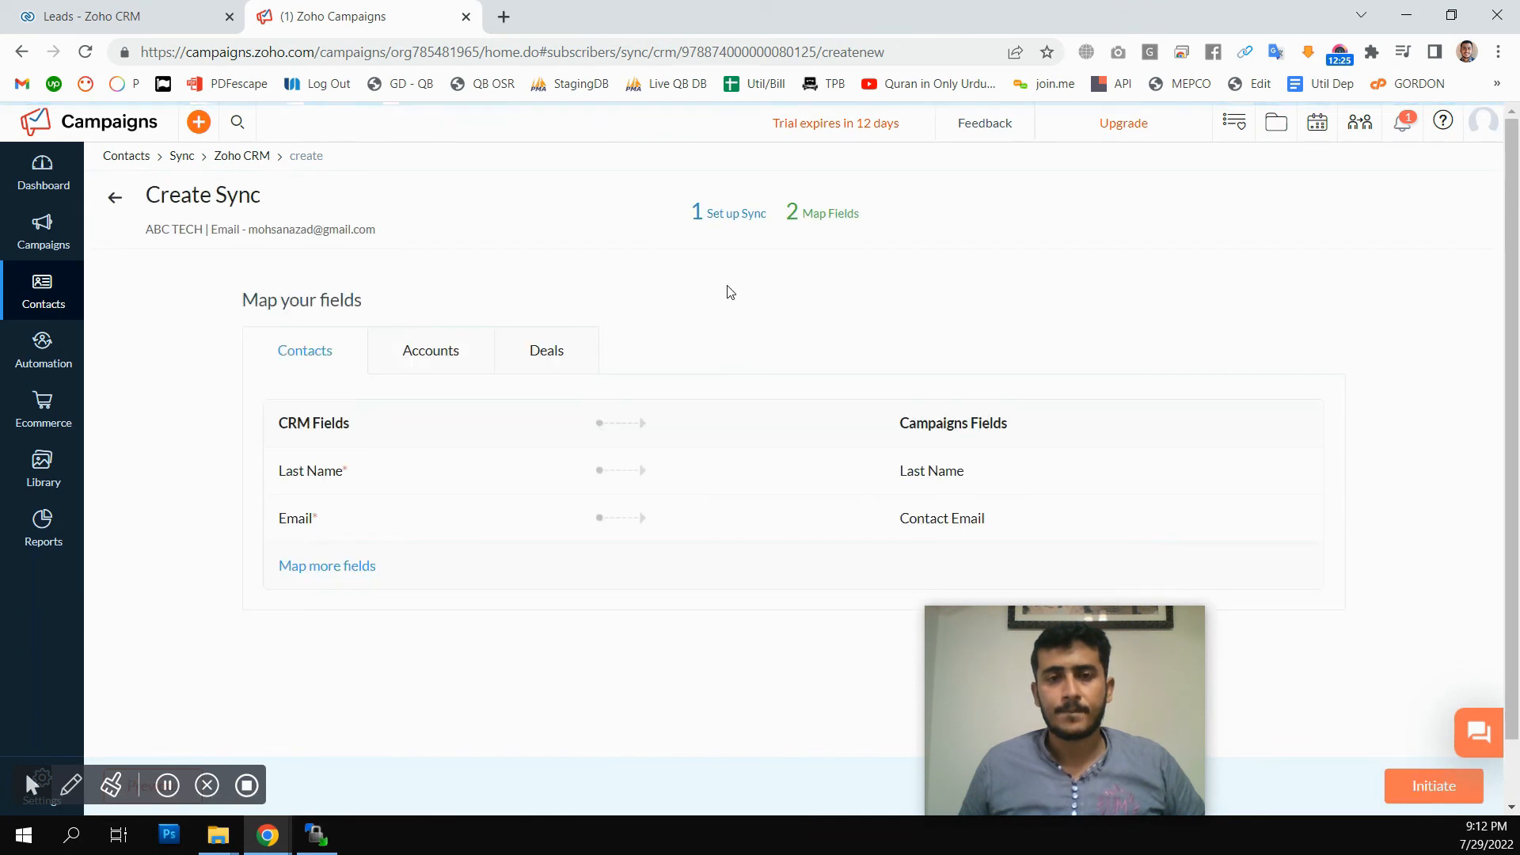
Map the CRM First Name field to the Campaigns First Name field in the contacts mapping.
scroll(461, 388, down, 1)
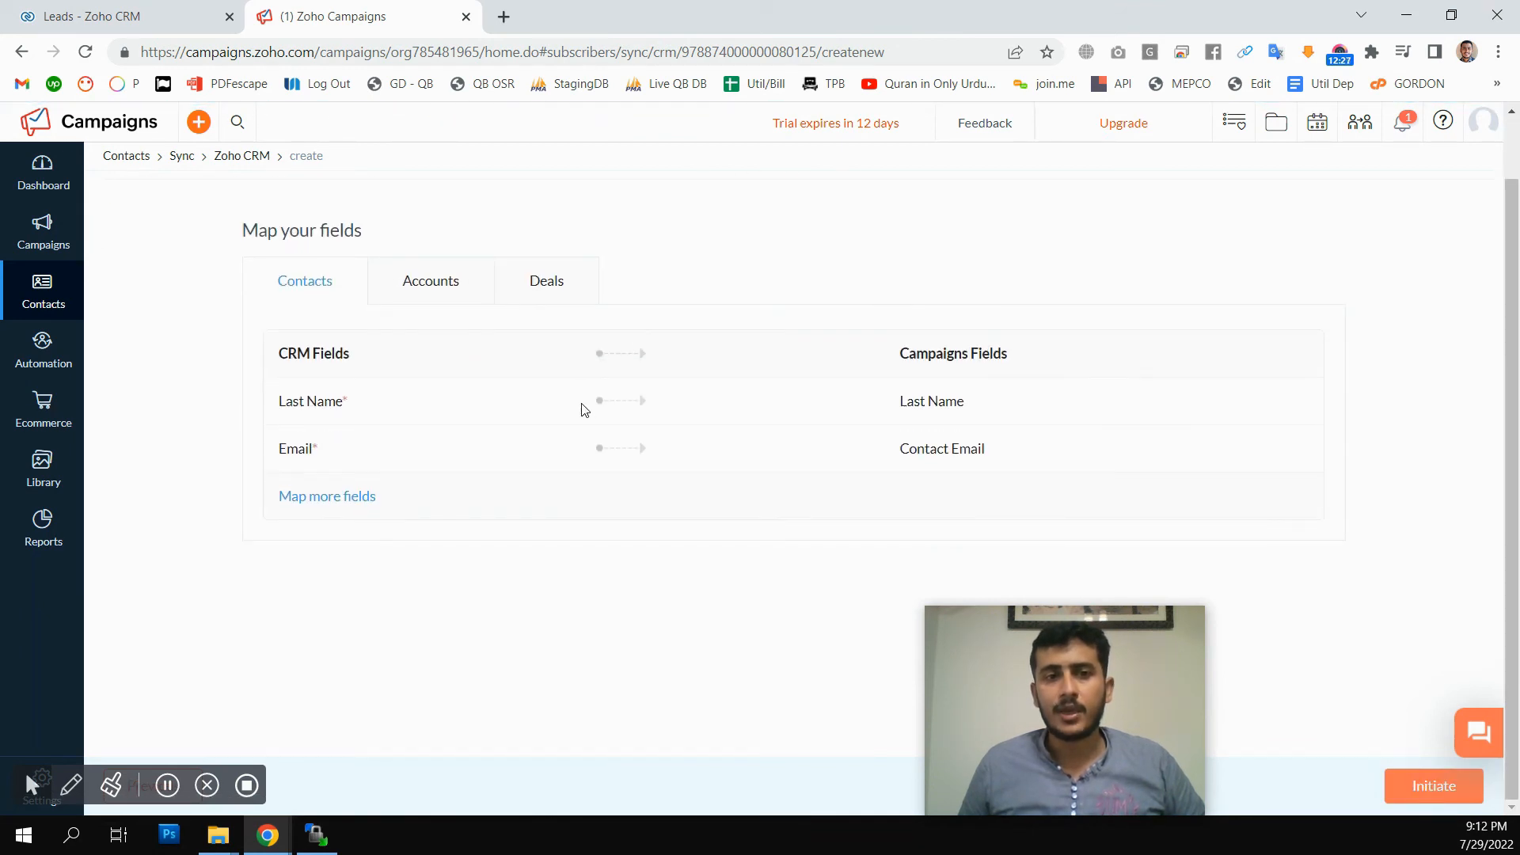
drag(1050, 657, 1054, 713)
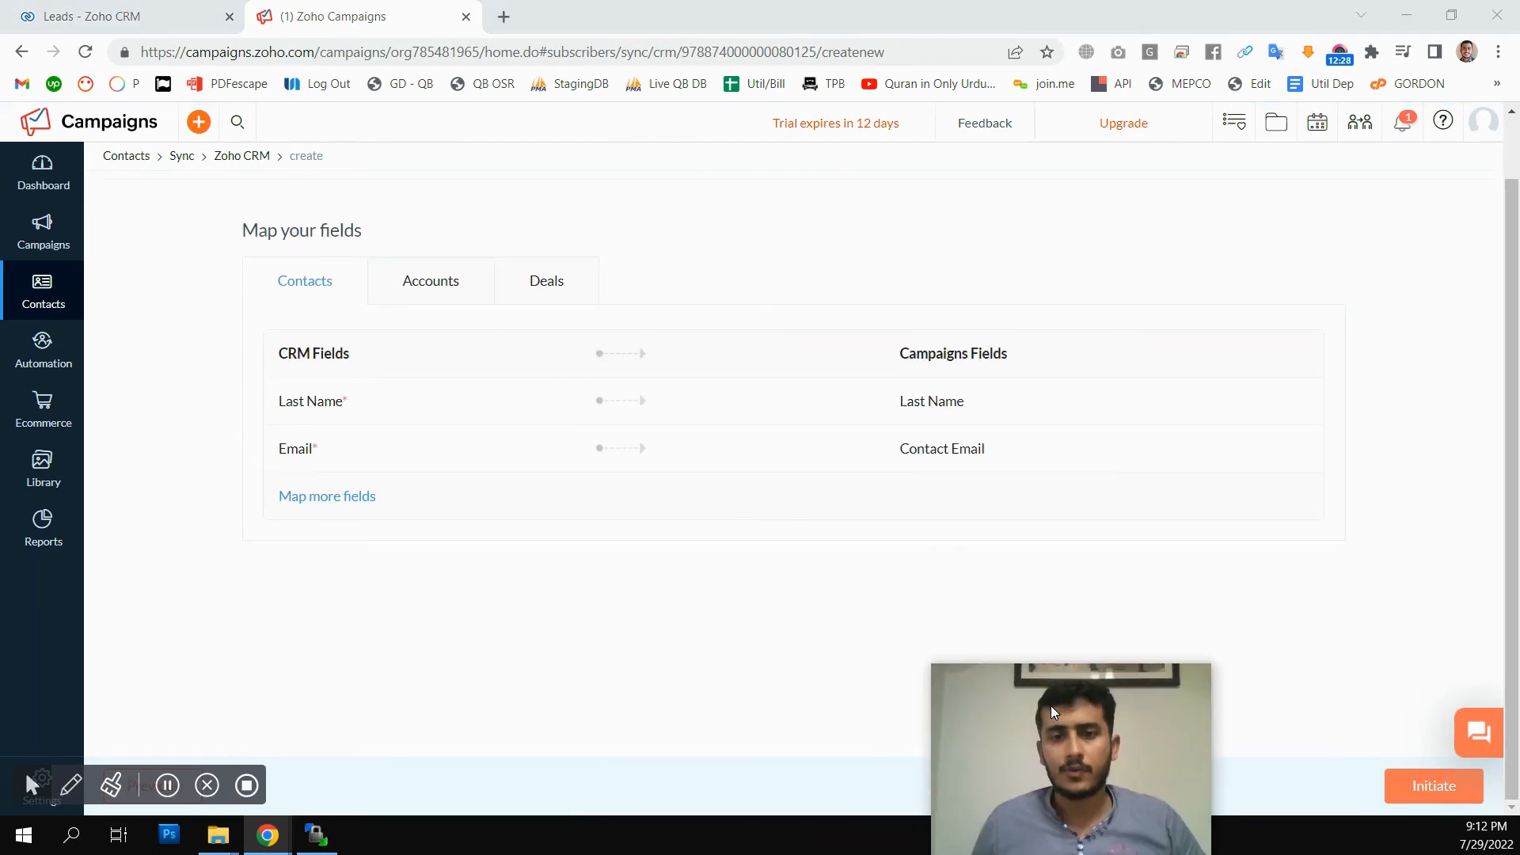
click(333, 497)
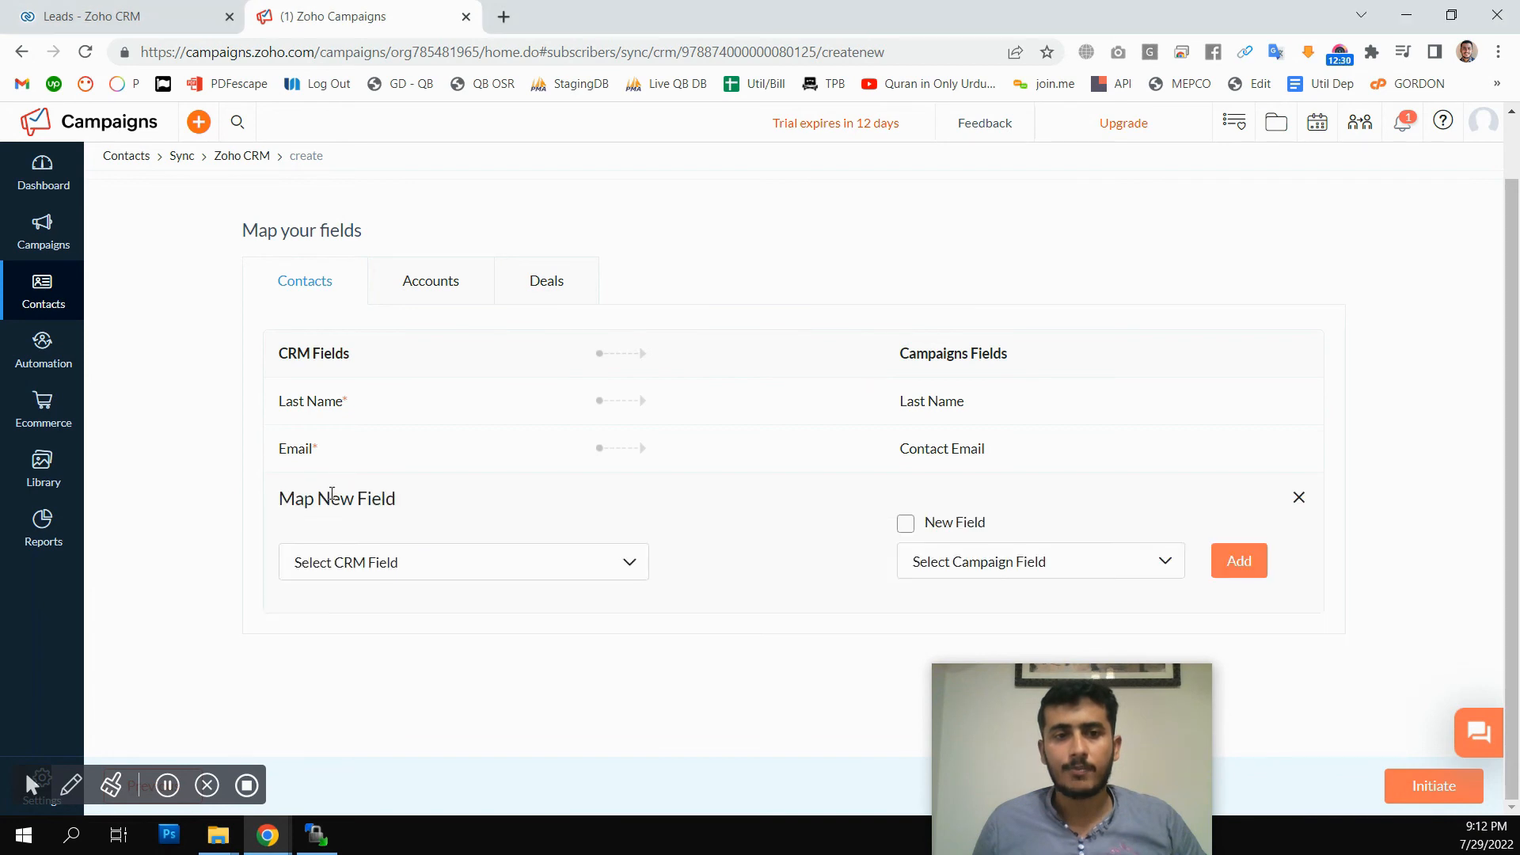
click(404, 572)
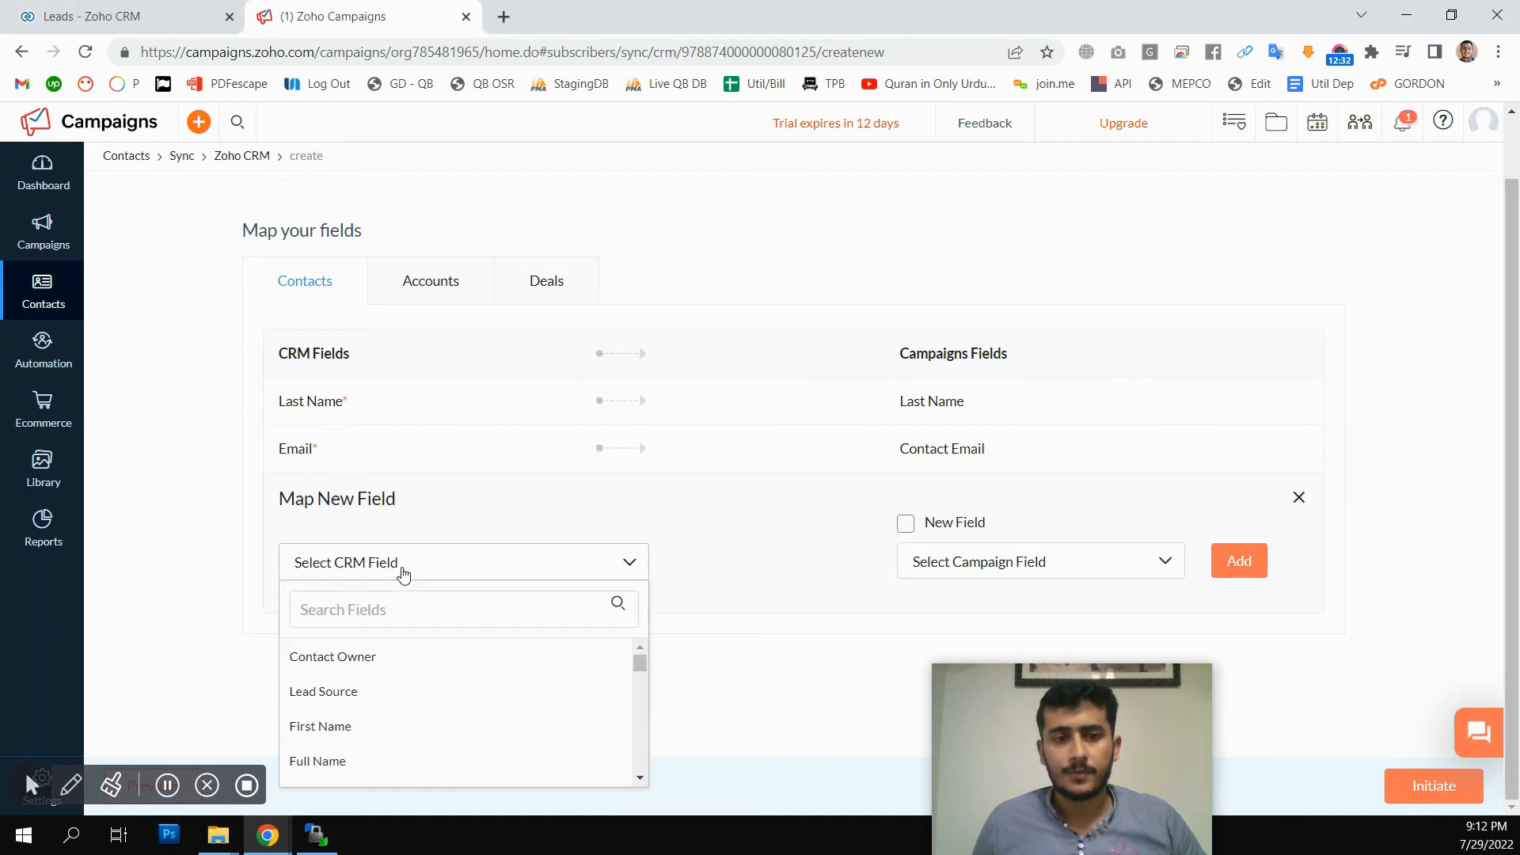
click(346, 727)
click(1256, 563)
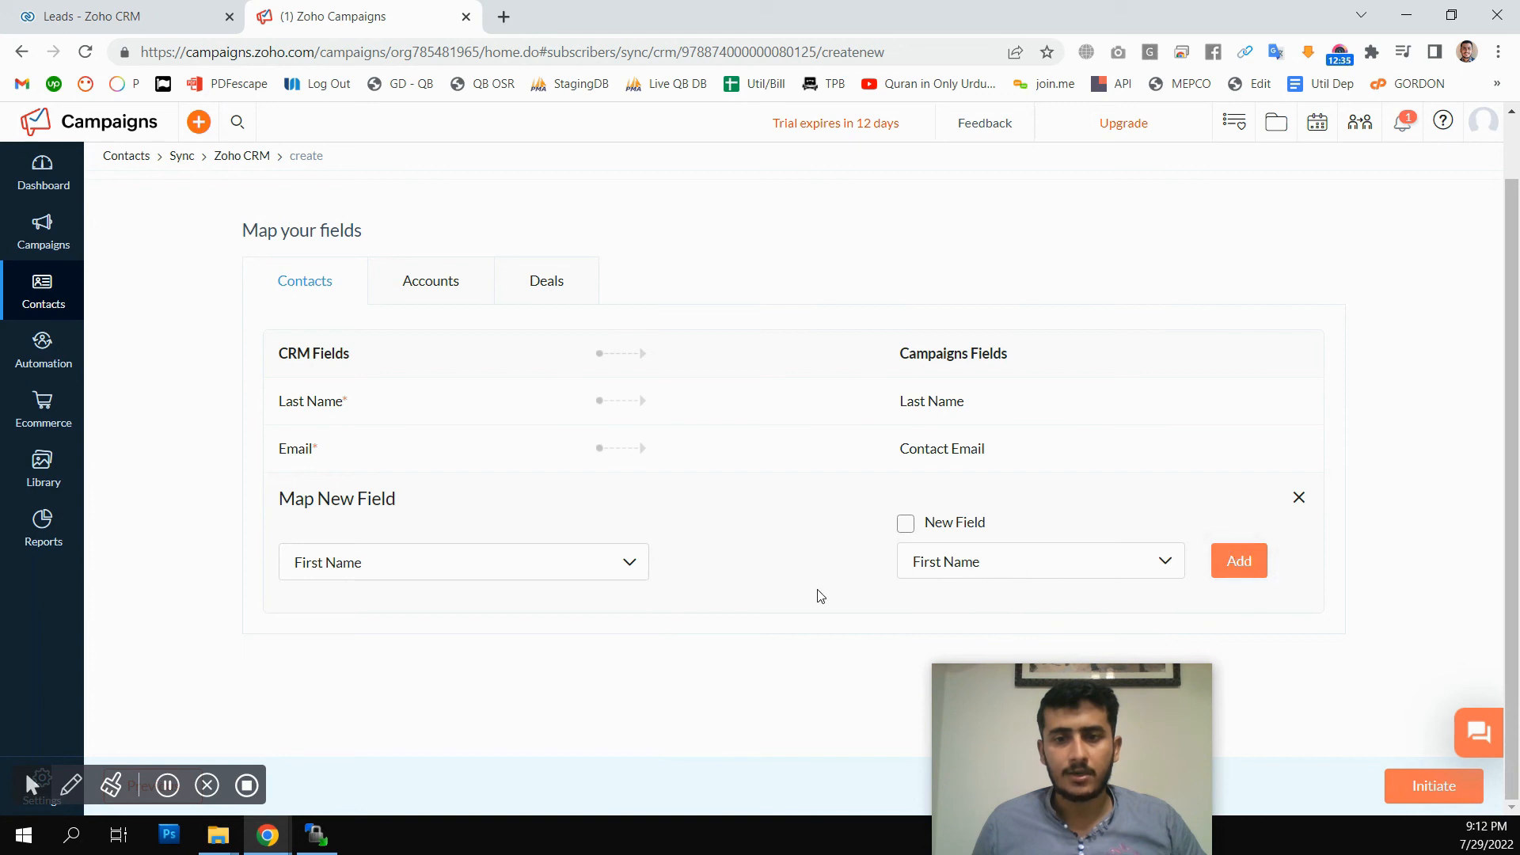
Map the CRM Phone field to the Campaigns Phone field in the contacts mapping.
click(341, 543)
click(392, 610)
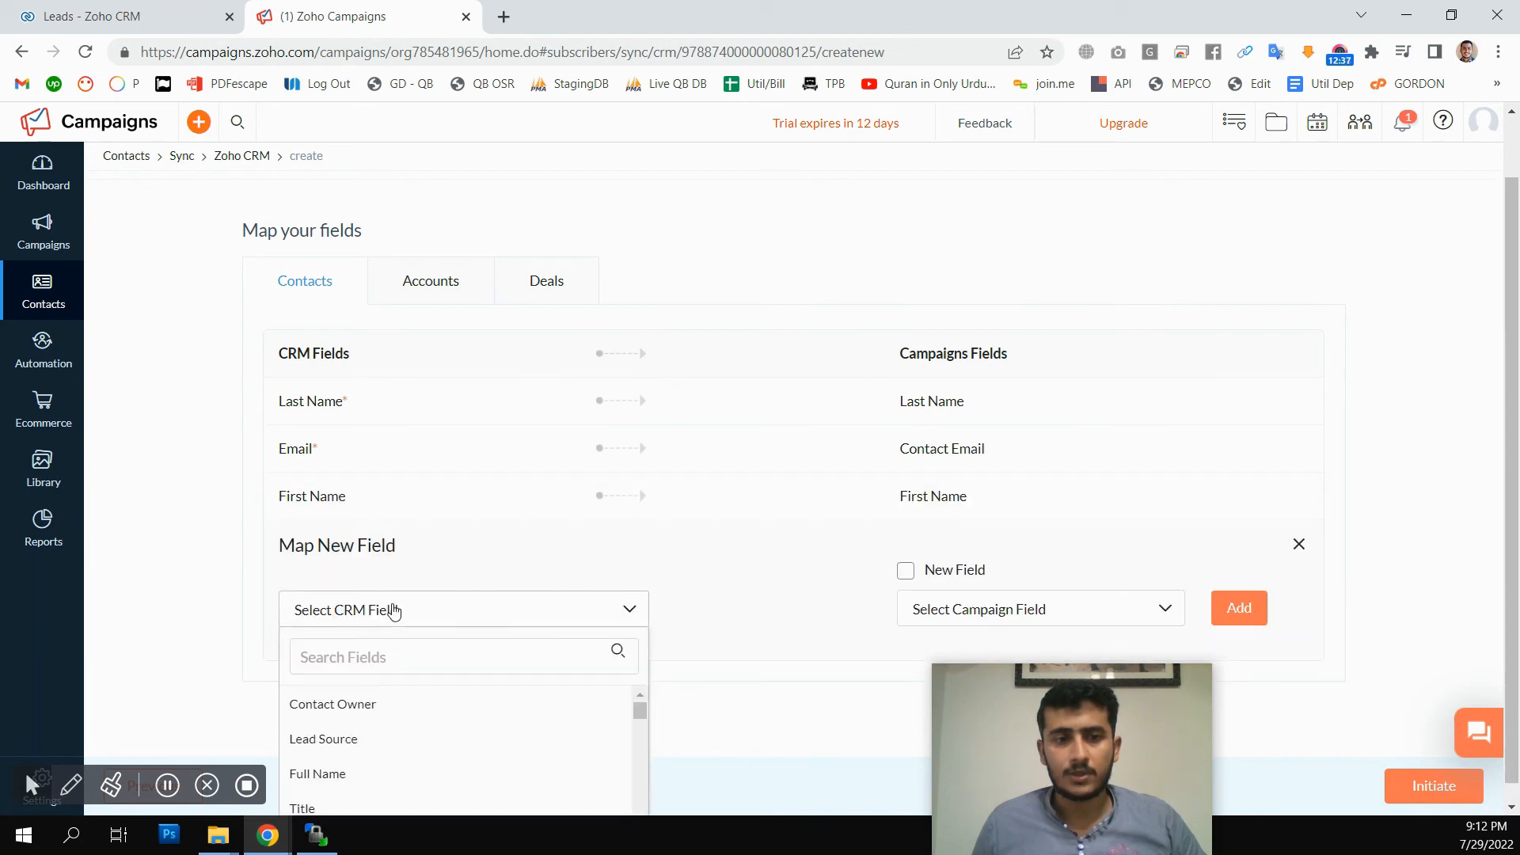
text(phon)
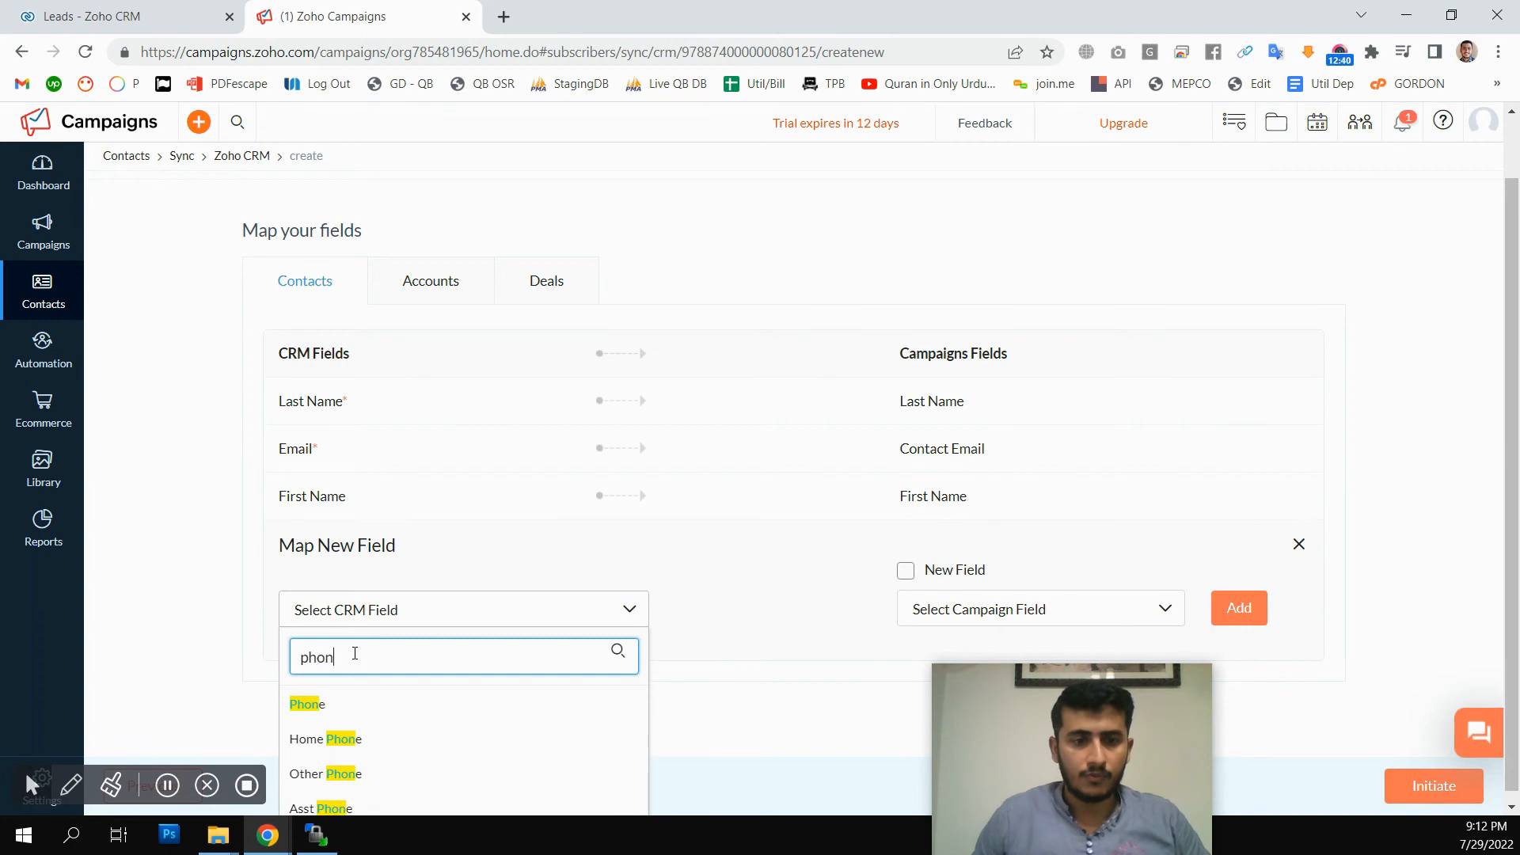
click(312, 704)
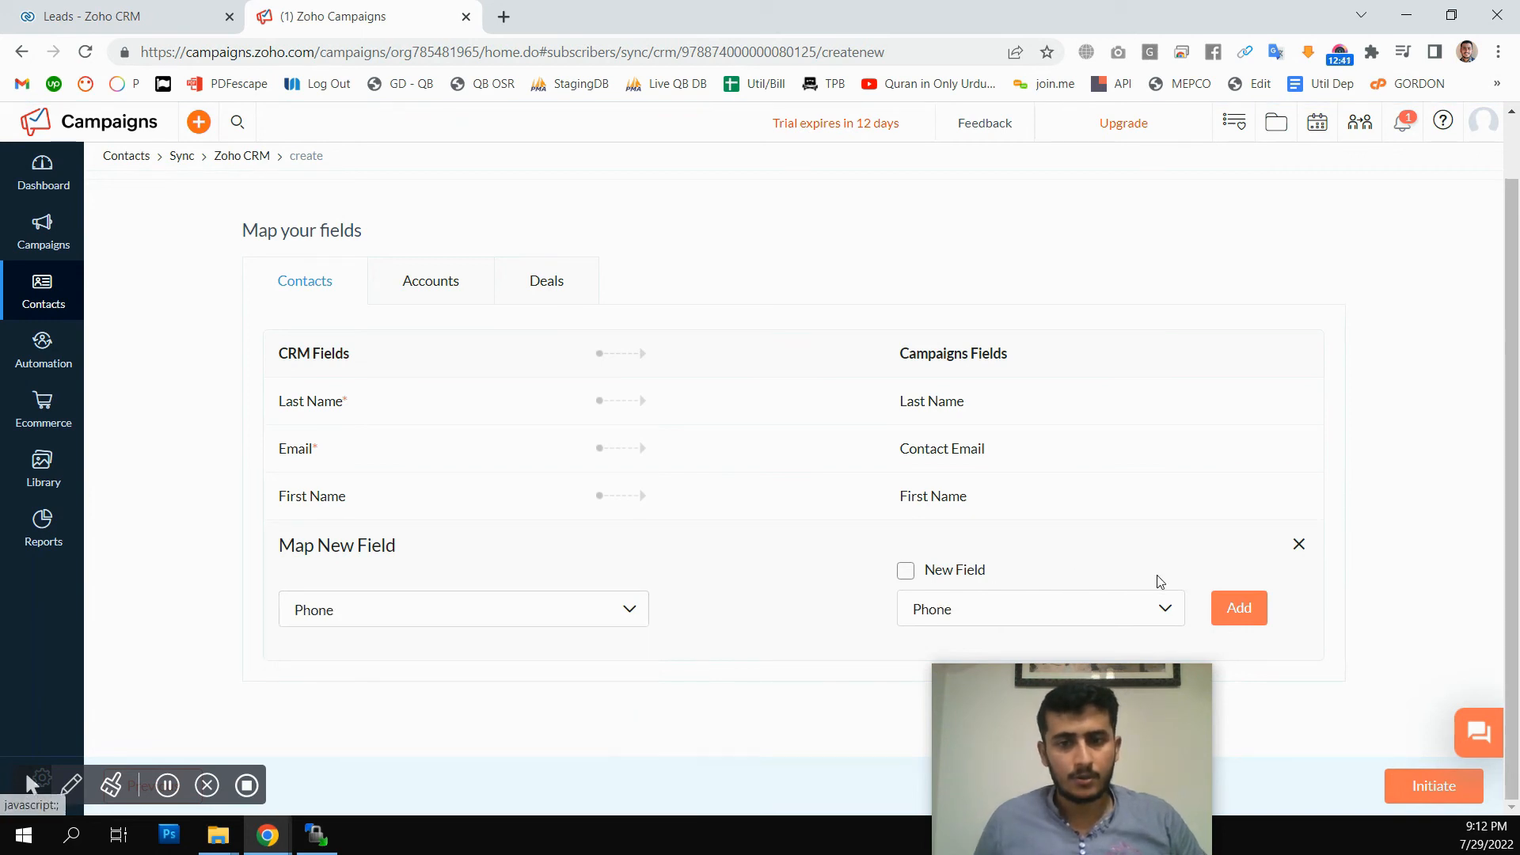
click(1237, 610)
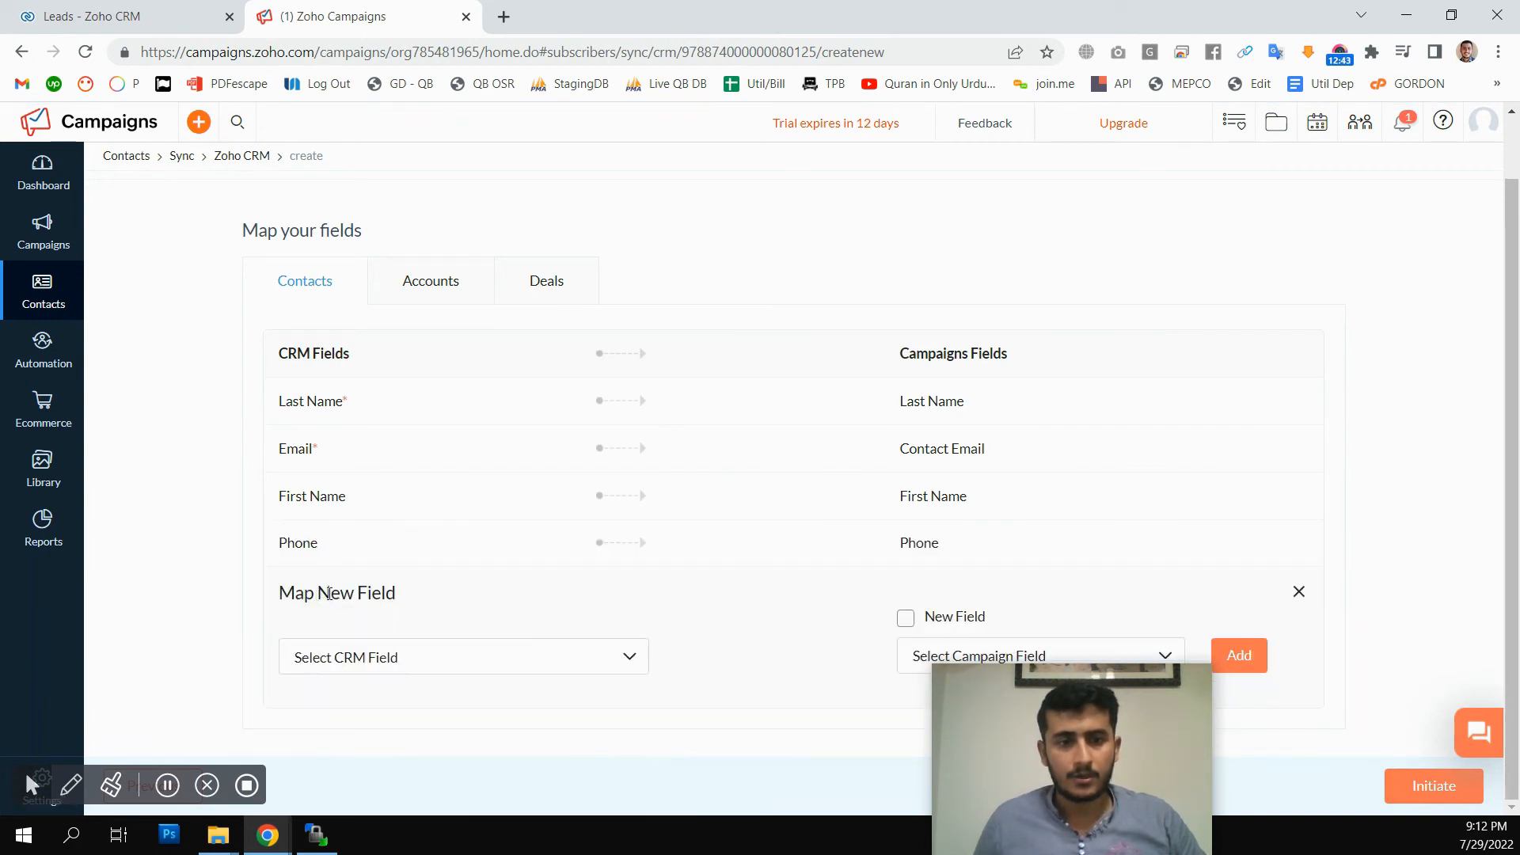
Map the CRM Mobile field to the Campaigns Mobile field in the contacts mapping.
click(326, 668)
click(328, 704)
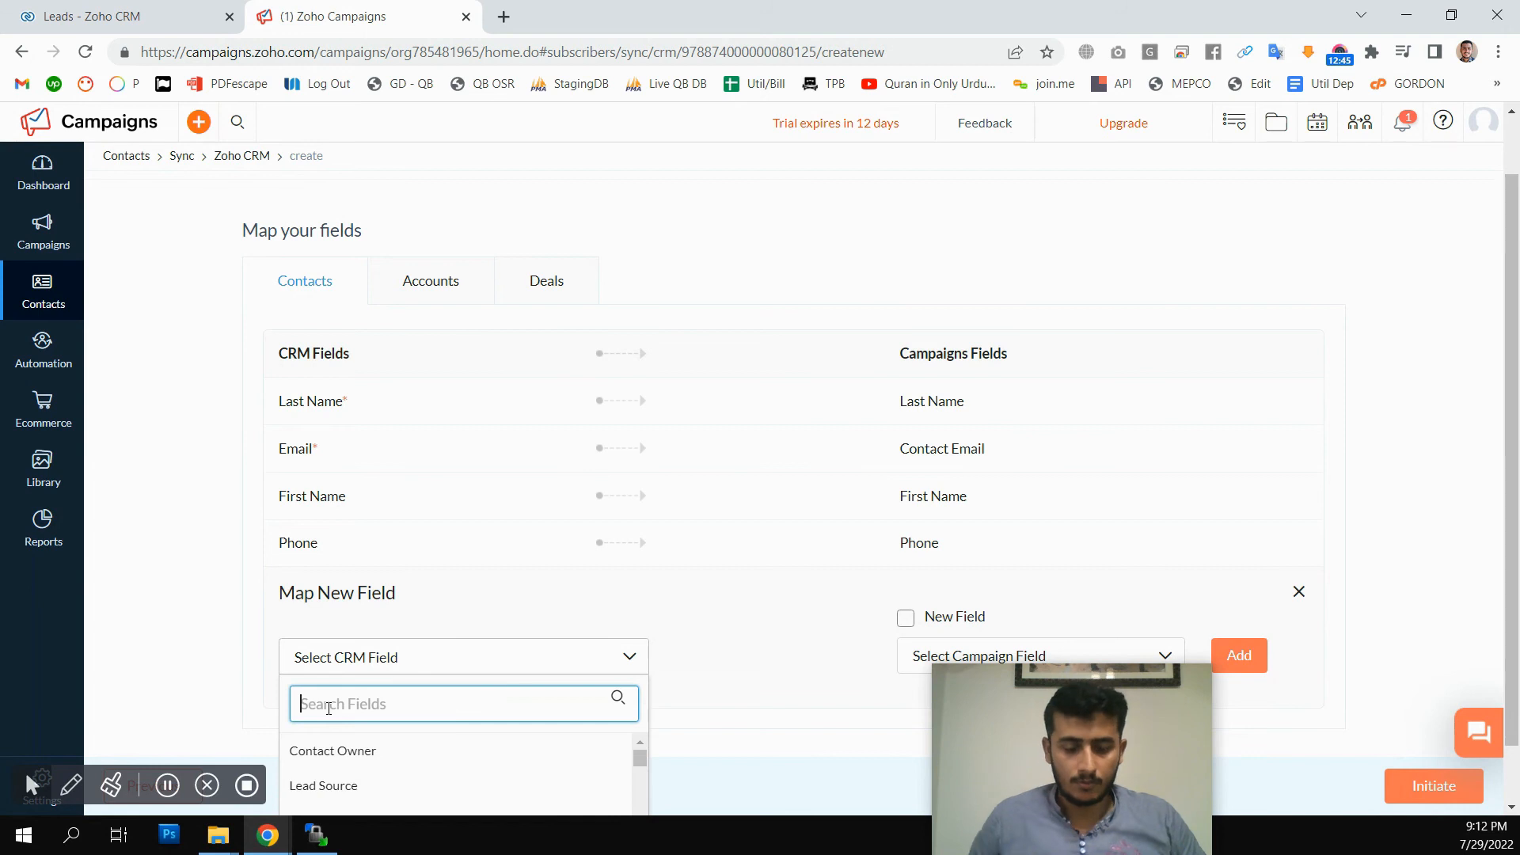
text(mobile)
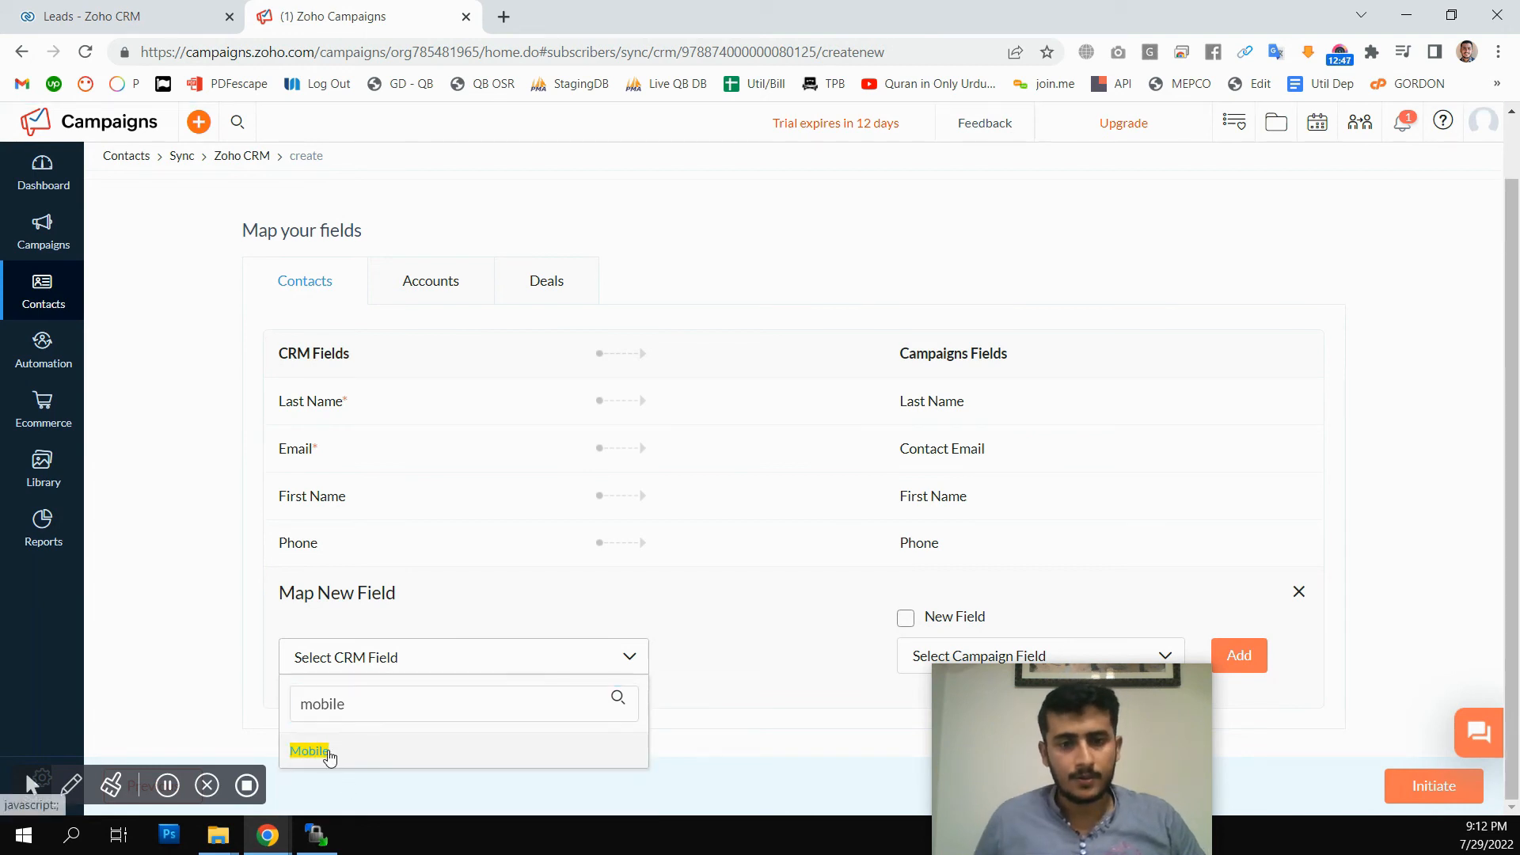
click(320, 753)
click(1239, 656)
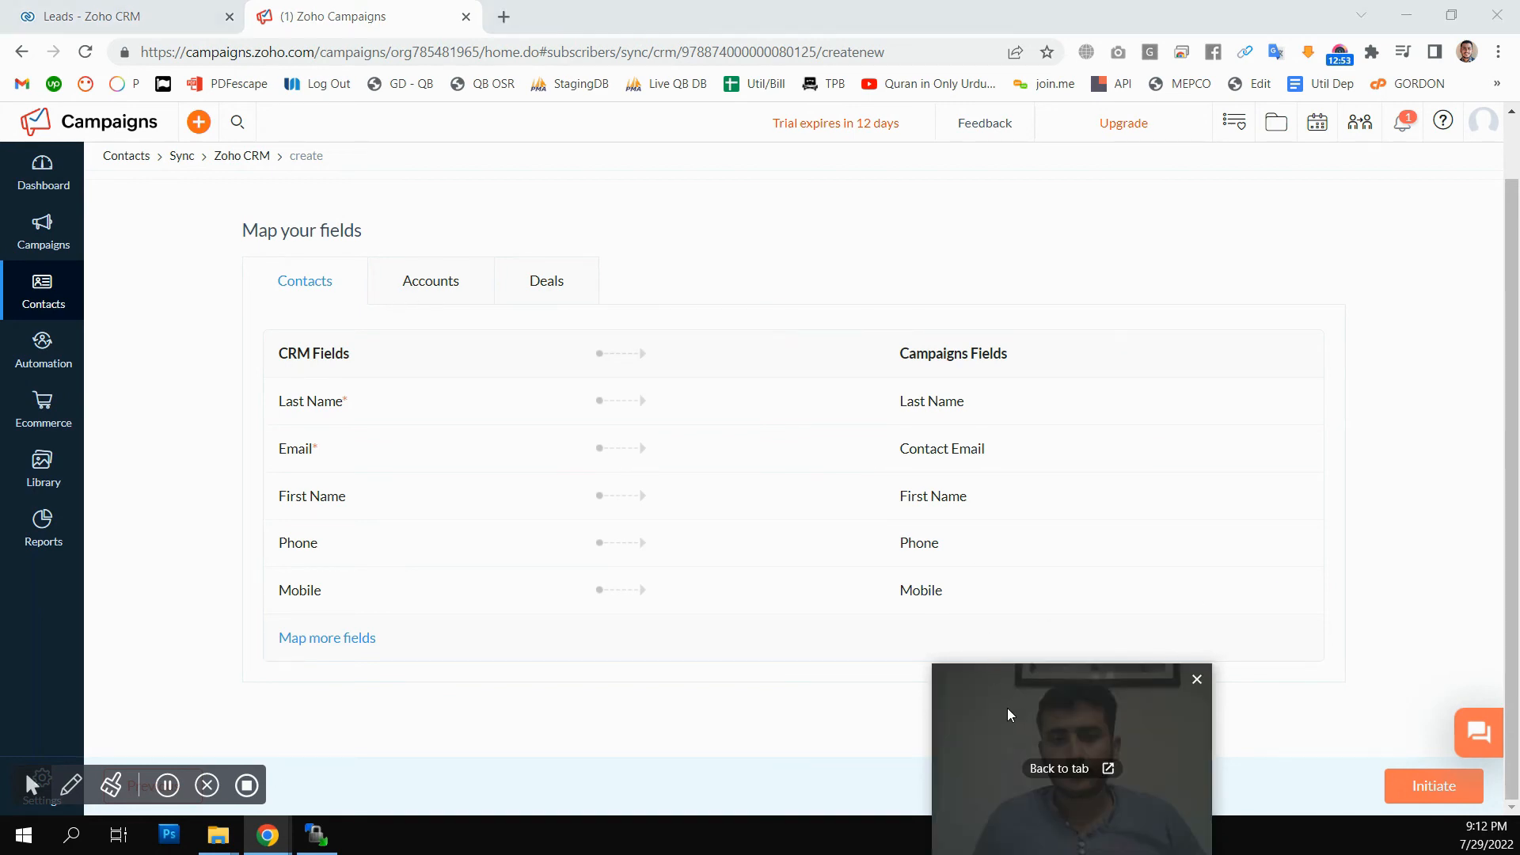
Review the default field mappings for Accounts and Deals alongside the Contacts mapping.
click(431, 300)
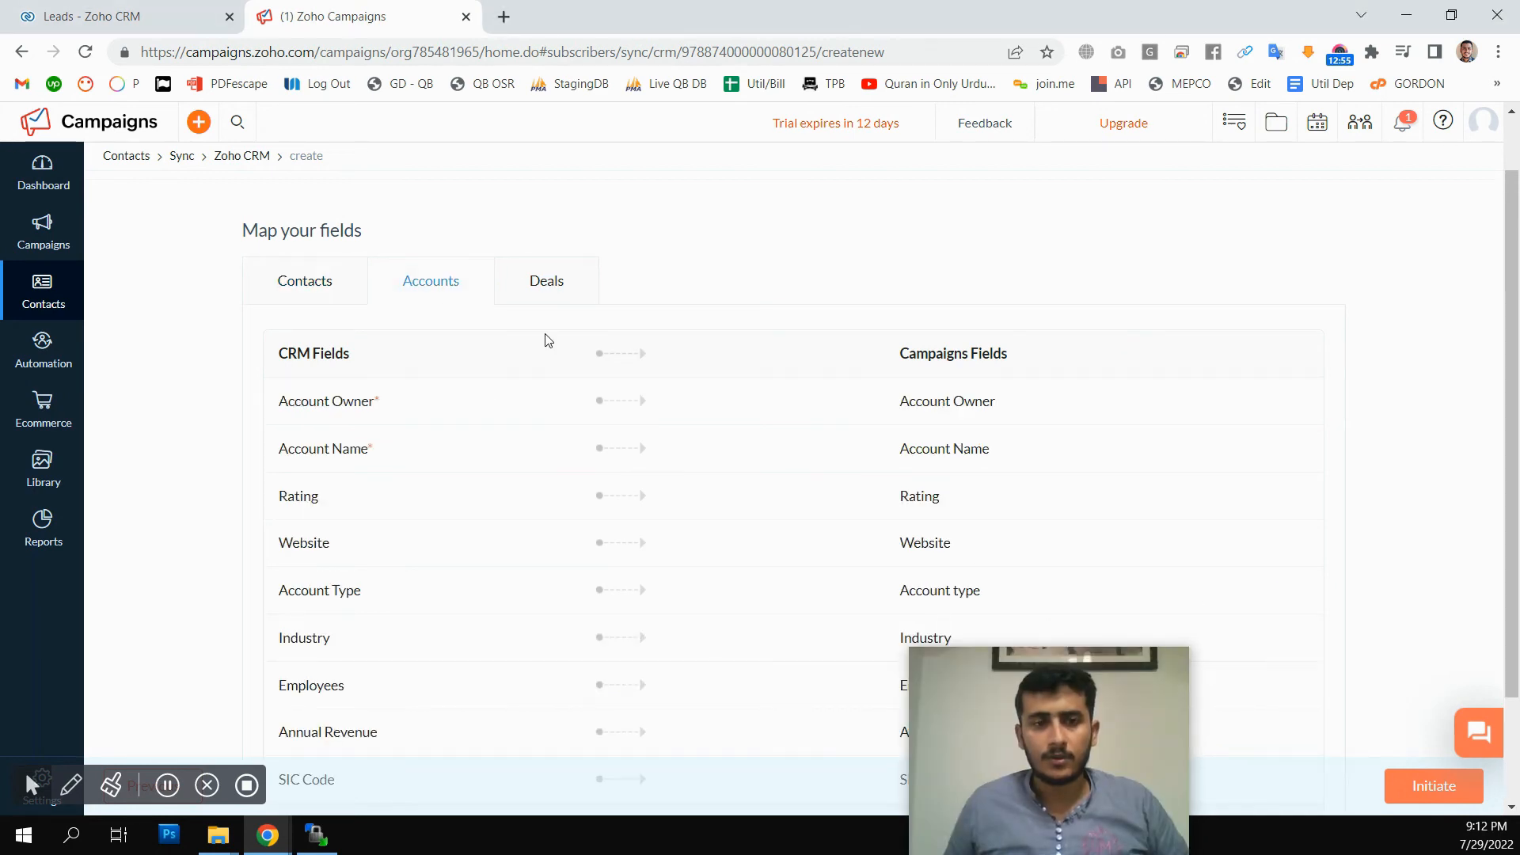
scroll(356, 438, down, 2)
scroll(546, 469, up, 3)
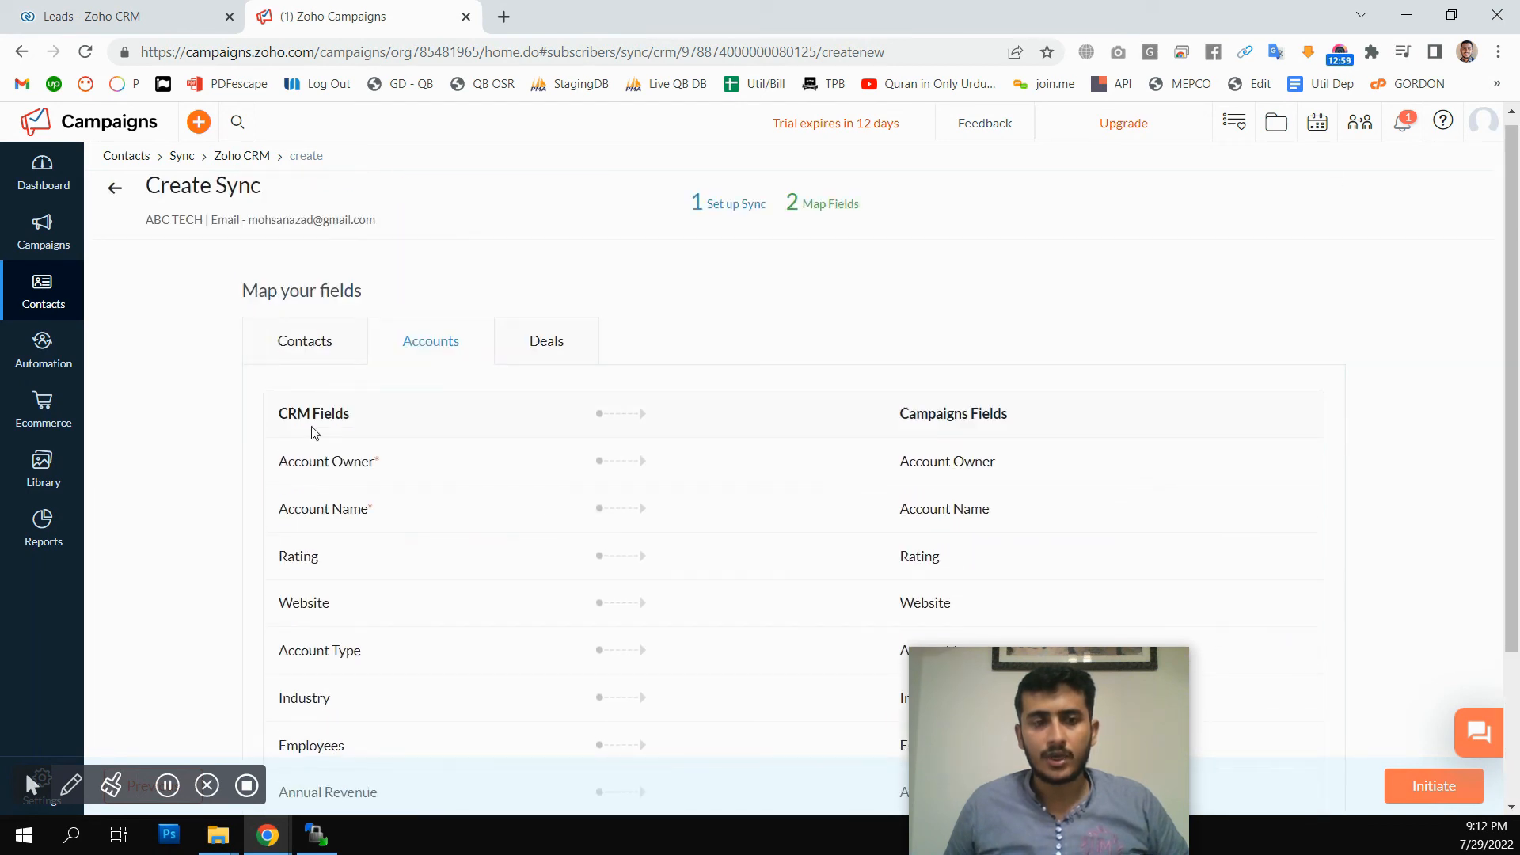
scroll(928, 427, down, 3)
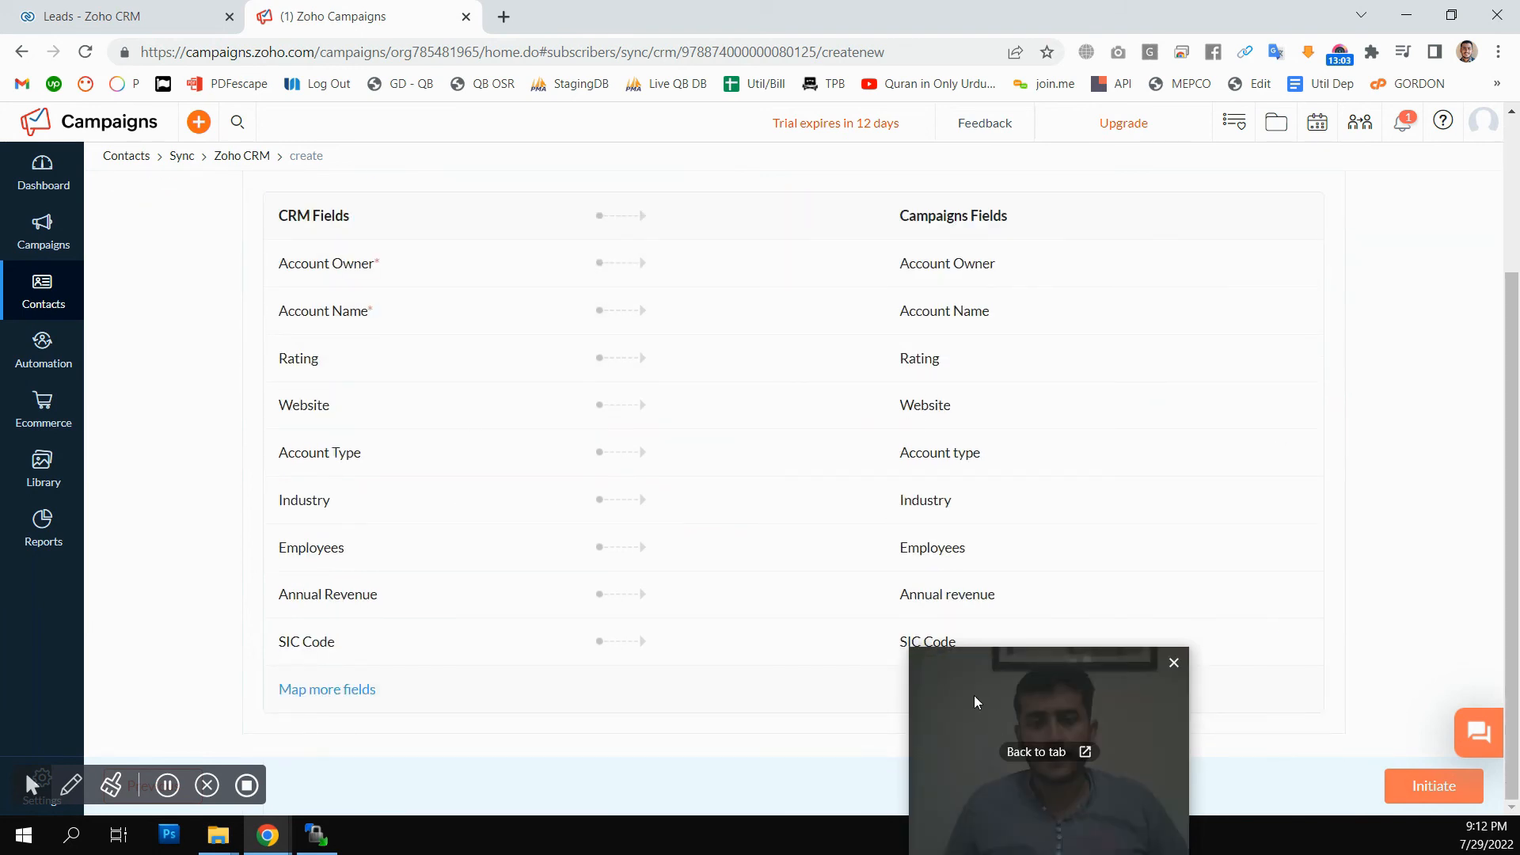
drag(974, 695, 1095, 721)
scroll(842, 584, up, 3)
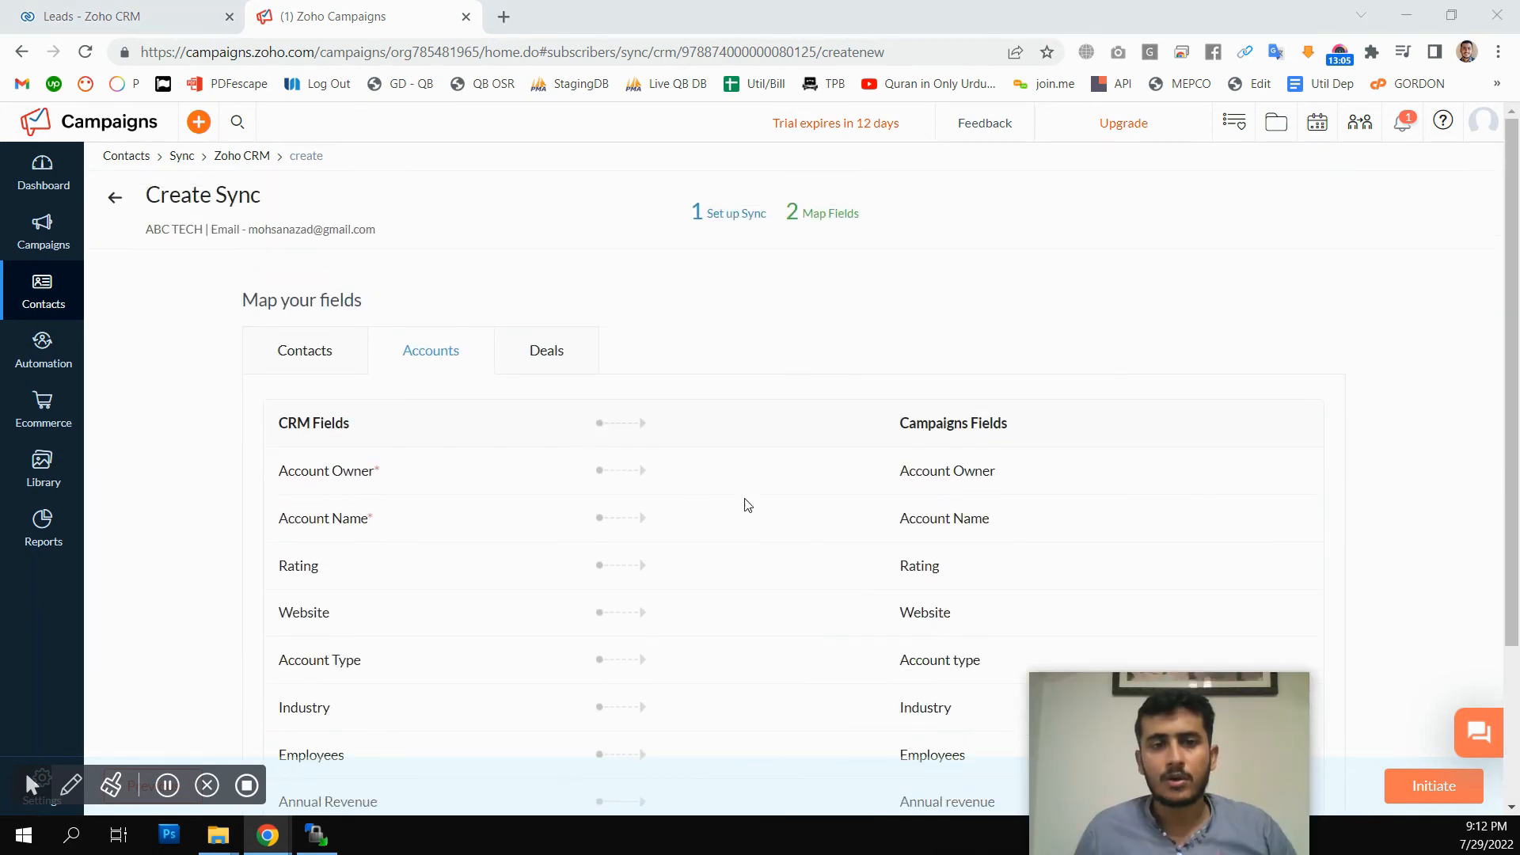
click(303, 361)
click(422, 353)
click(546, 356)
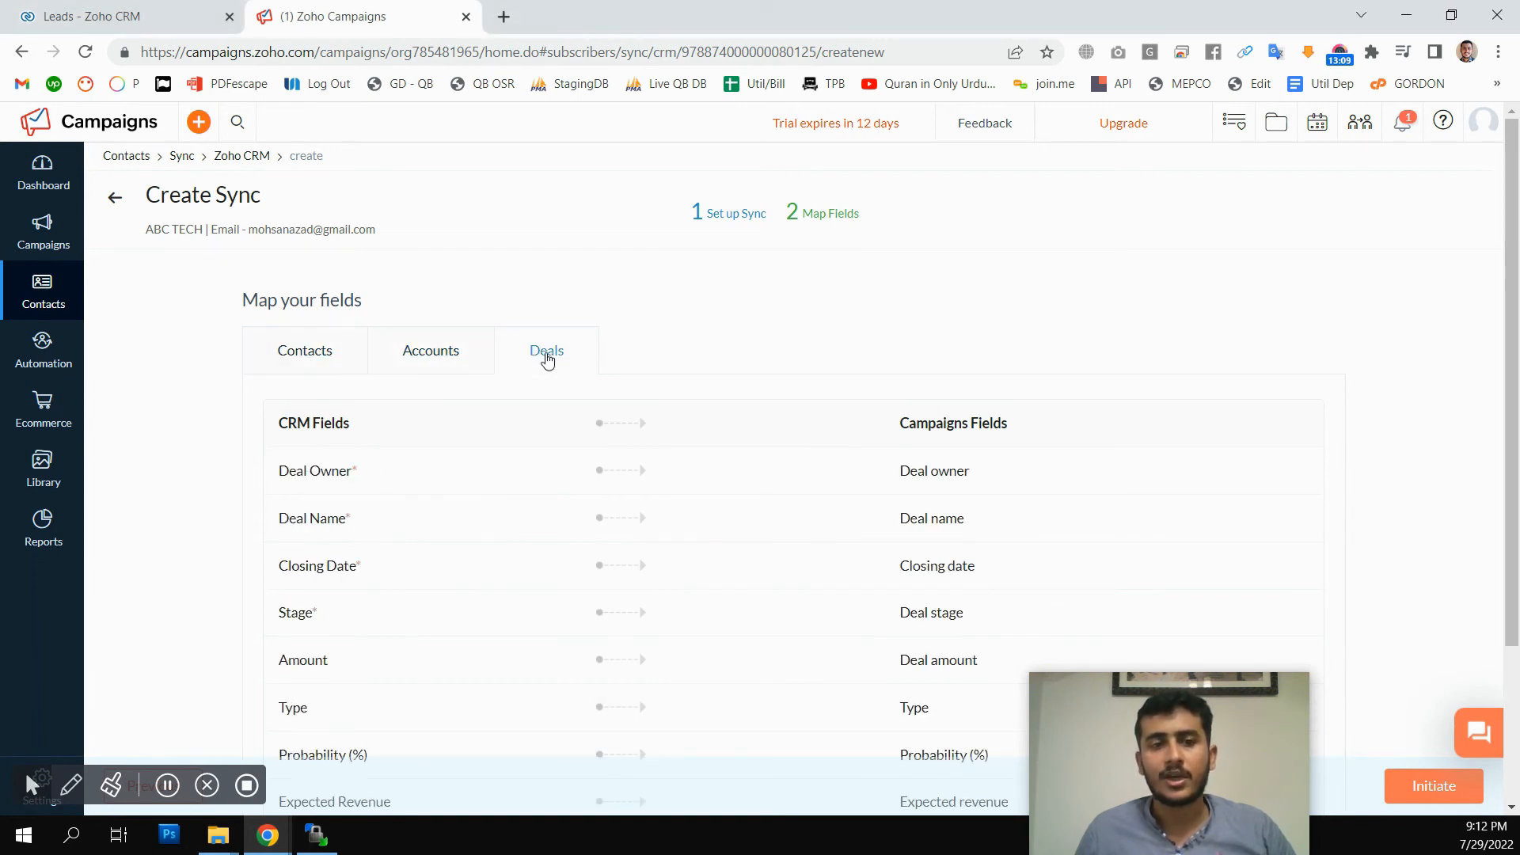
click(281, 357)
click(409, 356)
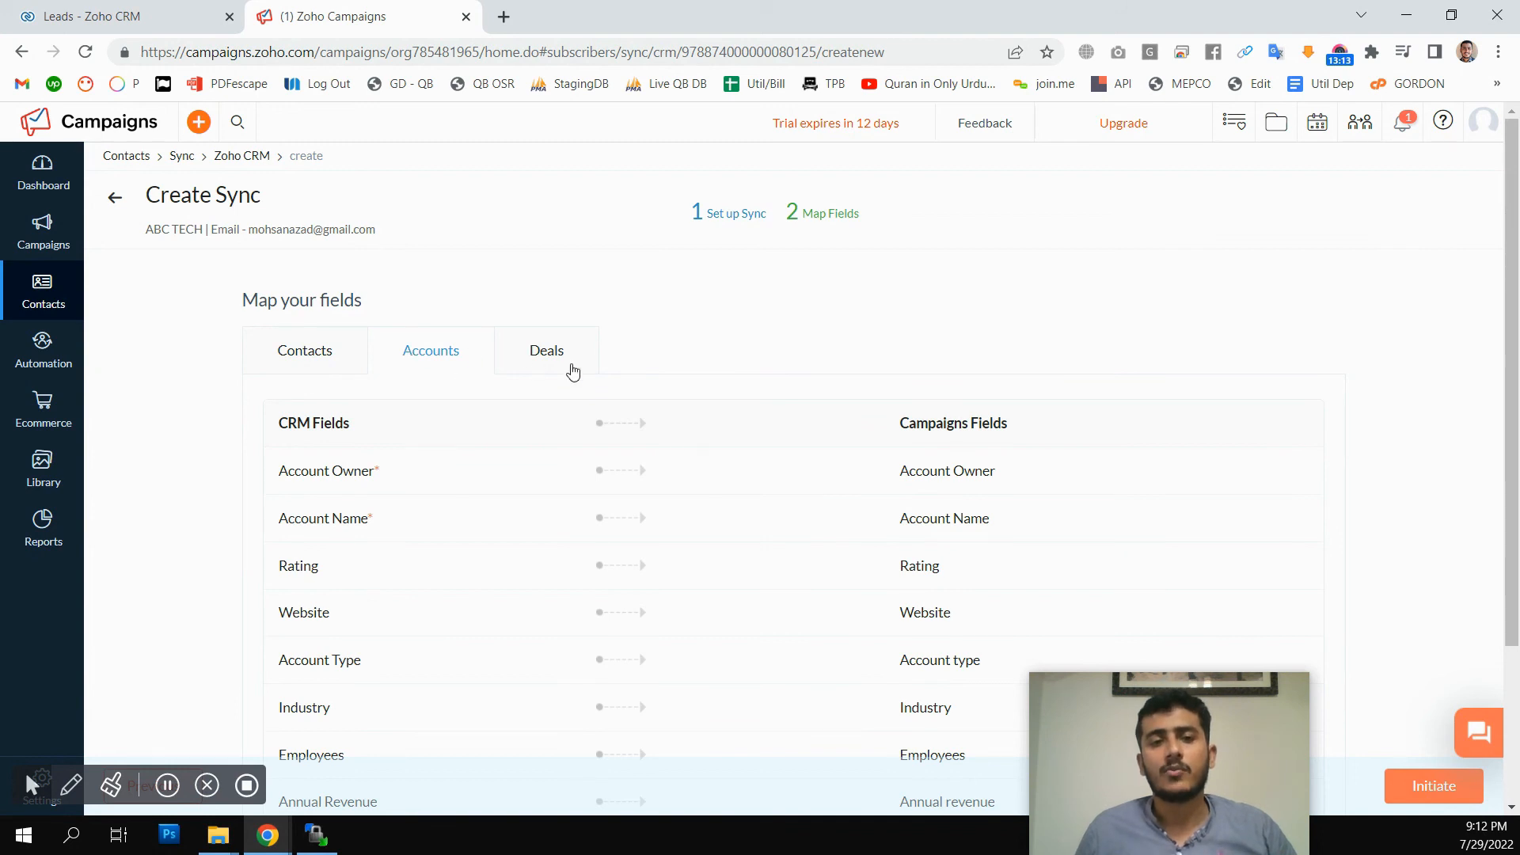
drag(1093, 713, 1056, 635)
scroll(1340, 604, down, 3)
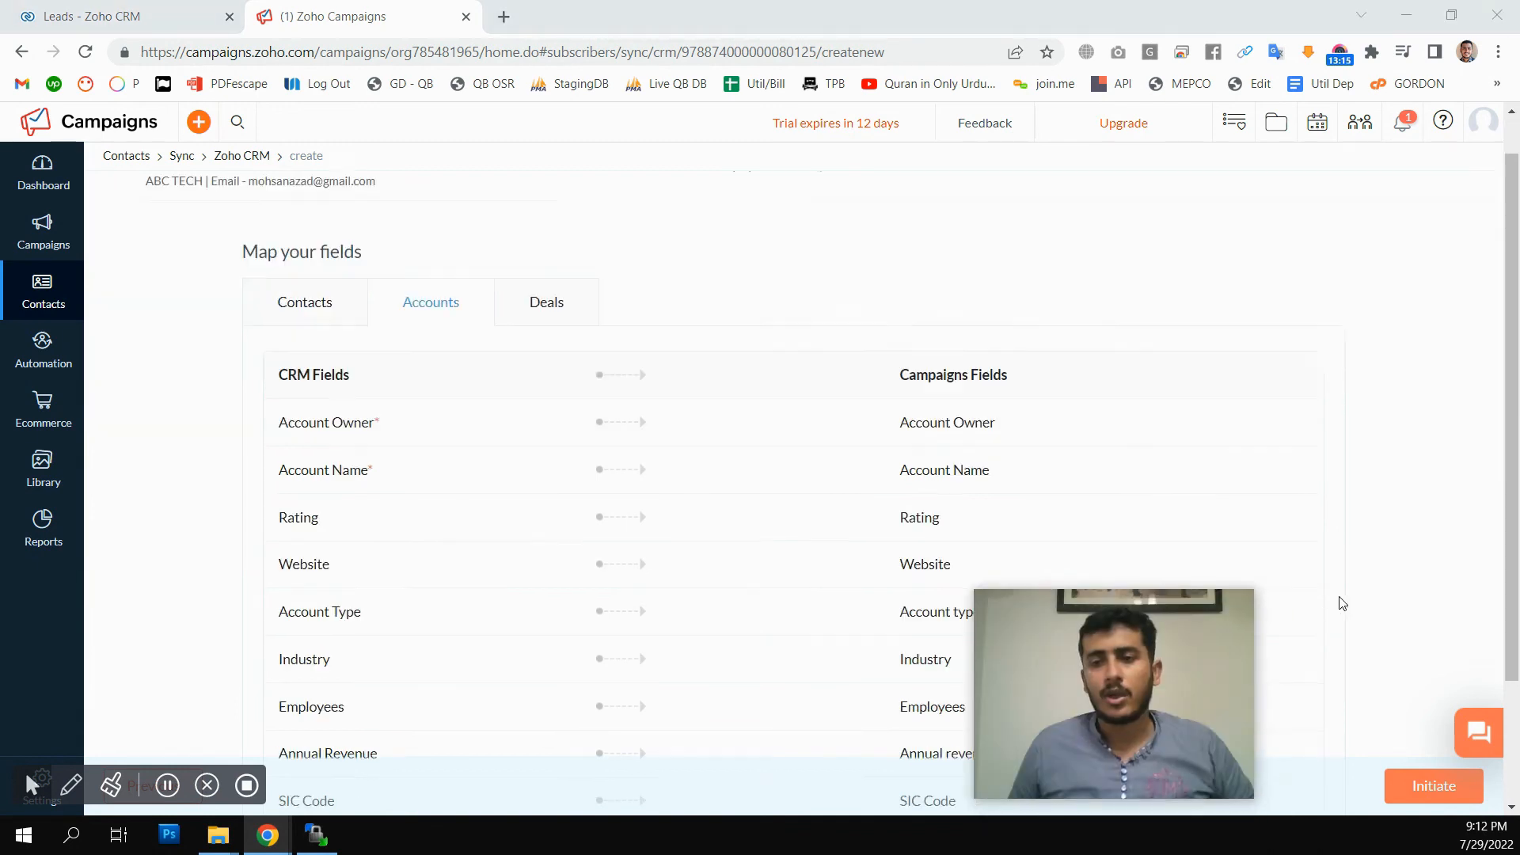
Initiate the Contacts sync, then reload its sync history to check for progress.
click(1417, 790)
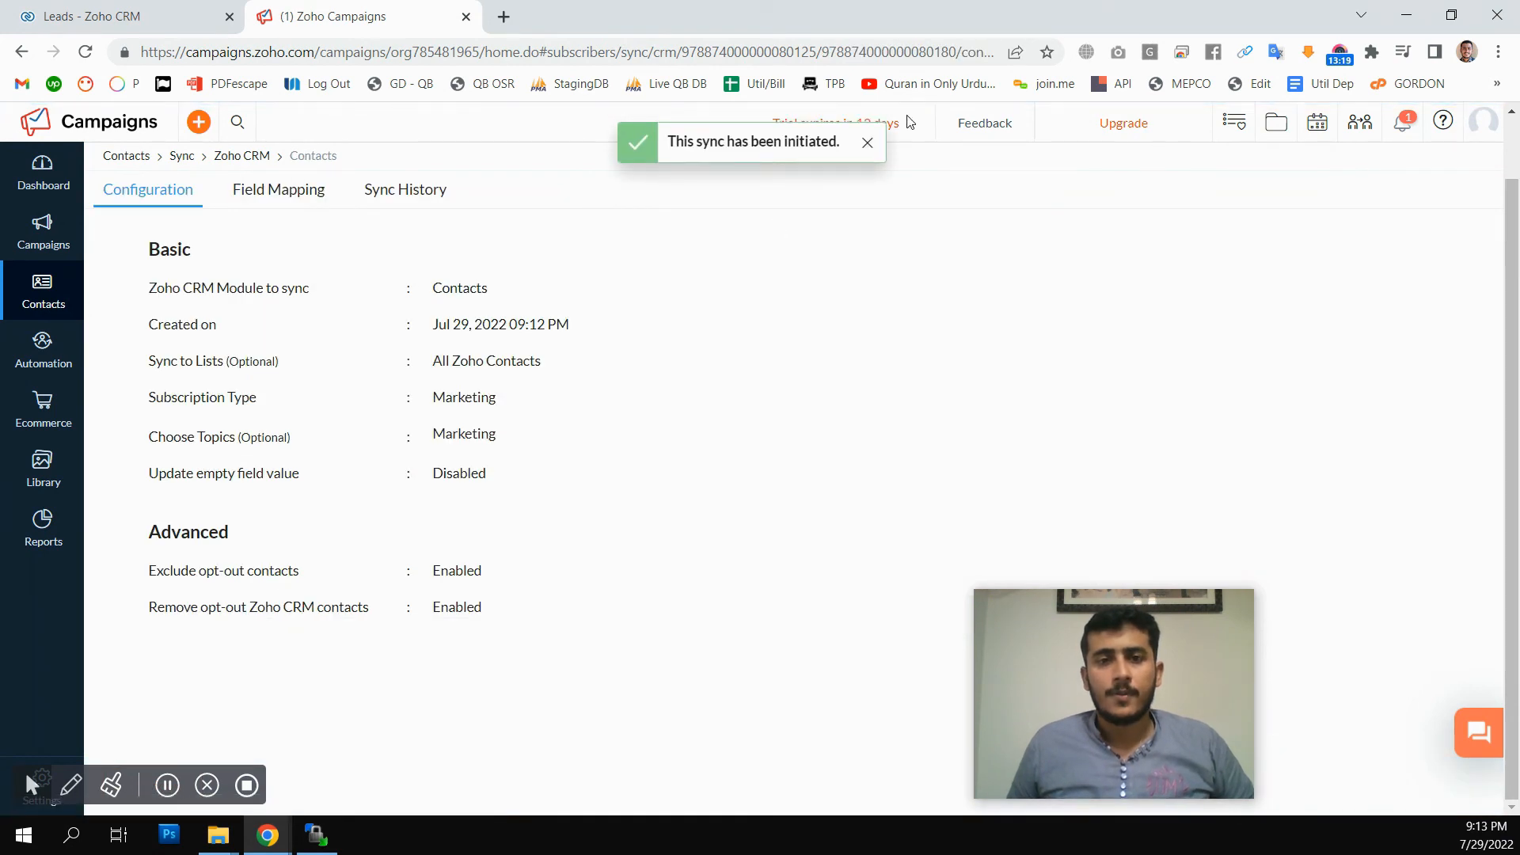
click(866, 146)
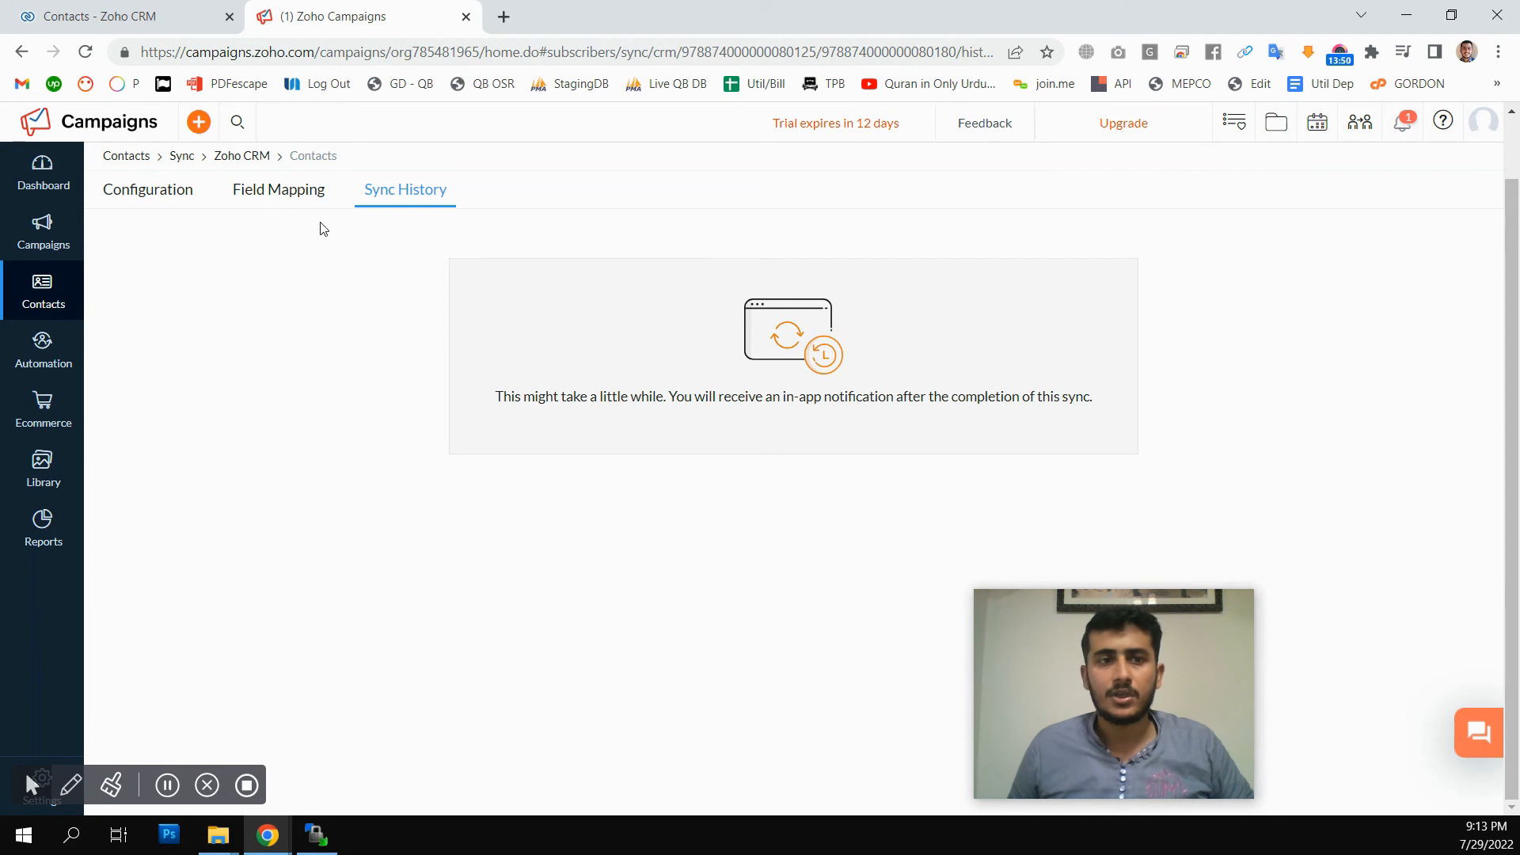
click(85, 51)
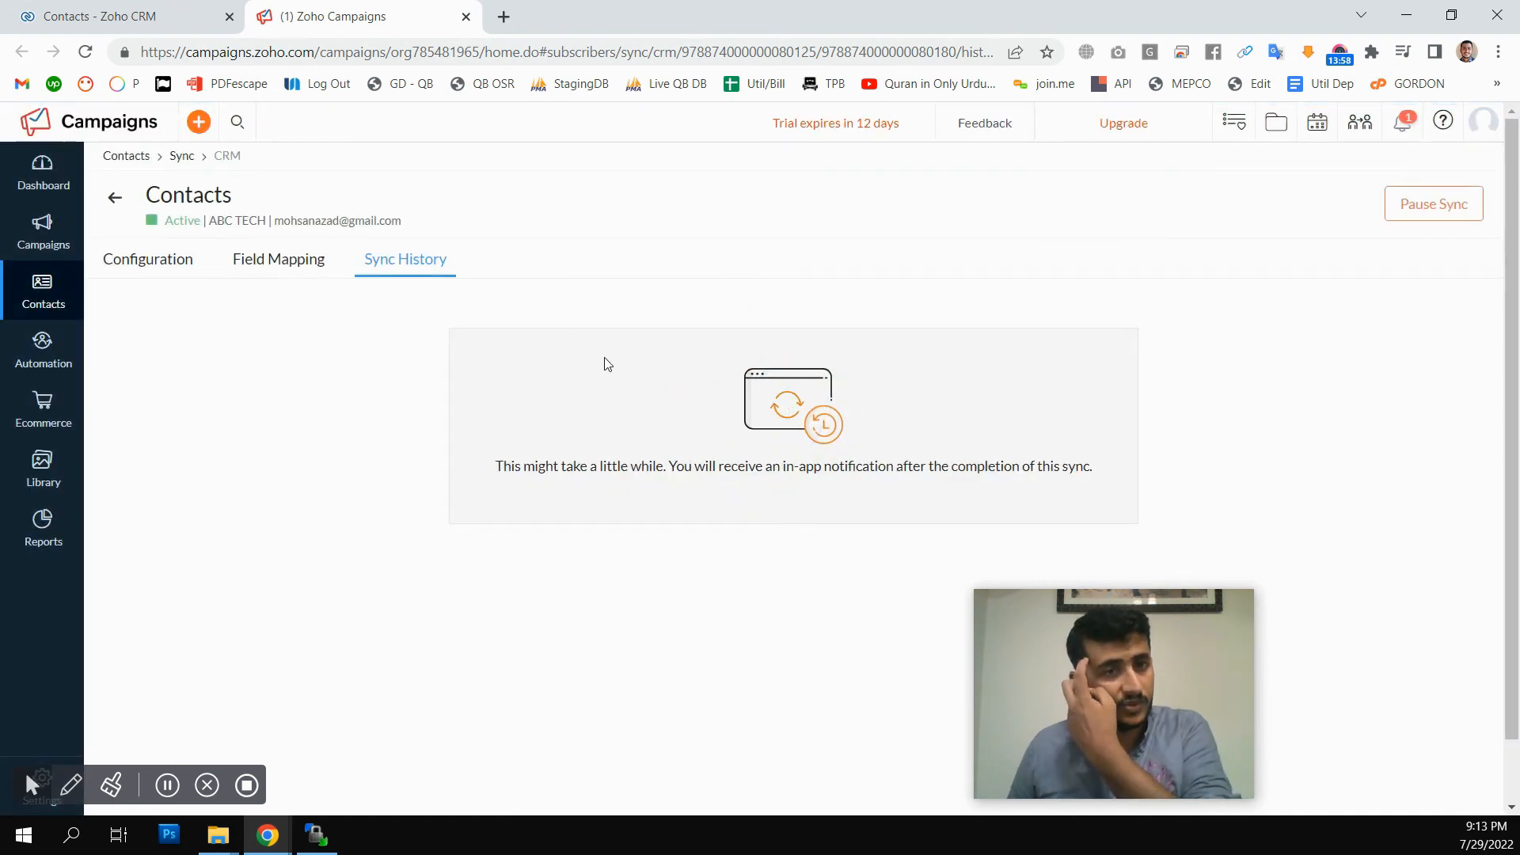
Open the Leads sync configuration from the active Zoho CRM syncs in Sync Services.
mouse_move(45, 307)
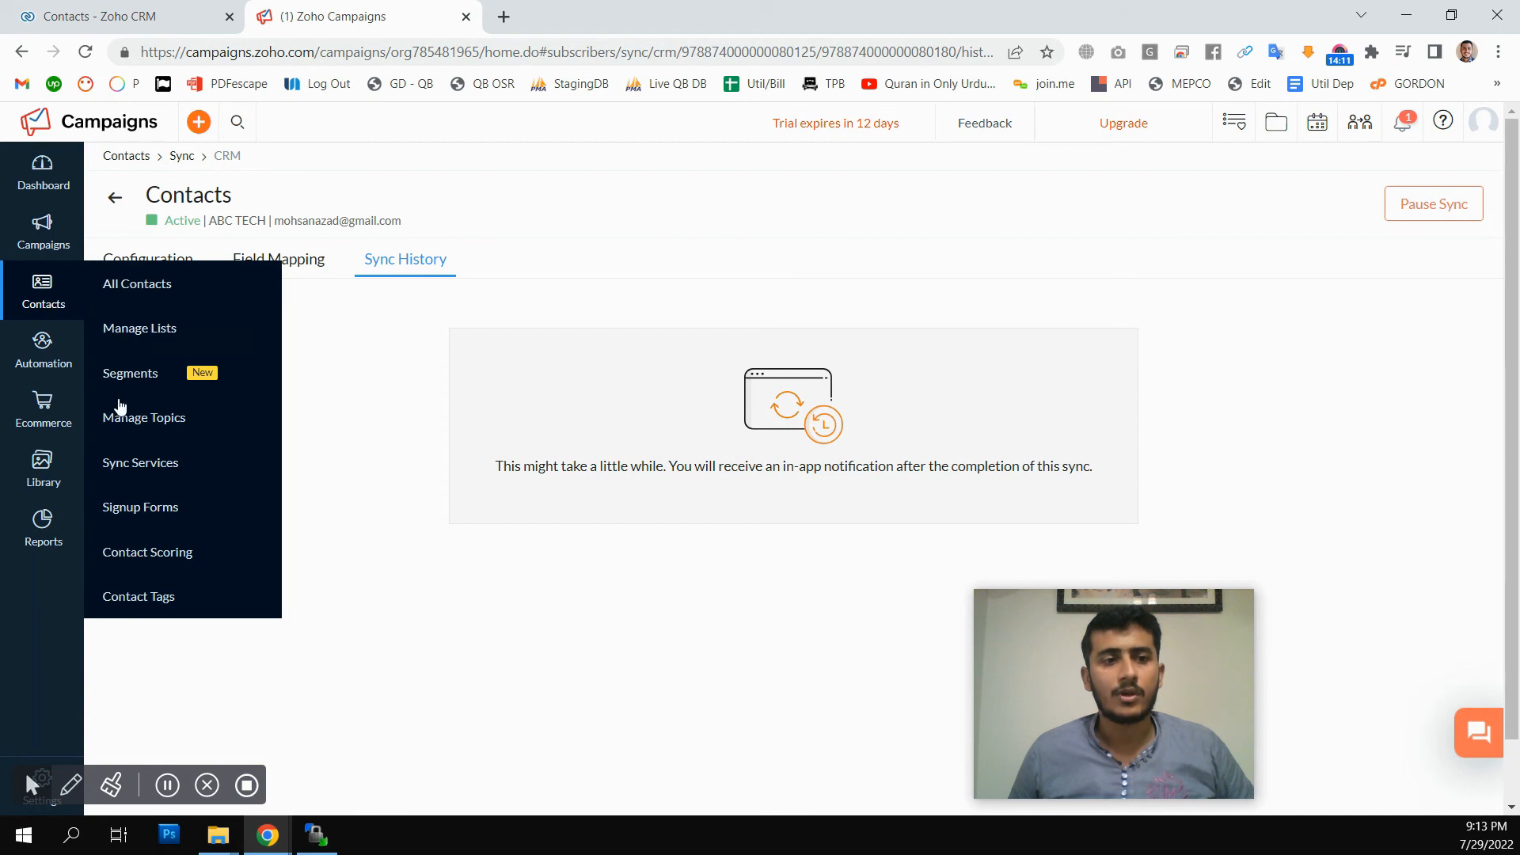
click(141, 469)
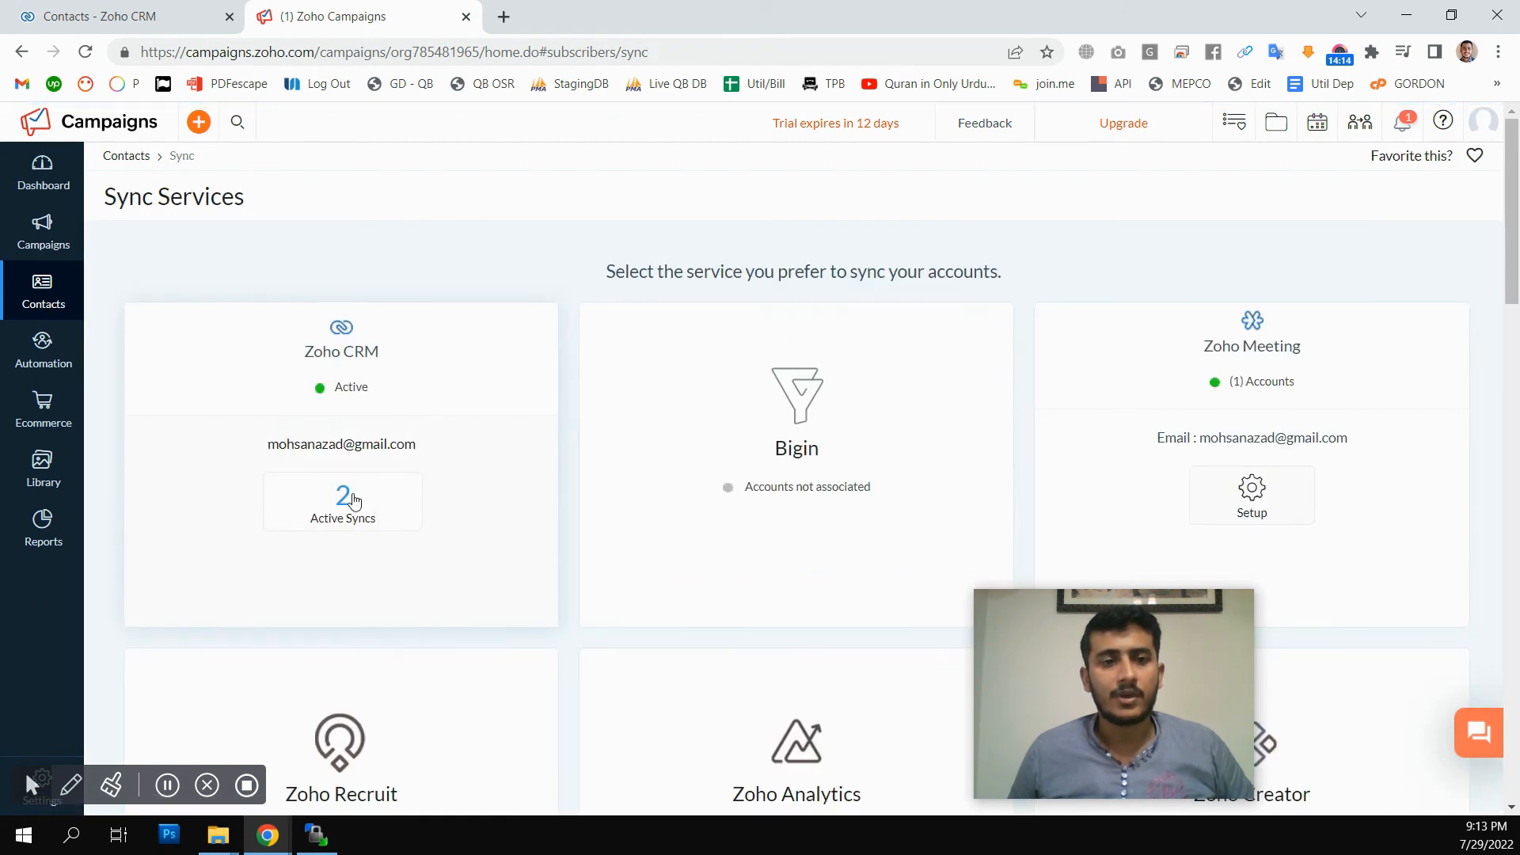
click(342, 507)
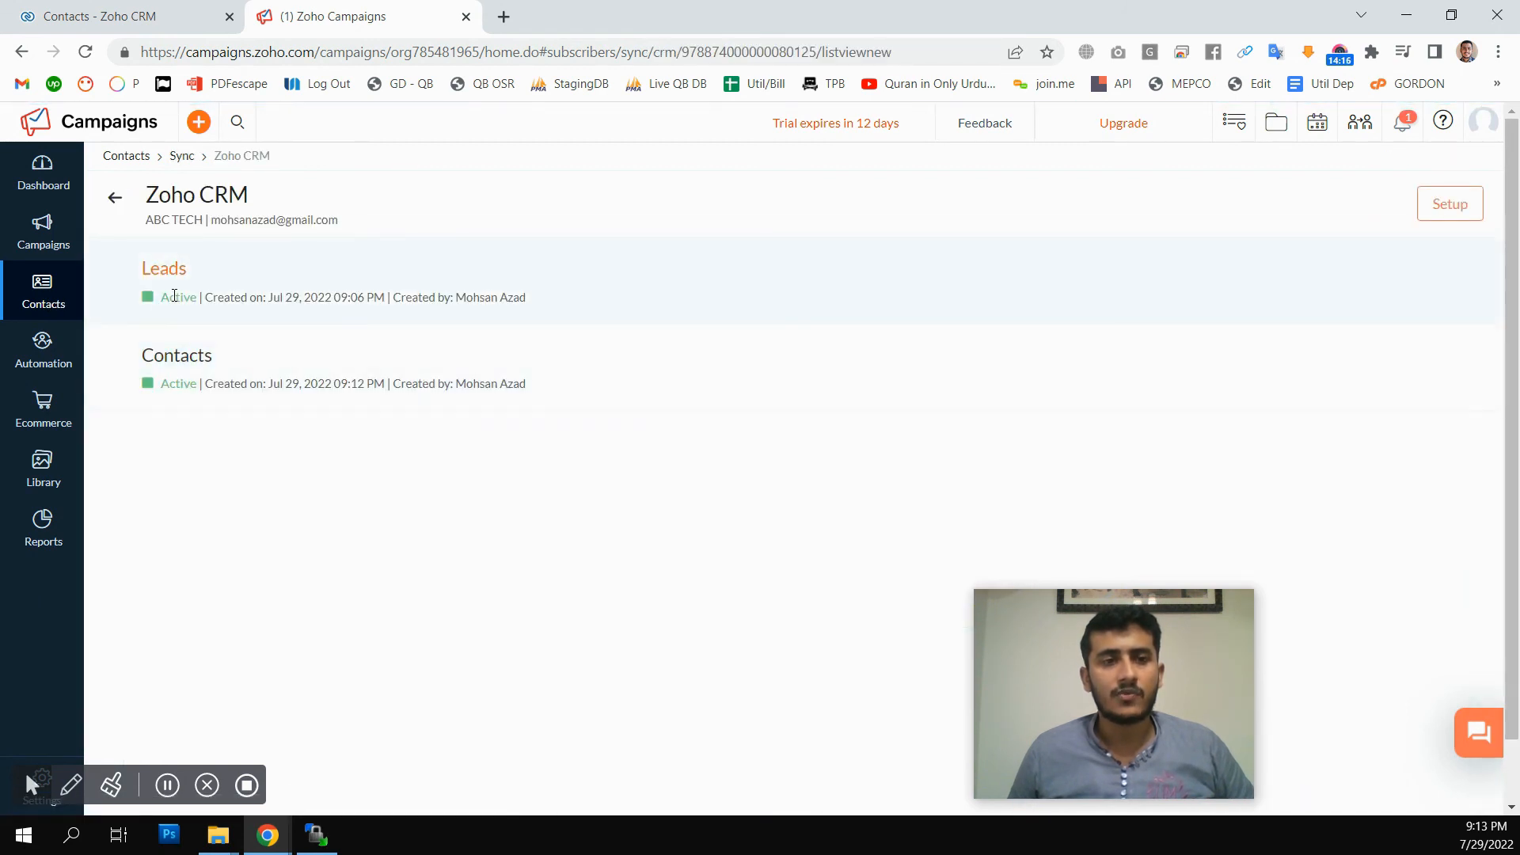
click(161, 273)
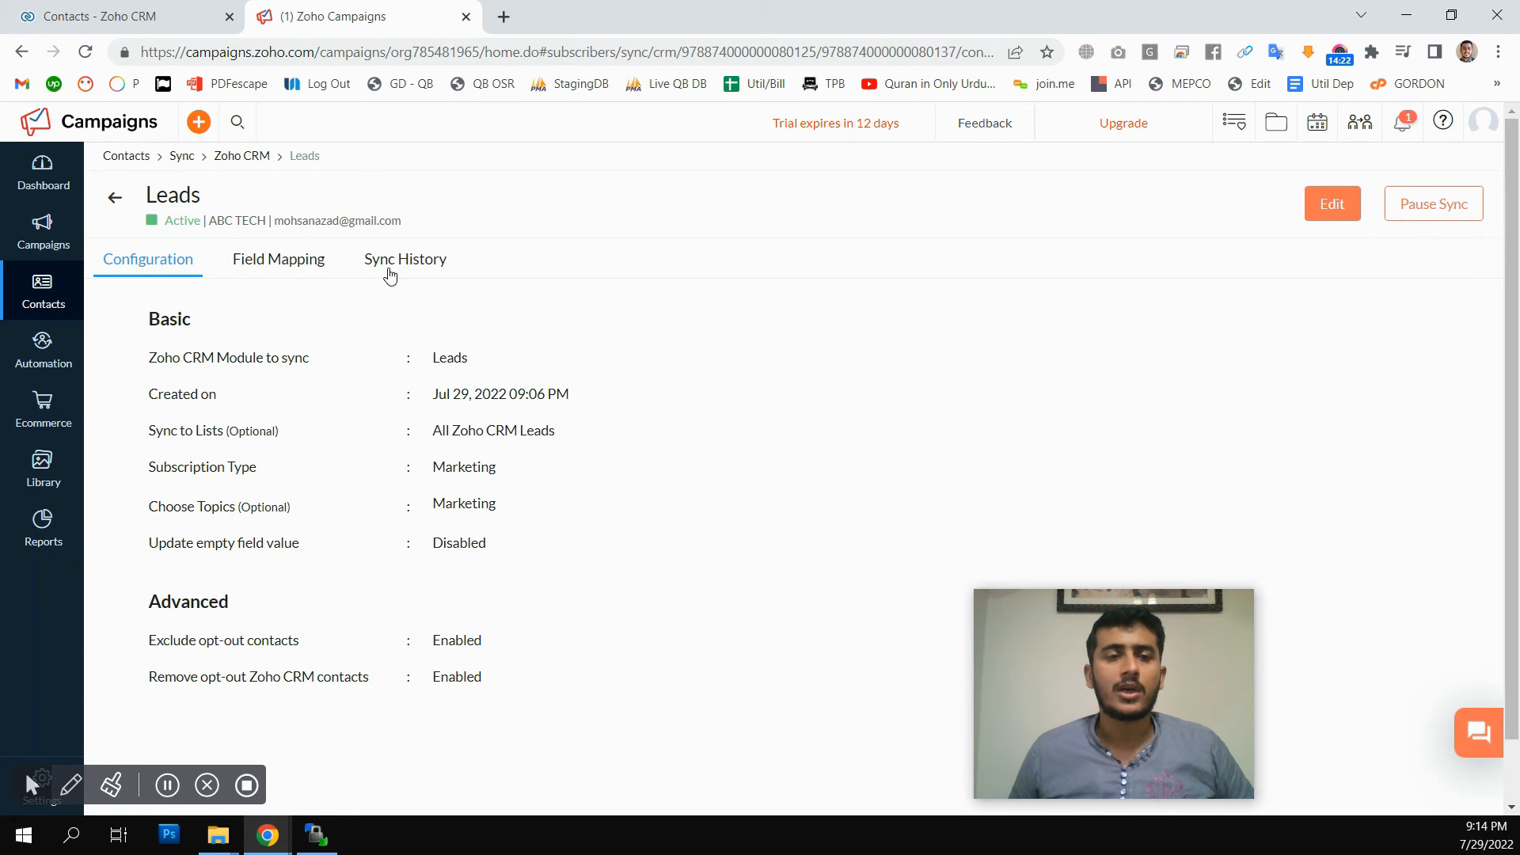
Switch to Zoho CRM to view the Leads list, and return to the Leads sync in Zoho Campaigns.
click(87, 24)
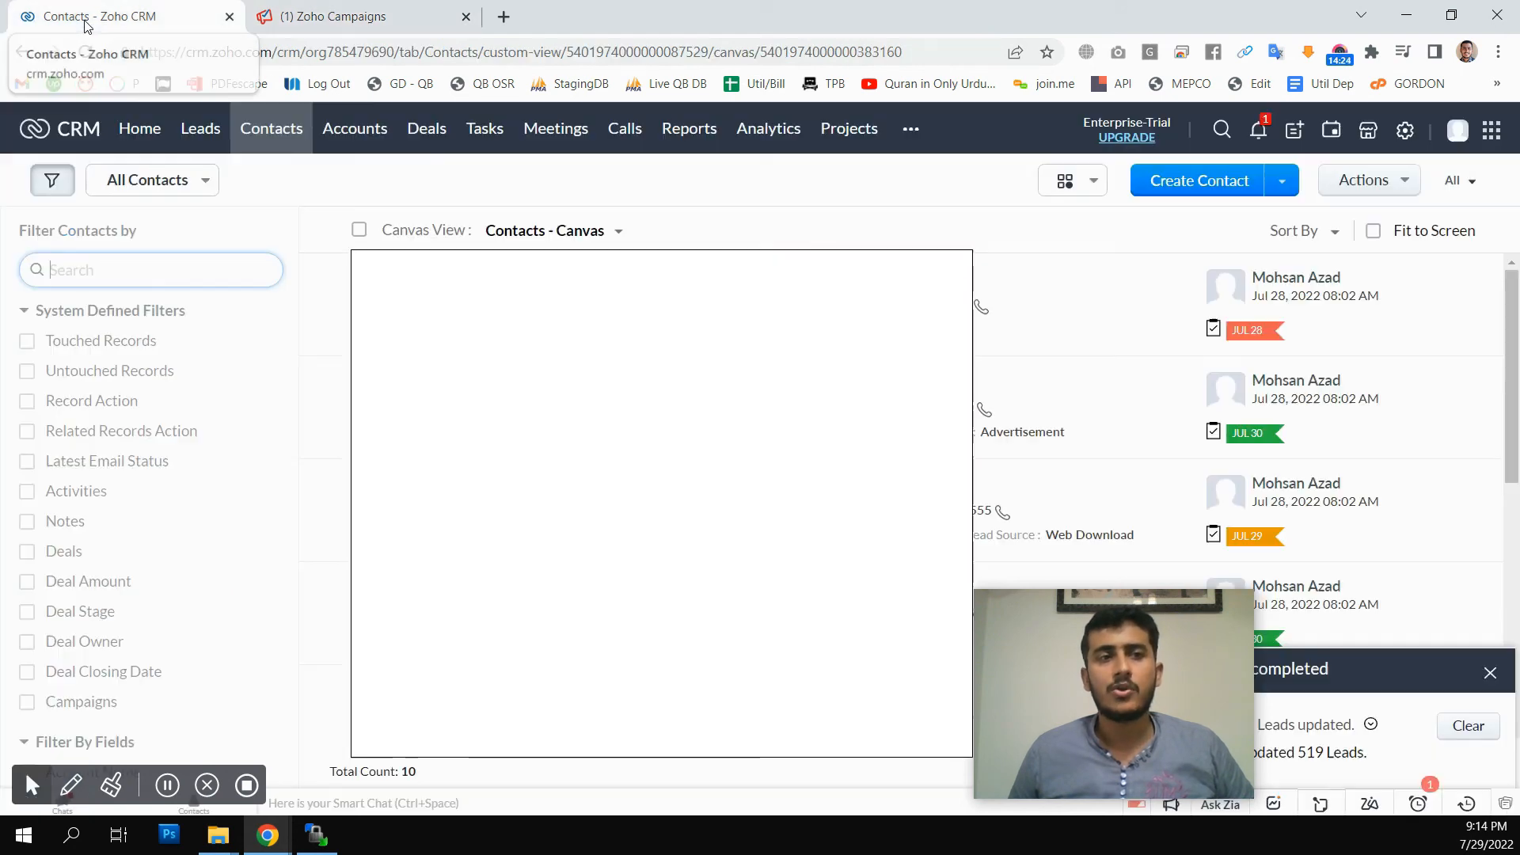
click(200, 135)
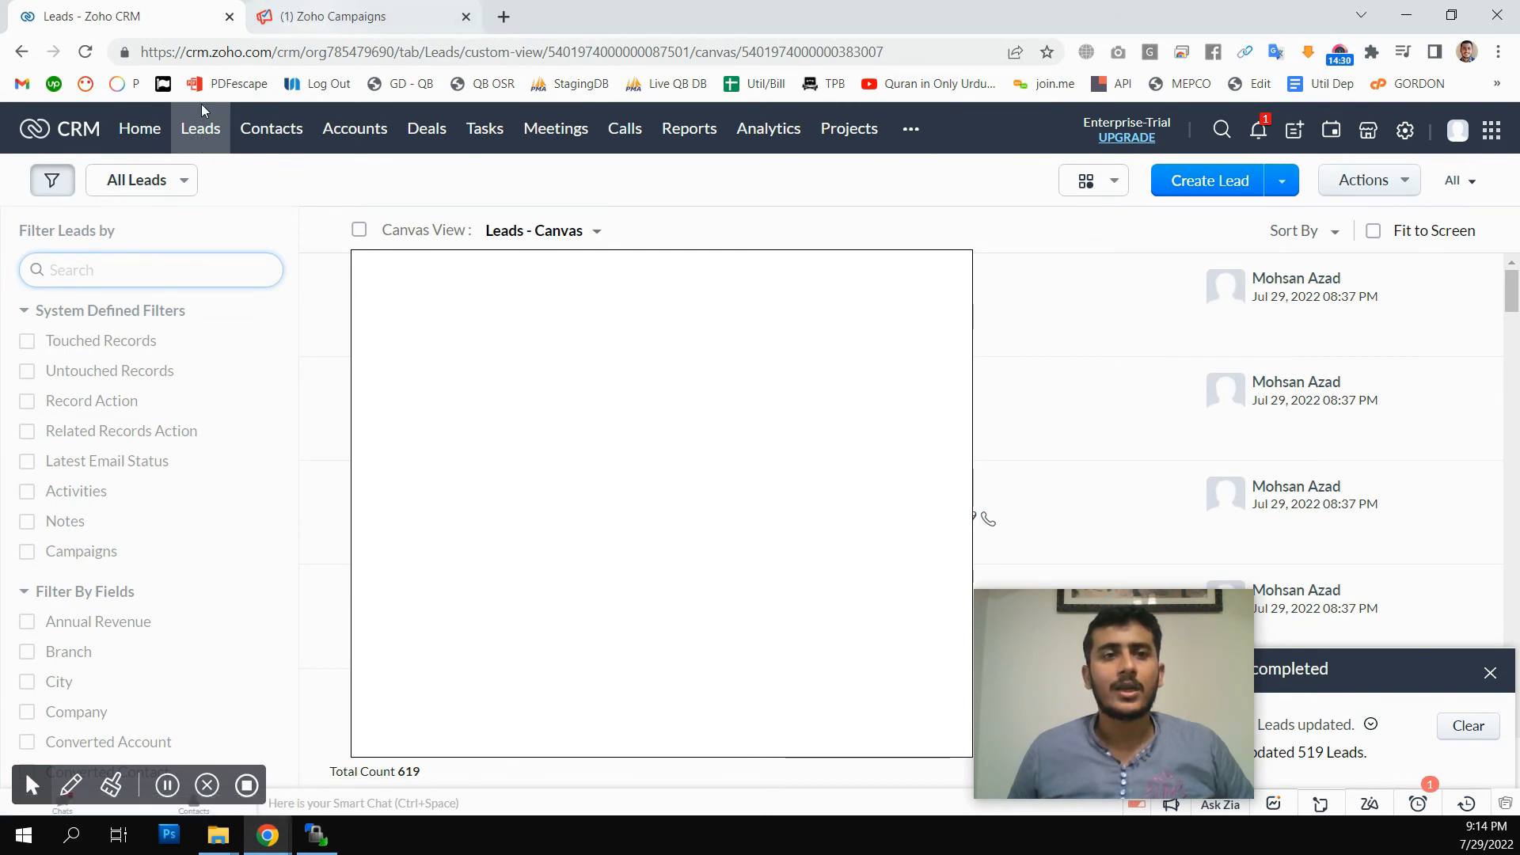
click(315, 17)
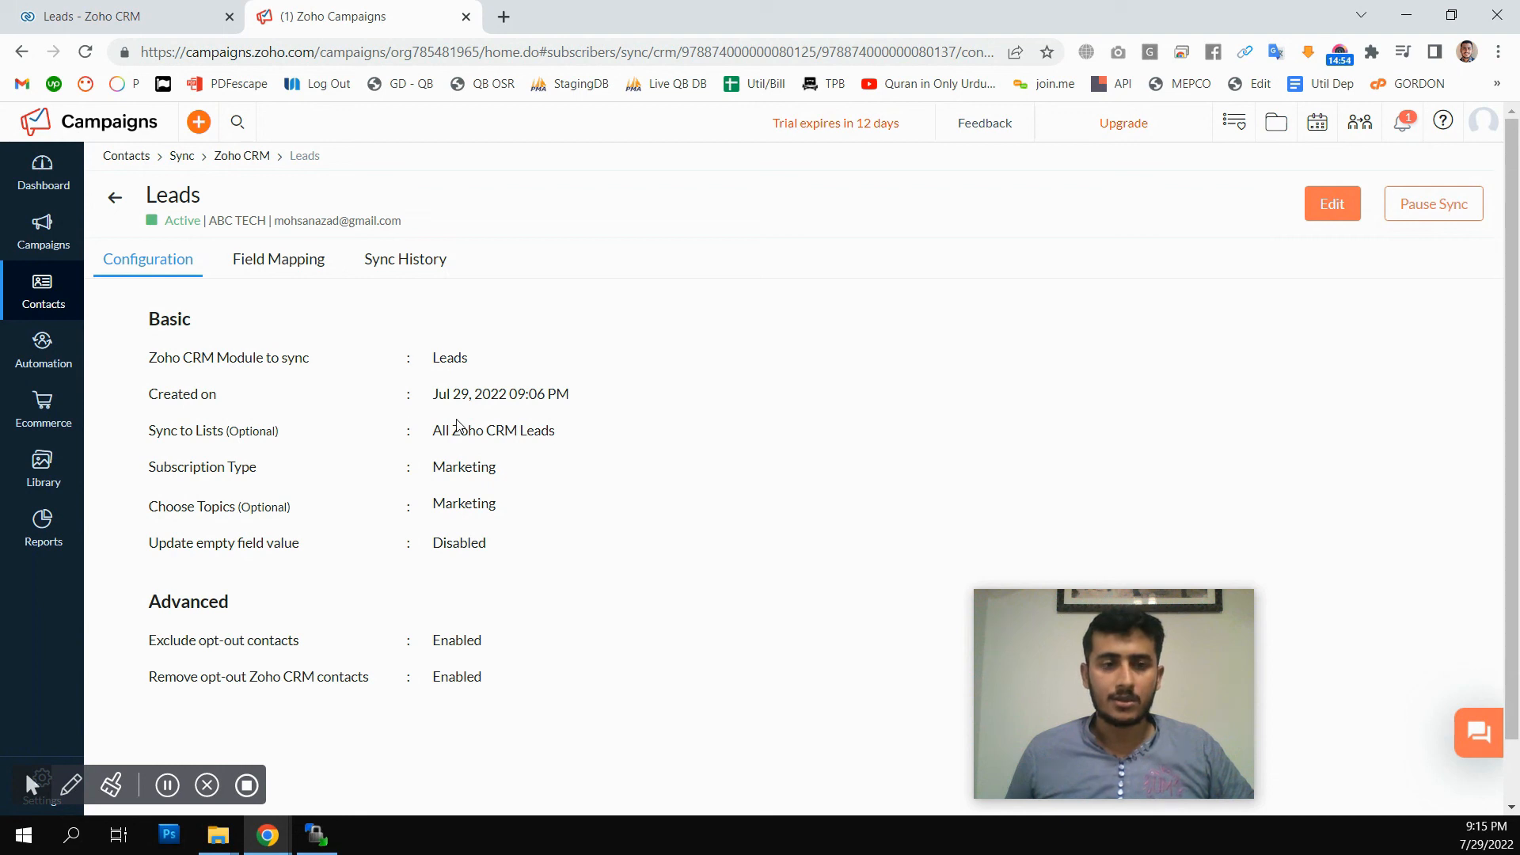
Start a new lead in Zoho CRM with Nessco Construction as the company.
click(106, 22)
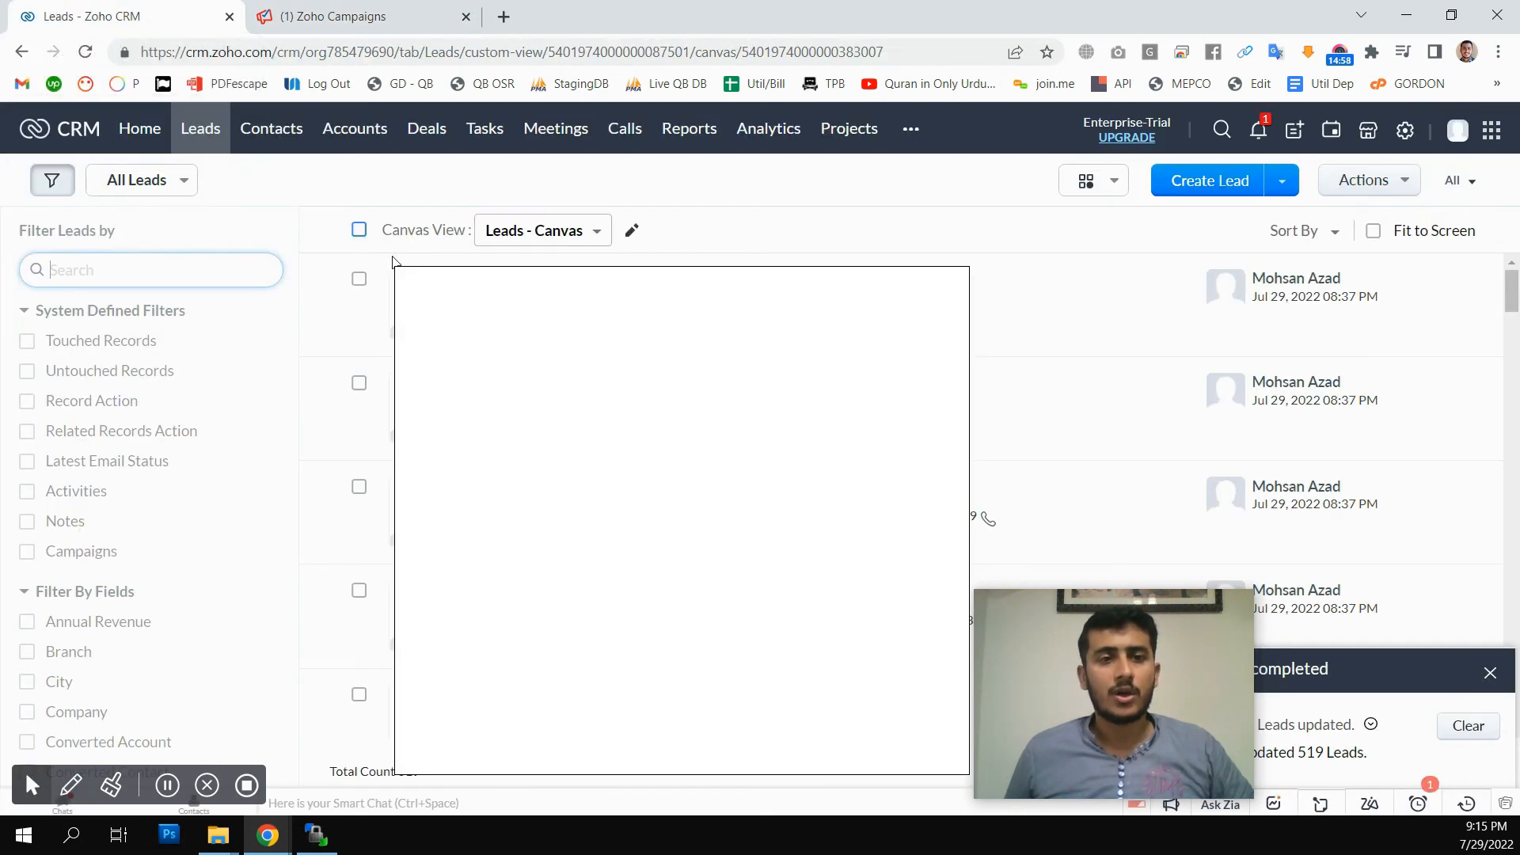
click(1188, 186)
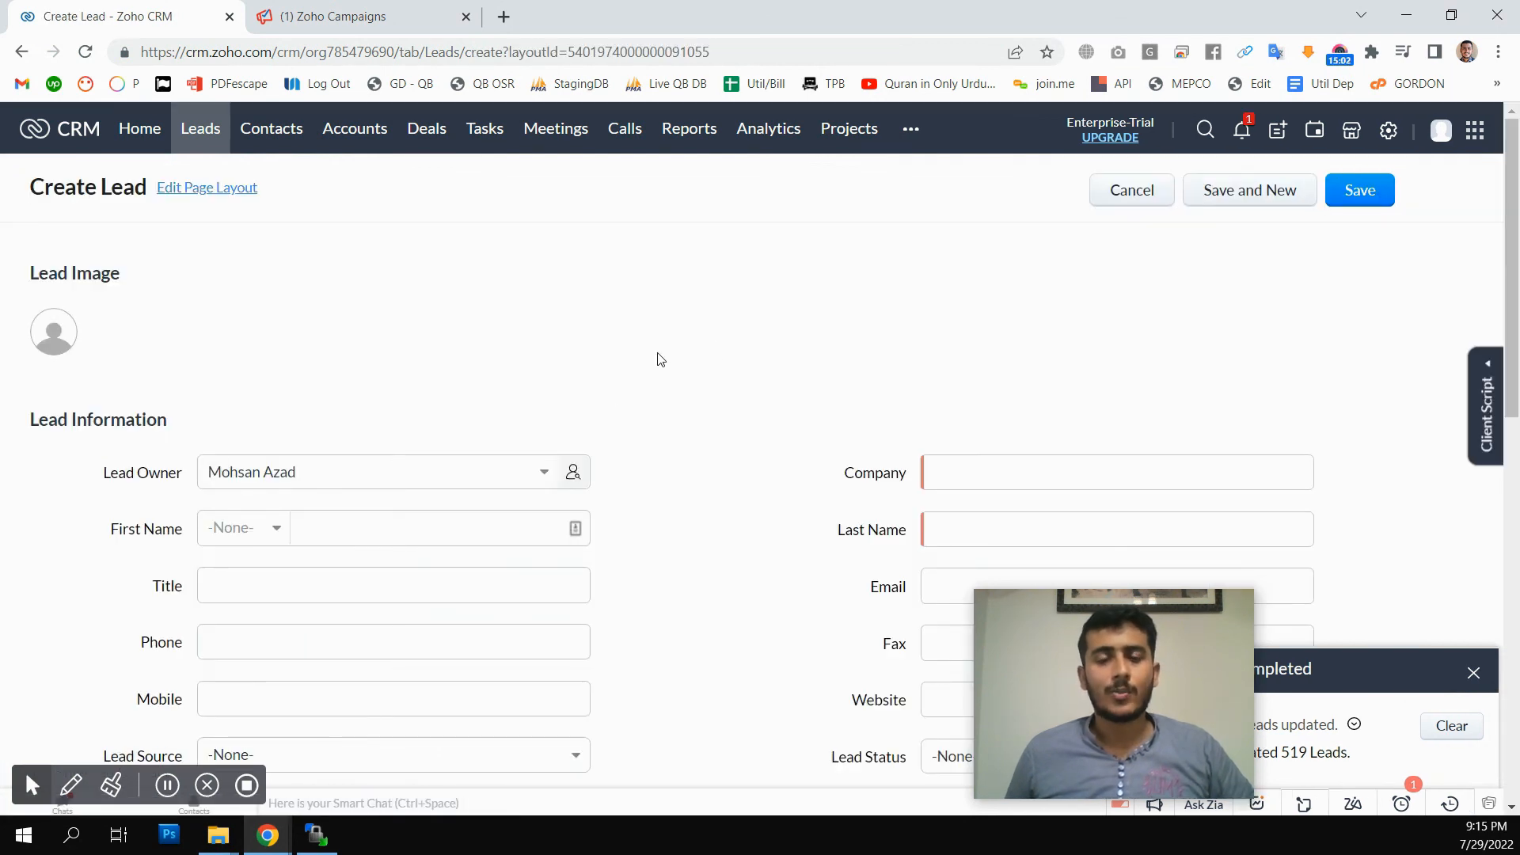
scroll(723, 346, down, 2)
scroll(376, 366, down, 1)
click(989, 272)
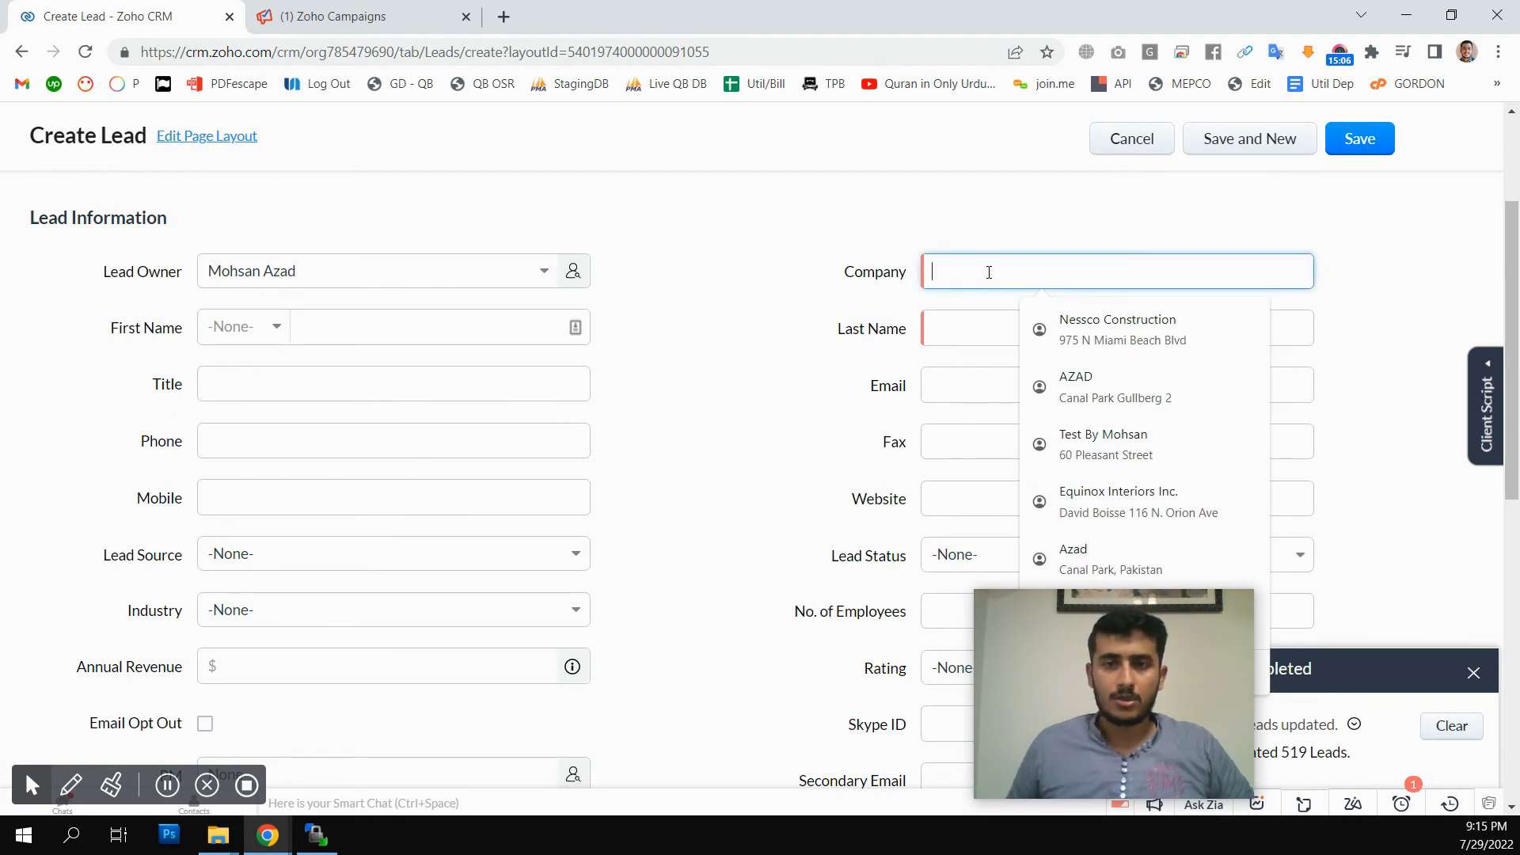
click(1100, 329)
scroll(718, 309, down, 1)
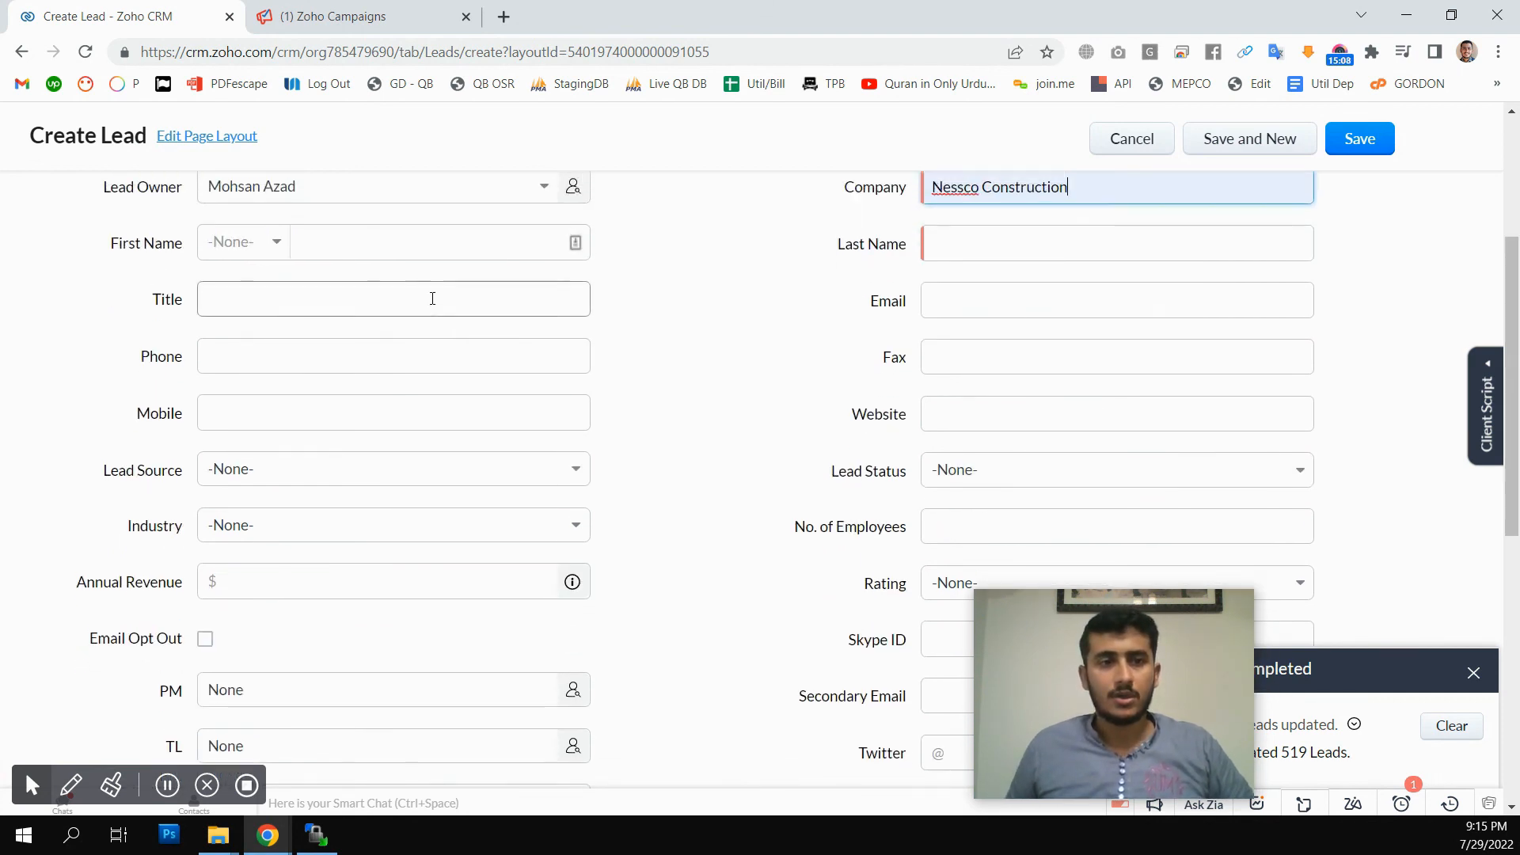
Set the new lead's first name to Test and last name to Sync Lead.
scroll(396, 317, up, 1)
click(361, 339)
text(Test)
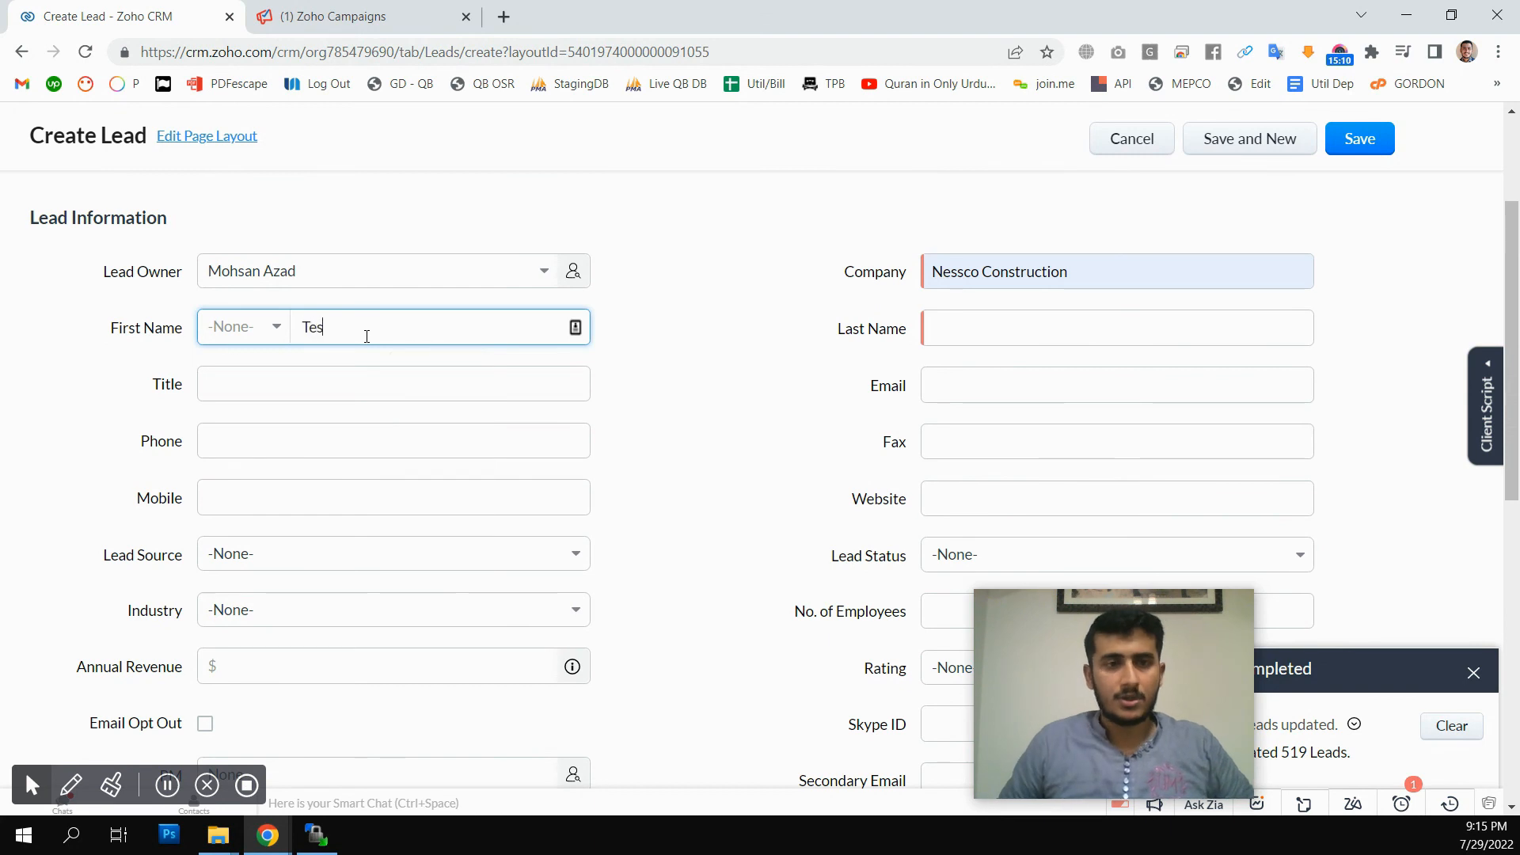
key(Tab)
text(Sync Lead)
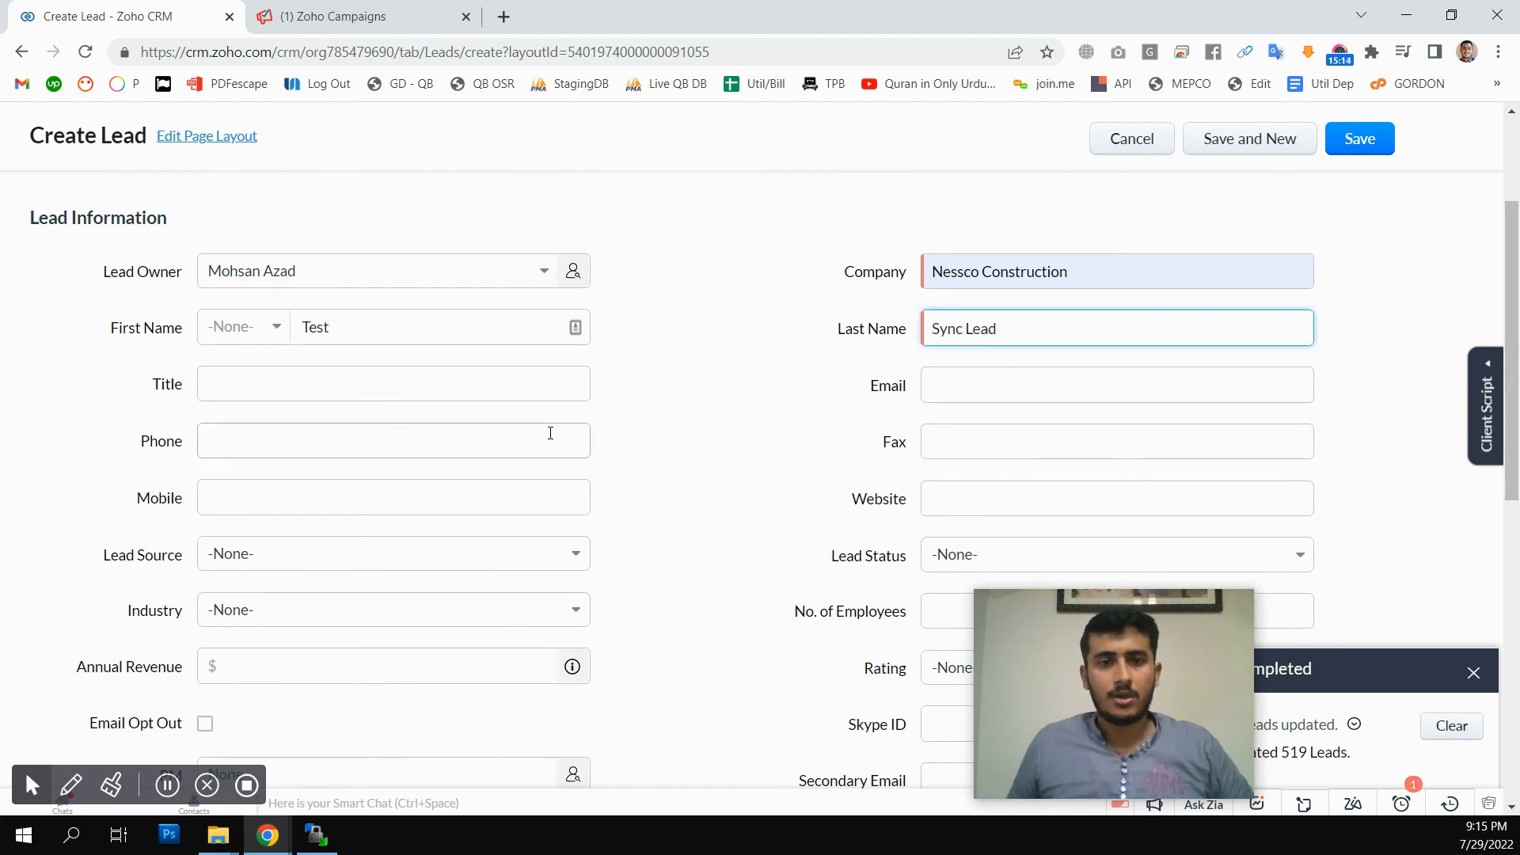
Fill in the lead's email and phone number with the saved contact details and save the lead.
click(1031, 394)
click(804, 400)
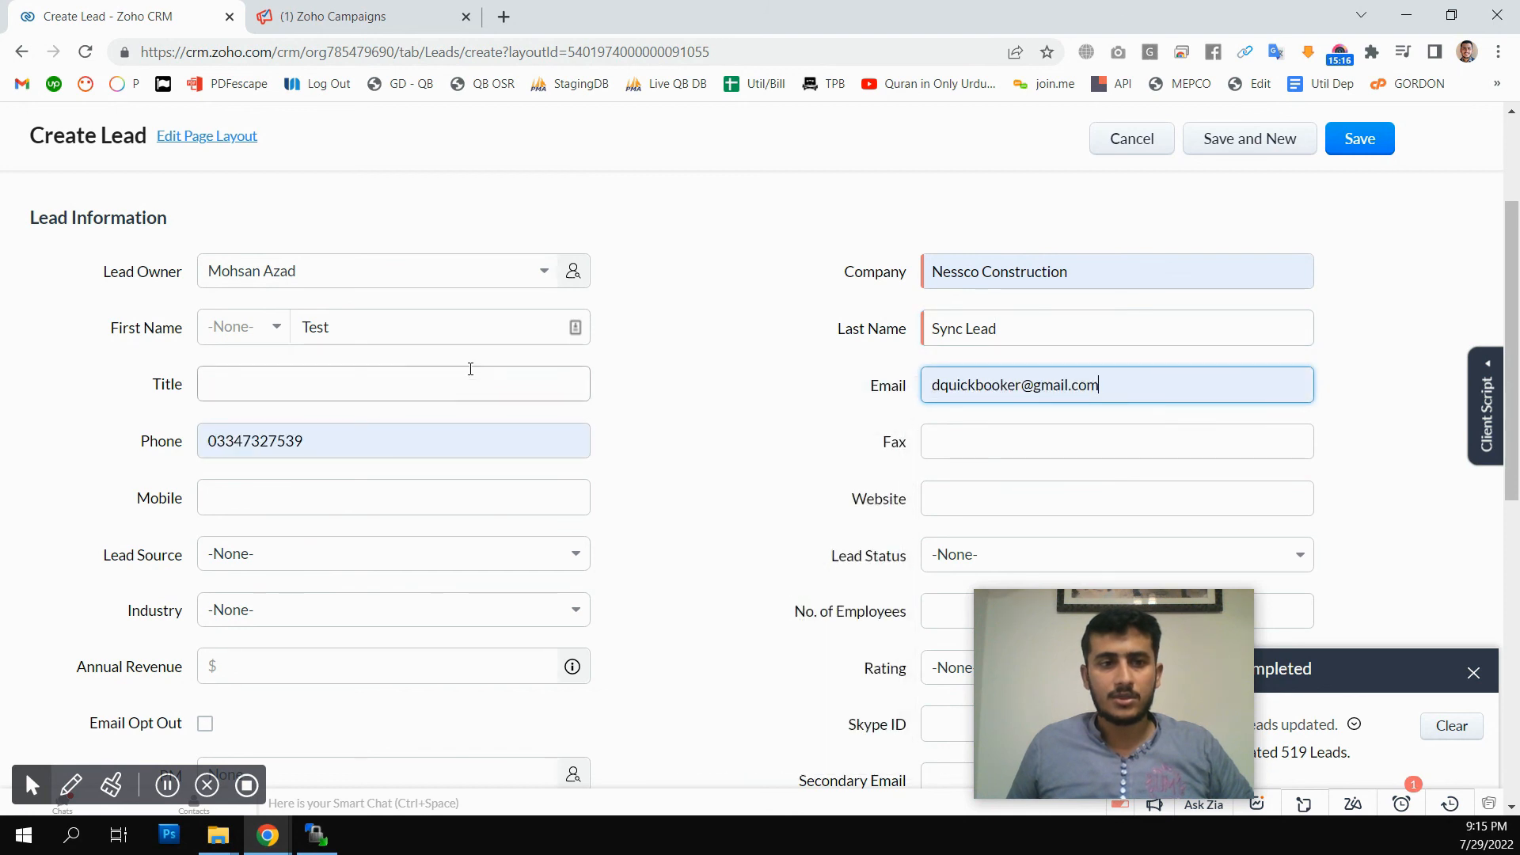
scroll(799, 396, down, 9)
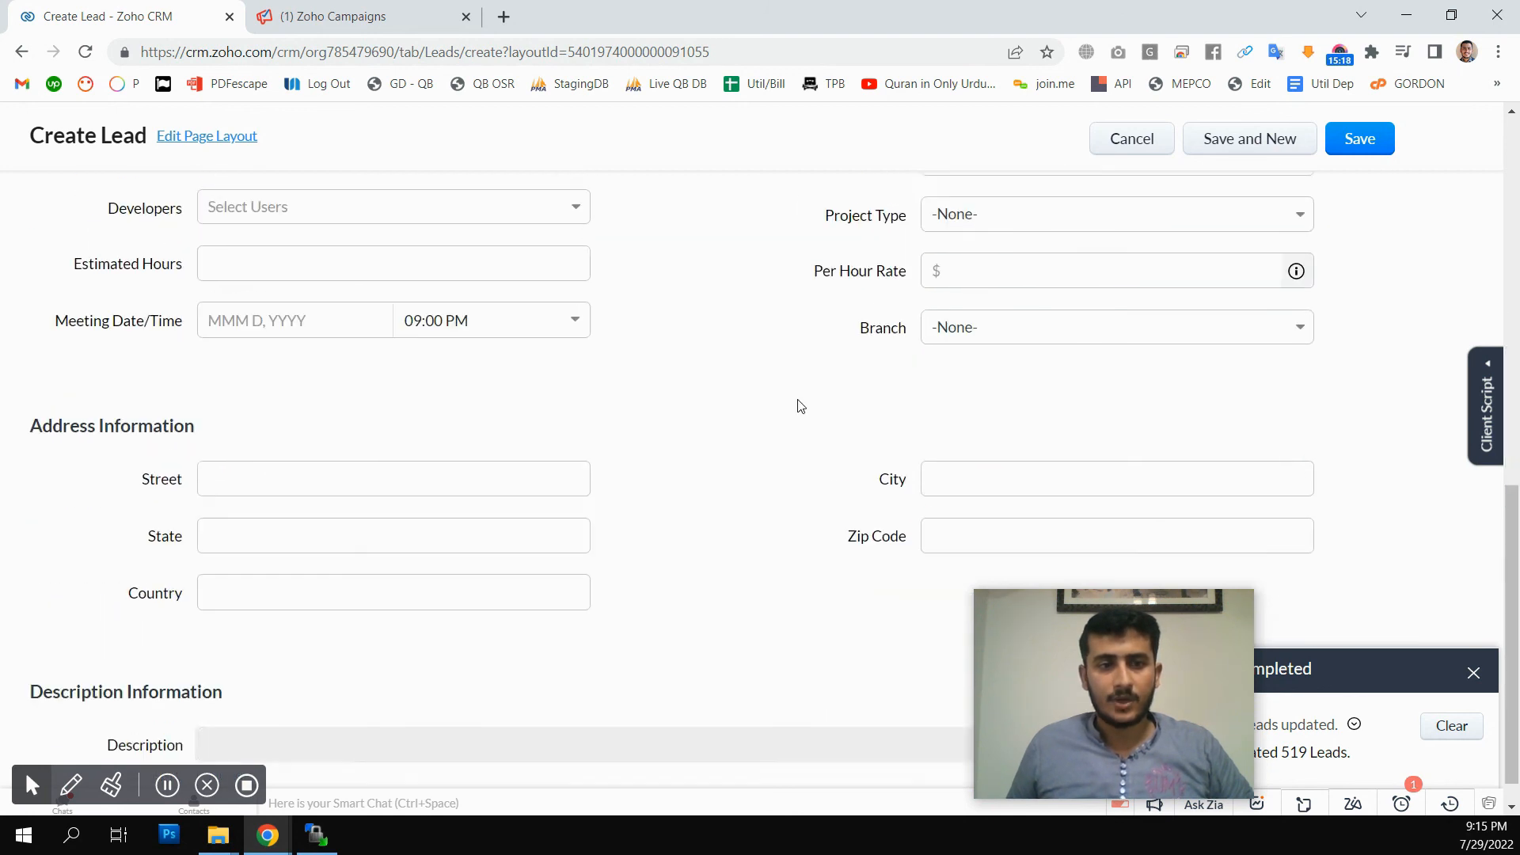
scroll(761, 499, up, 10)
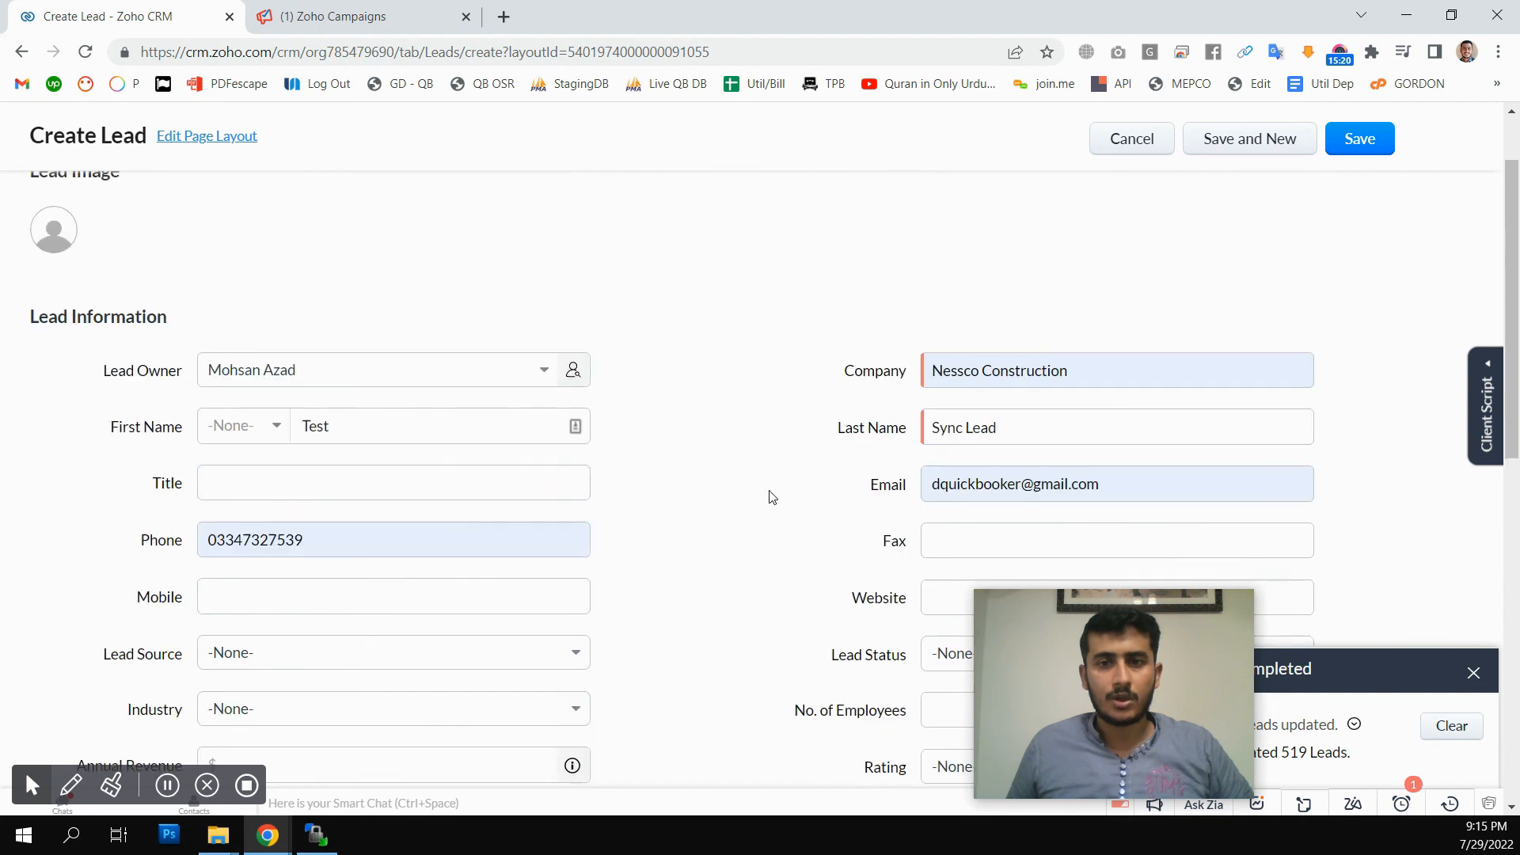
scroll(784, 538, down, 2)
scroll(800, 555, up, 2)
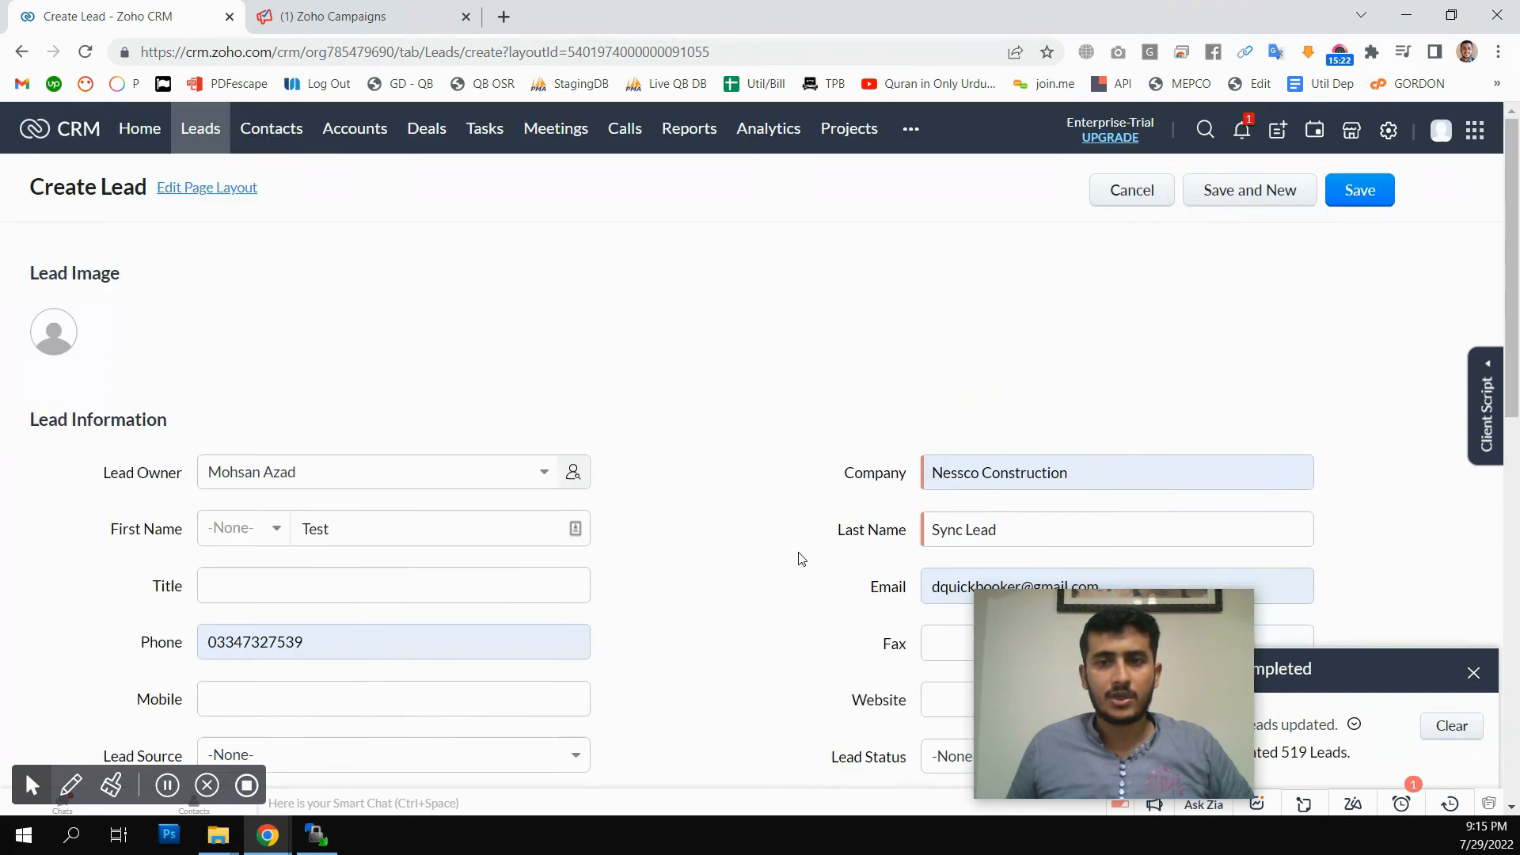
click(1361, 190)
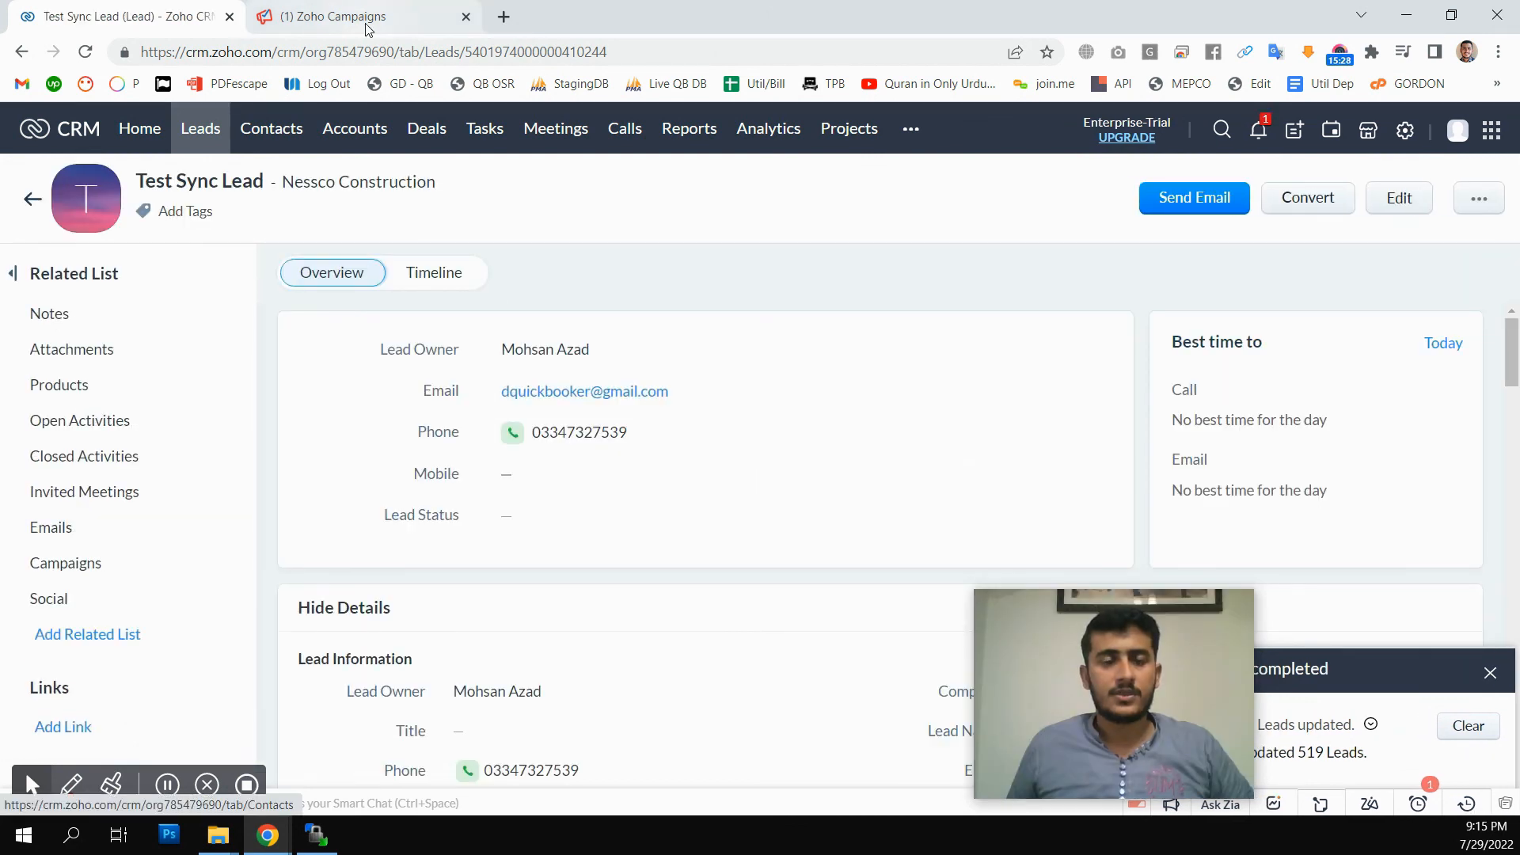
Switch to Zoho Campaigns and check the Leads sync history for the newly created lead.
click(367, 23)
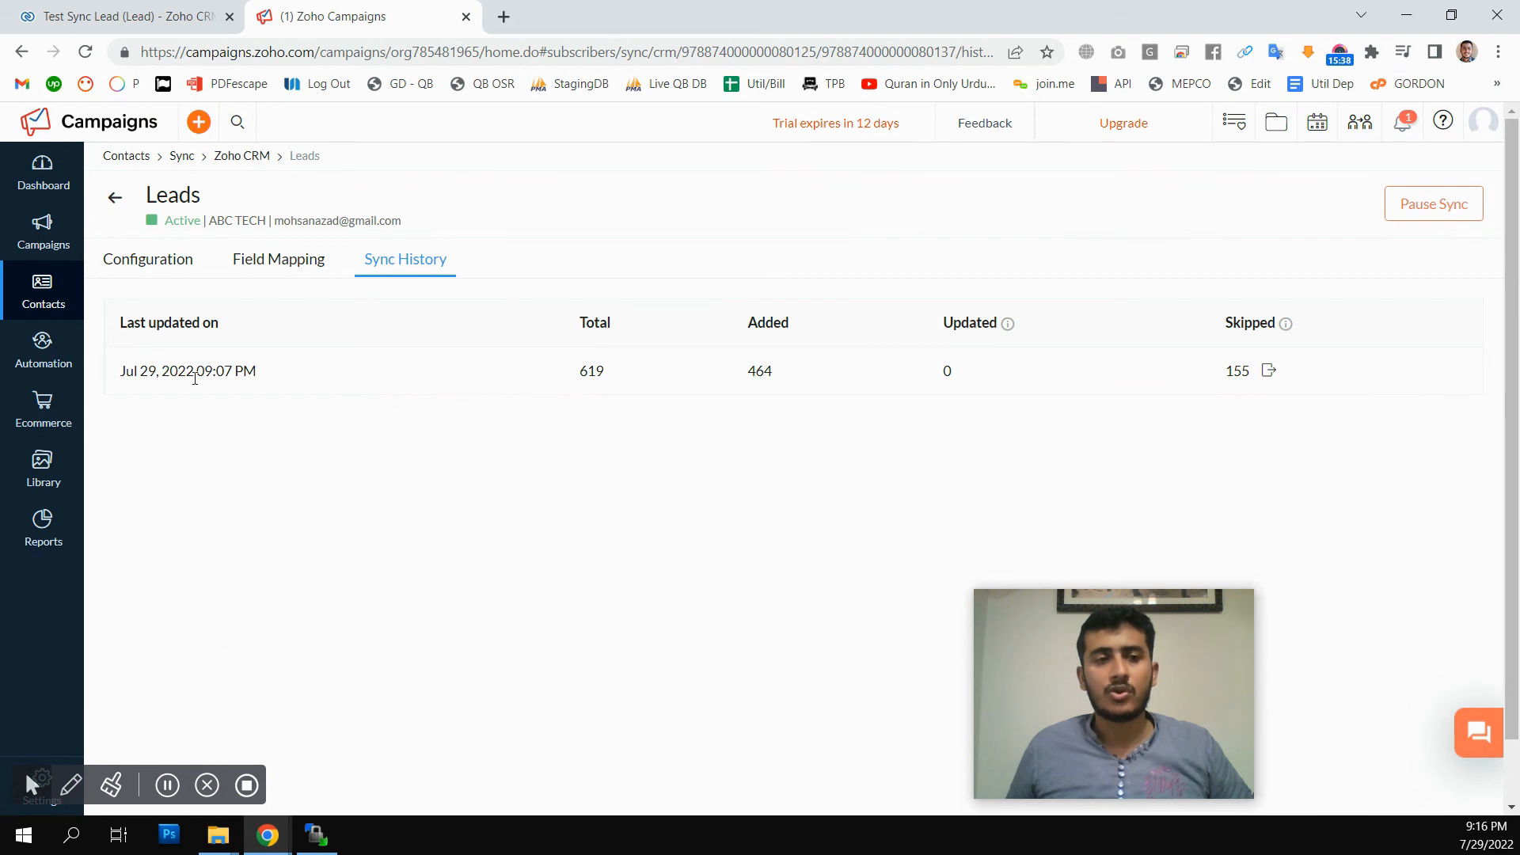
click(198, 17)
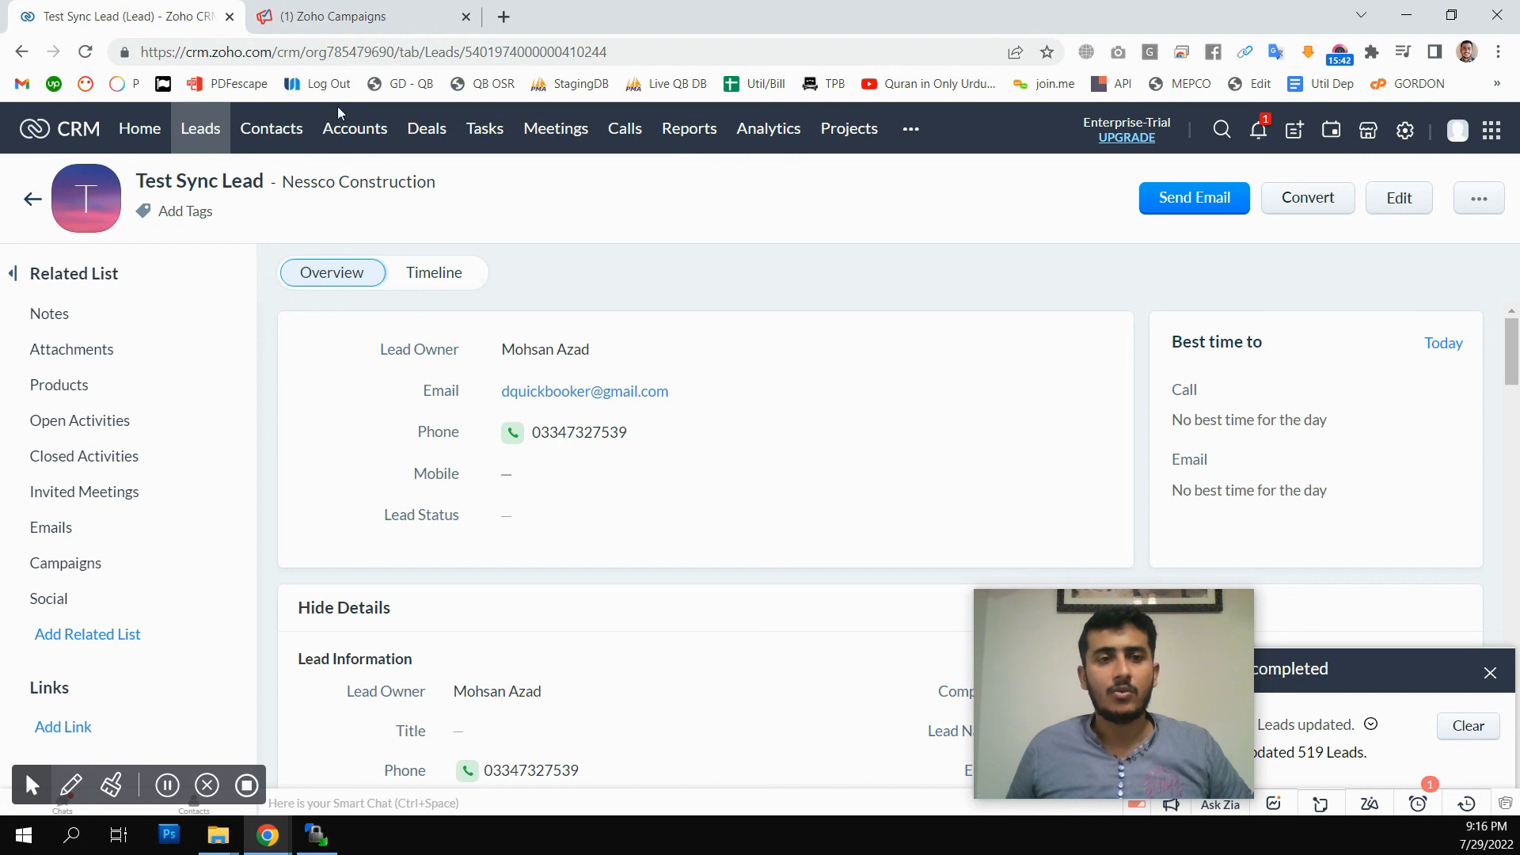
click(363, 15)
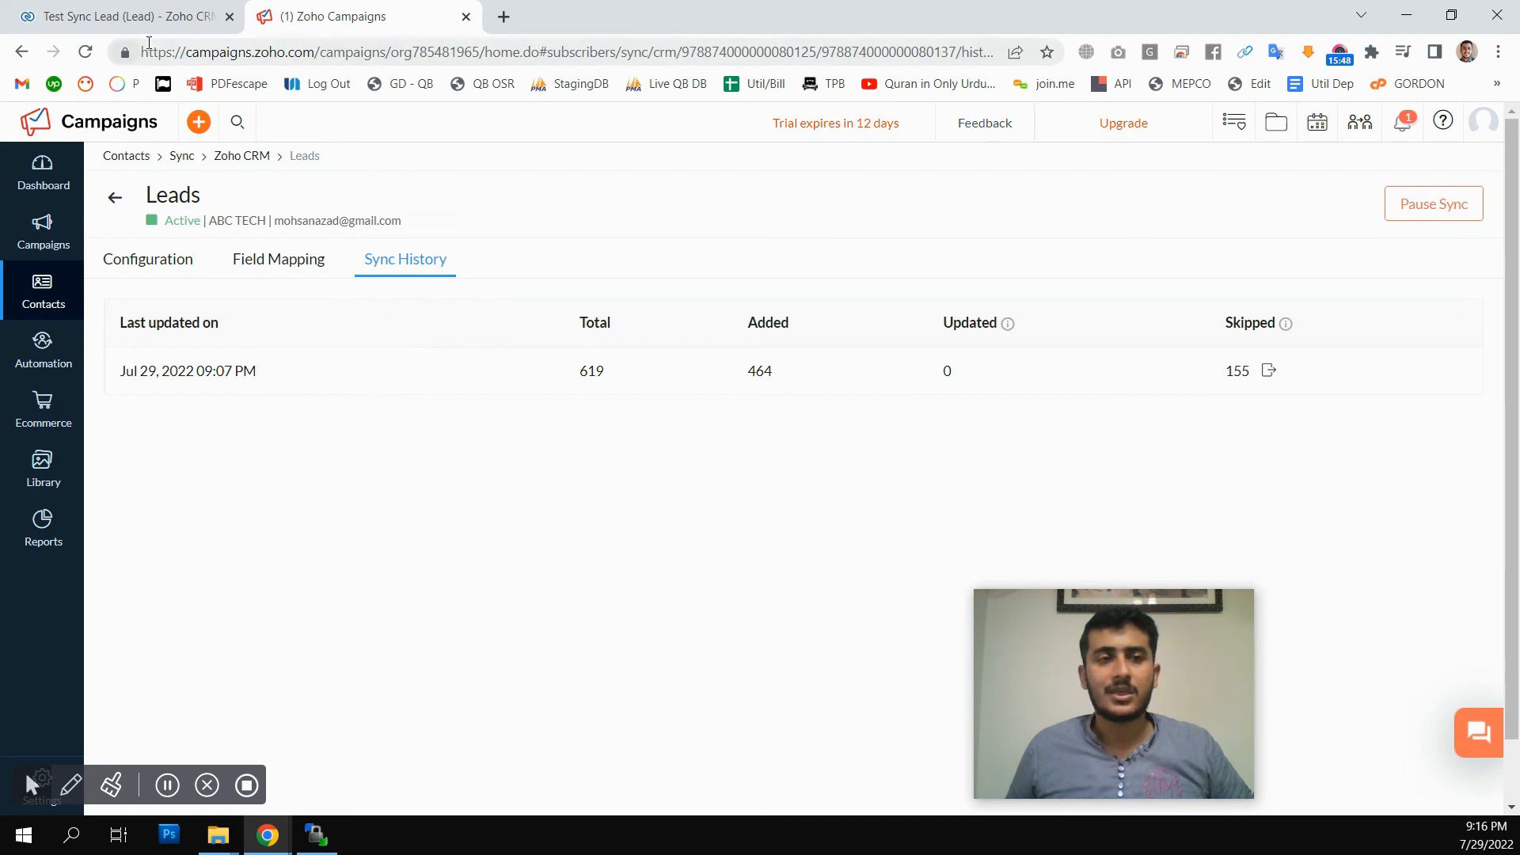
click(165, 786)
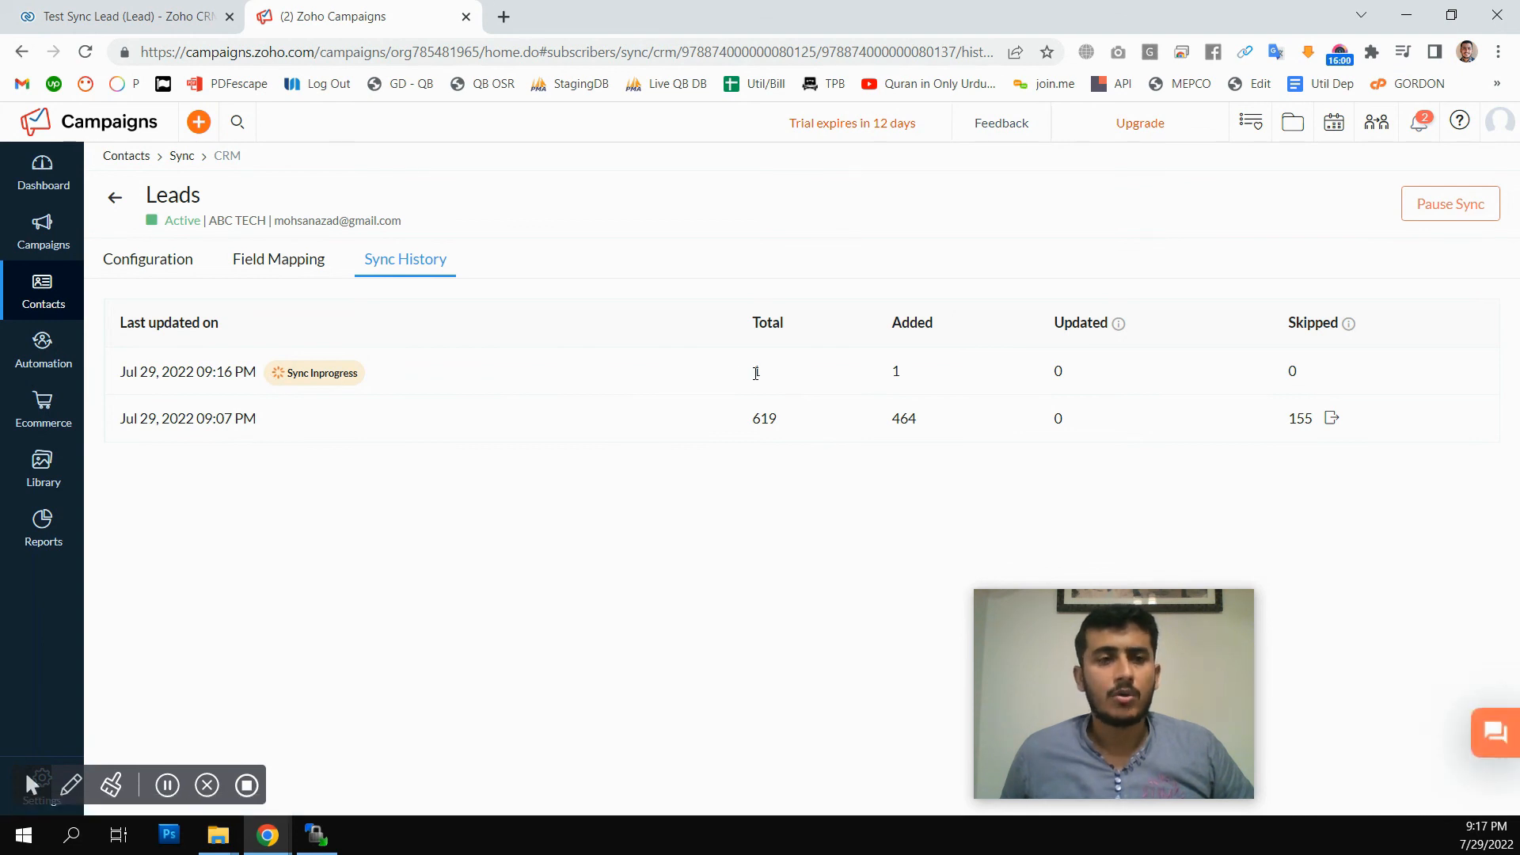
Open the contacts of the All Zoho CRM Leads list in Manage Lists to check for the new test lead.
click(957, 360)
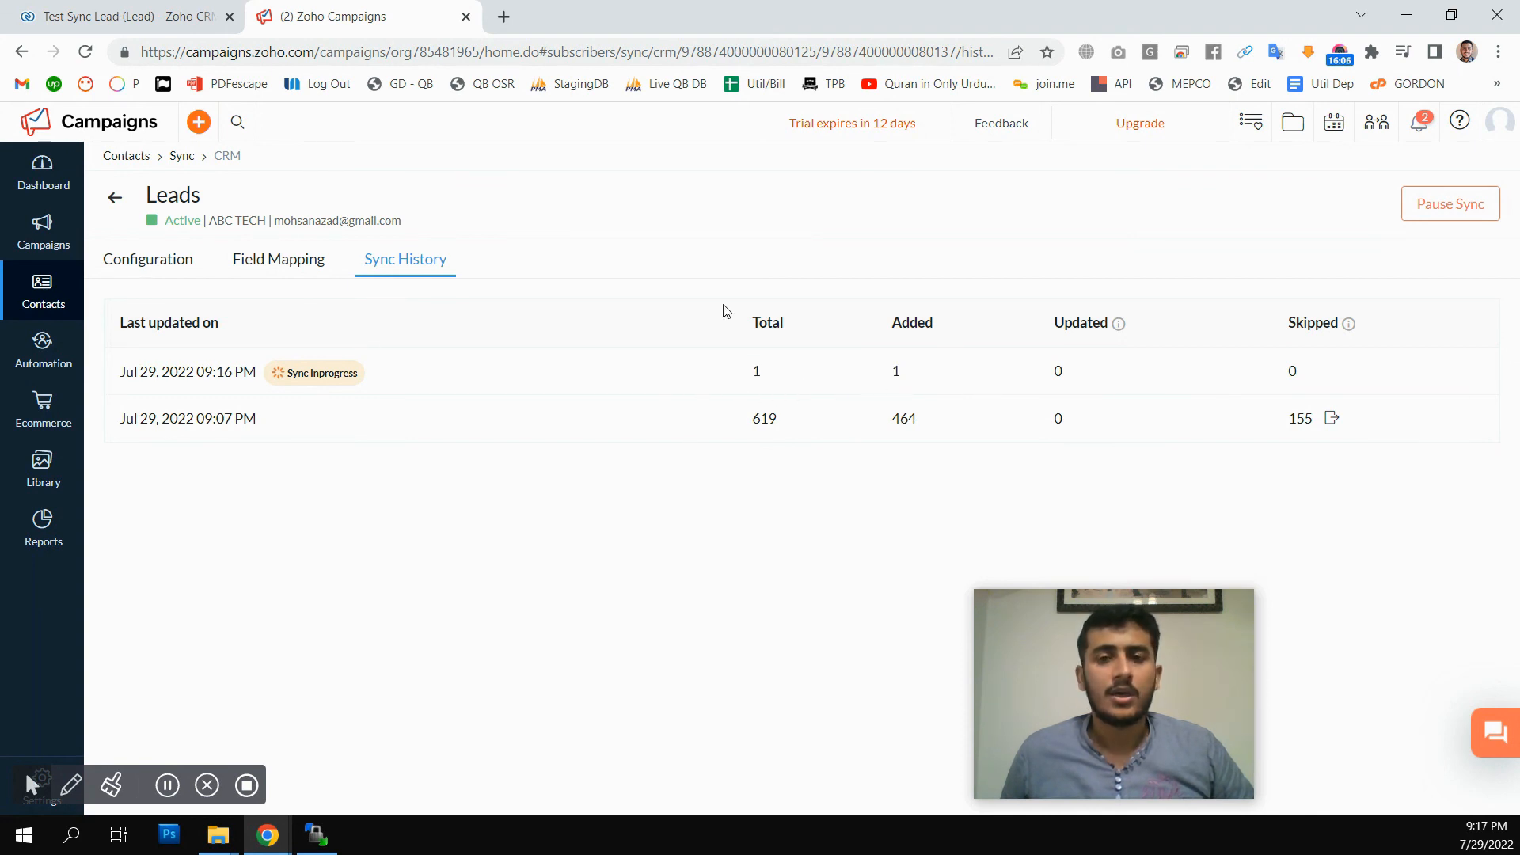
mouse_move(40, 300)
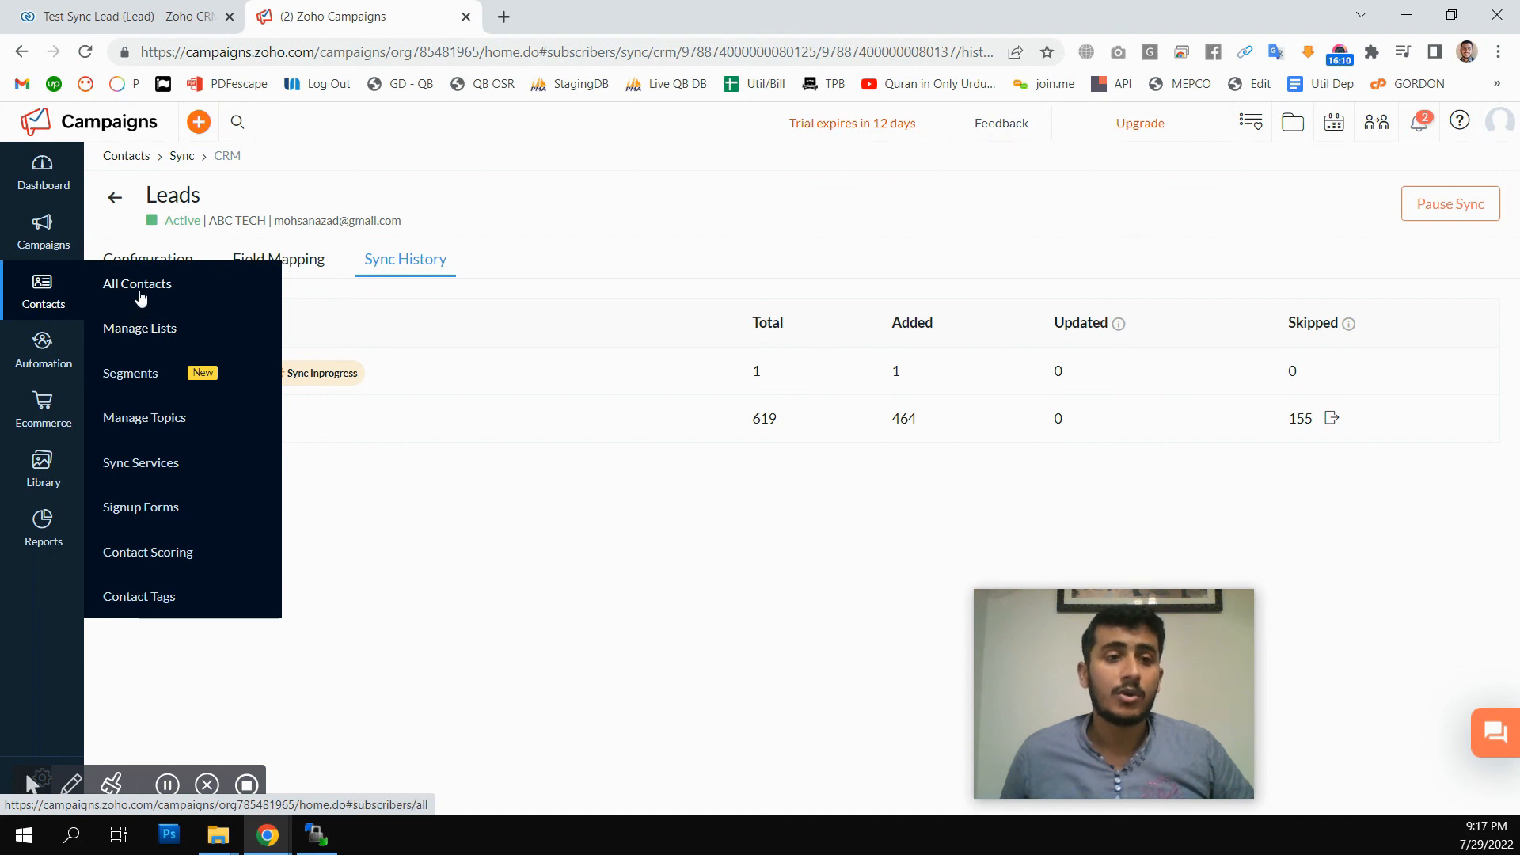
click(137, 329)
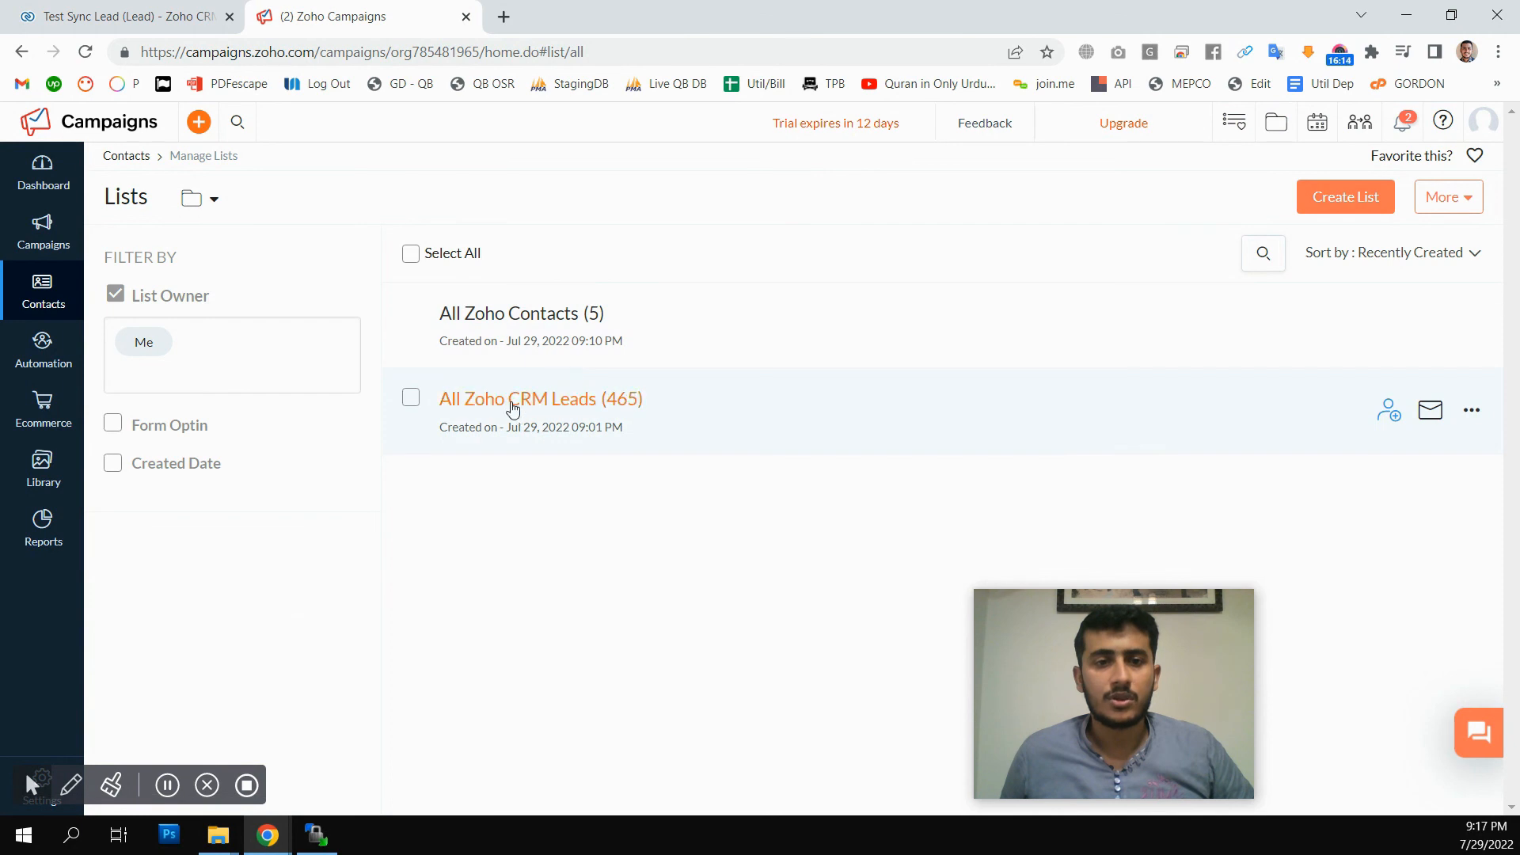
click(513, 401)
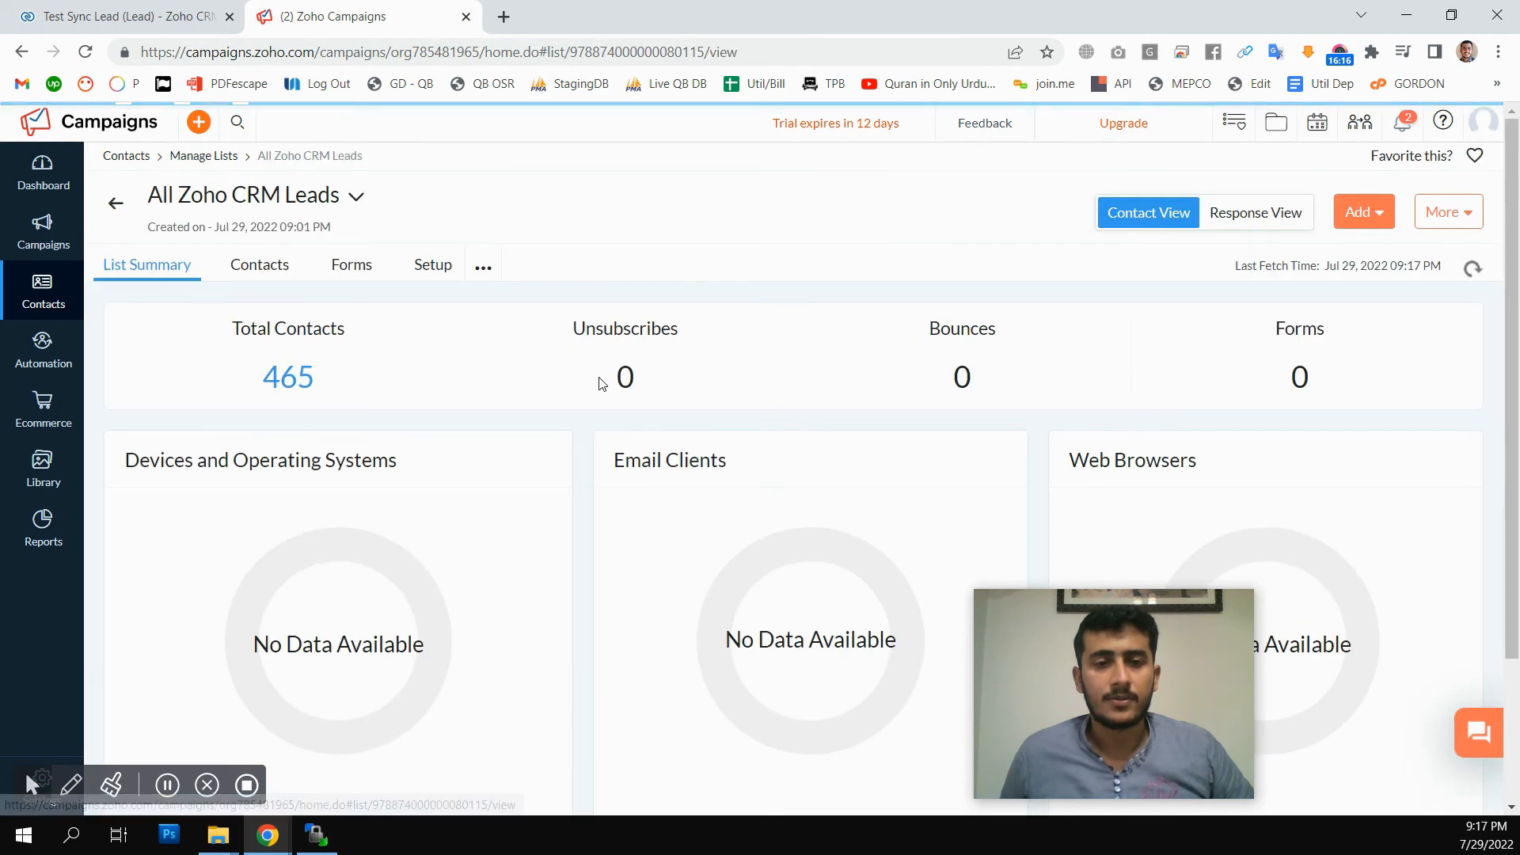
click(266, 272)
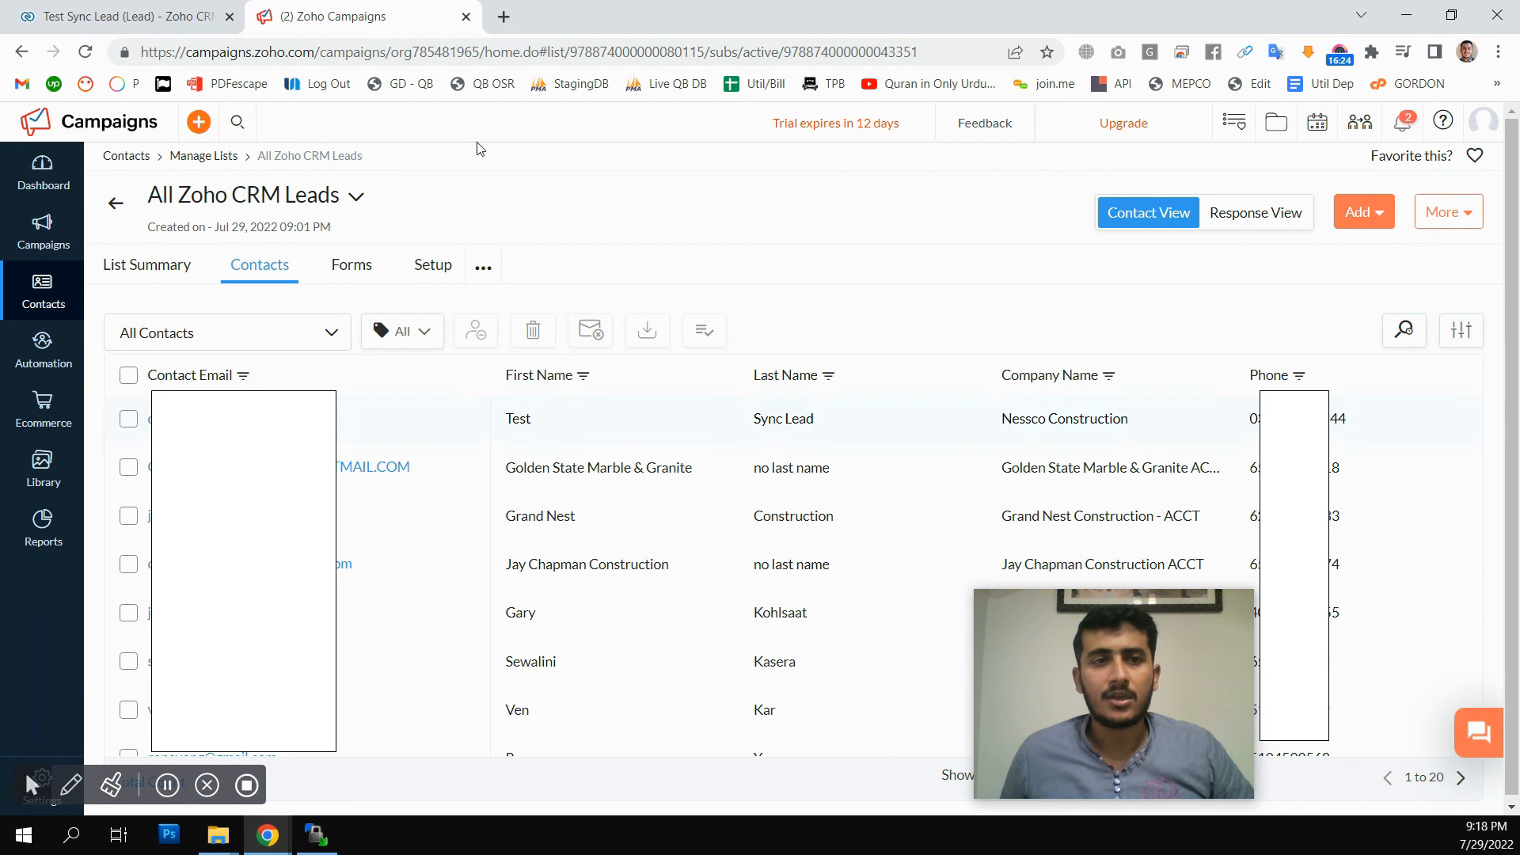
Compare the Test Sync Lead record in Zoho CRM with the synced contact, returning to Zoho Campaigns.
click(129, 24)
scroll(507, 475, down, 5)
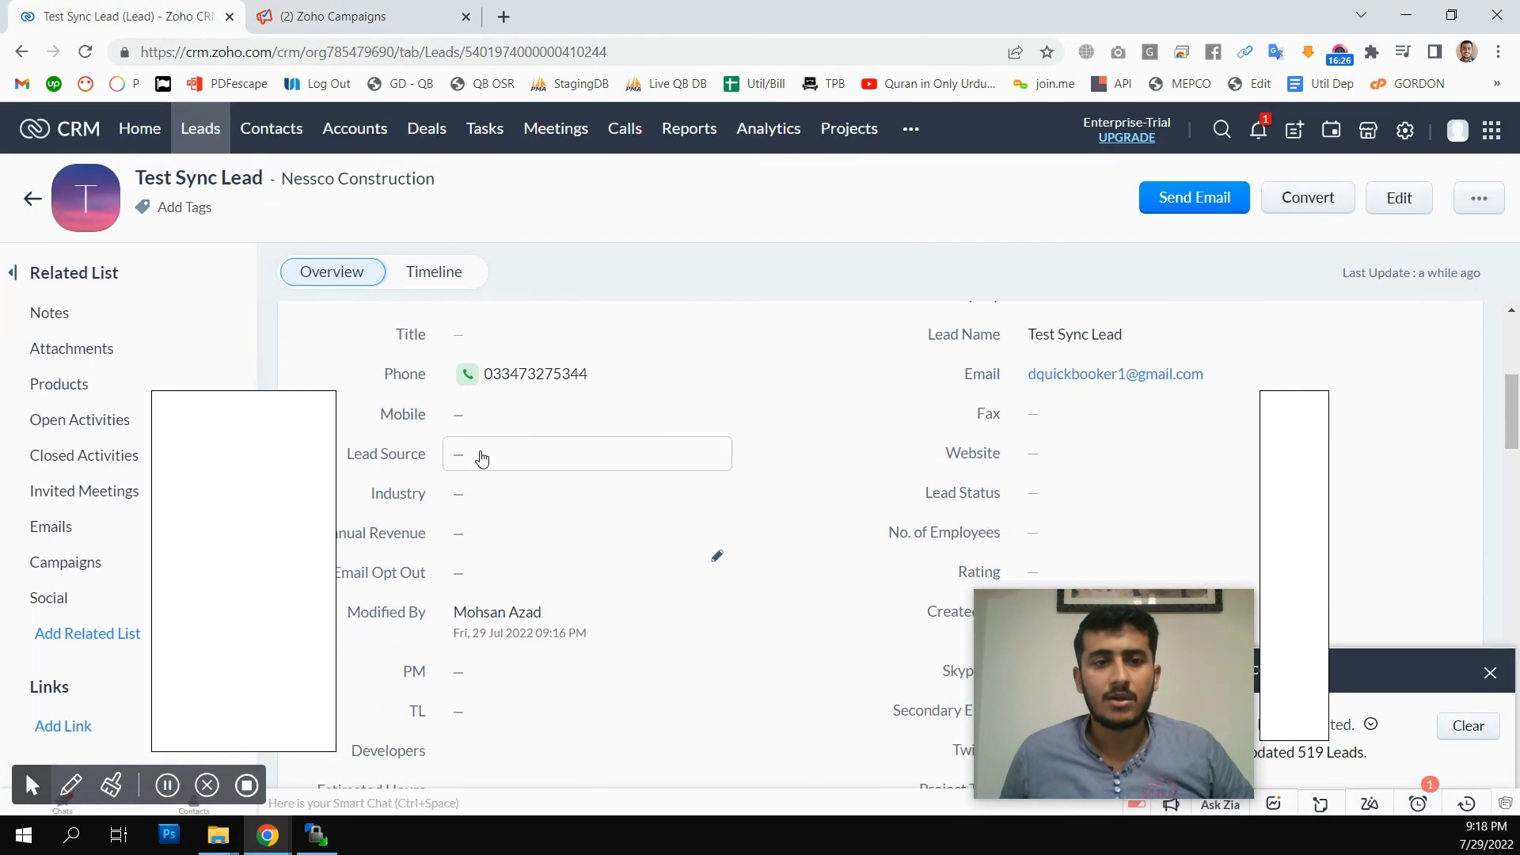
scroll(508, 475, up, 1)
drag(240, 188, 117, 188)
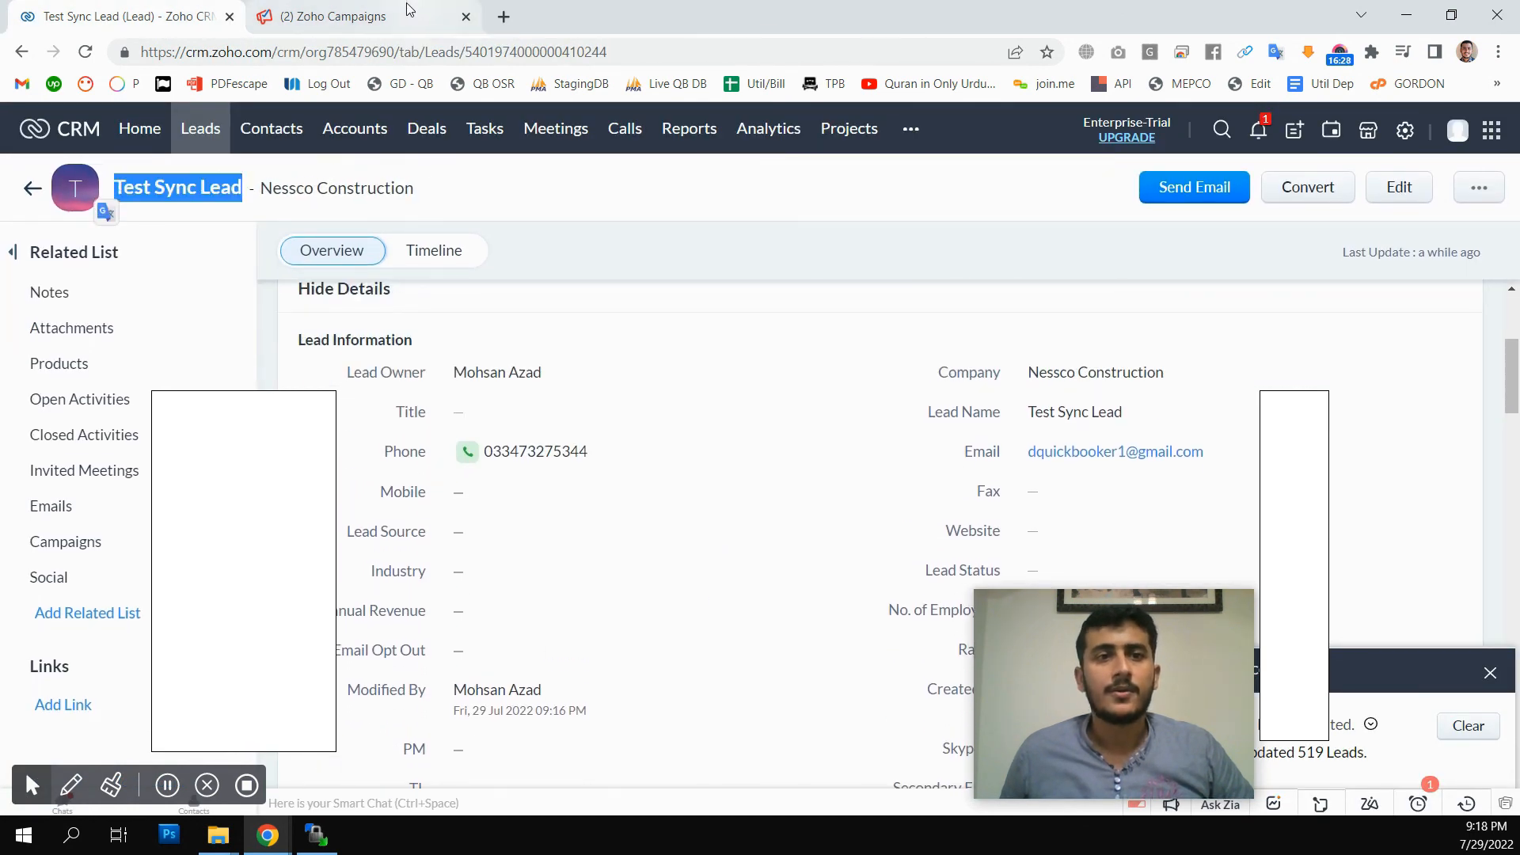
click(412, 16)
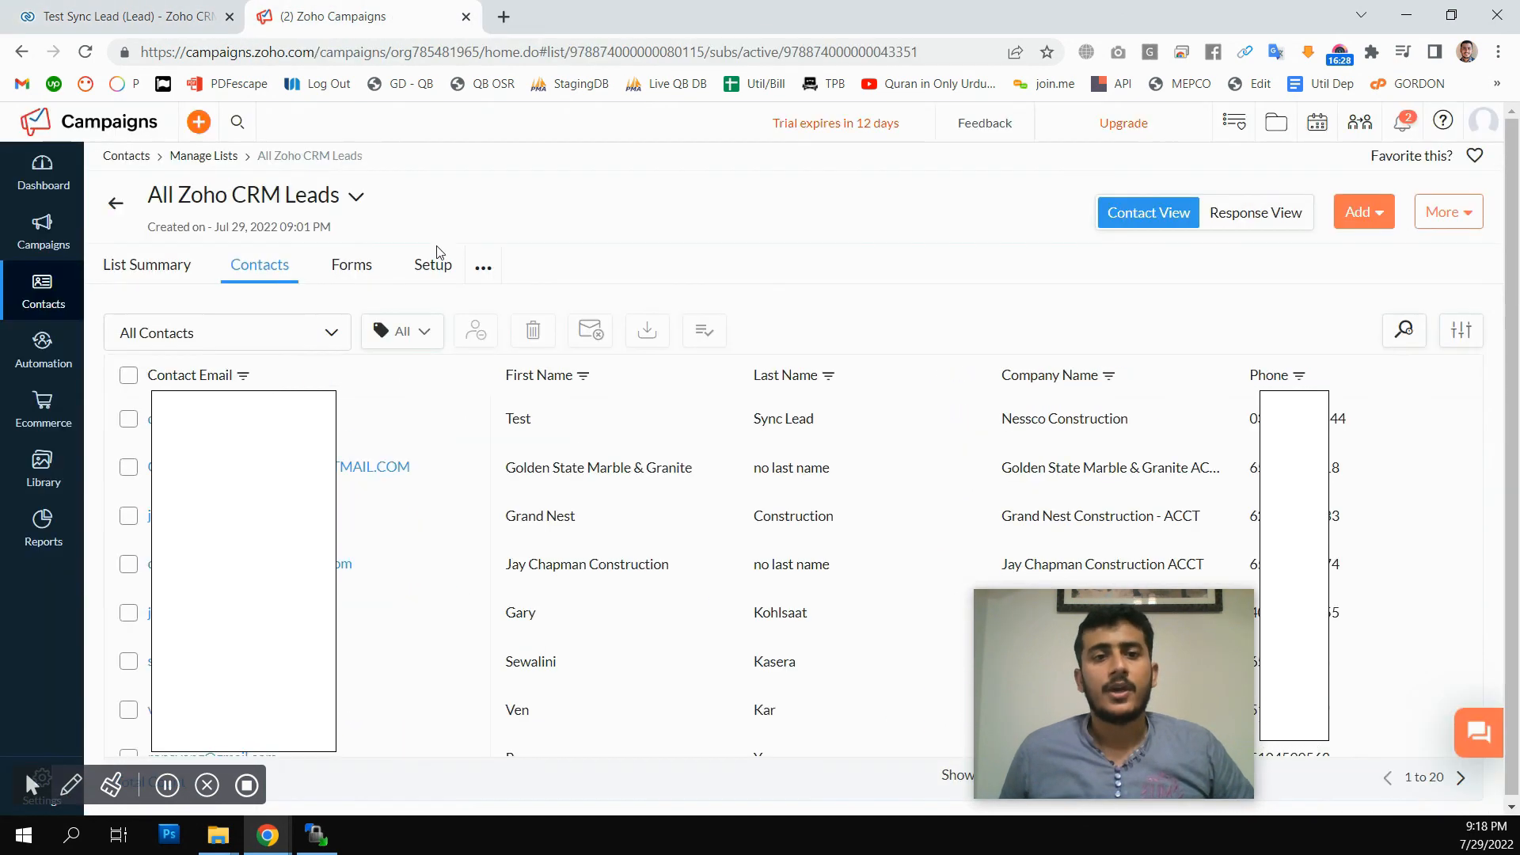
Go back from the All Zoho CRM Leads list to the overview of all lists.
click(21, 51)
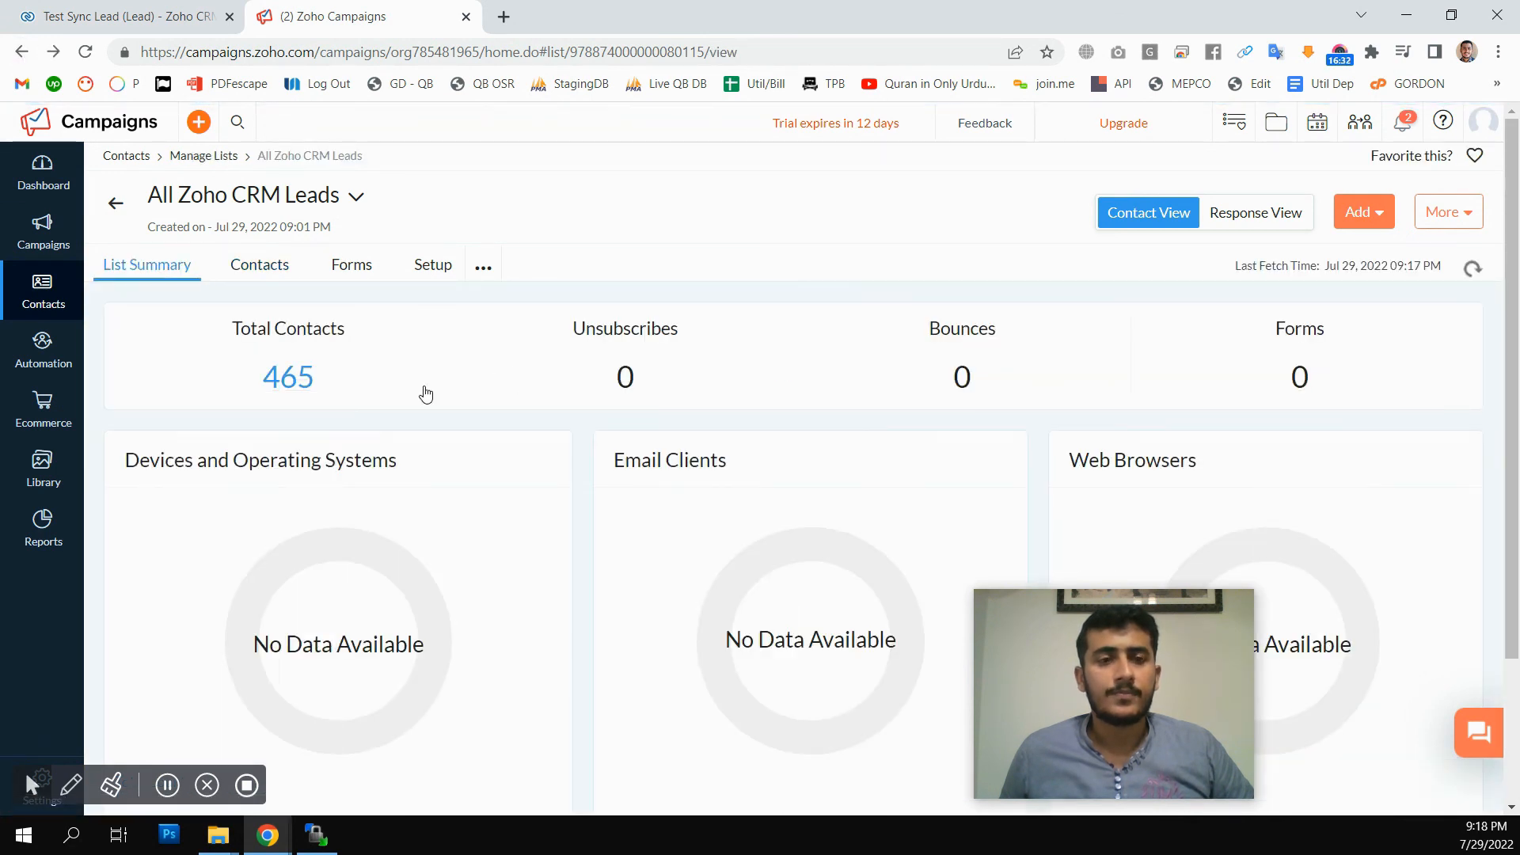
click(59, 326)
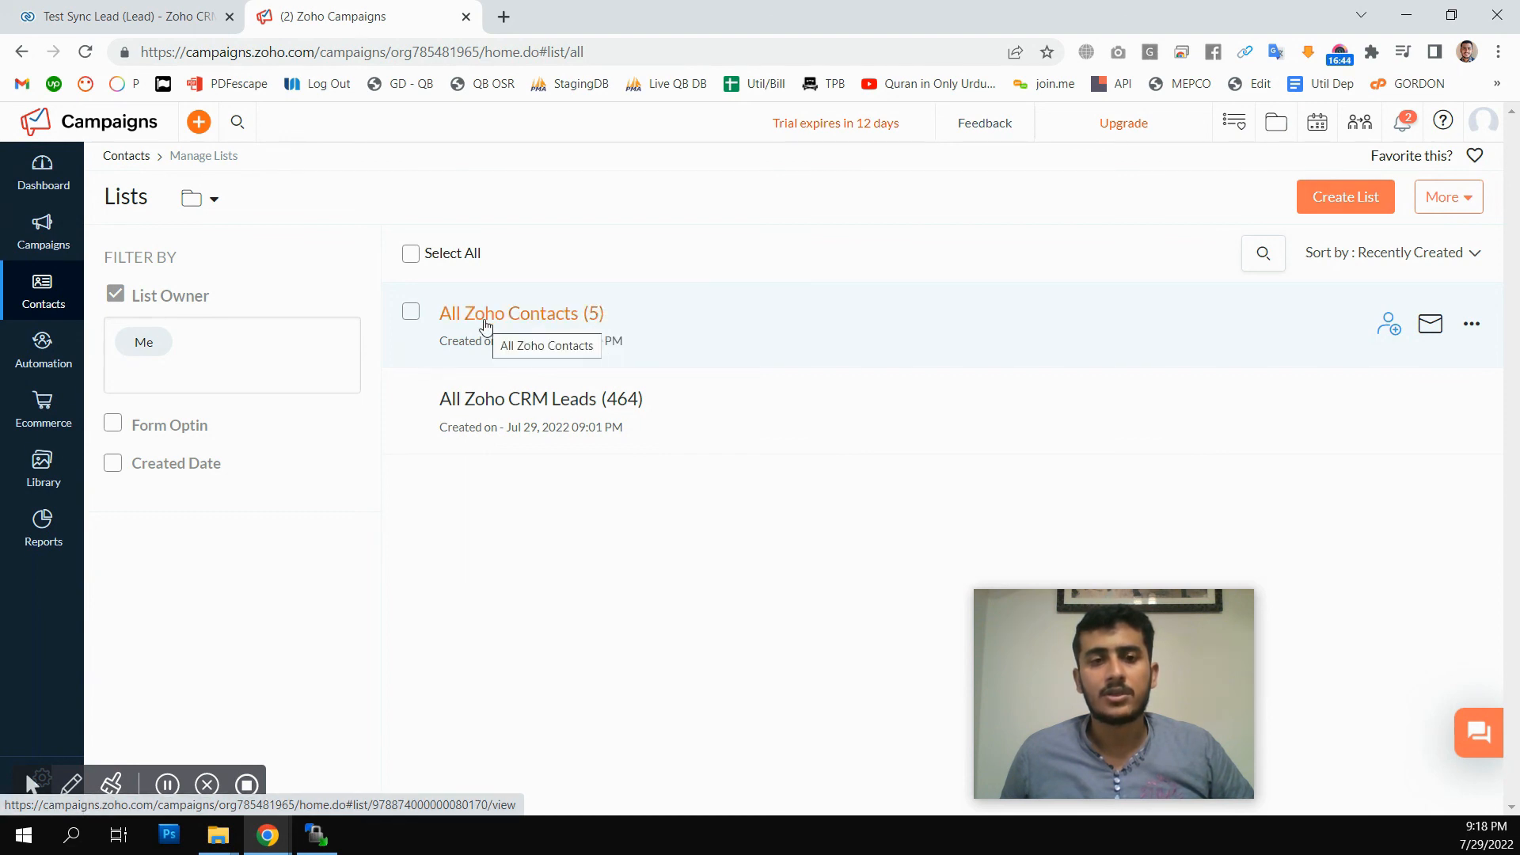
click(137, 8)
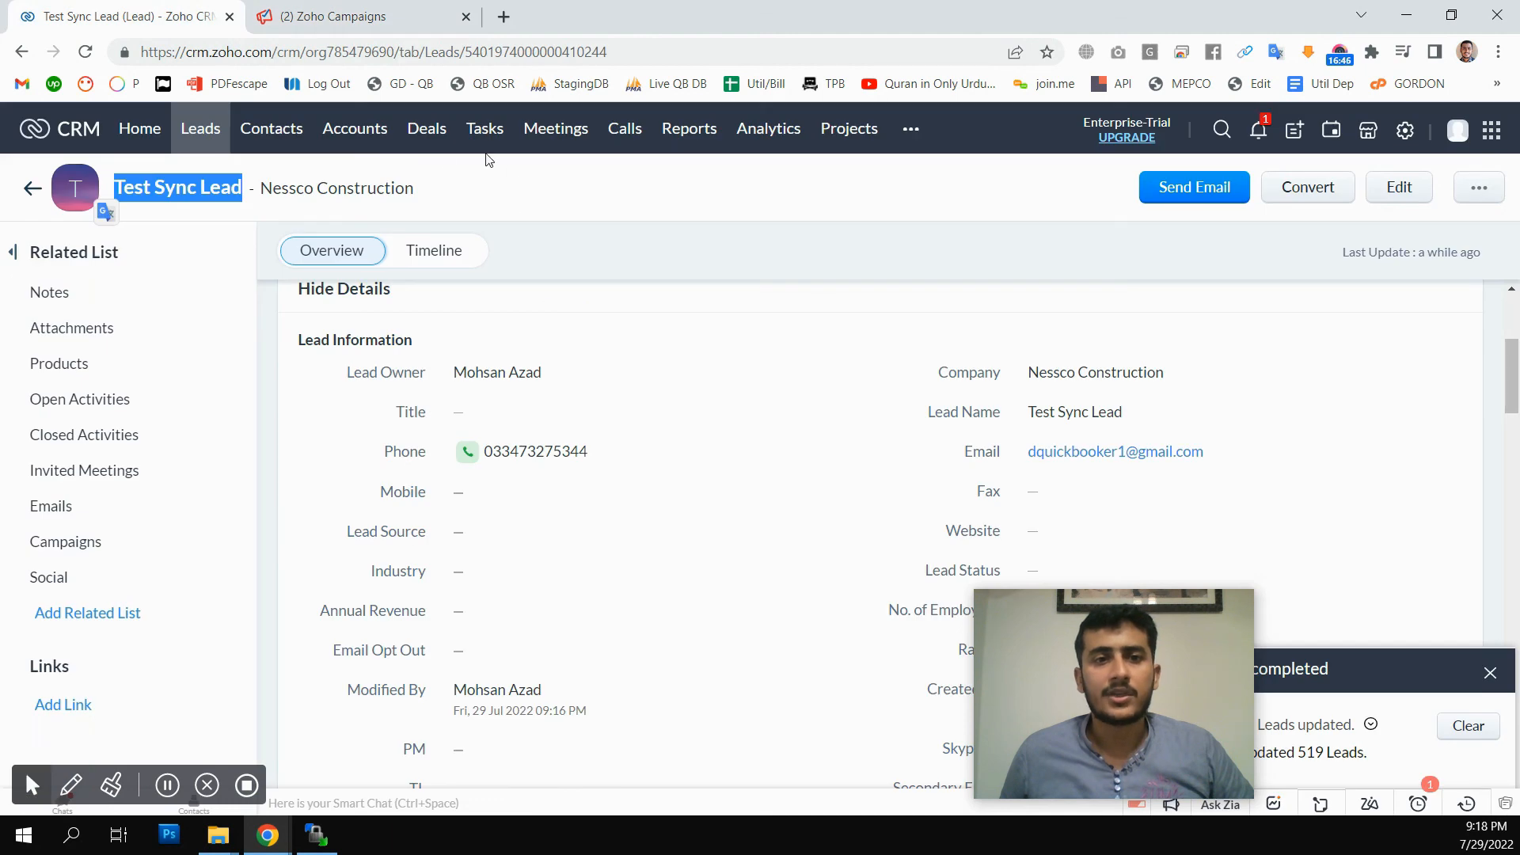
click(333, 16)
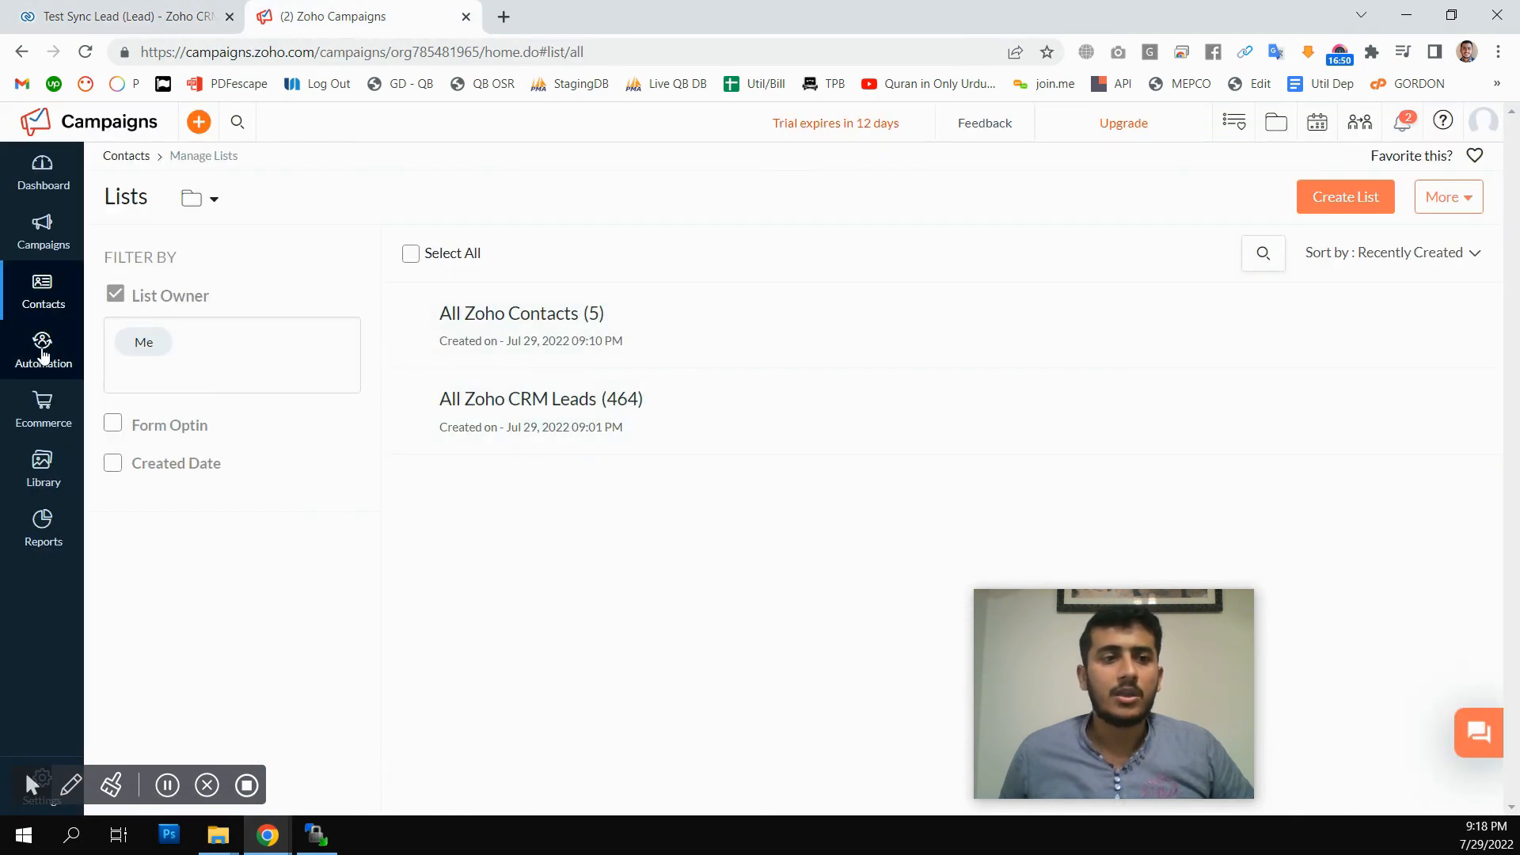
mouse_move(48, 295)
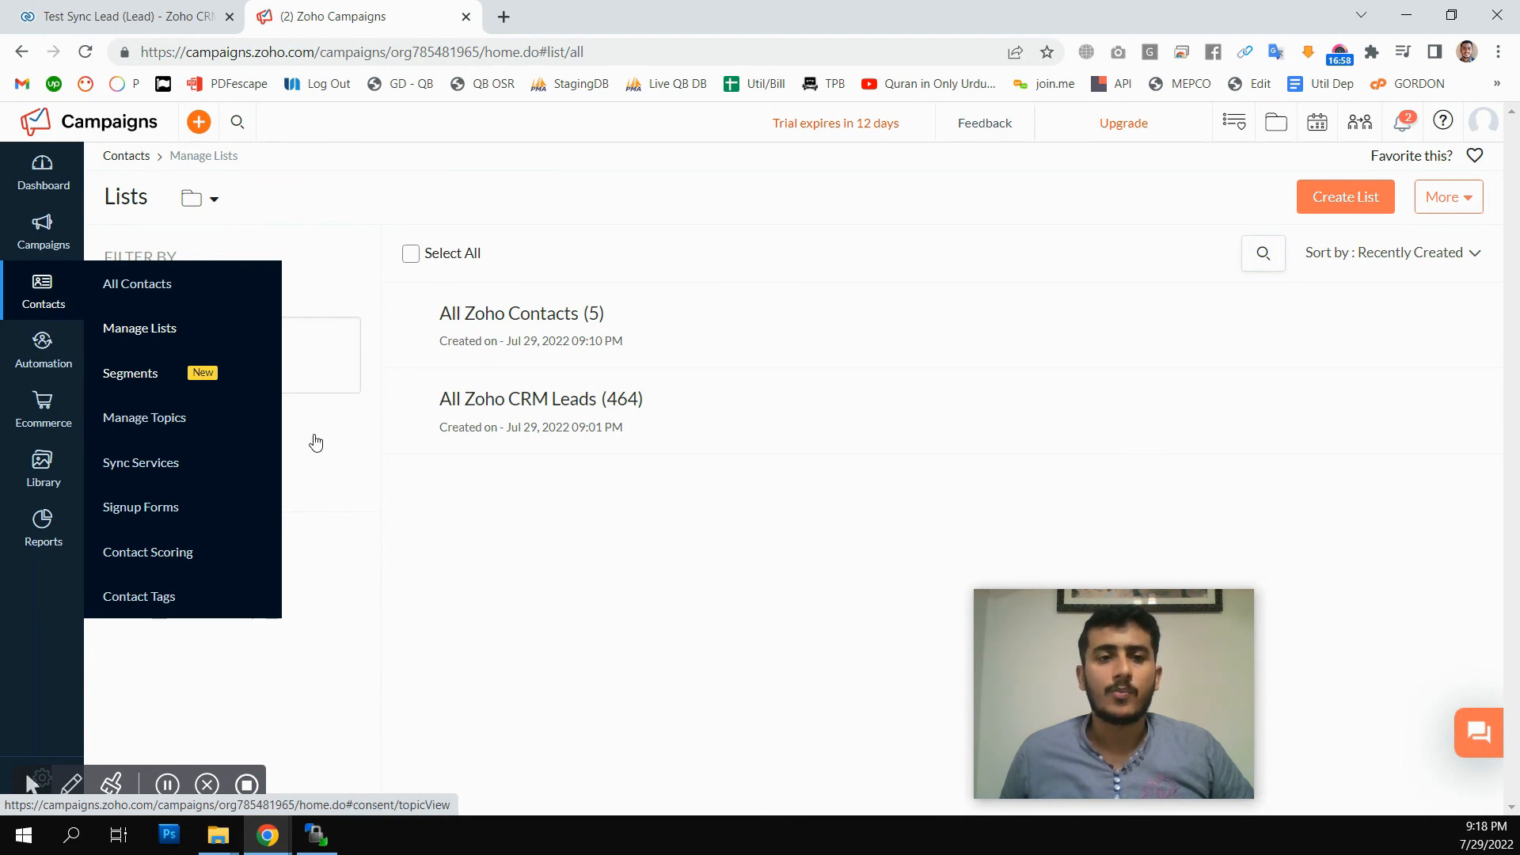
mouse_move(1091, 645)
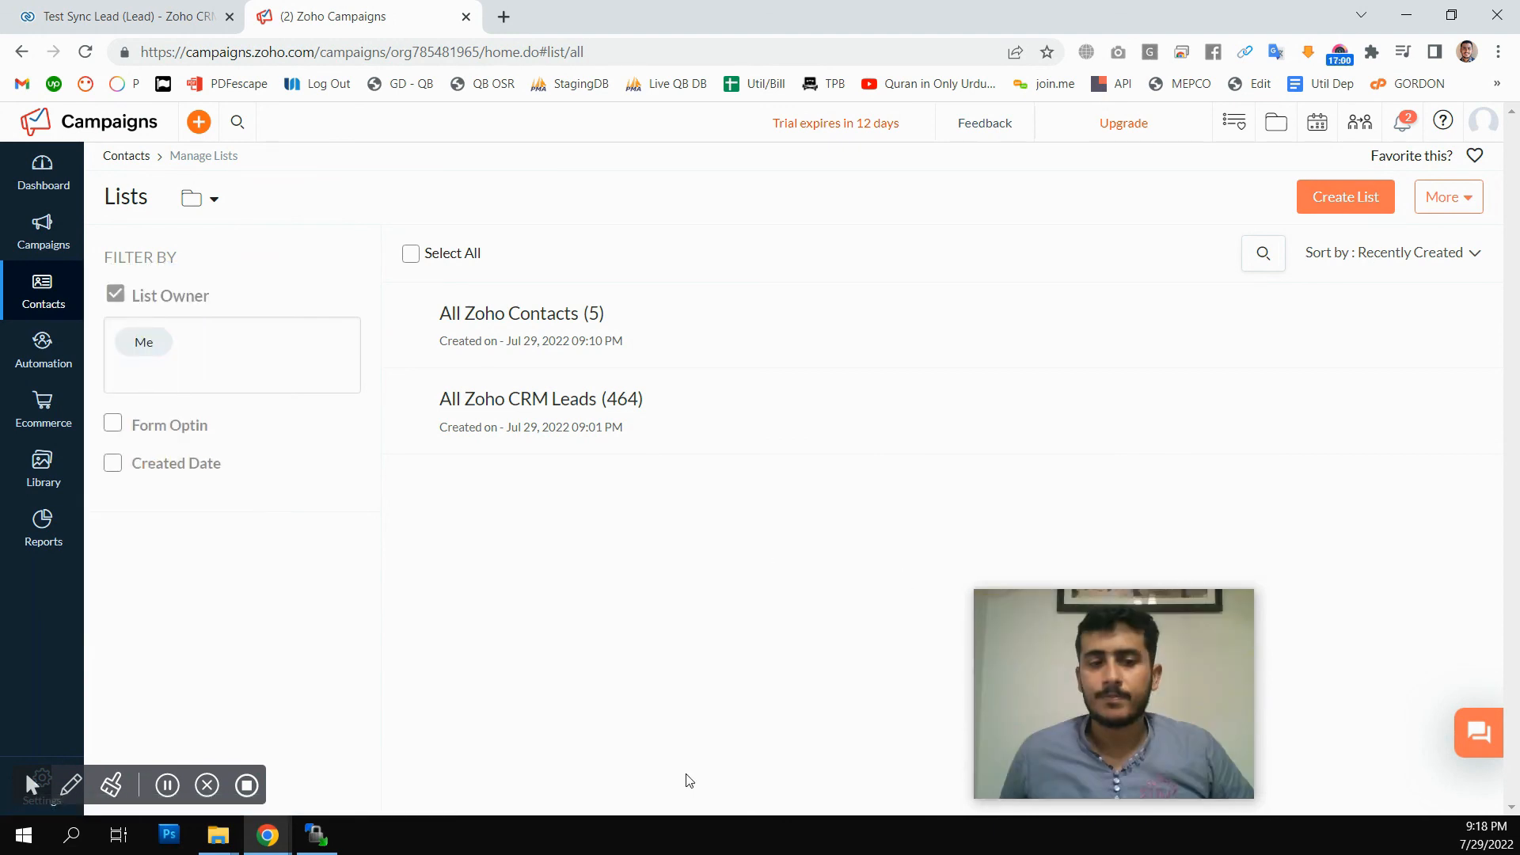